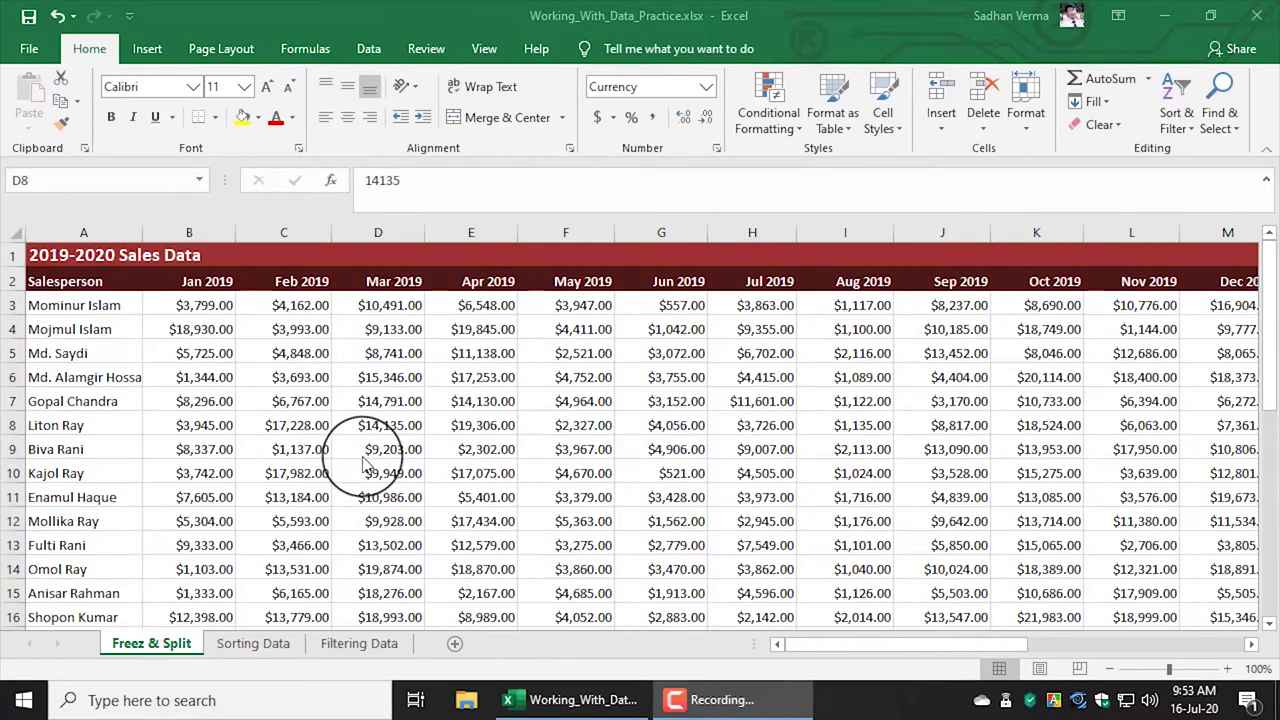
Step: Scroll the sales table and check individual figures such as Mar, May and Aug 2019 sales
scroll(365, 462, "down", 1)
scroll(365, 462, "down", 1)
scroll(365, 462, "down", 1)
scroll(365, 462, "down", 1)
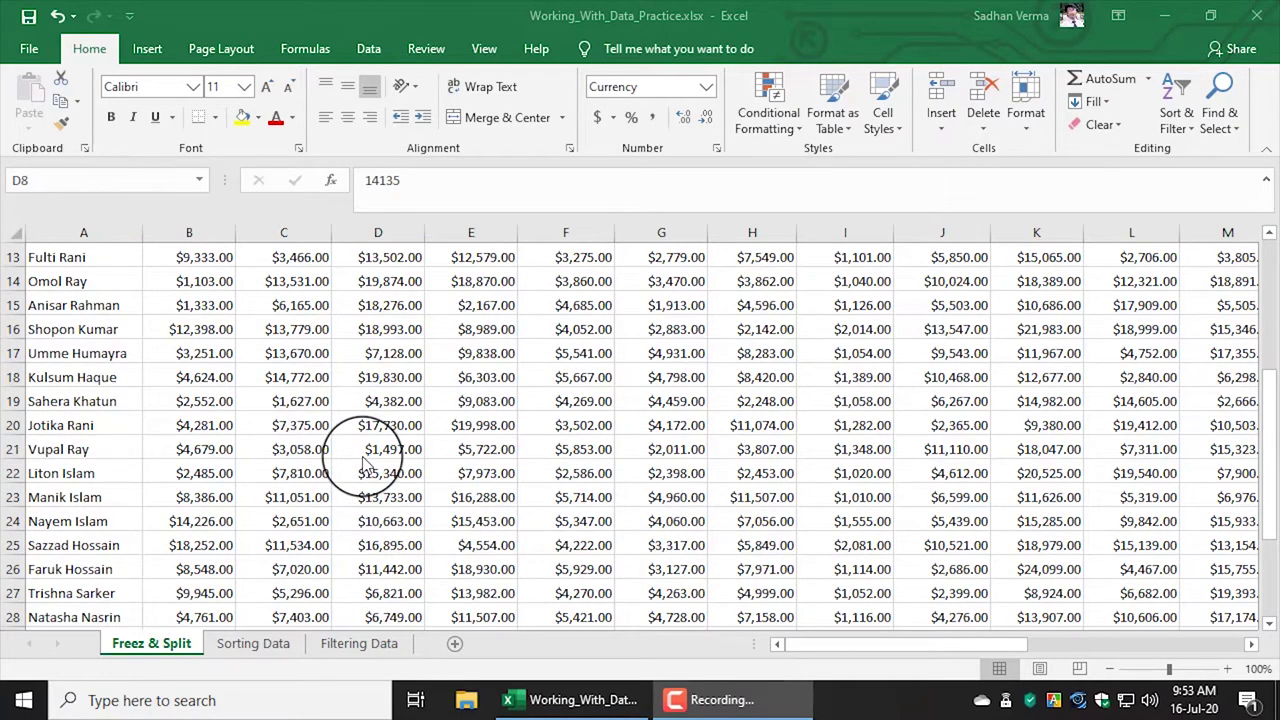
left_click(402, 284)
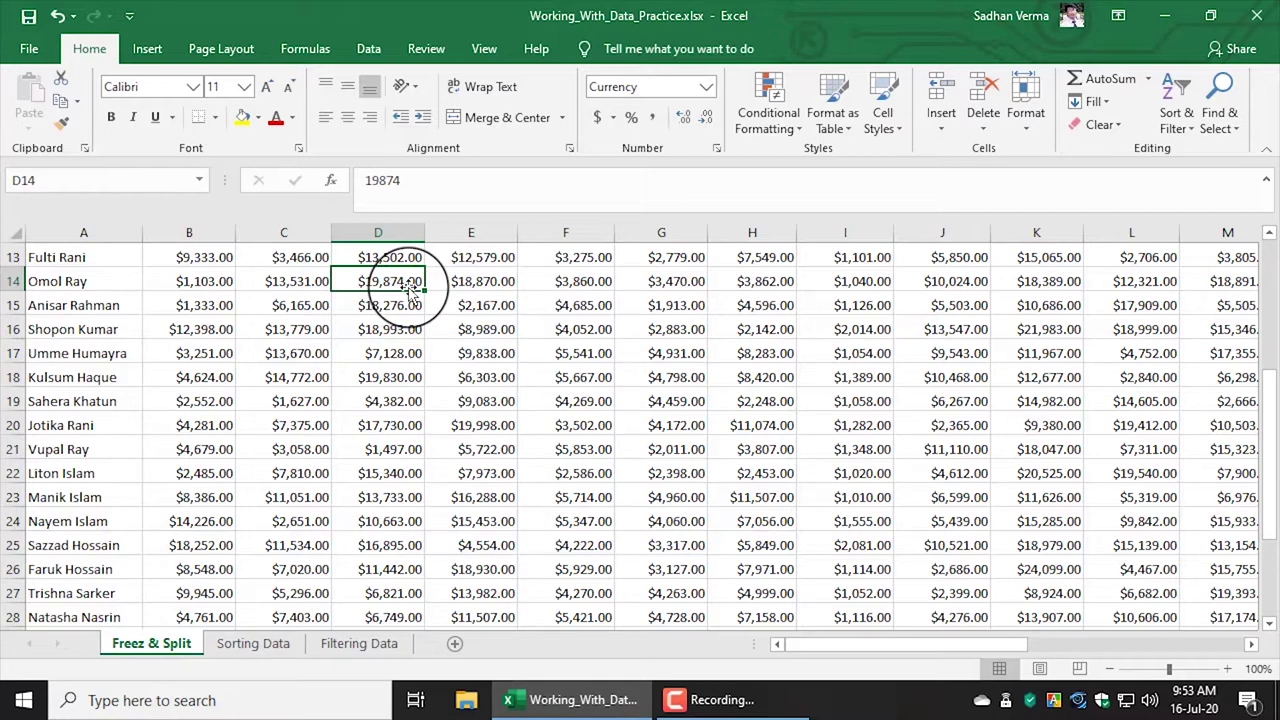
left_click(568, 282)
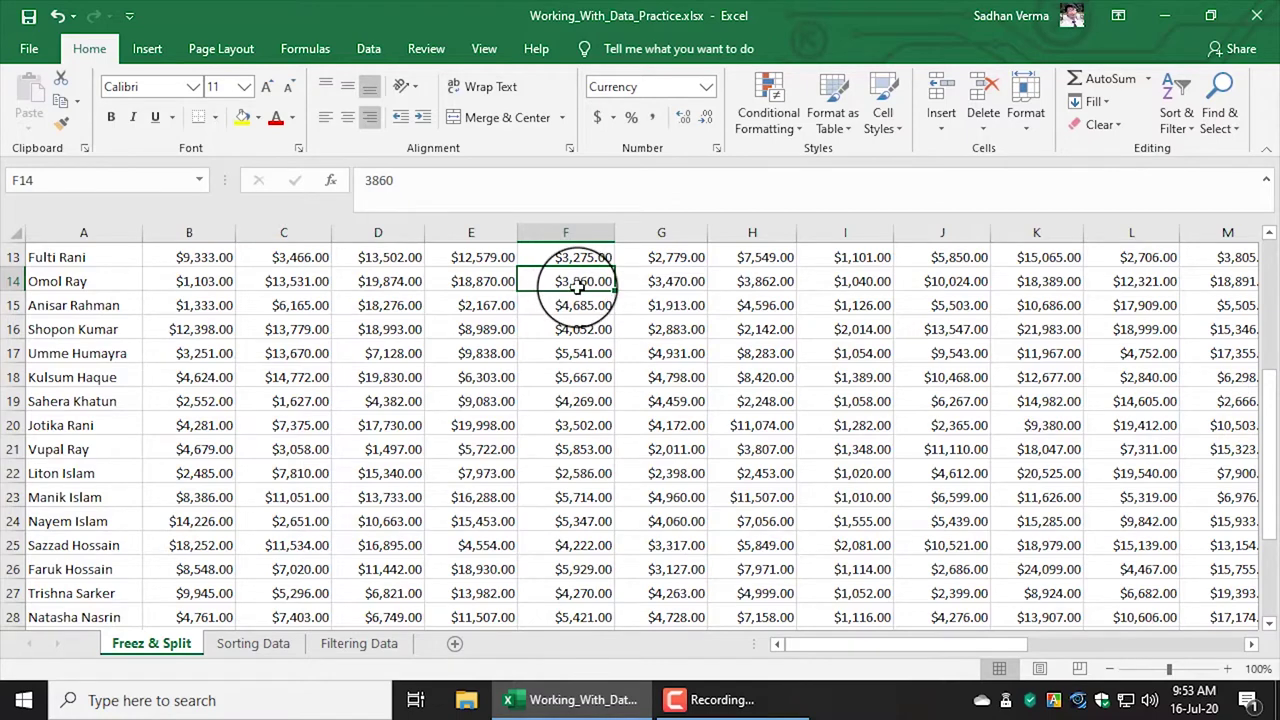
scroll(578, 285, "up", 1)
scroll(578, 285, "up", 2)
scroll(578, 285, "up", 1)
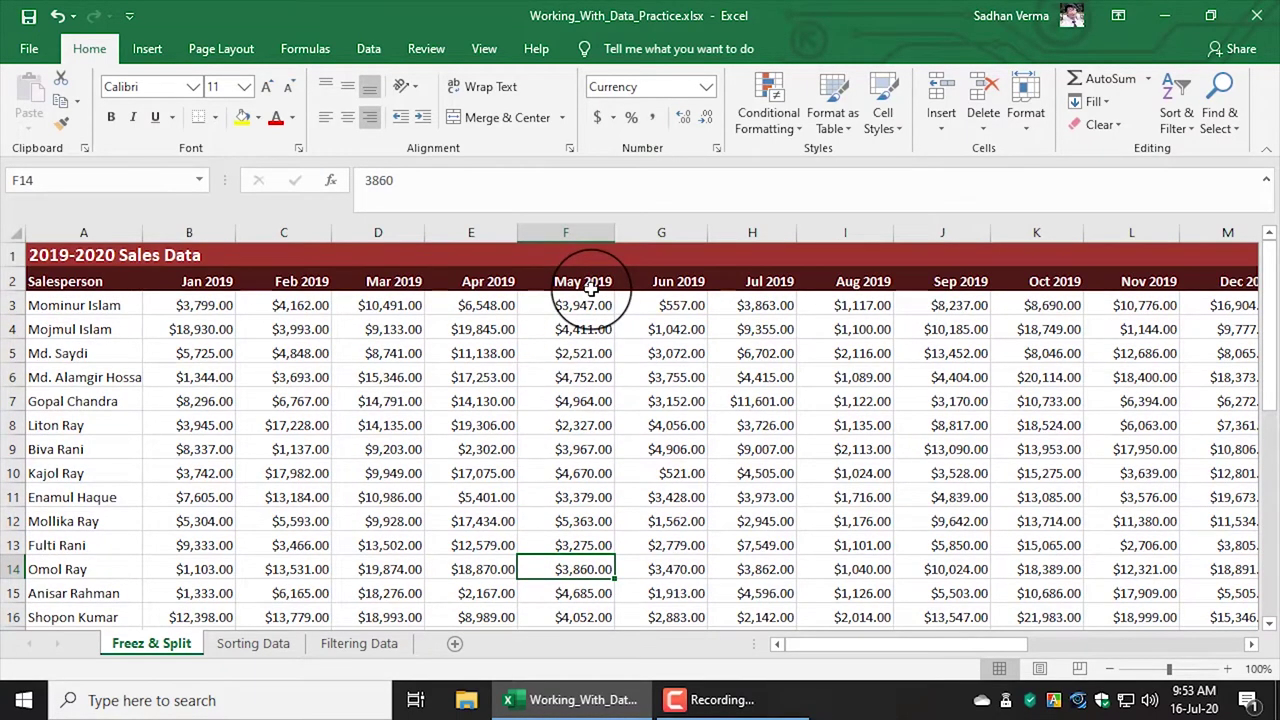
scroll(572, 440, "down", 6)
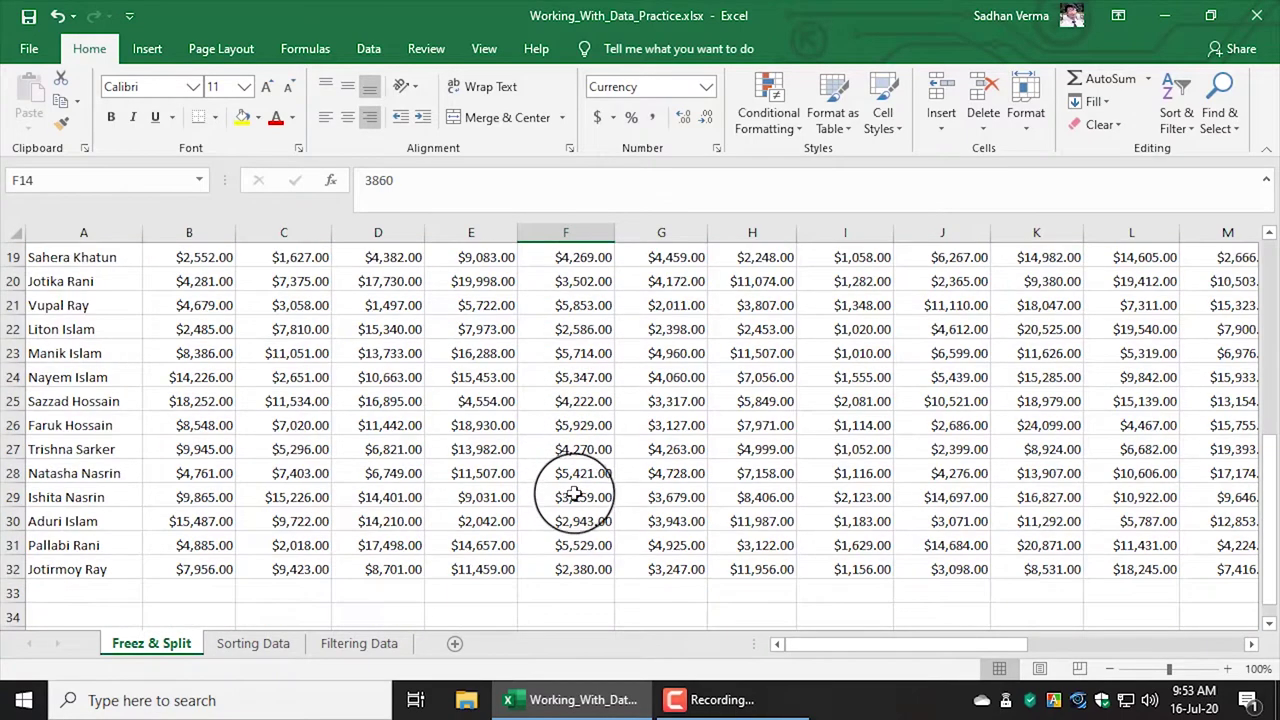
left_click(864, 521)
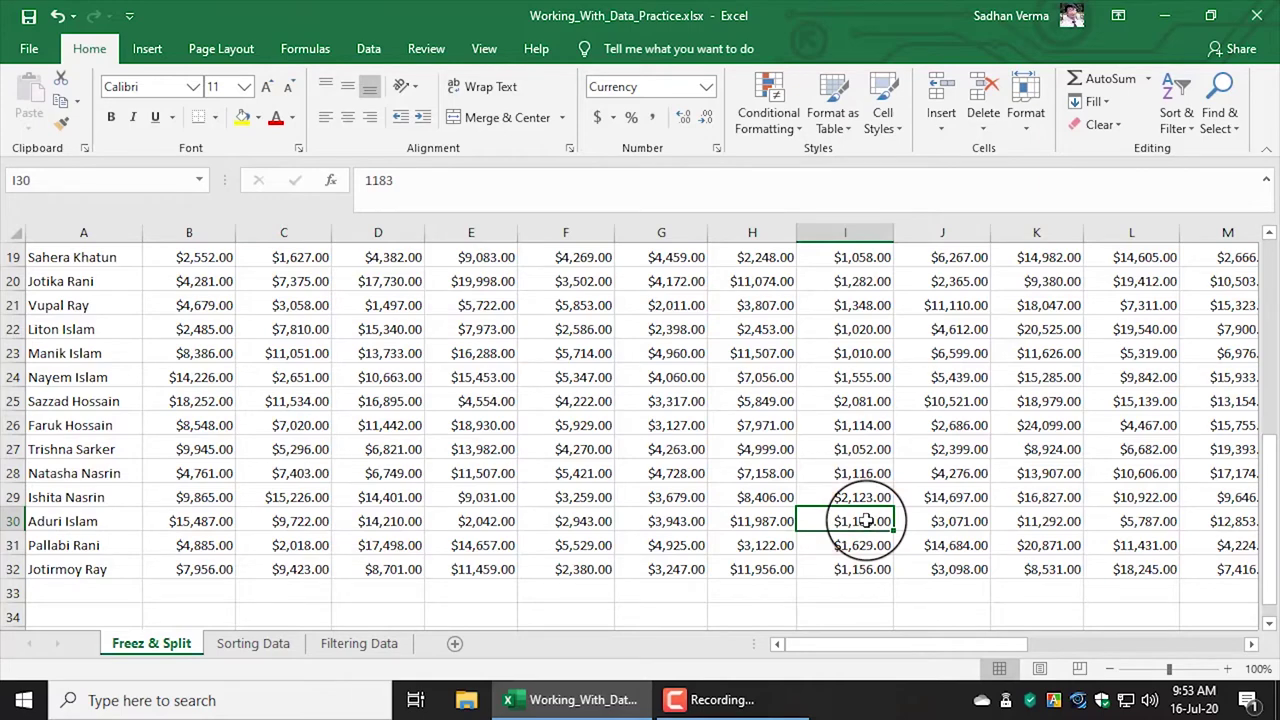
scroll(864, 521, "up", 3)
scroll(860, 525, "up", 3)
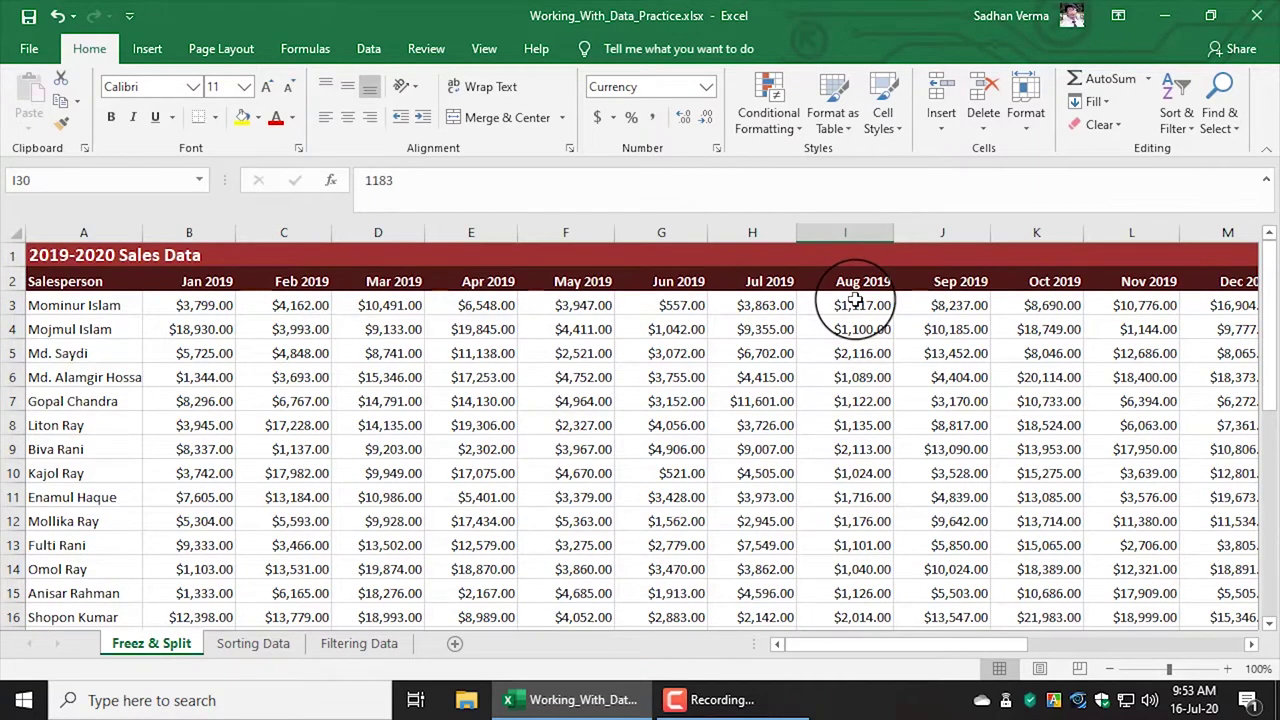
scroll(857, 430, "down", 3)
scroll(857, 460, "down", 2)
scroll(857, 465, "down", 2)
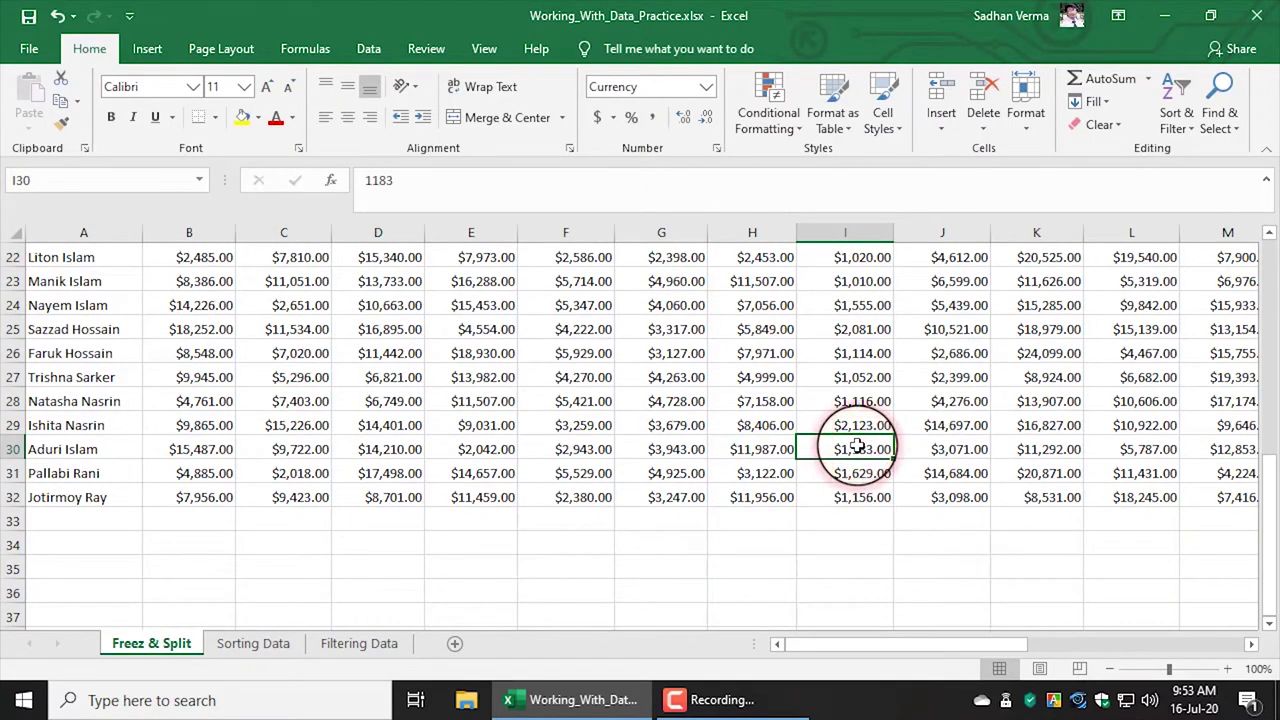
scroll(857, 447, "up", 7)
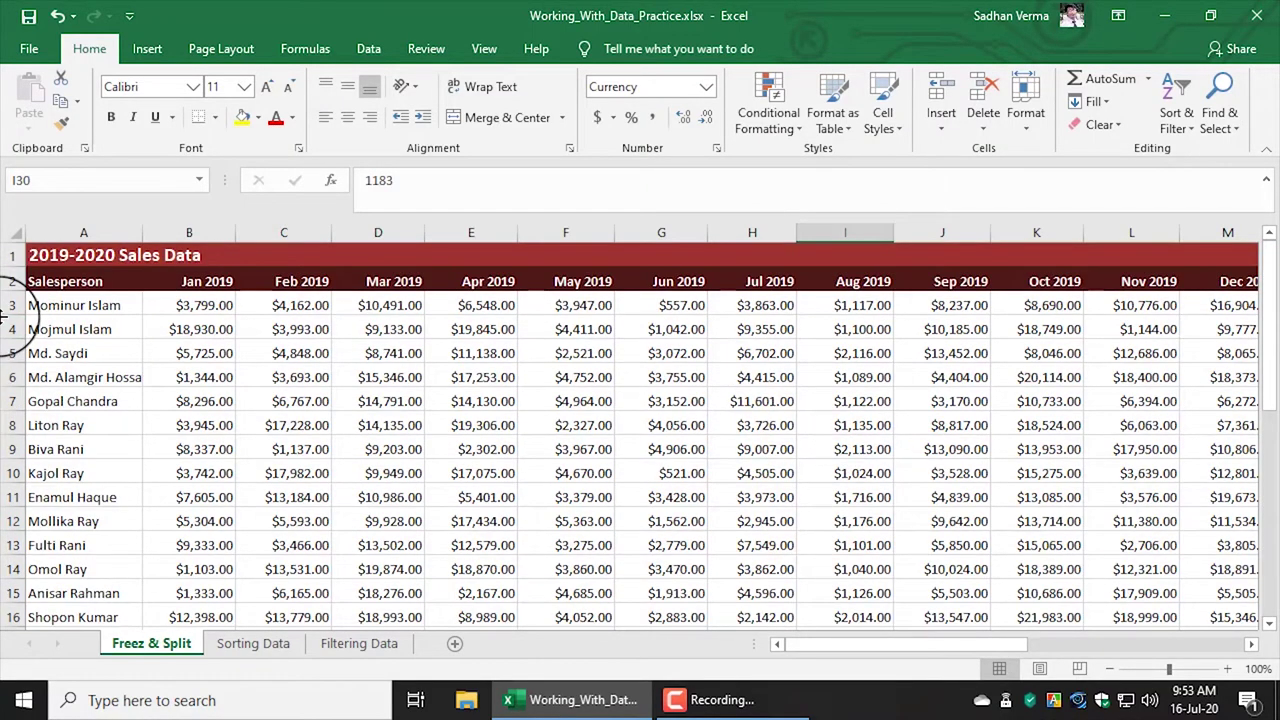
Step: Select the title and header rows 1–2 and see how they scroll
left_click_drag(10, 281, 9, 258)
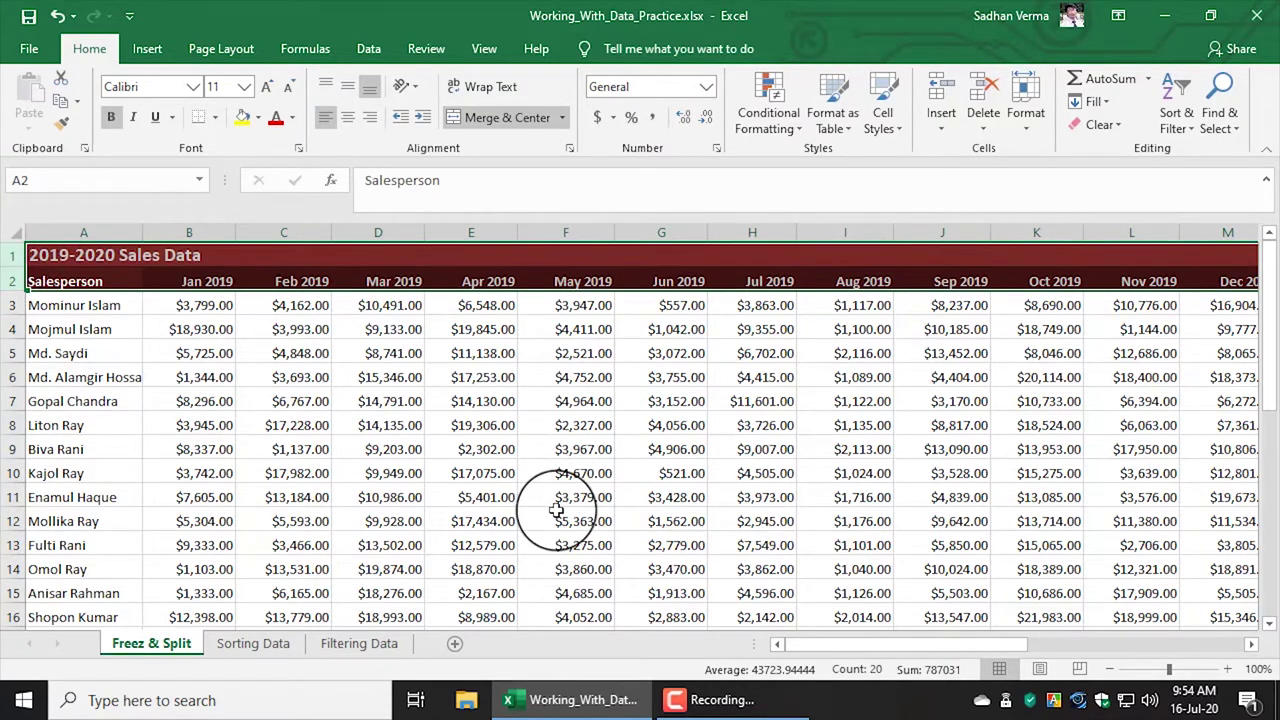
scroll(556, 510, "down", 1)
scroll(556, 510, "down", 2)
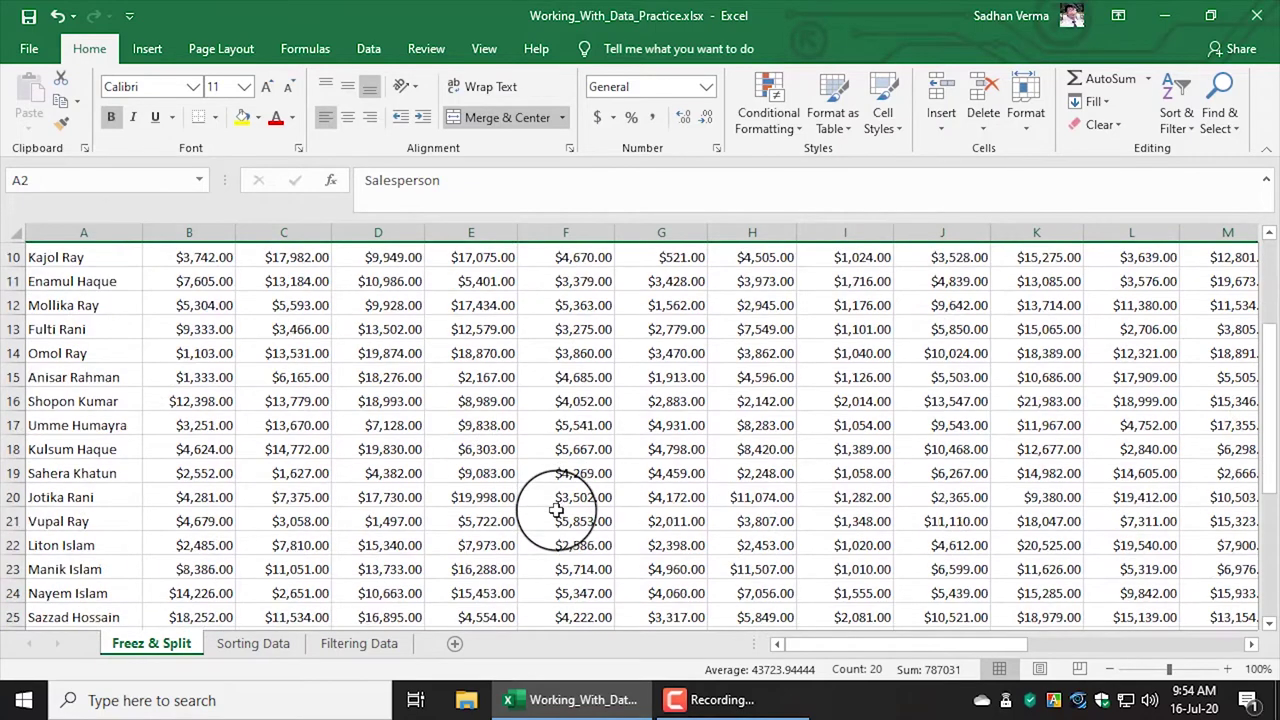
scroll(556, 510, "up", 2)
scroll(556, 510, "up", 1)
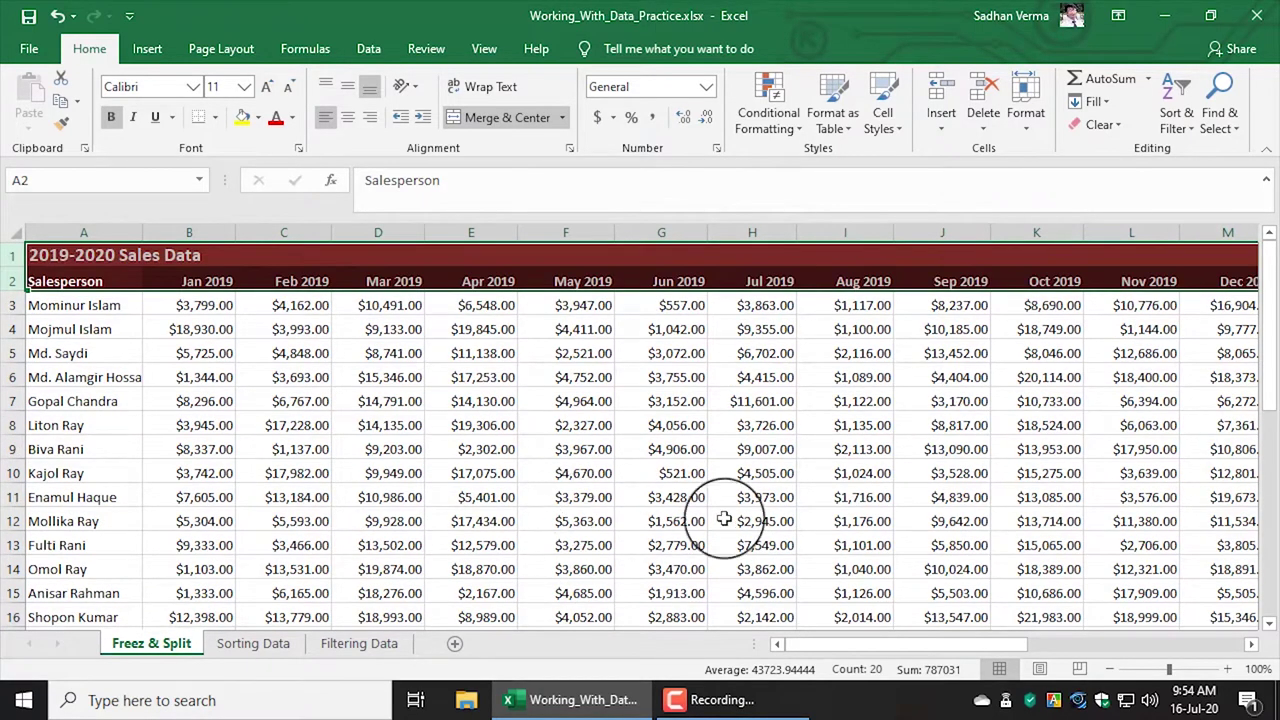
left_click(750, 563)
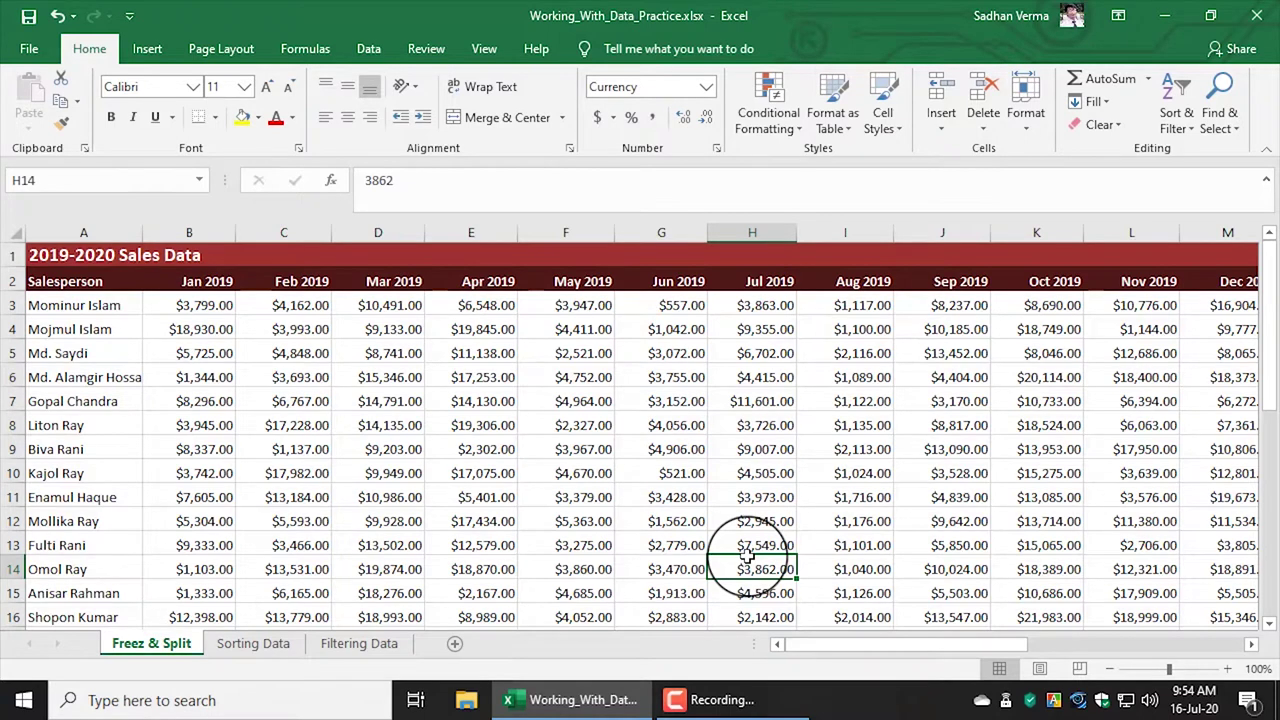
left_click_drag(12, 255, 11, 276)
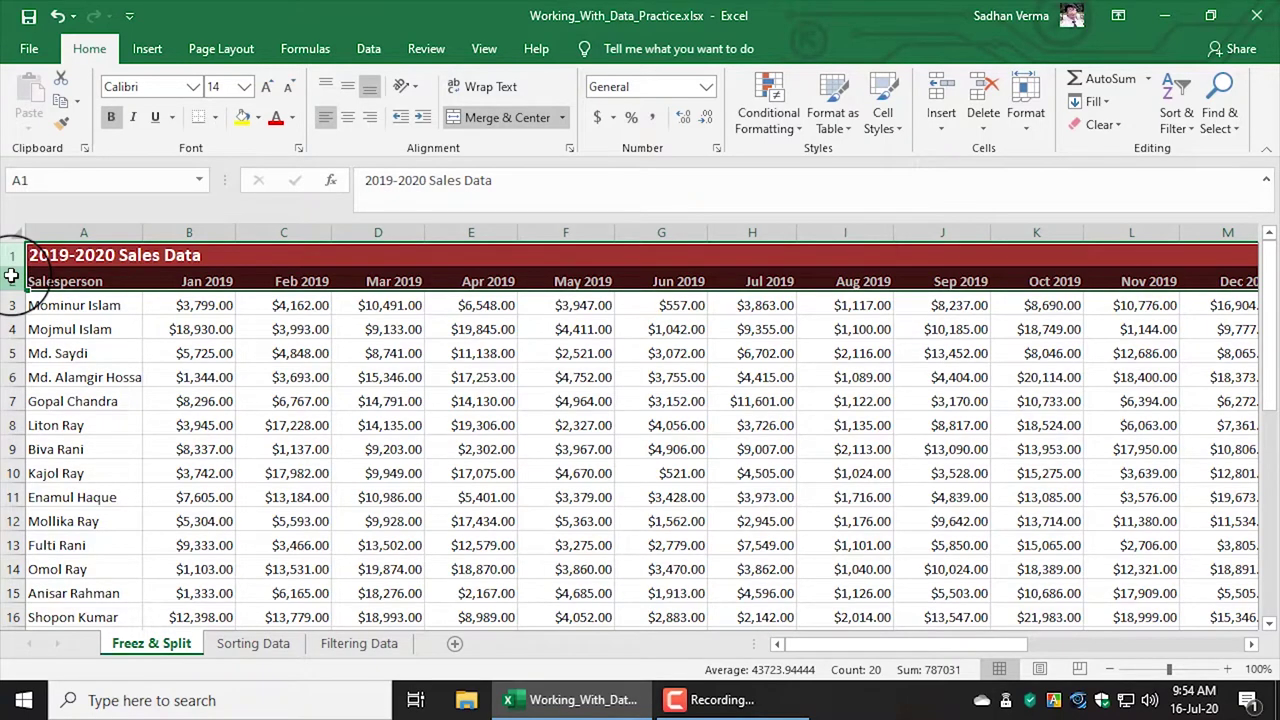
scroll(352, 443, "down", 2)
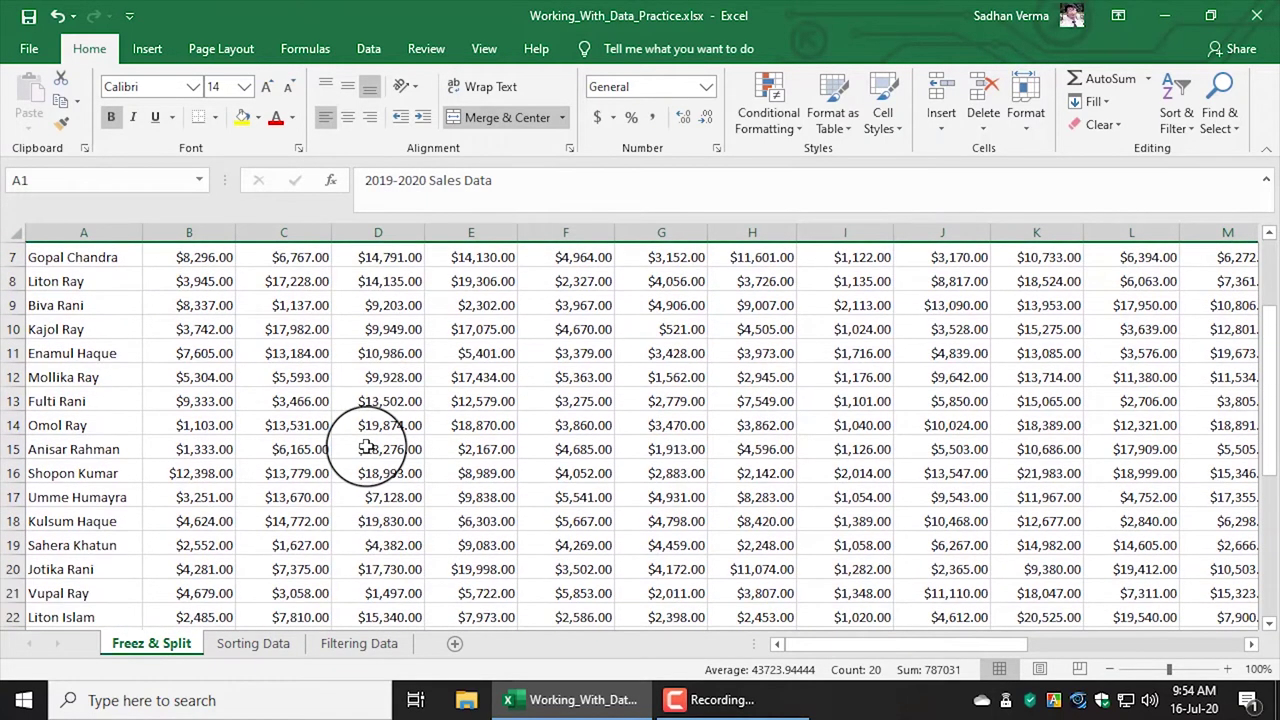
scroll(366, 447, "up", 2)
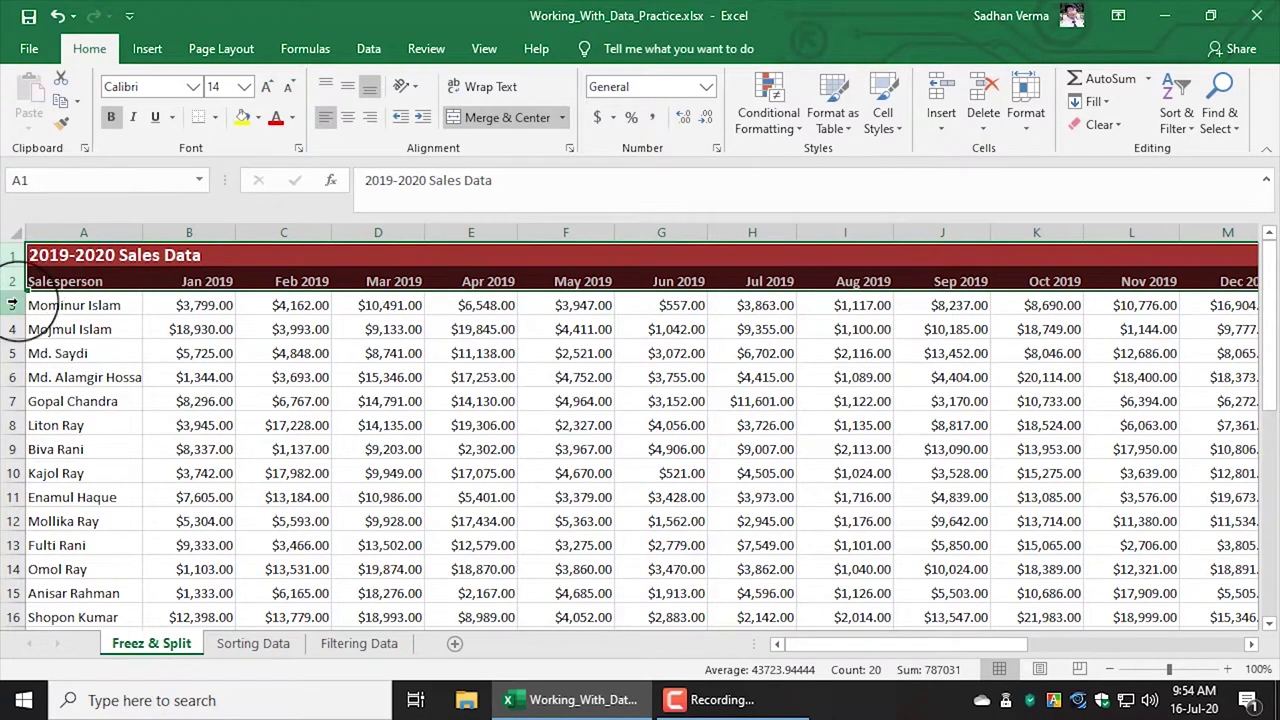
Step: Freeze the title and header rows by freezing panes at row 3
left_click(12, 304)
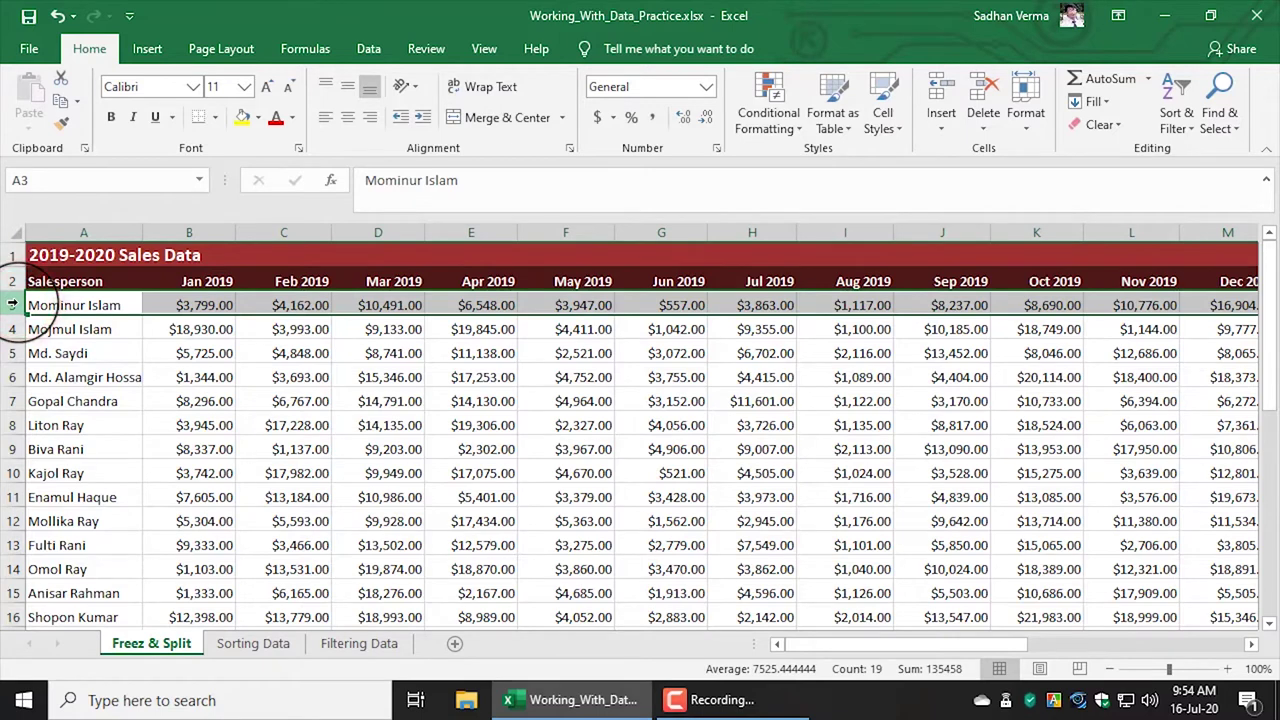
left_click(20, 255)
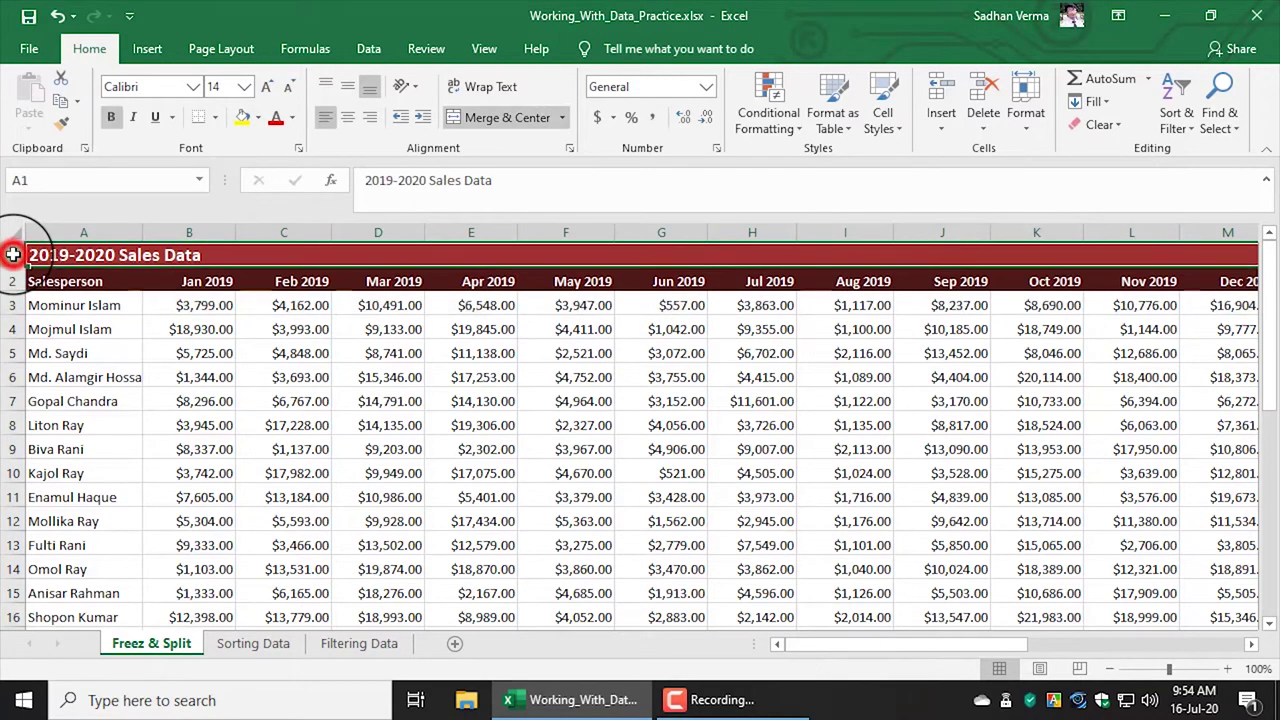
left_click(10, 281)
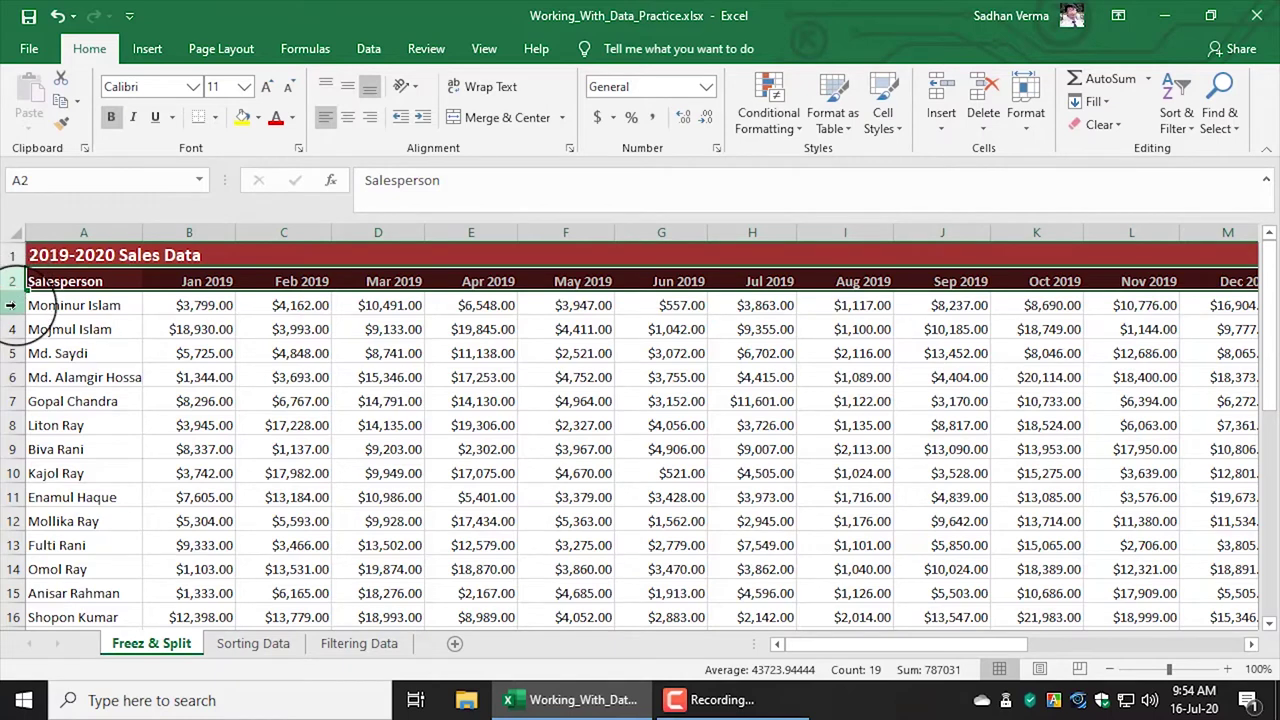
left_click(12, 305)
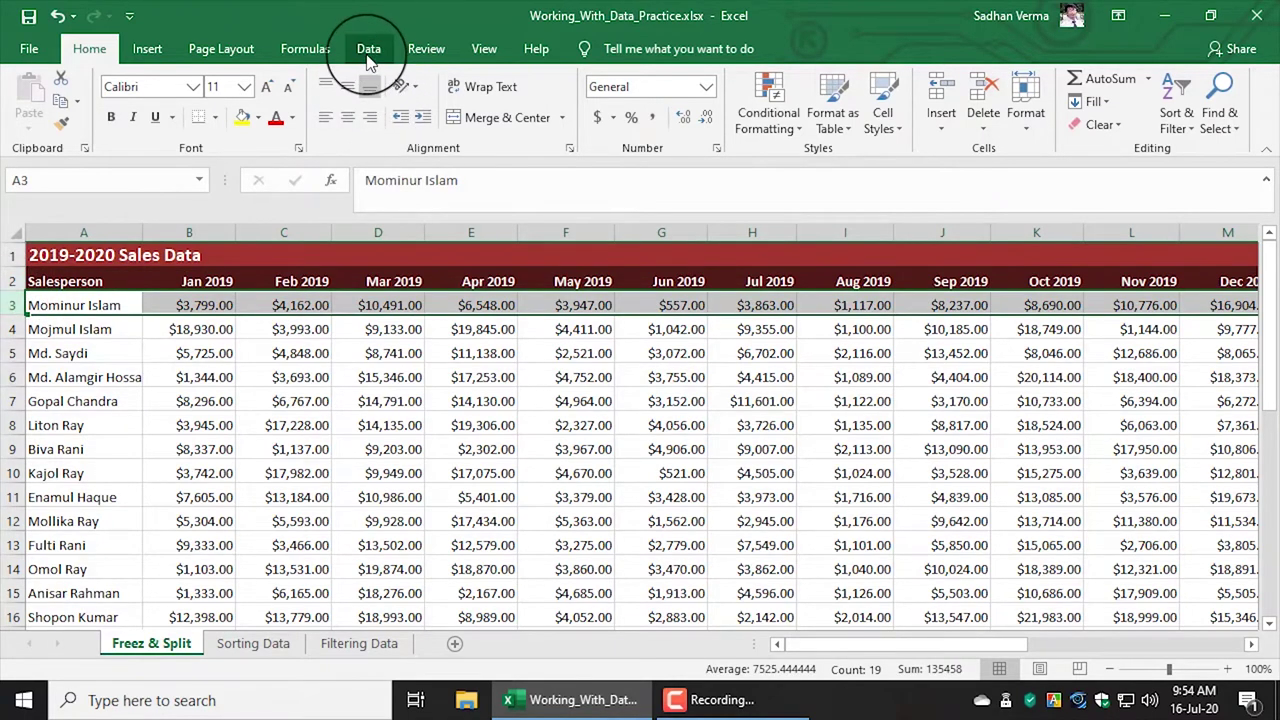
left_click(494, 52)
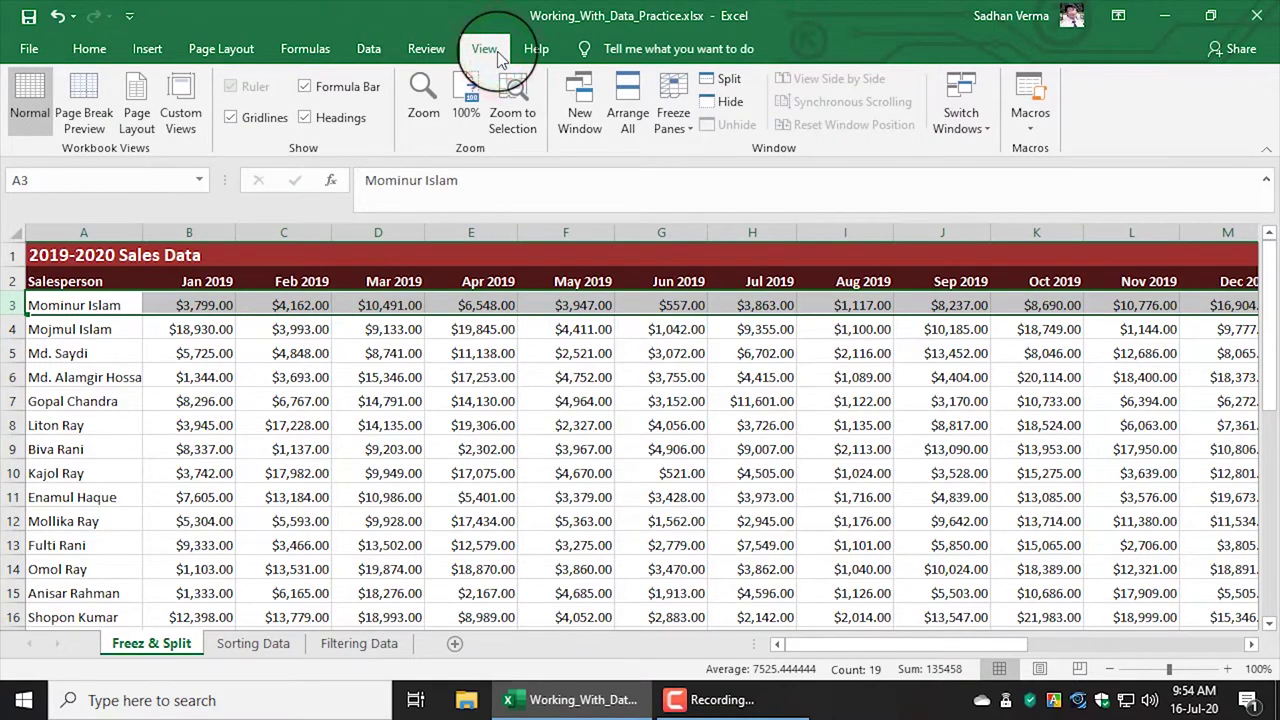
left_click(678, 124)
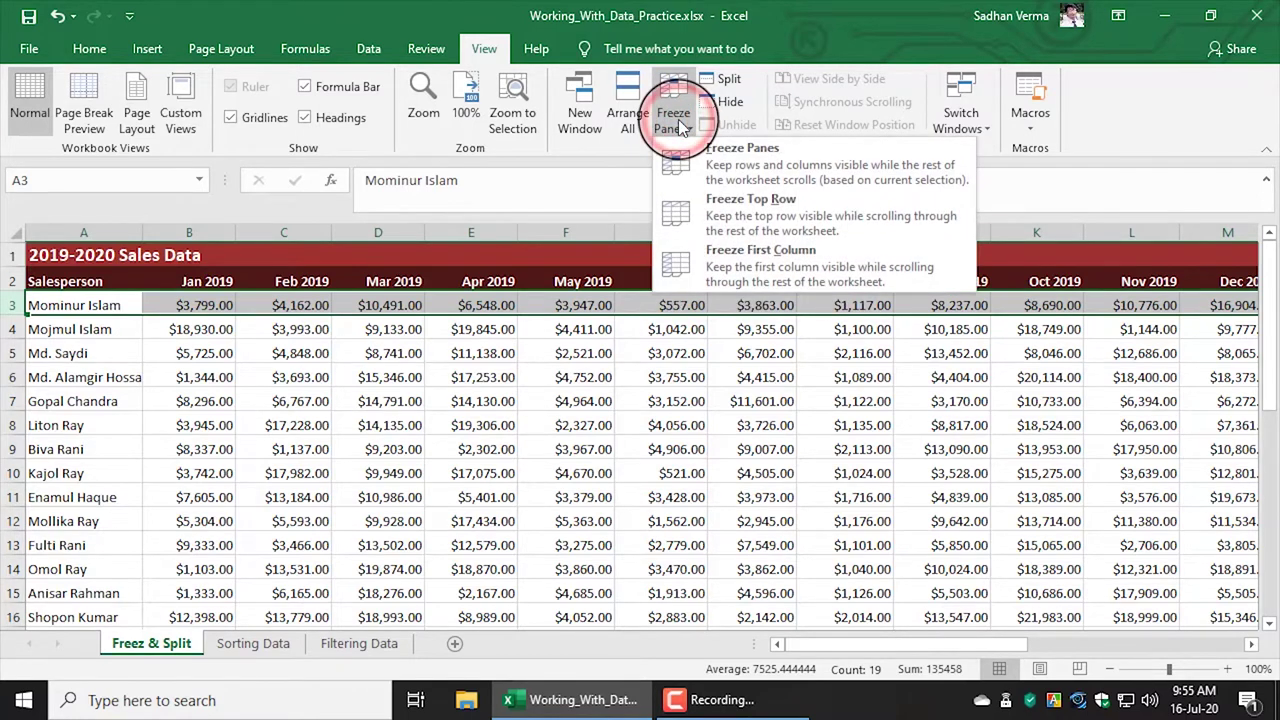
left_click(708, 169)
Step: Scroll down through the sales figures to confirm rows 1–2 stay fixed
left_click(495, 452)
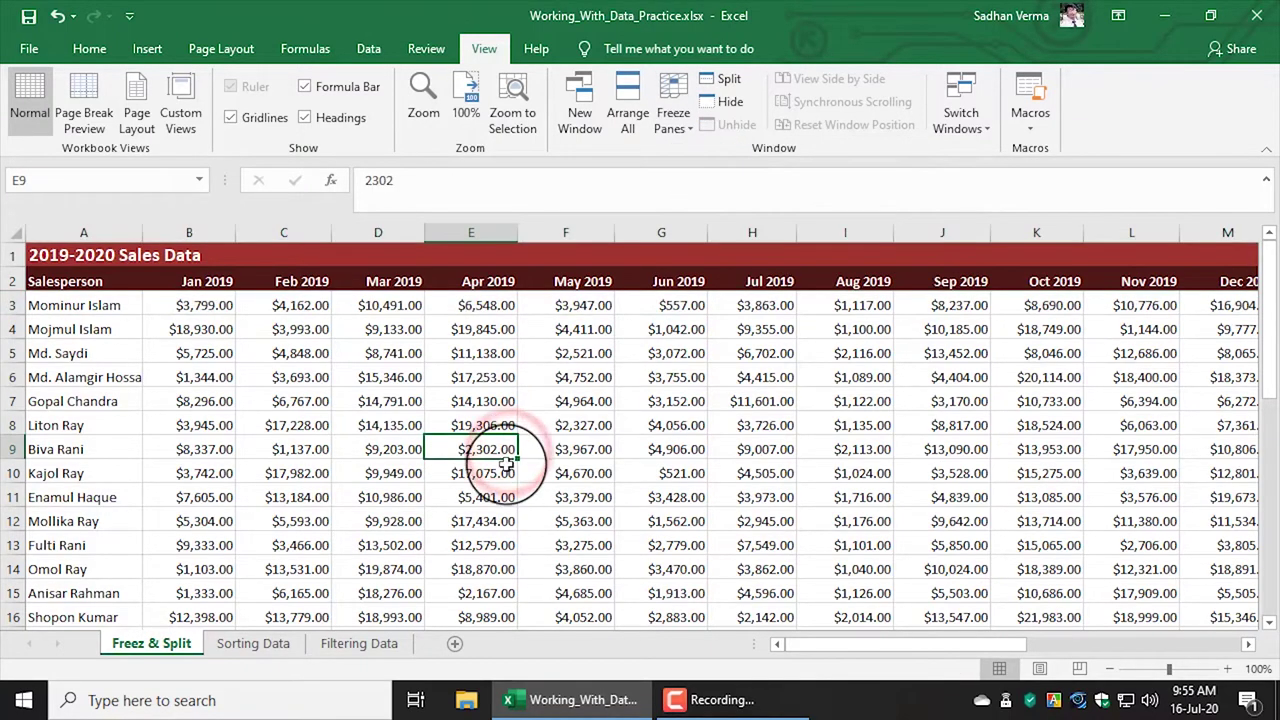
scroll(509, 500, "down", 1)
scroll(509, 500, "down", 2)
scroll(509, 500, "down", 1)
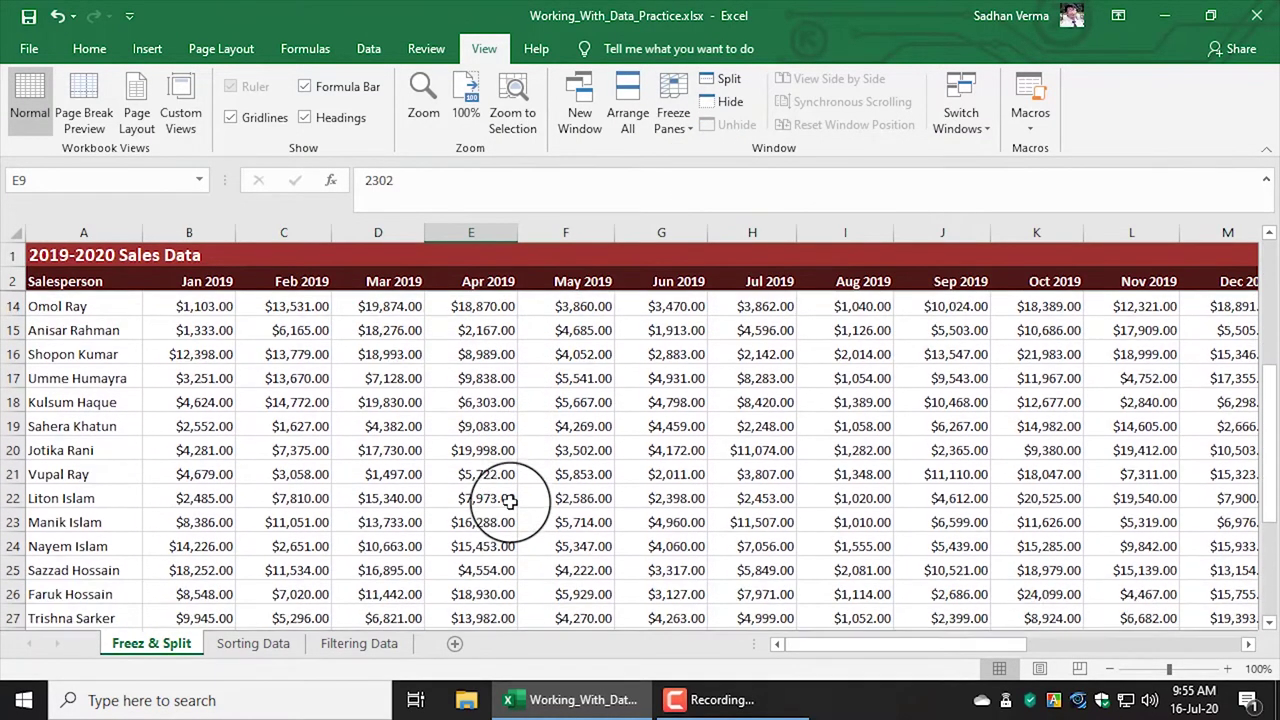
scroll(509, 500, "down", 1)
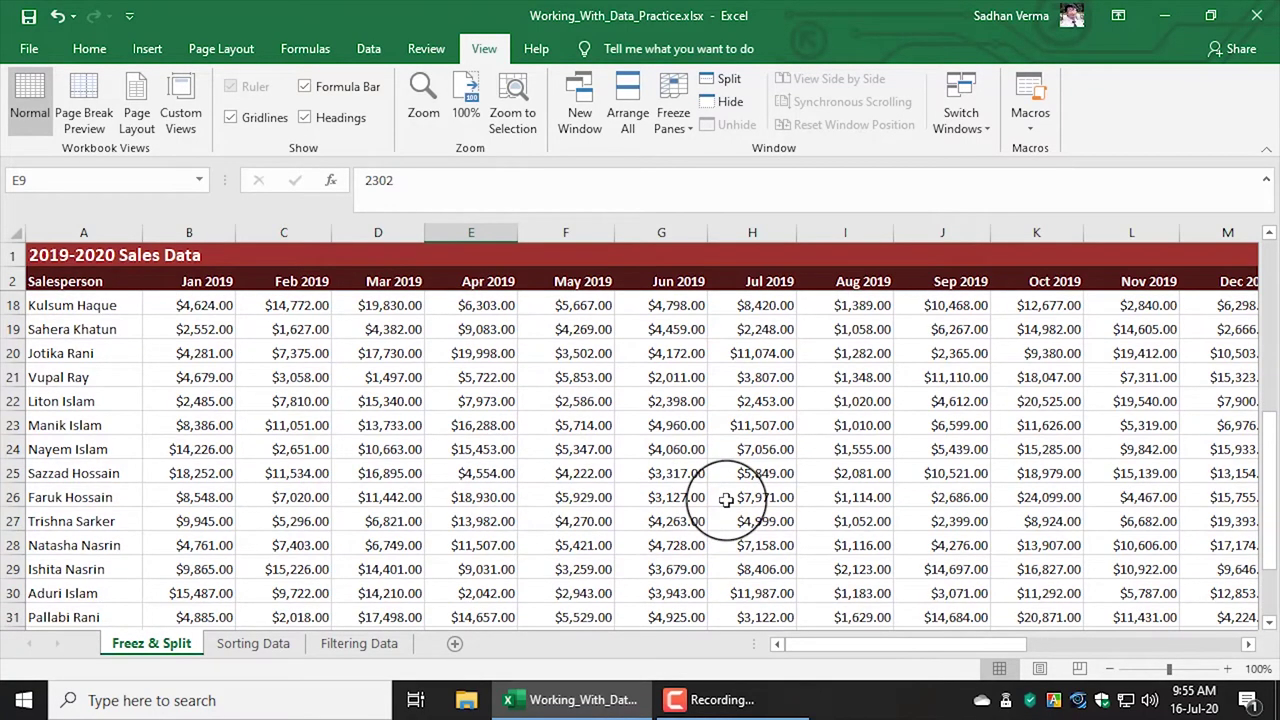
scroll(727, 500, "down", 1)
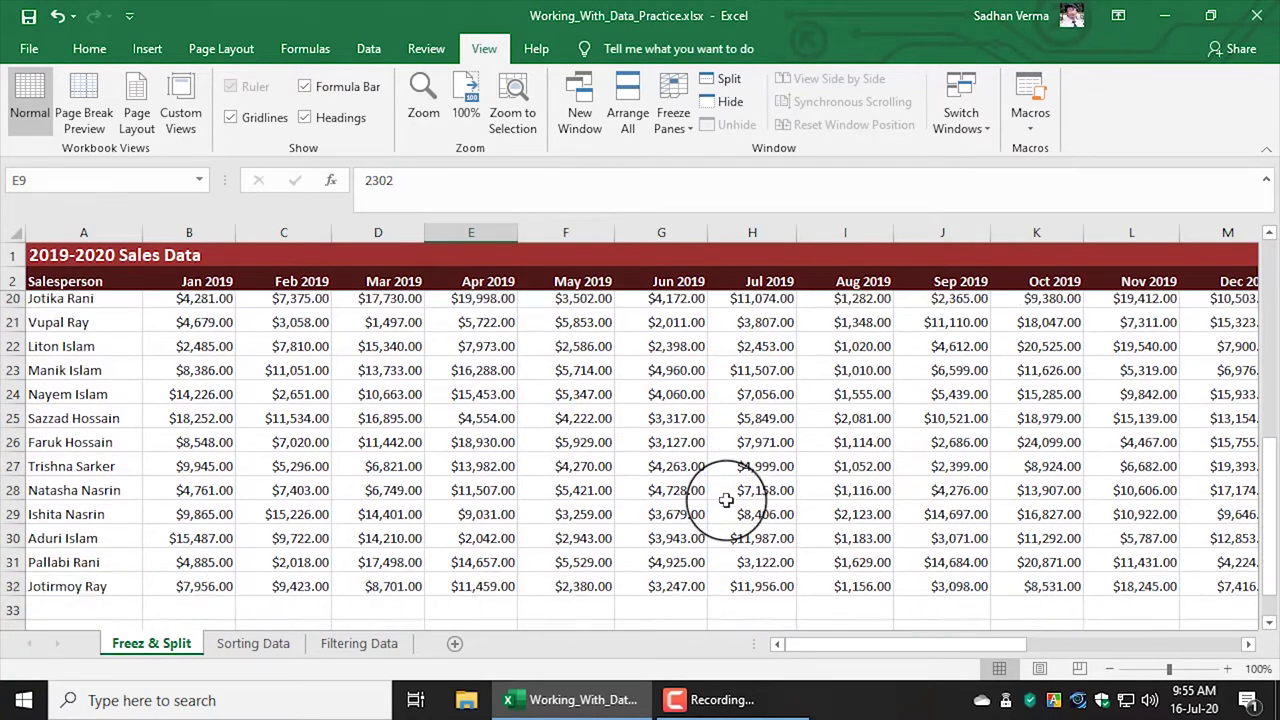
scroll(727, 500, "down", 2)
scroll(727, 500, "up", 2)
scroll(727, 500, "up", 1)
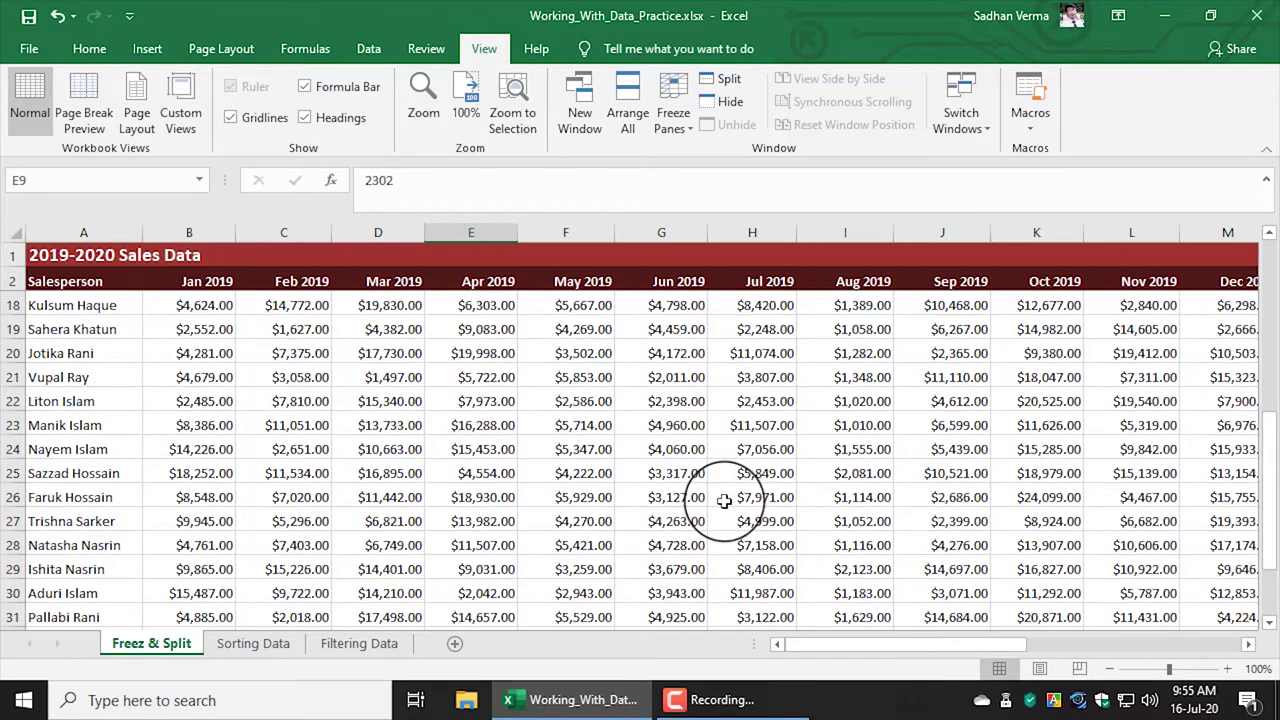
left_click(1137, 405)
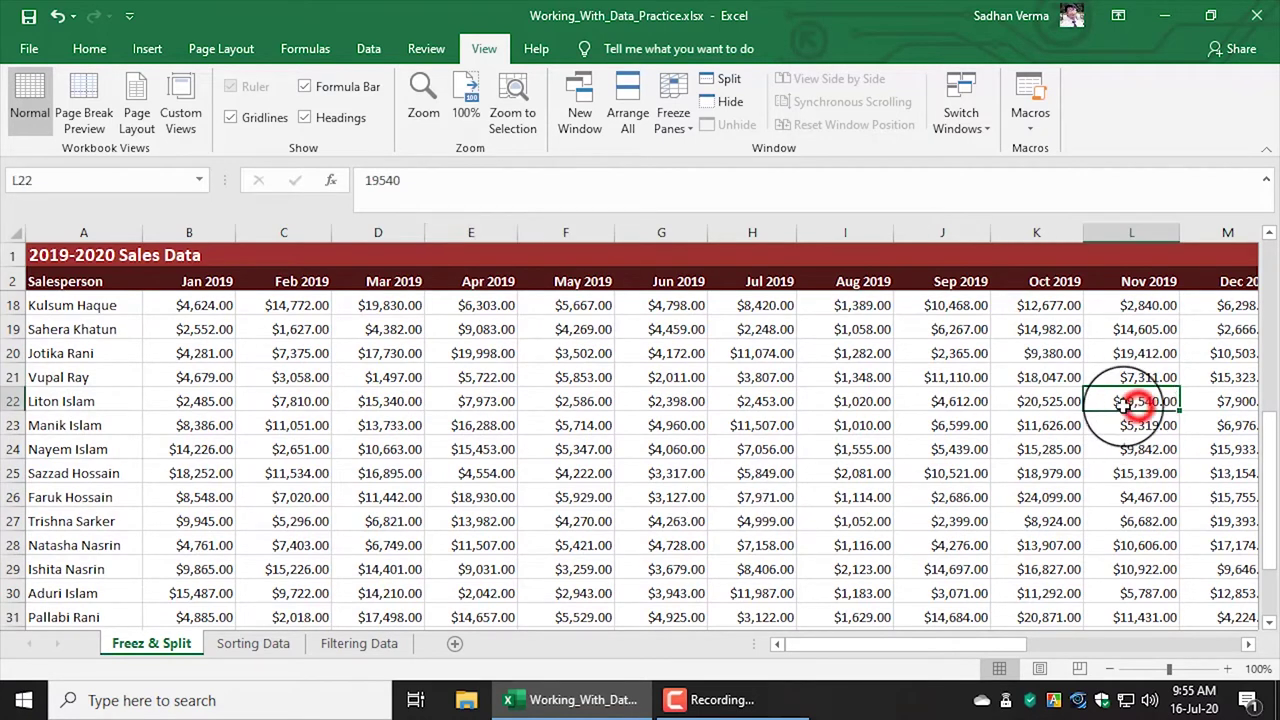
left_click(540, 377)
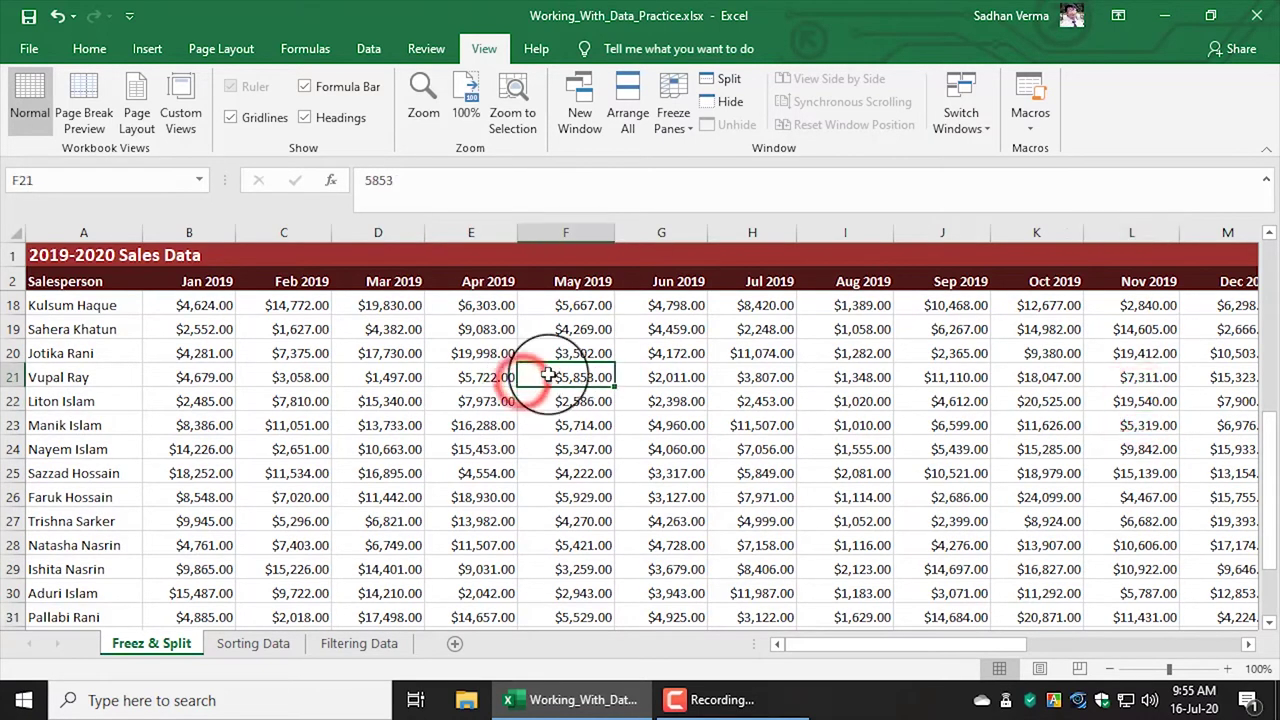
left_click(466, 473)
left_click(735, 478)
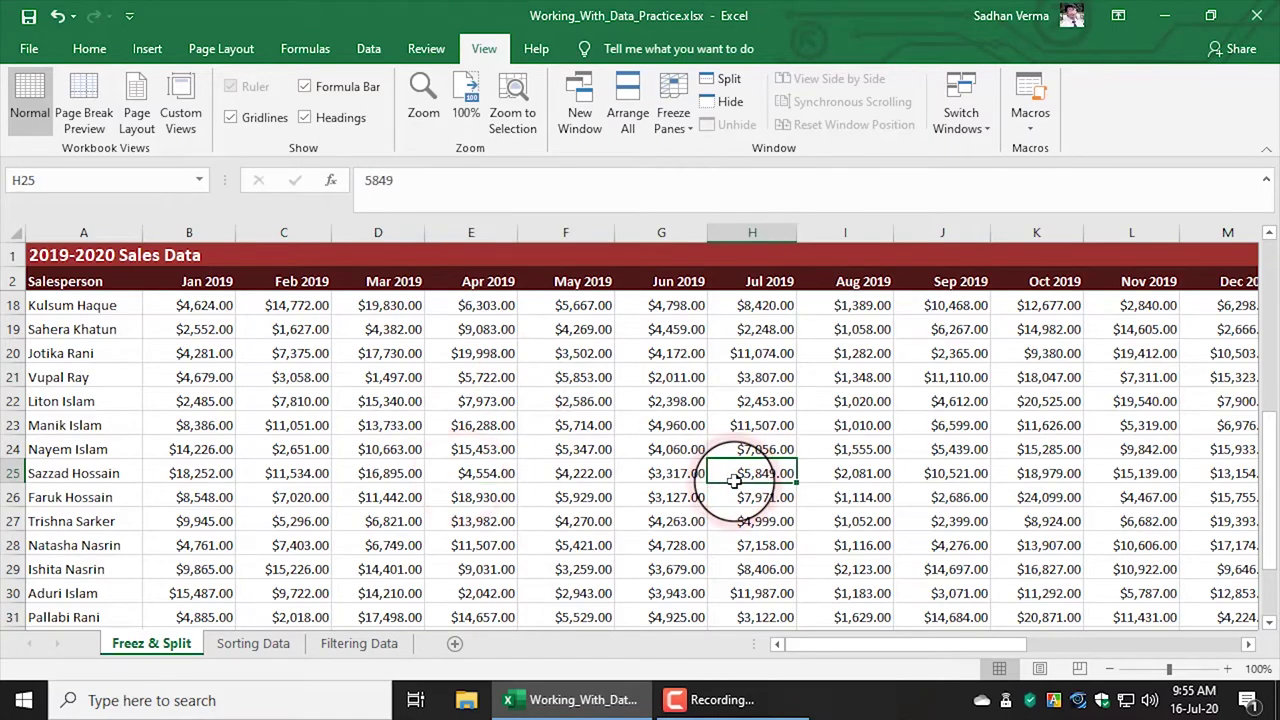
scroll(508, 491, "up", 3)
scroll(519, 495, "up", 2)
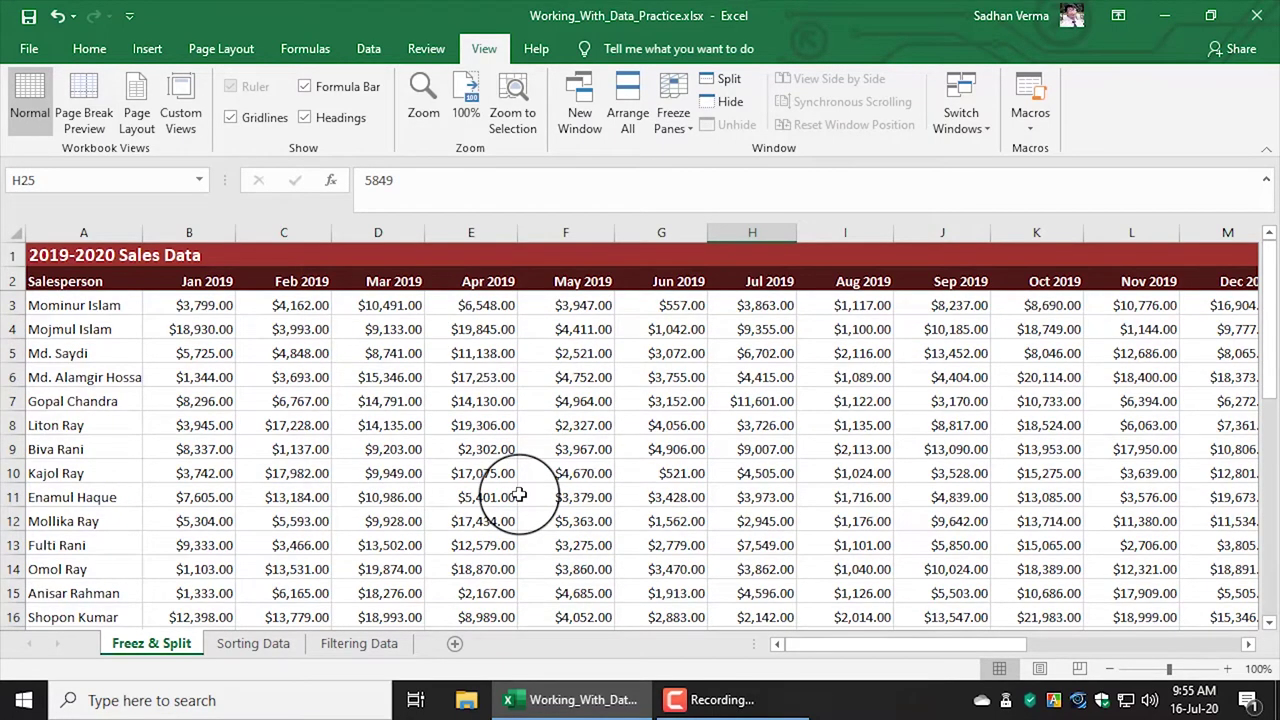
Step: Select the Salesperson column and scroll sideways through the monthly columns
left_click(74, 229)
left_click_drag(75, 306, 62, 545)
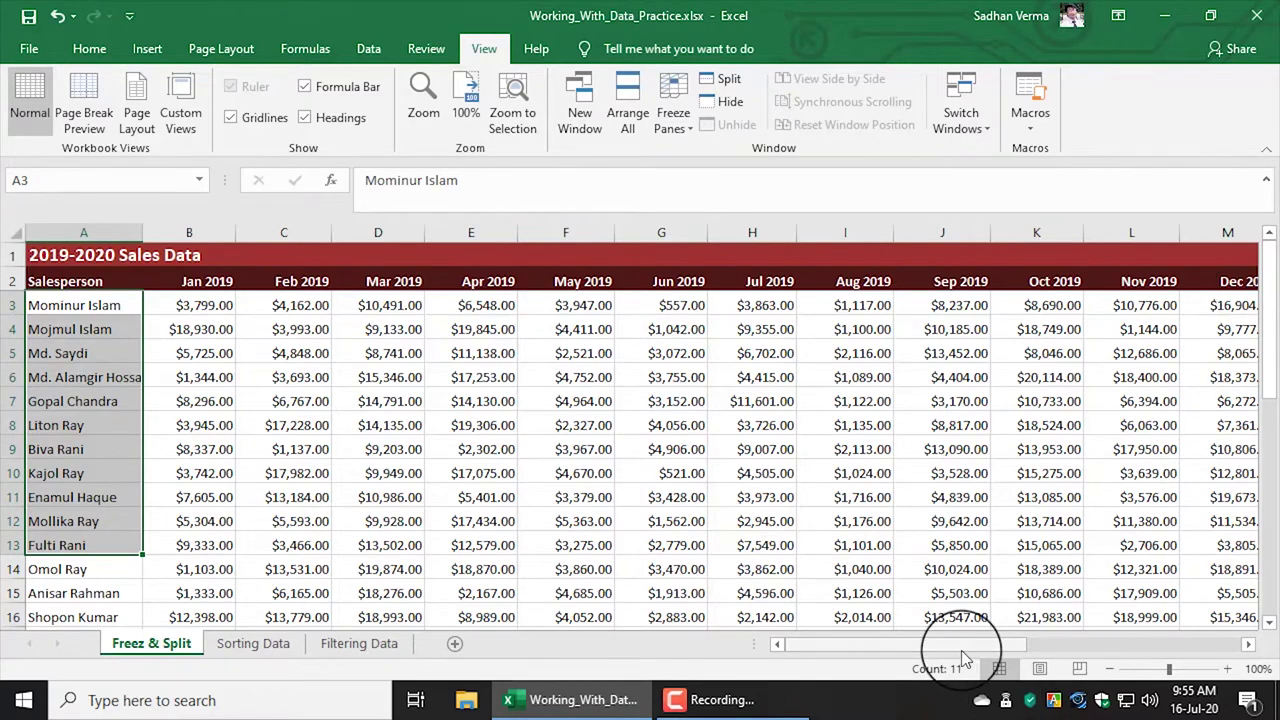
left_click_drag(960, 648, 960, 652)
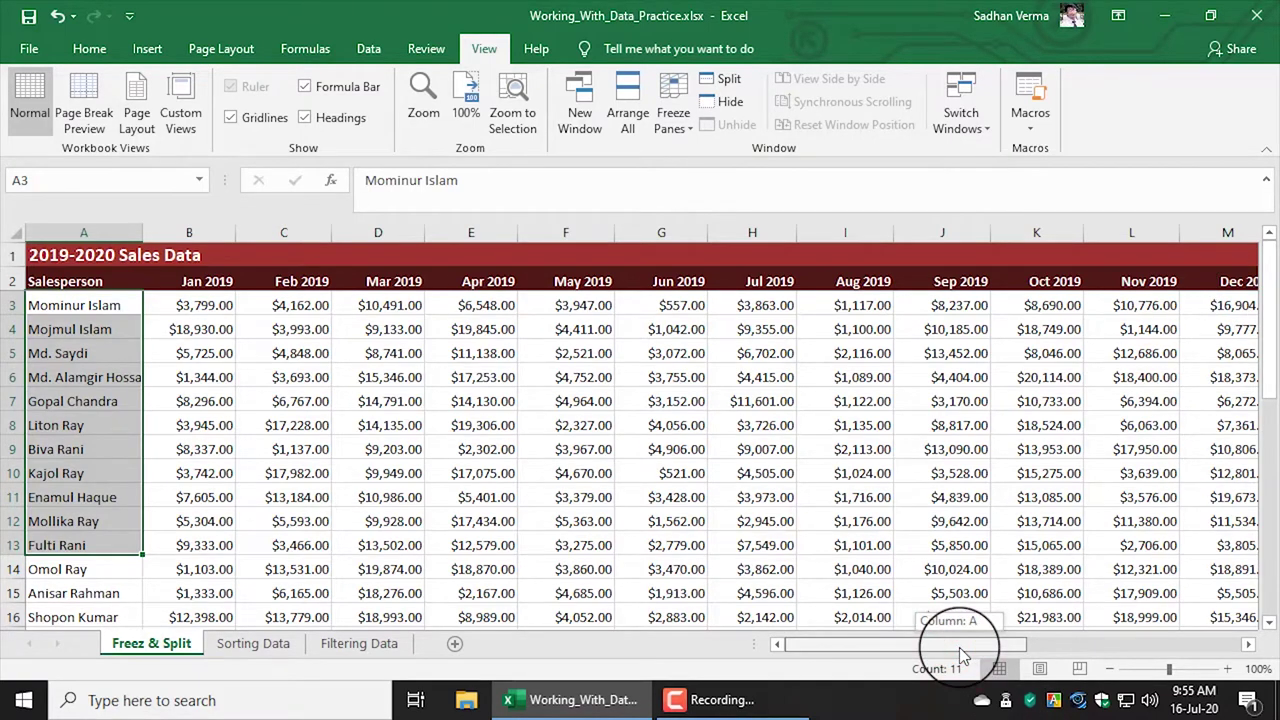
left_click_drag(959, 647, 1004, 640)
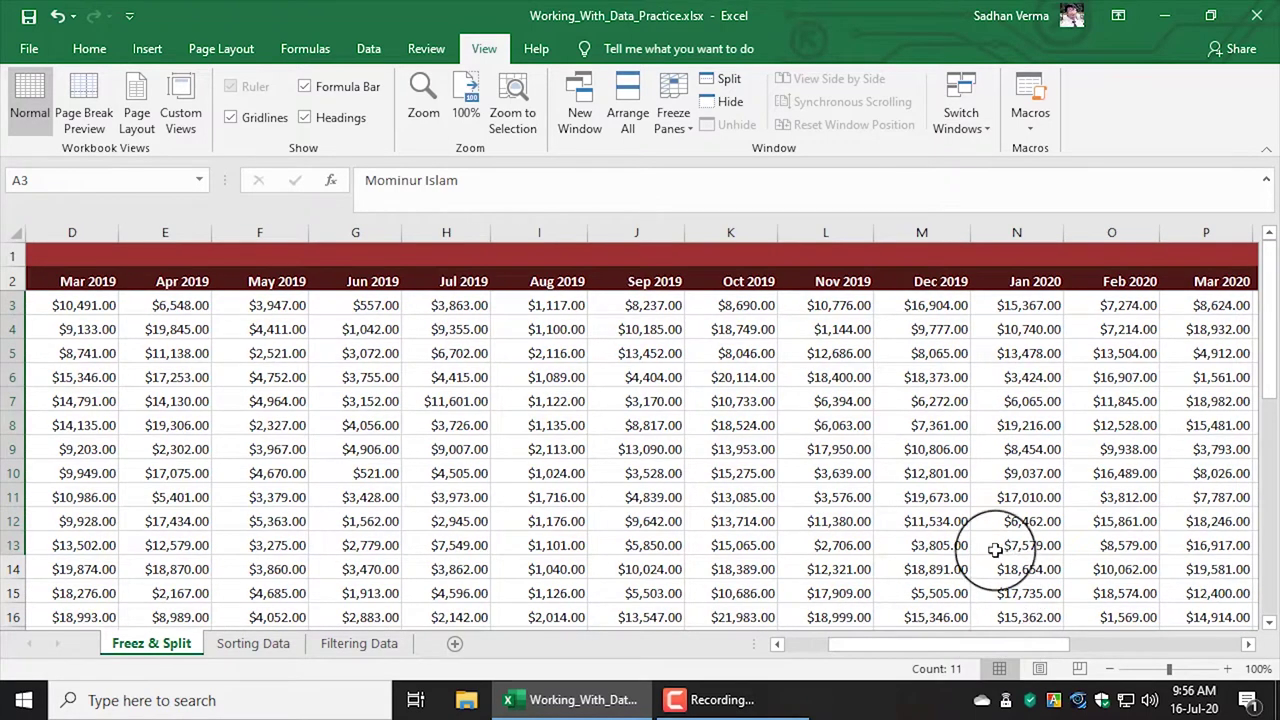
left_click(945, 470)
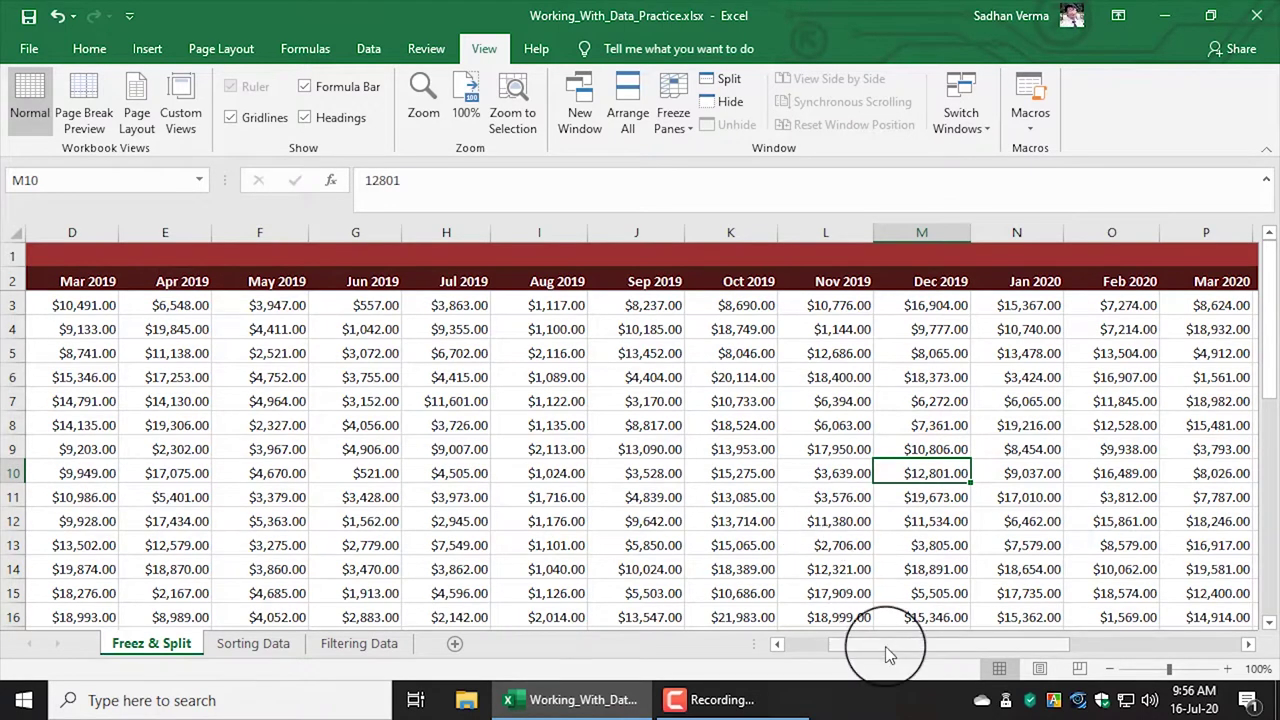
left_click_drag(880, 645, 819, 645)
left_click(84, 233)
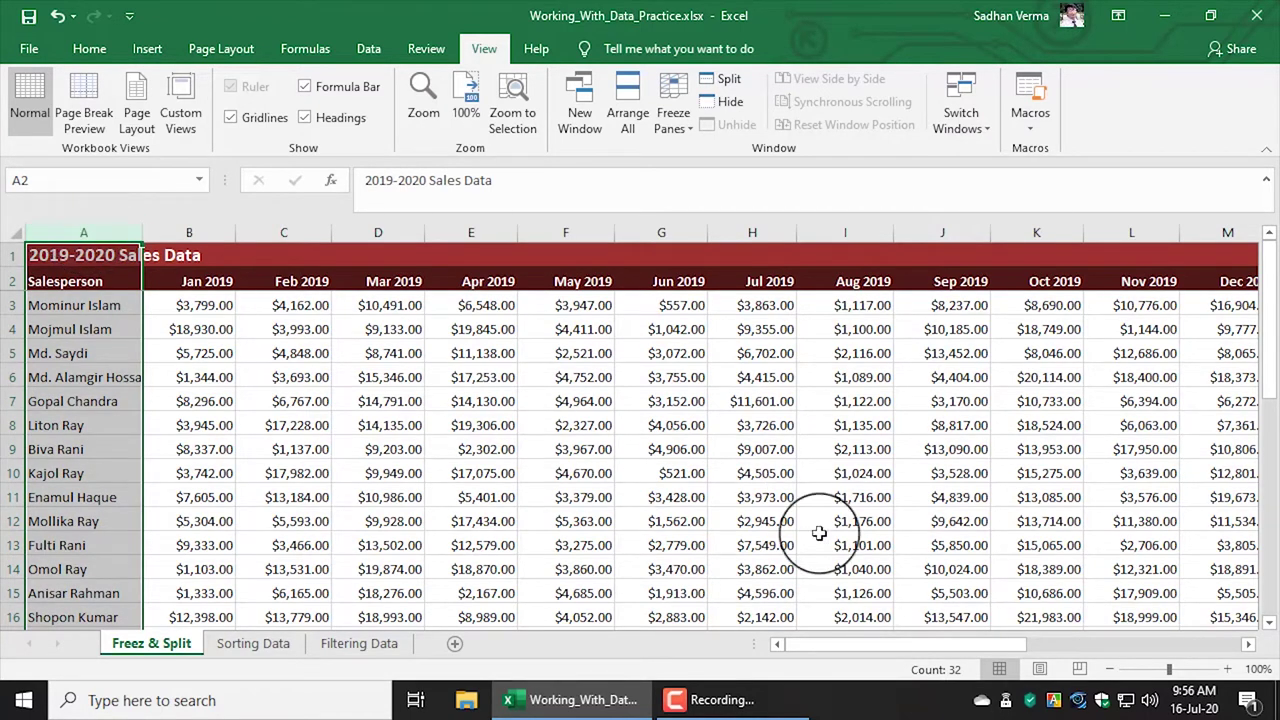
left_click(85, 233)
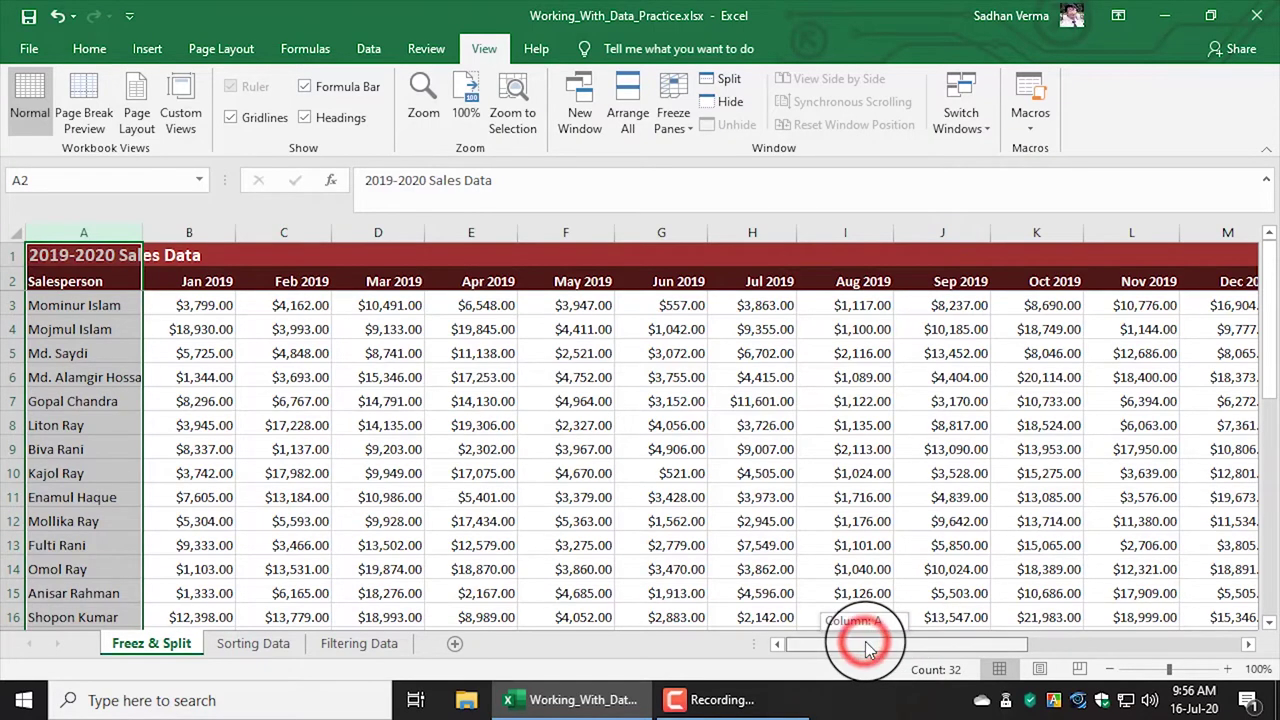
left_click_drag(867, 648, 905, 644)
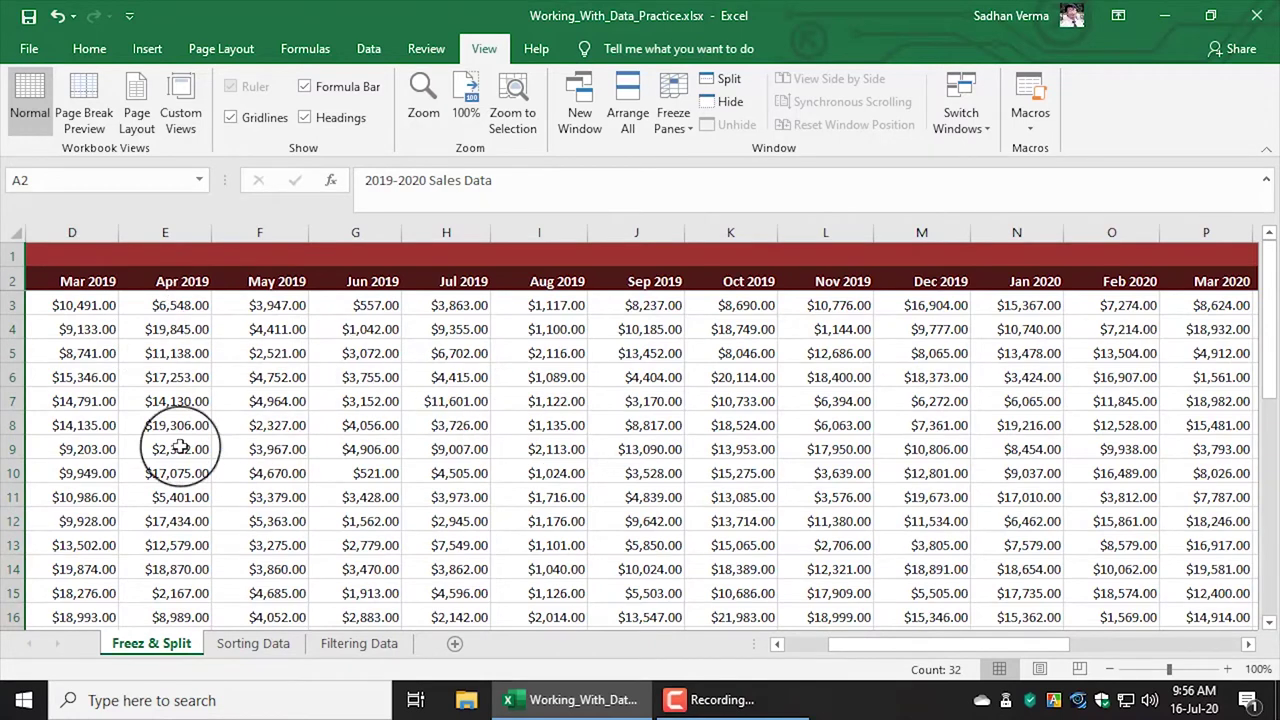
left_click(559, 492)
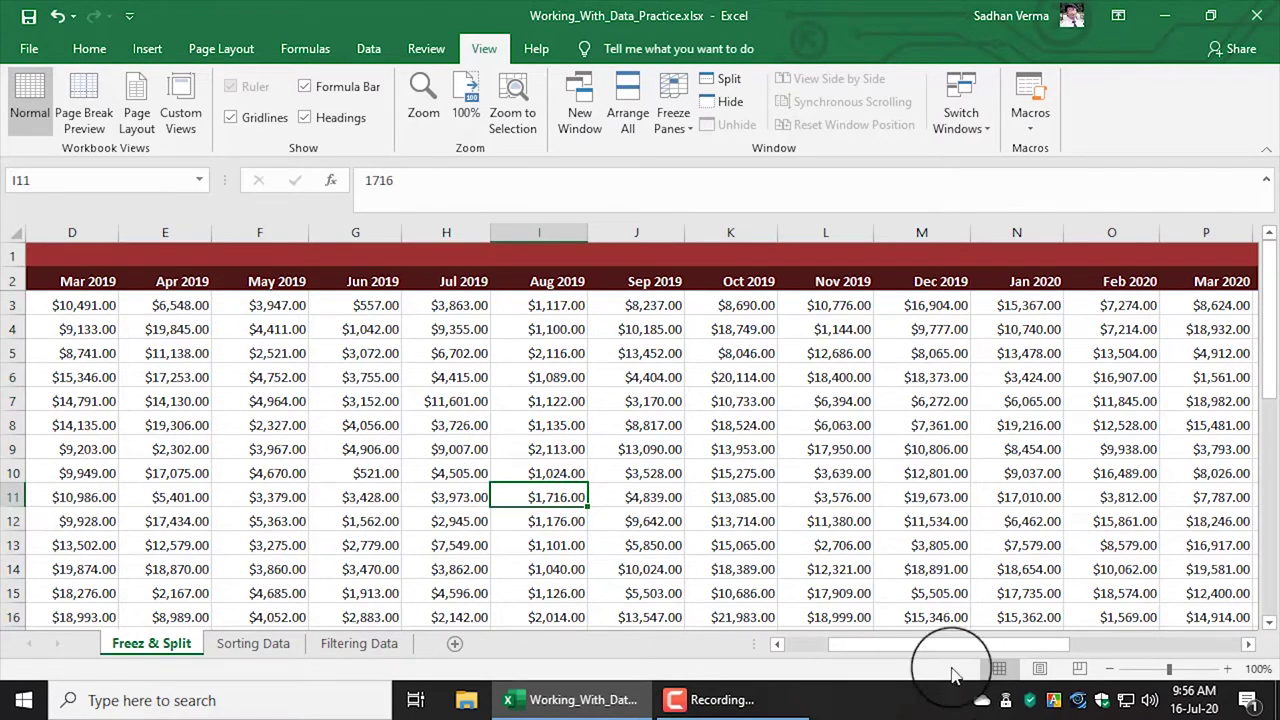
left_click_drag(920, 644, 285, 450)
left_click(285, 450)
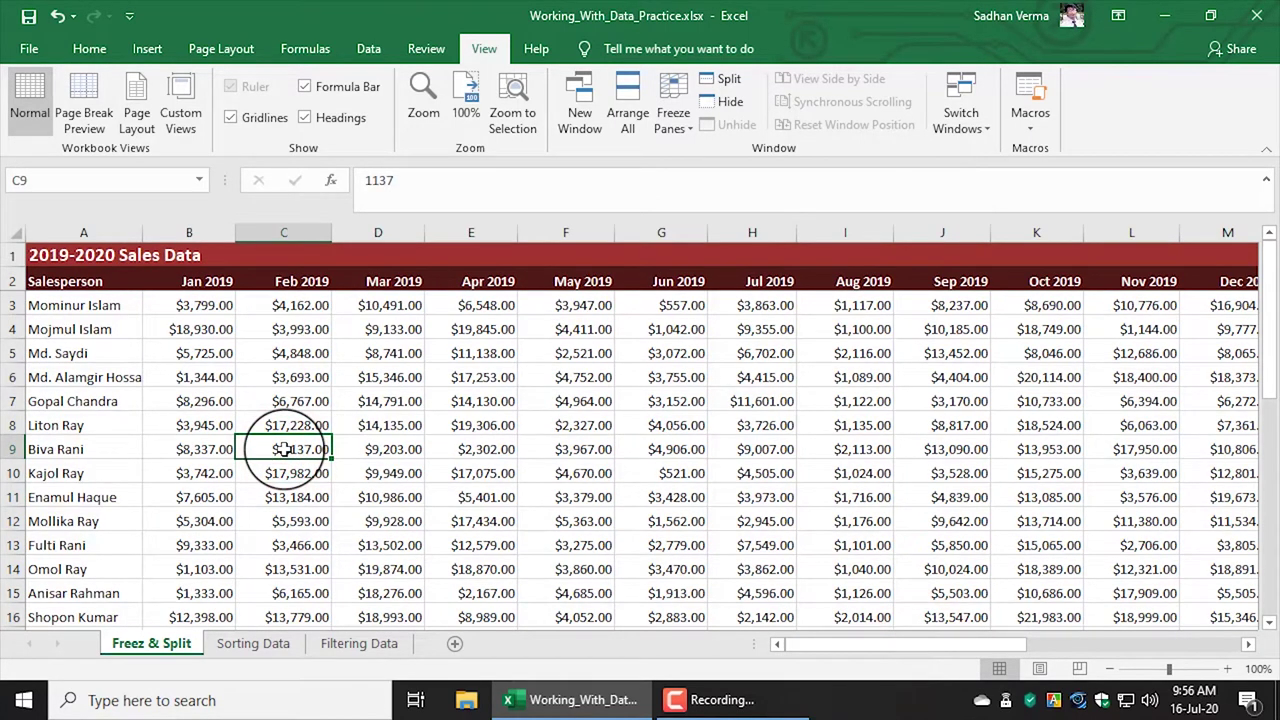
Step: With the Jan 2019 column B selected, unfreeze panes and refreeze at the selection
left_click(97, 233)
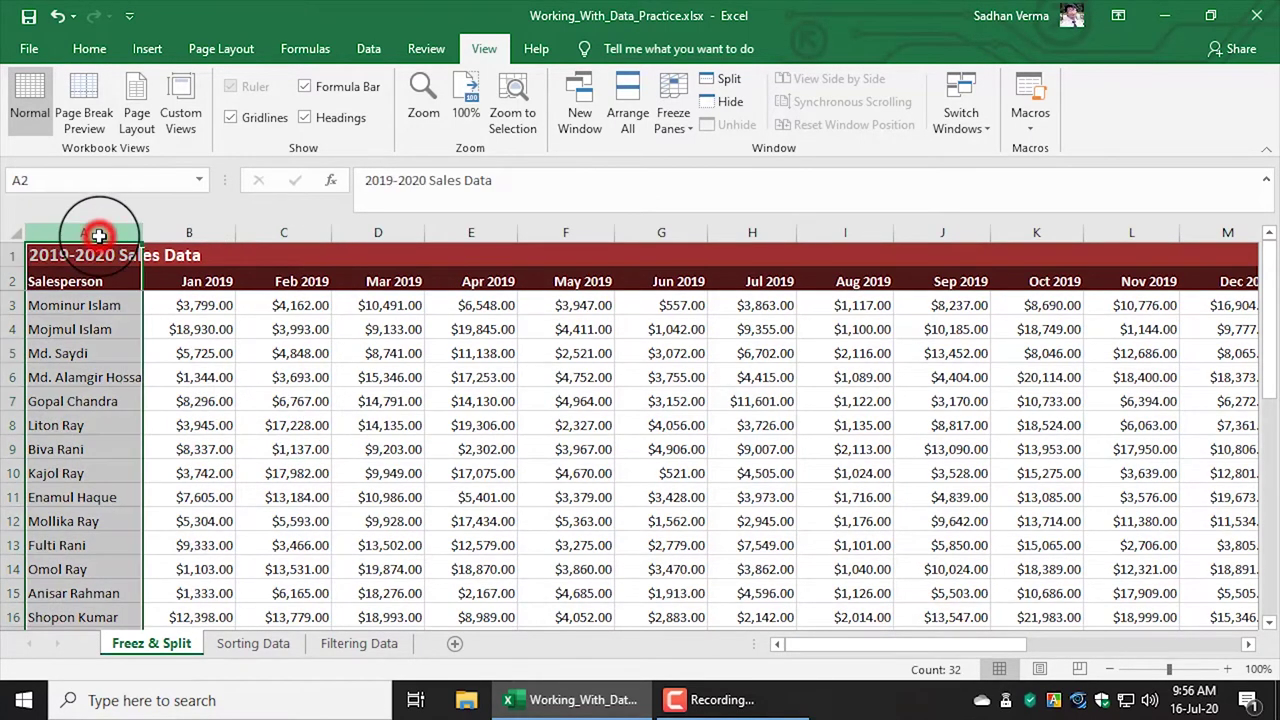
left_click(187, 234)
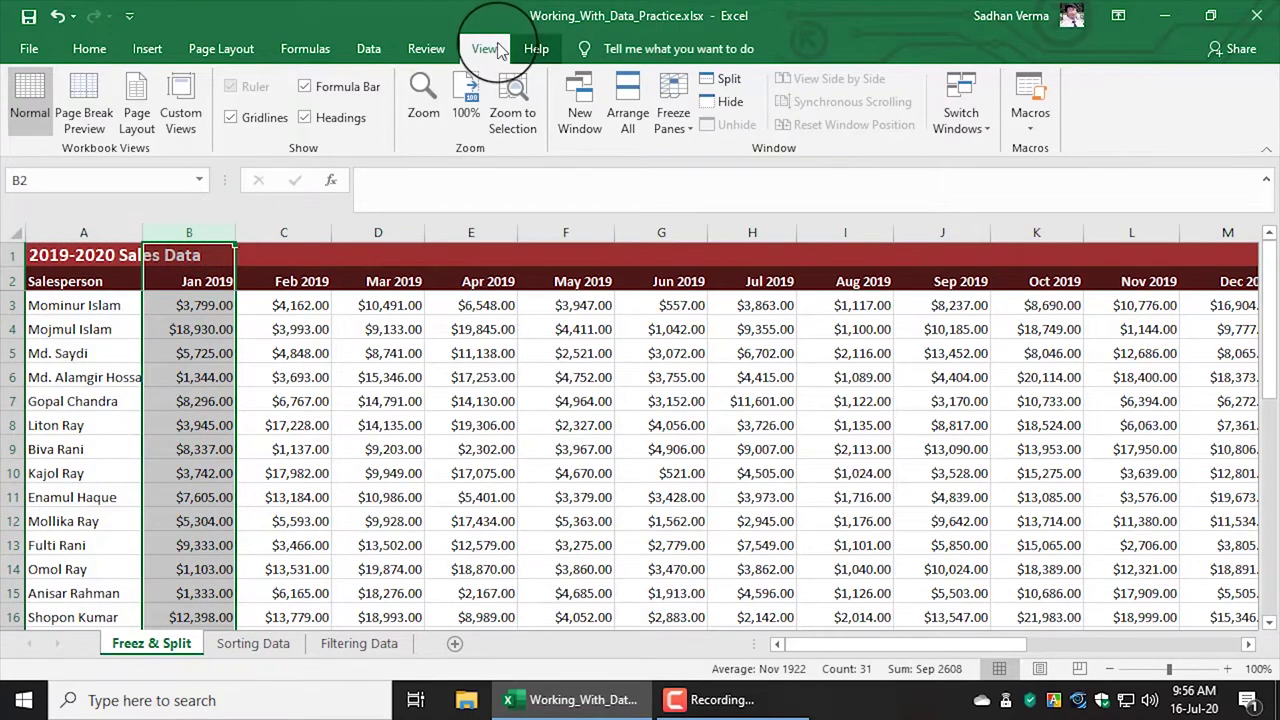
left_click(680, 128)
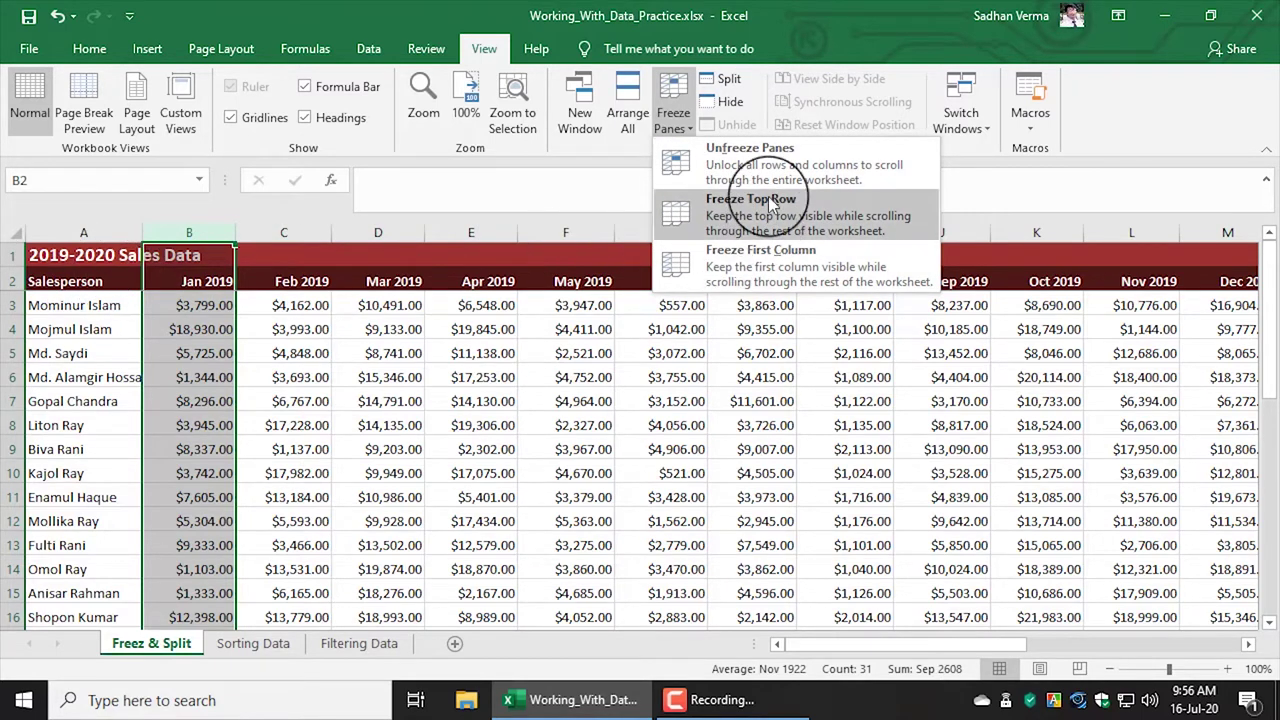
left_click(714, 166)
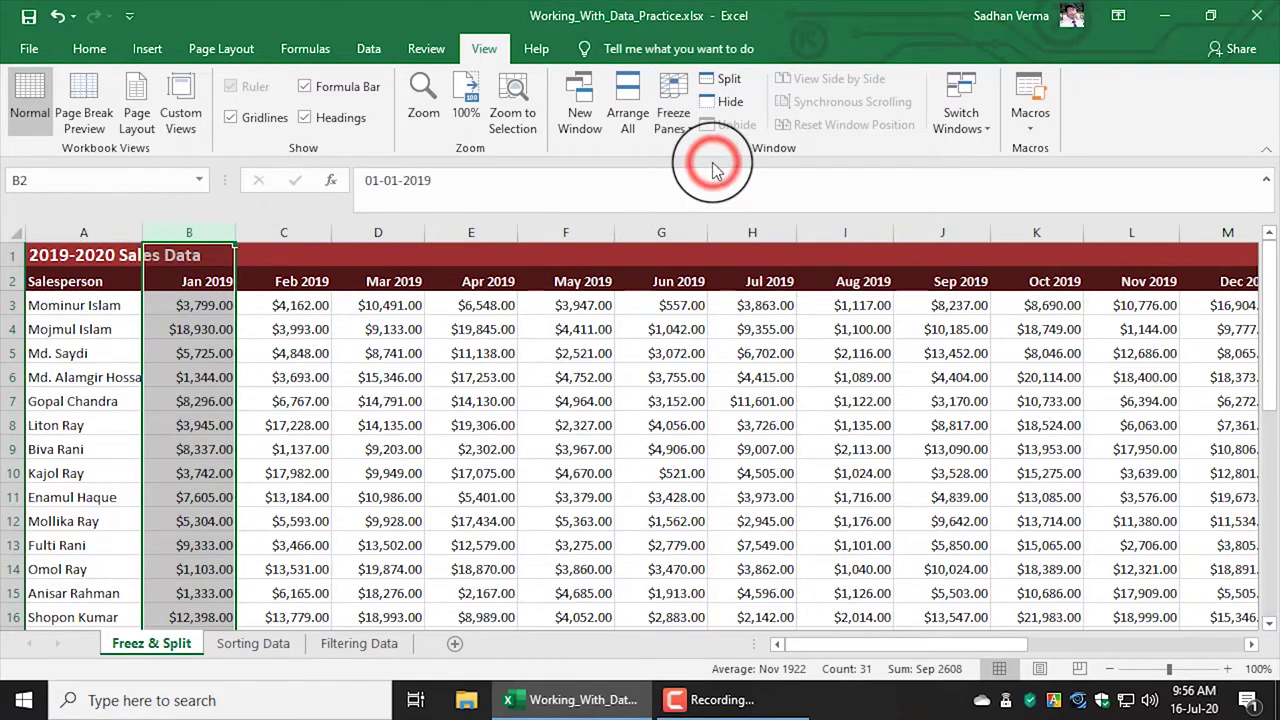
left_click(677, 107)
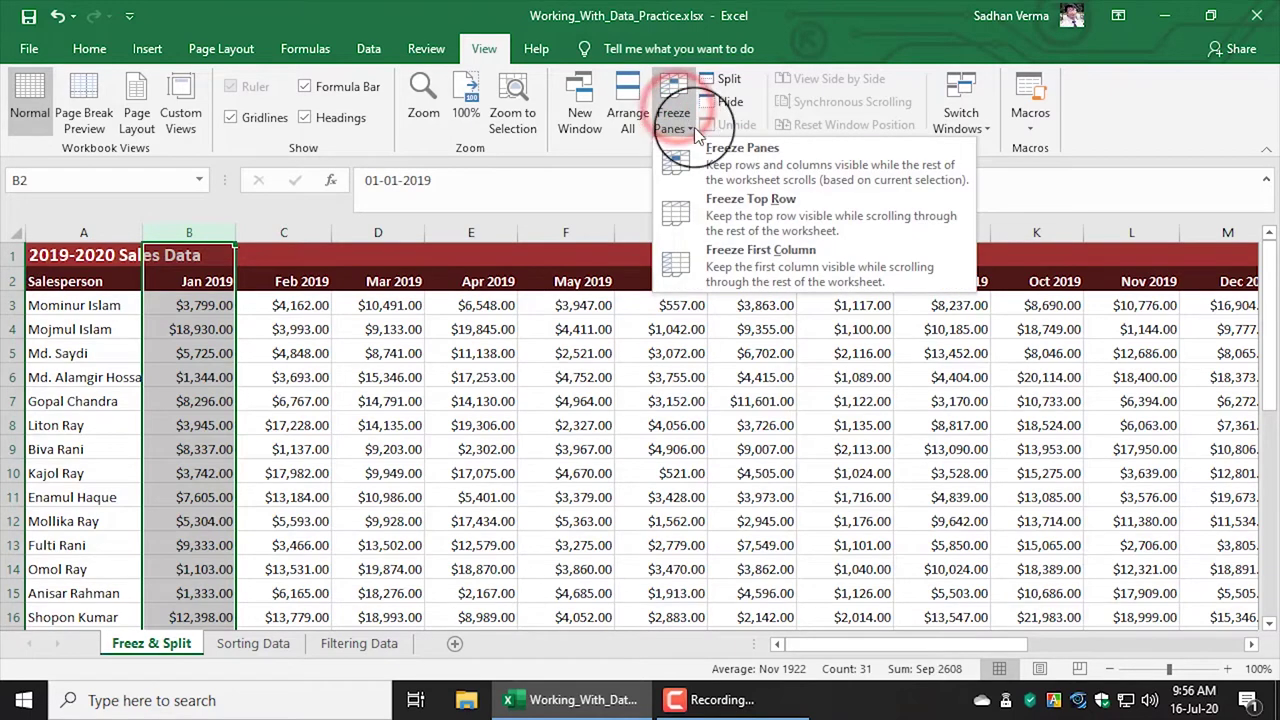
left_click(748, 164)
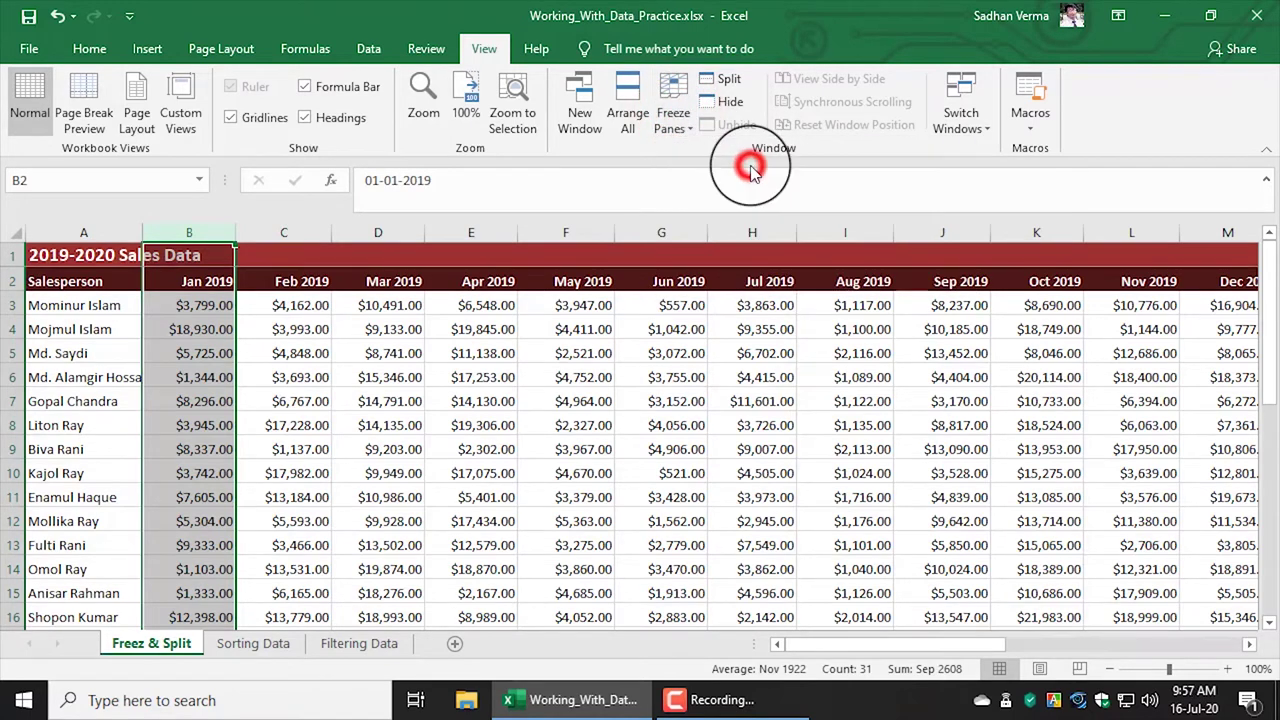
left_click(620, 548)
Step: Scroll sideways to confirm the Salesperson column stays visible beside the month figures
left_click_drag(817, 644, 897, 645)
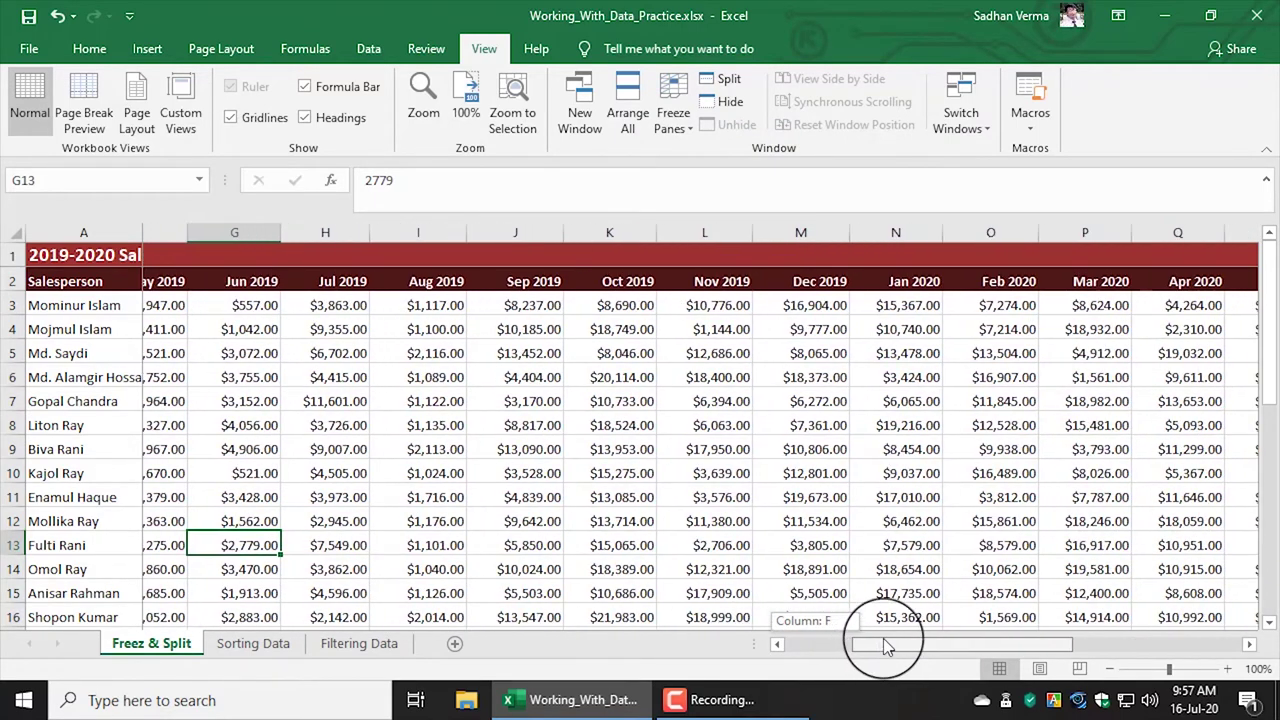
left_click(385, 450)
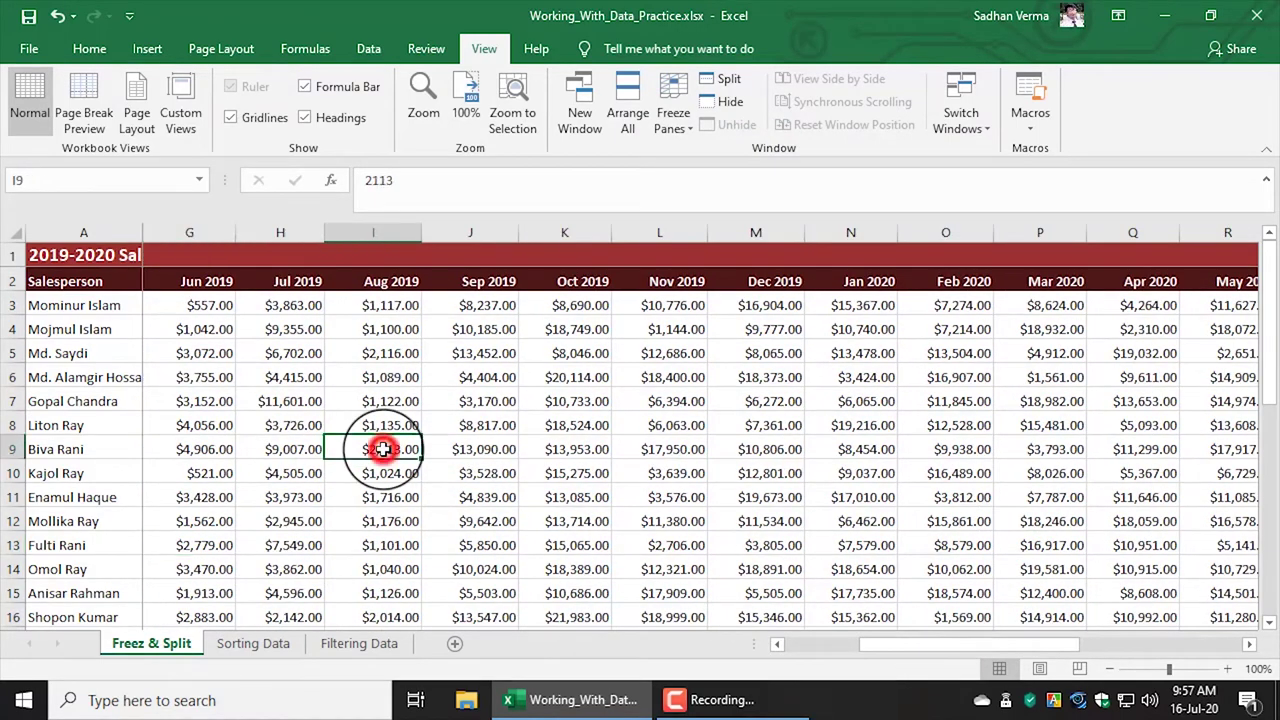
left_click(65, 449)
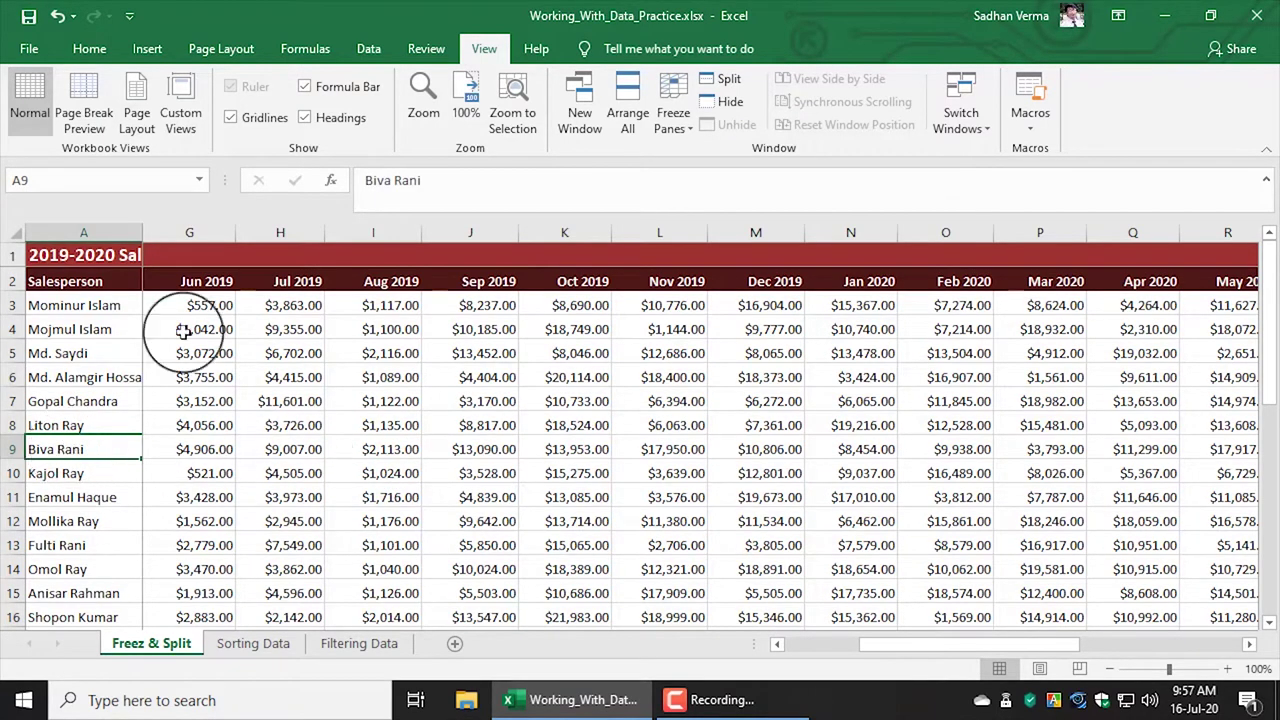
left_click(119, 232)
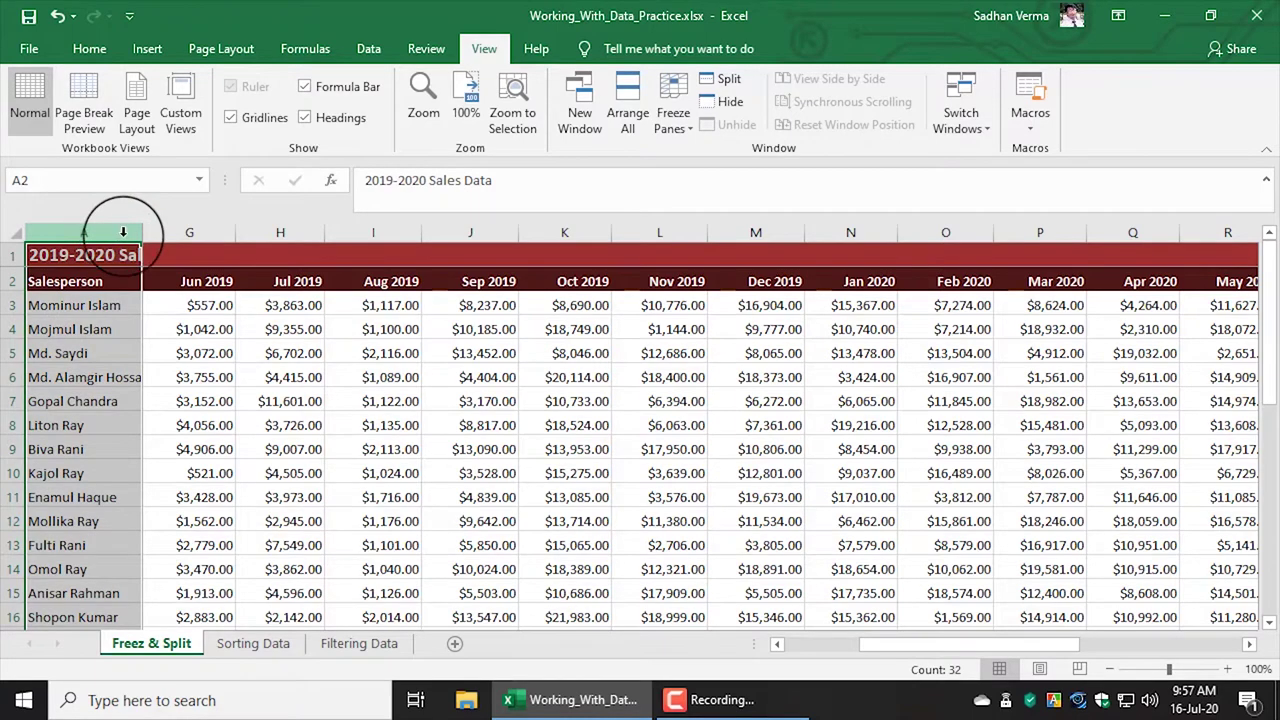
left_click_drag(980, 643, 880, 643)
left_click(474, 473)
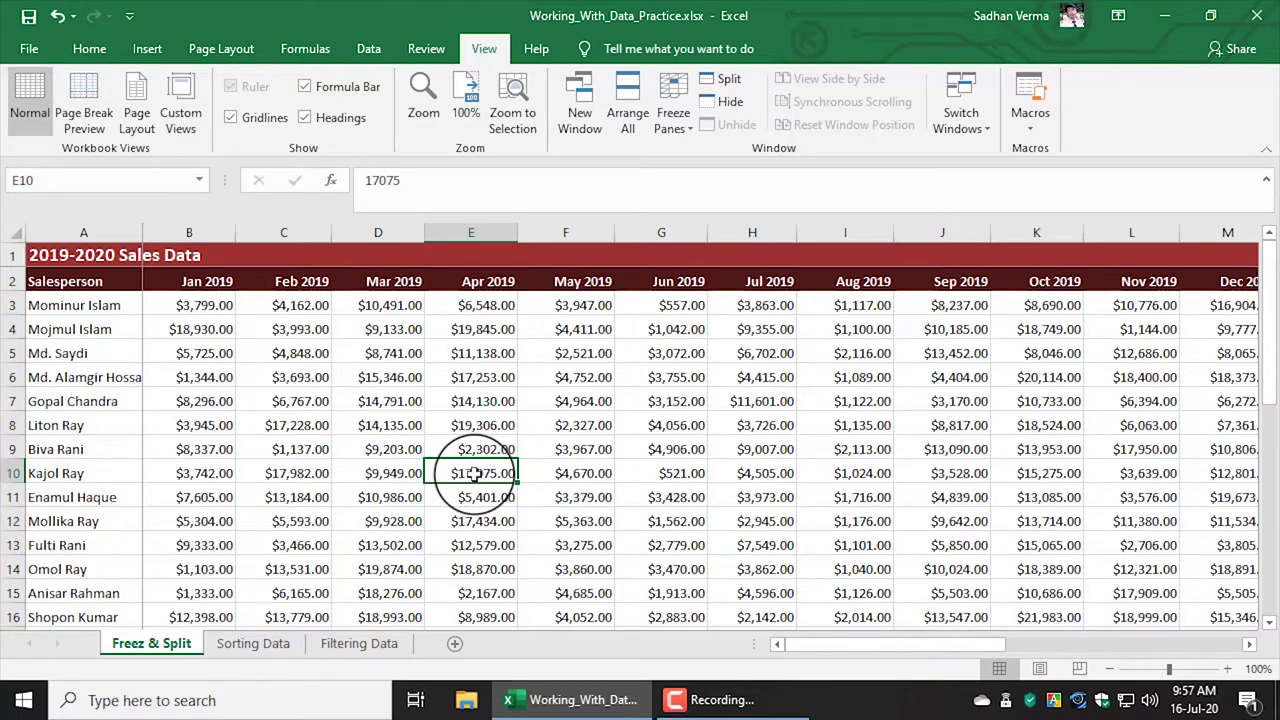
left_click(83, 232)
left_click(278, 353)
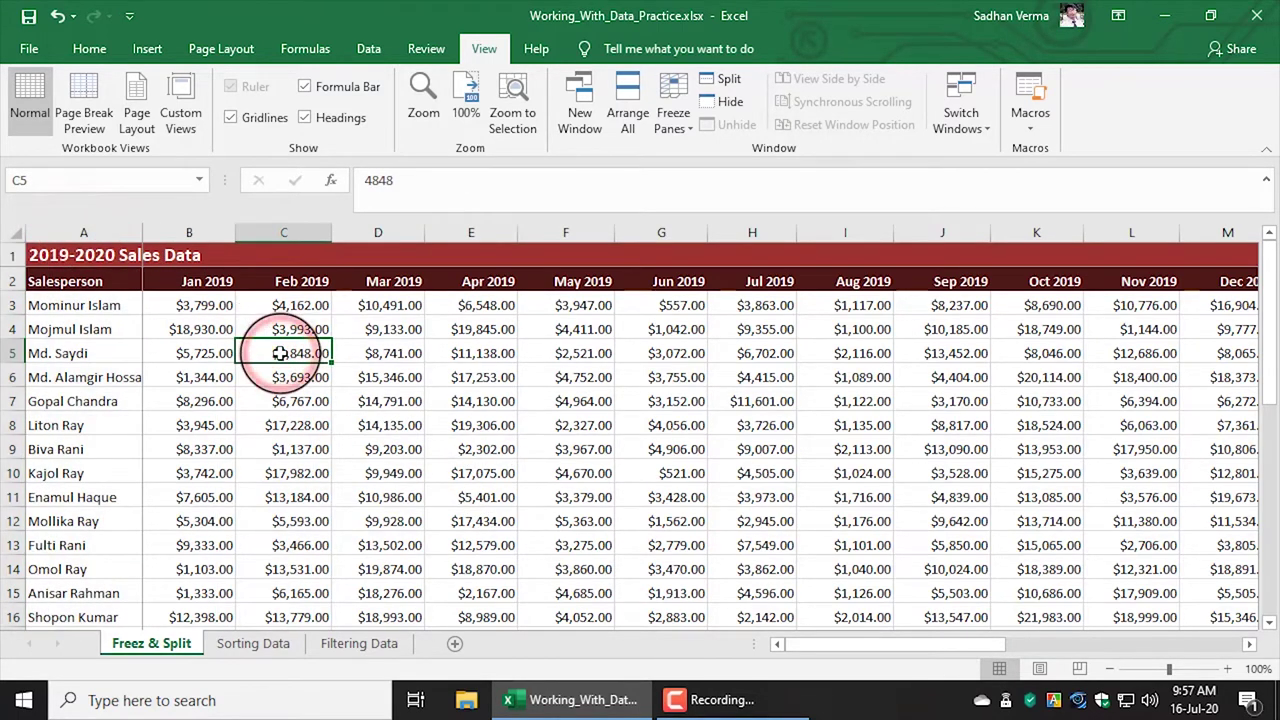
left_click(8, 256)
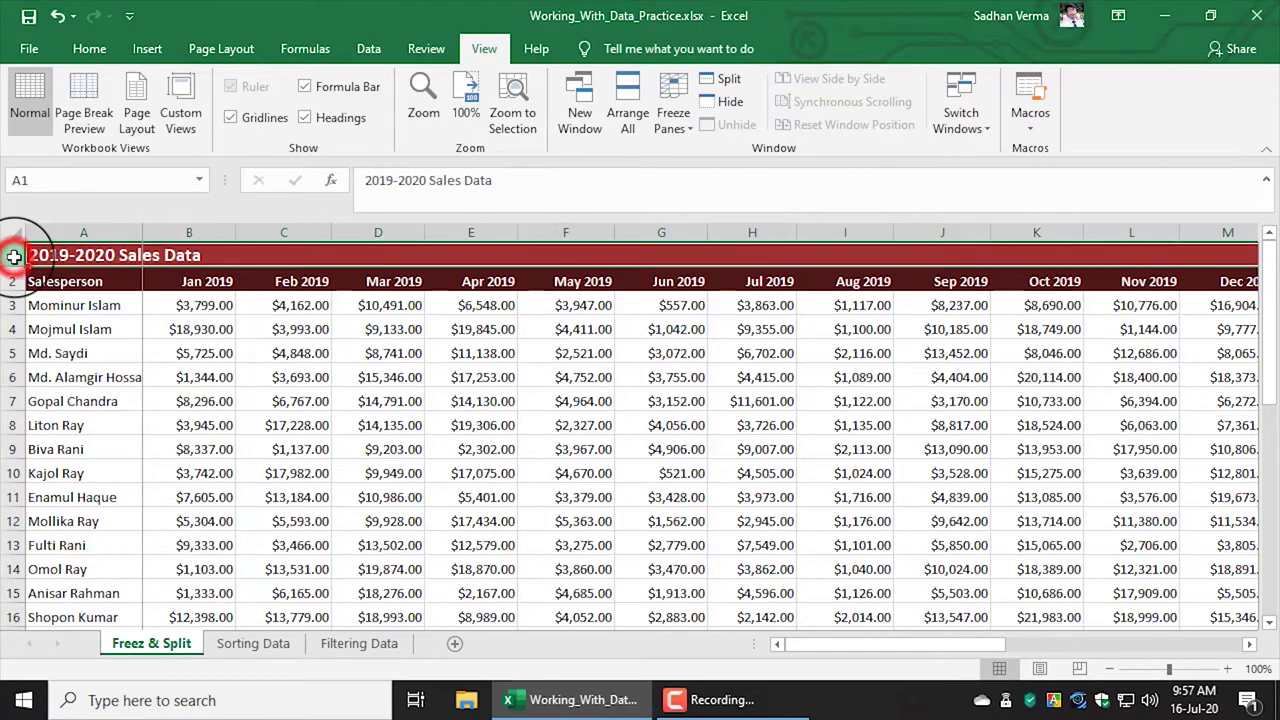
left_click(10, 283)
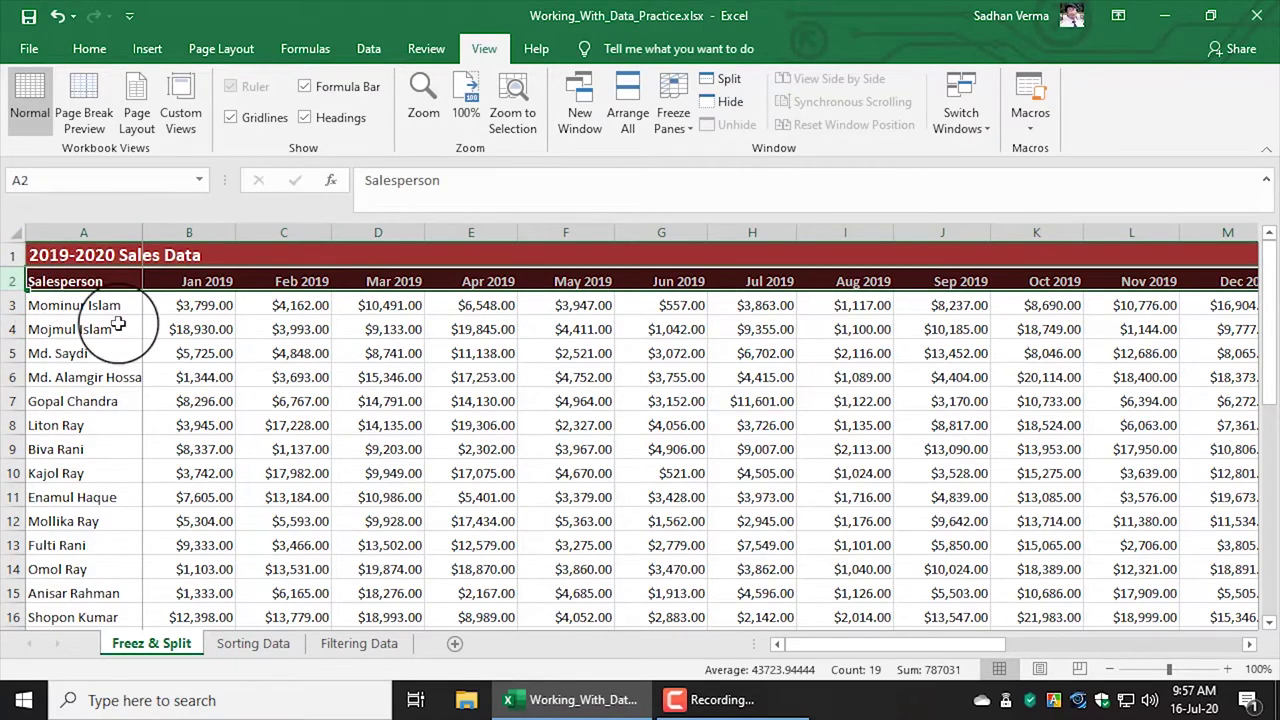
scroll(559, 500, "down", 1)
scroll(559, 500, "down", 4)
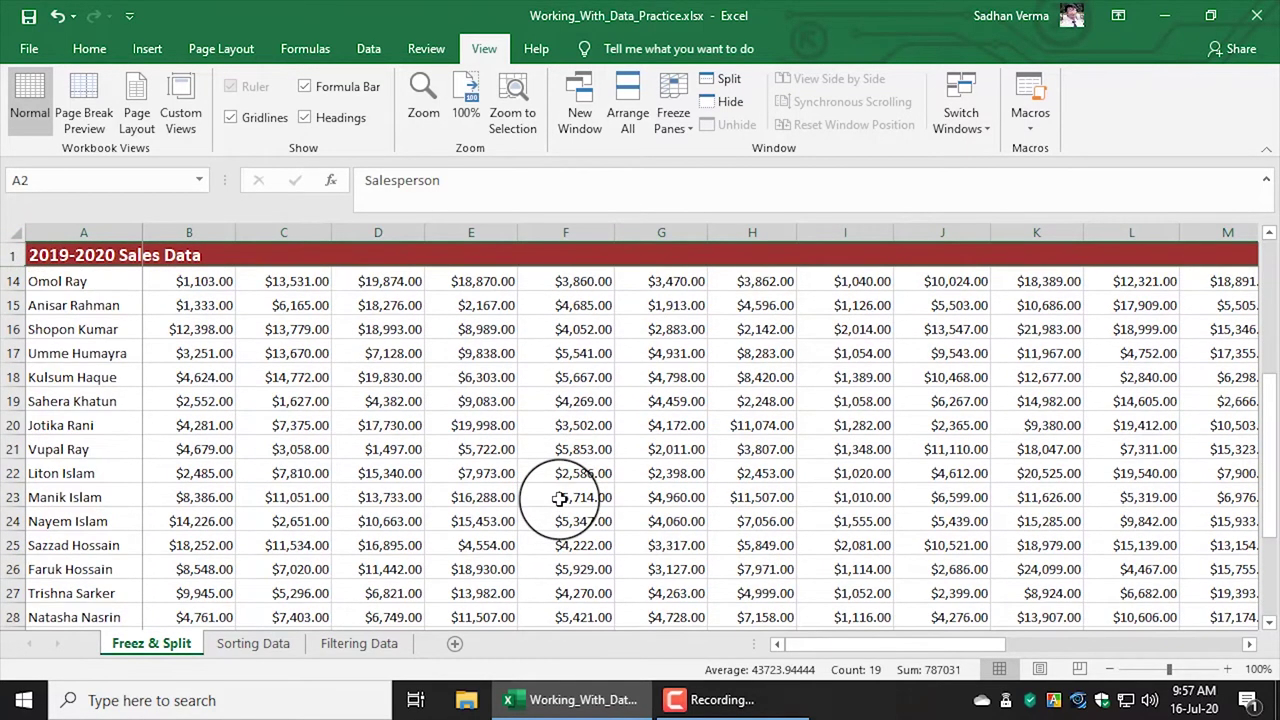
left_click(578, 330)
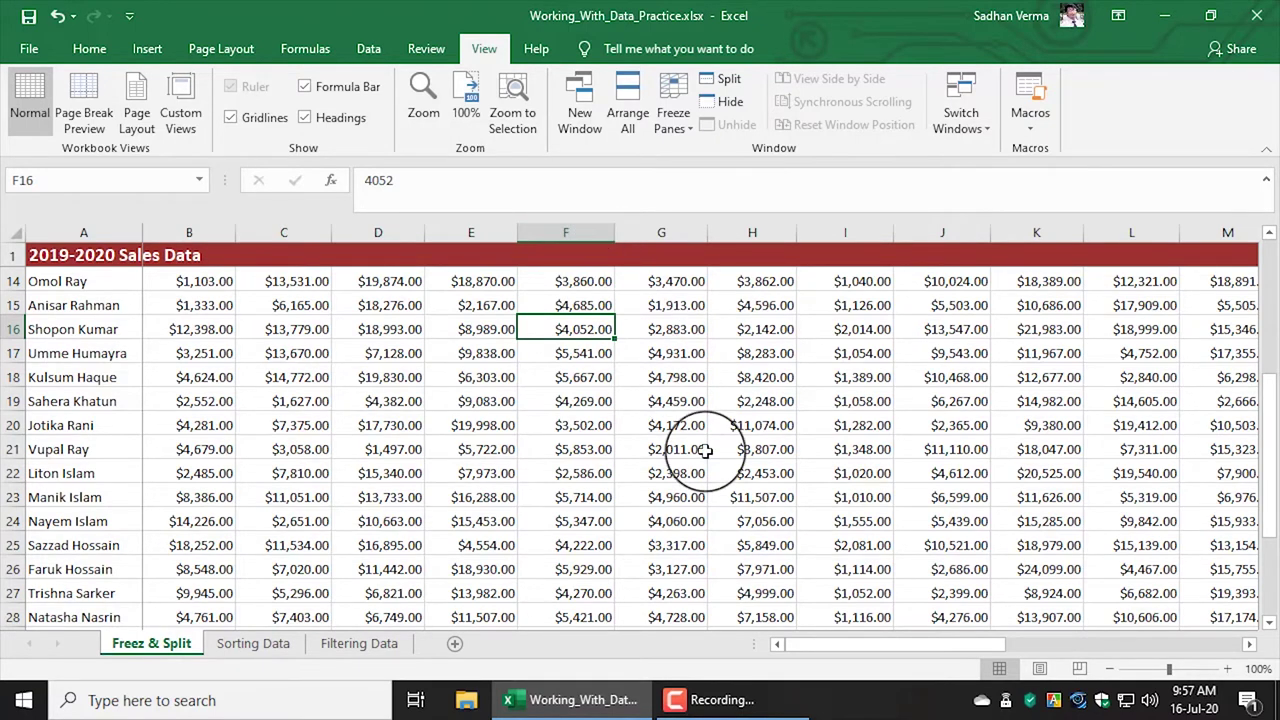
left_click(665, 467)
scroll(620, 490, "up", 4)
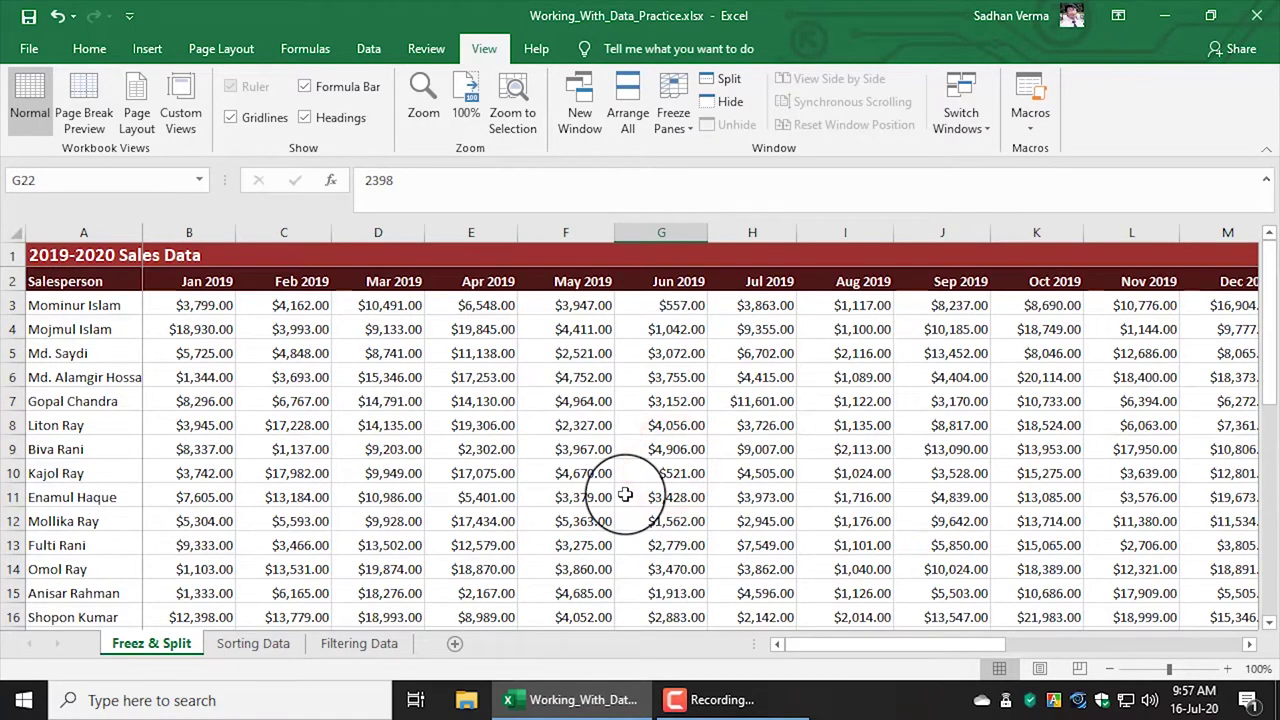
left_click_drag(12, 256, 12, 281)
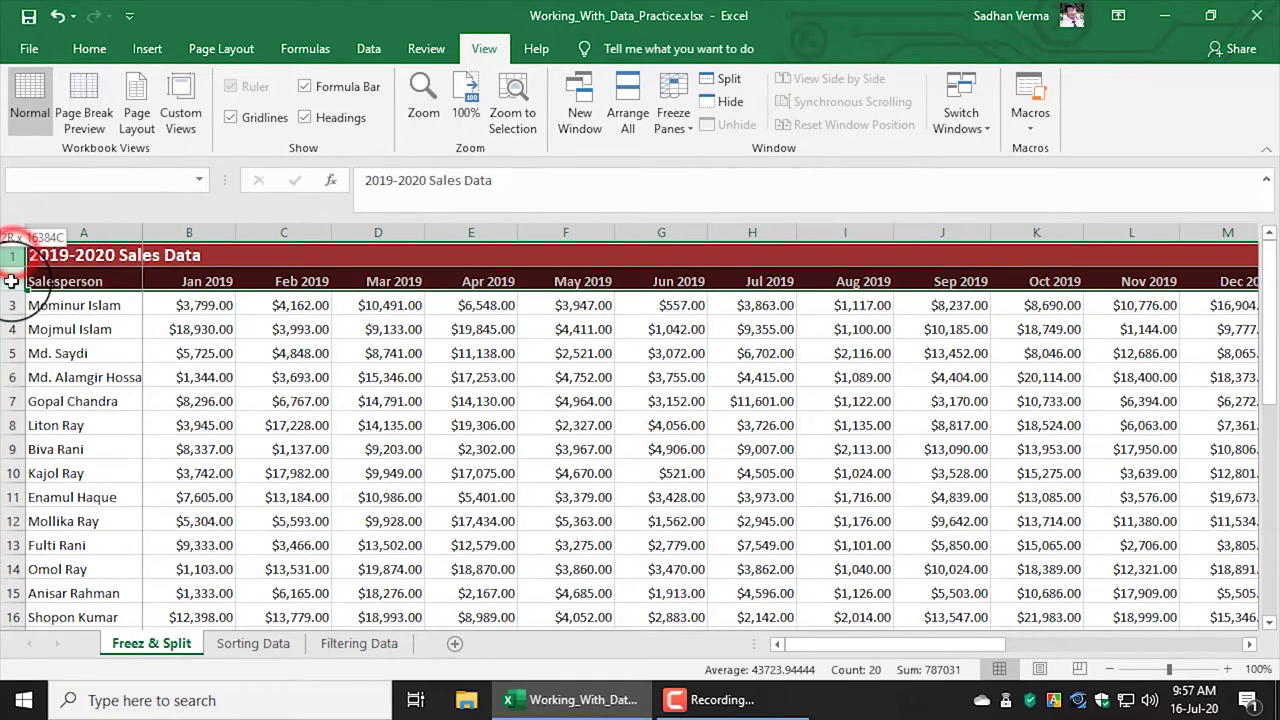
left_click(97, 226)
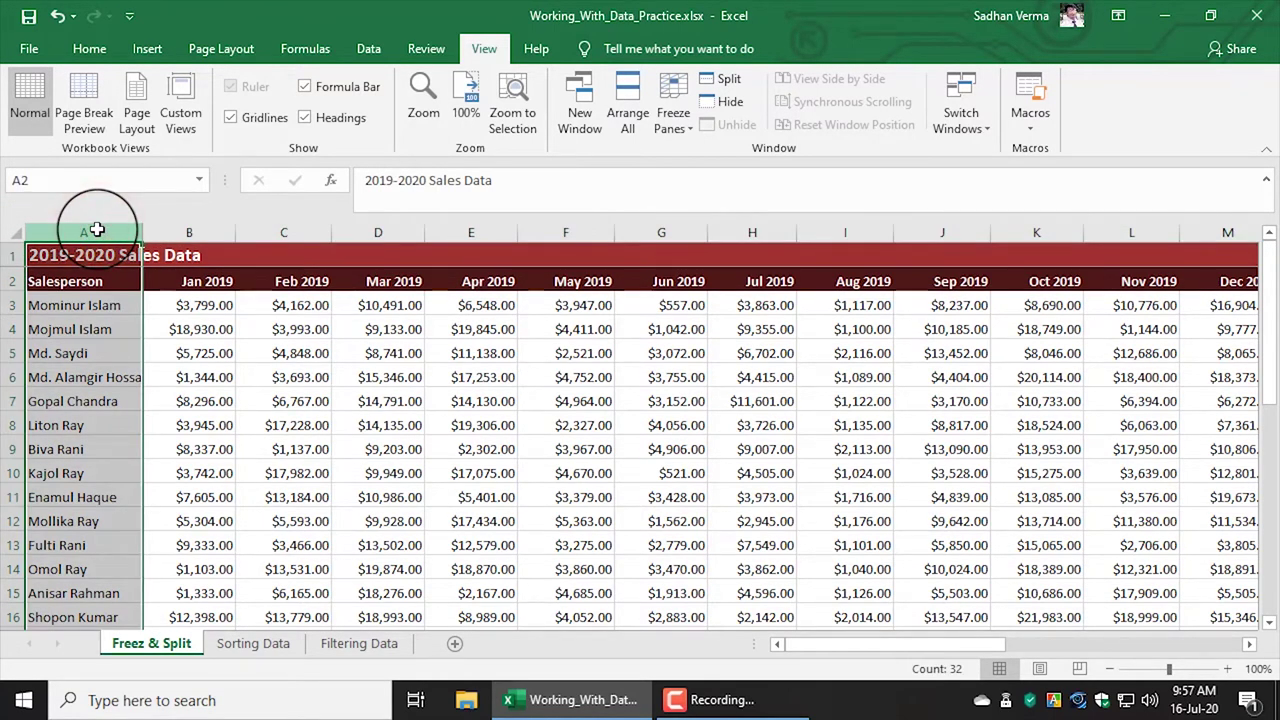
Step: Unfreeze all frozen rows and columns on the sales sheet
left_click(222, 328)
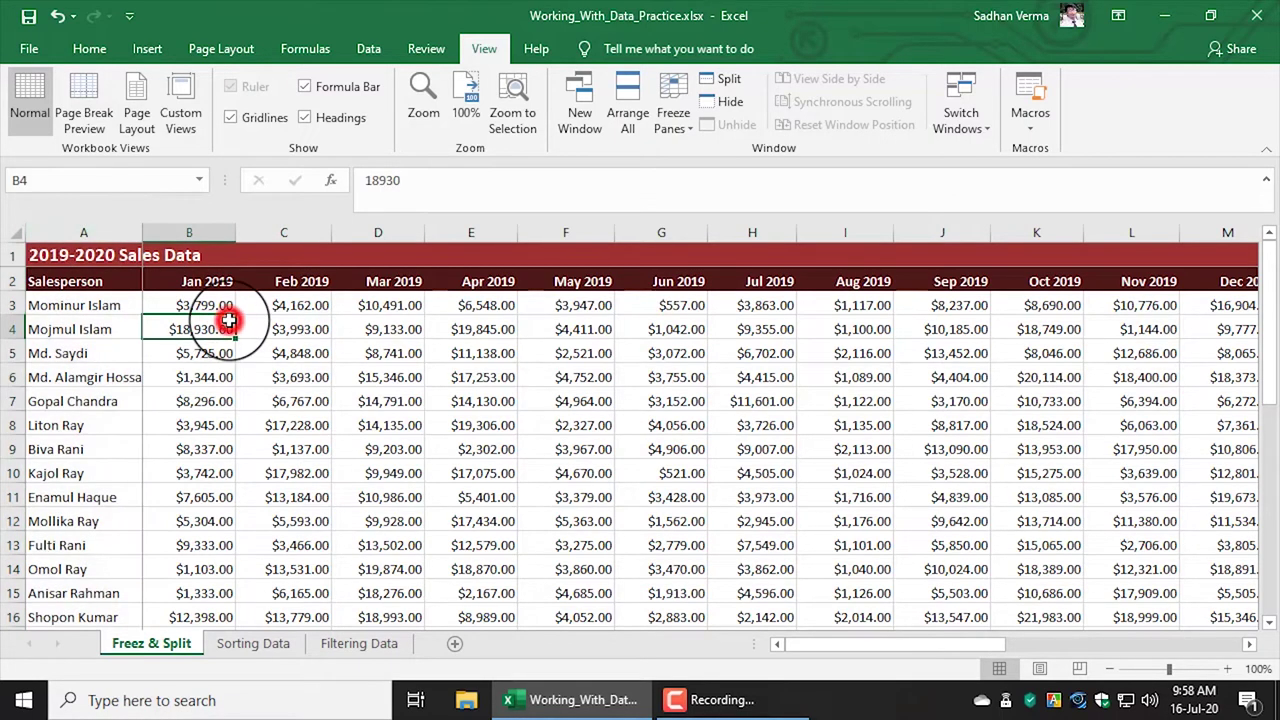
left_click(673, 118)
left_click(701, 160)
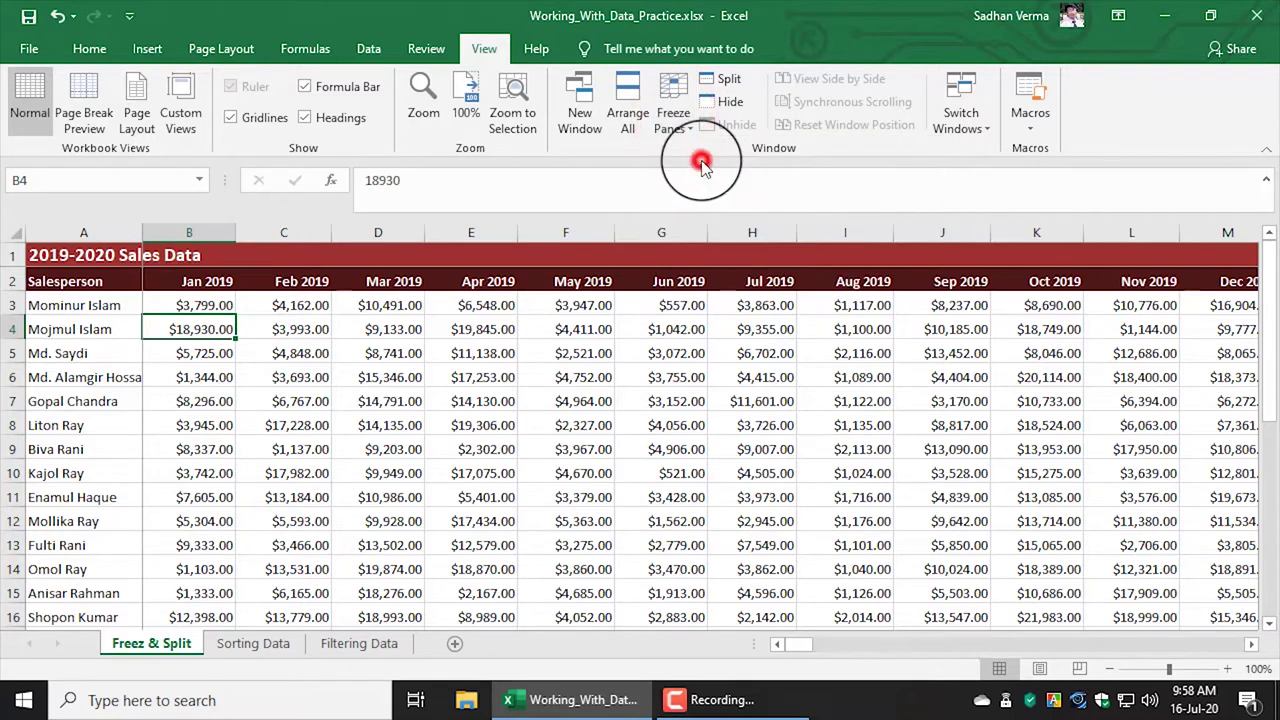
Step: Select cell B3, below the header rows and right of the Salesperson column
left_click(522, 370)
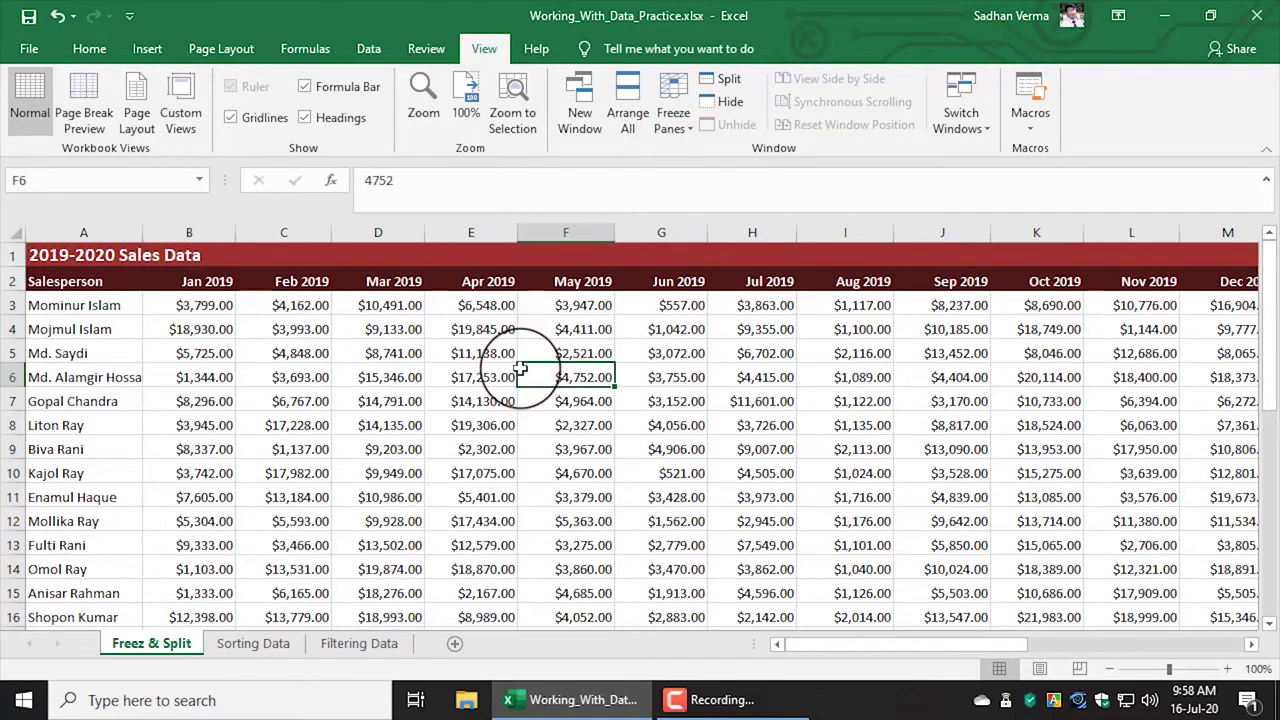
left_click_drag(12, 255, 8, 279)
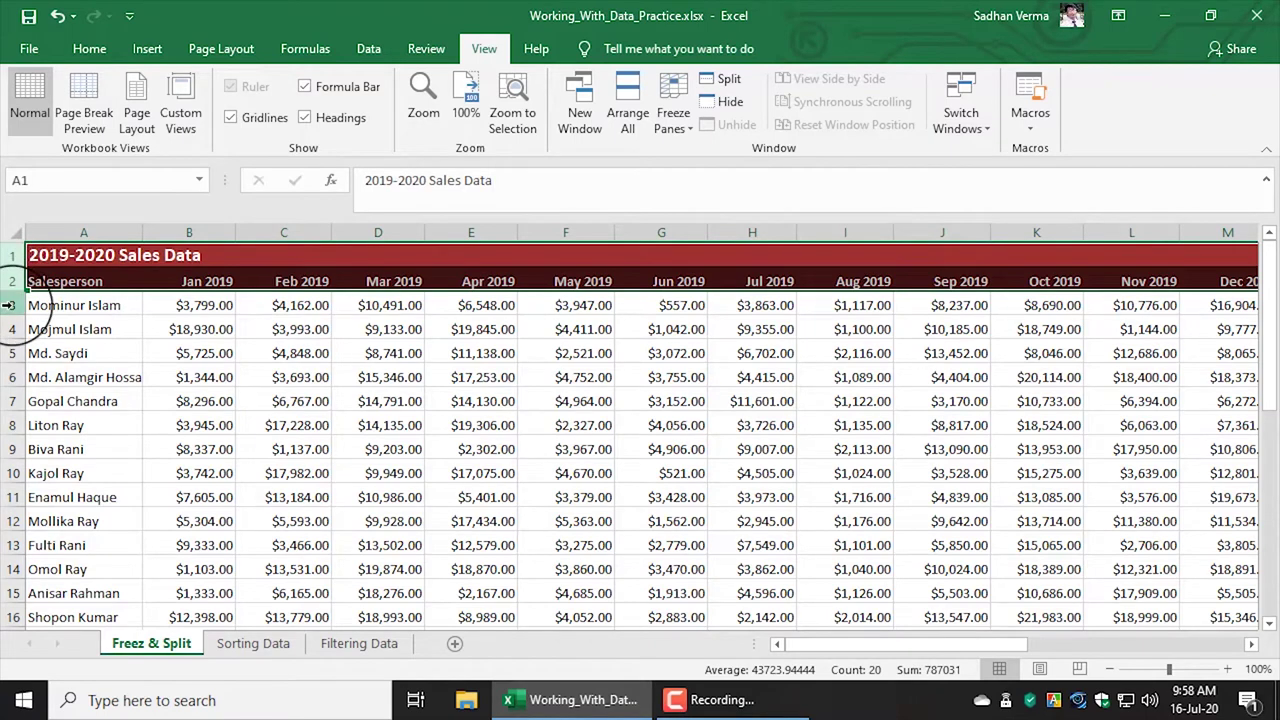
left_click(8, 305)
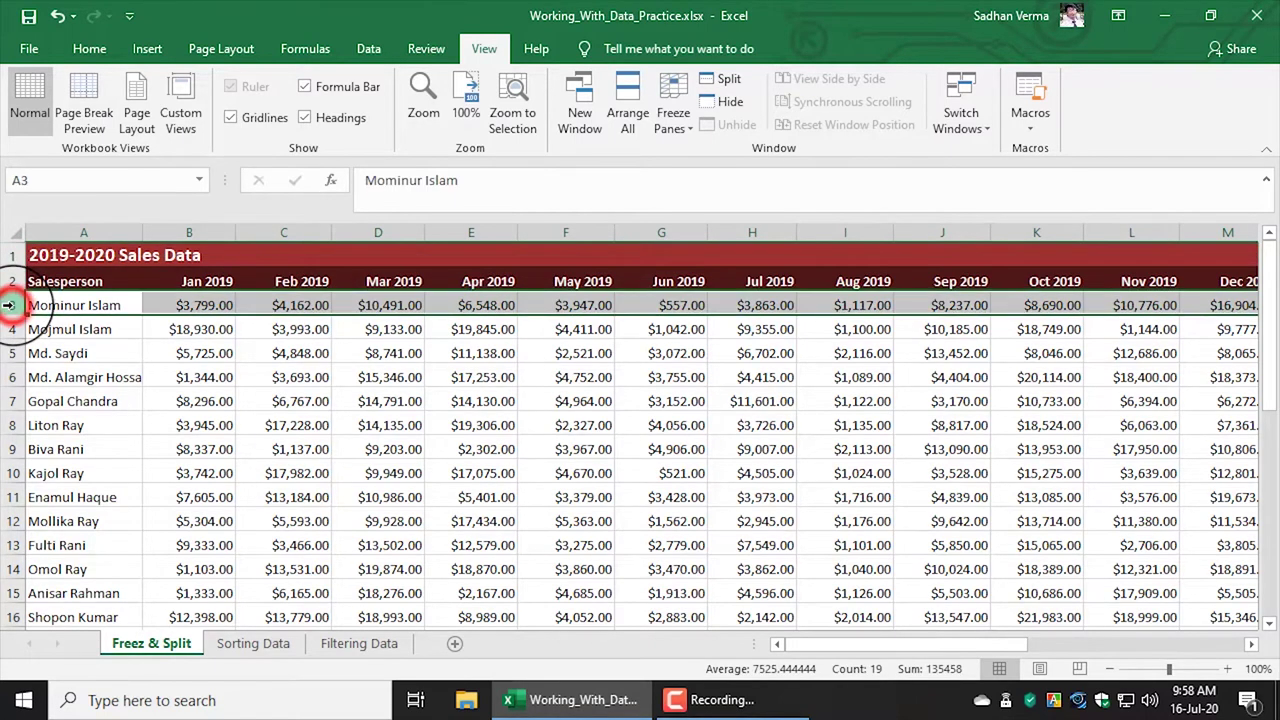
left_click(96, 232)
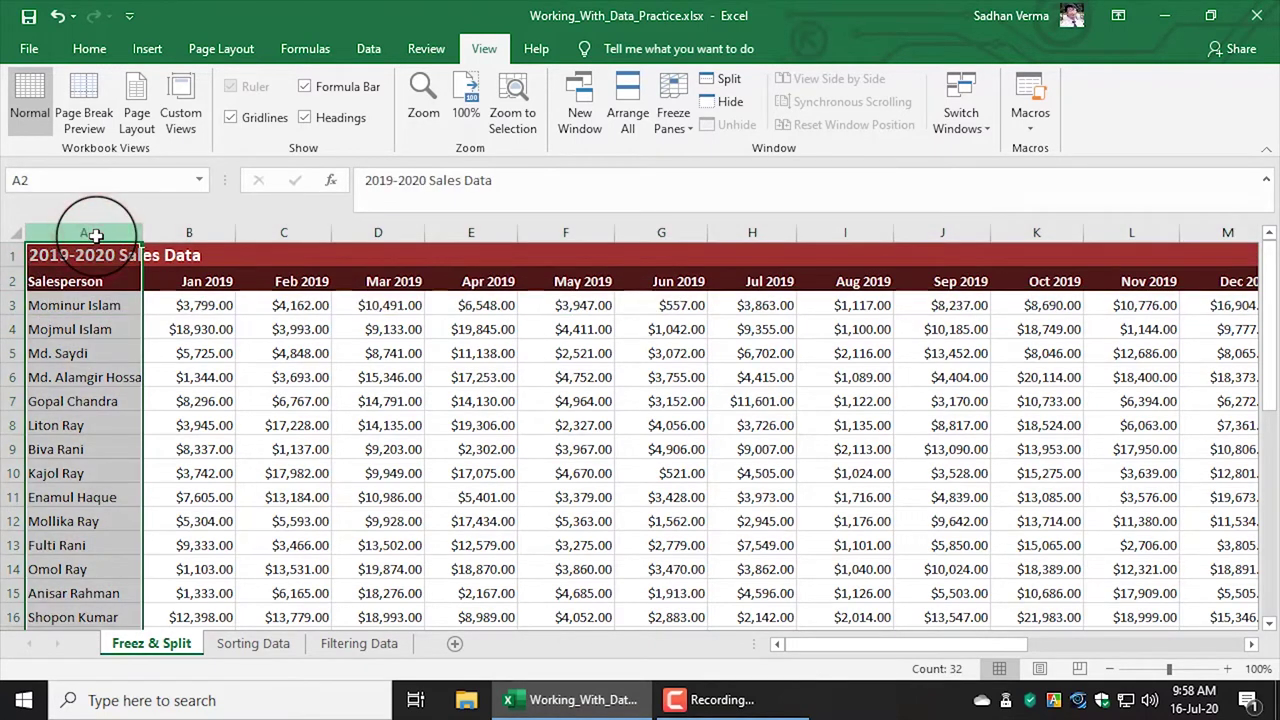
left_click(217, 232)
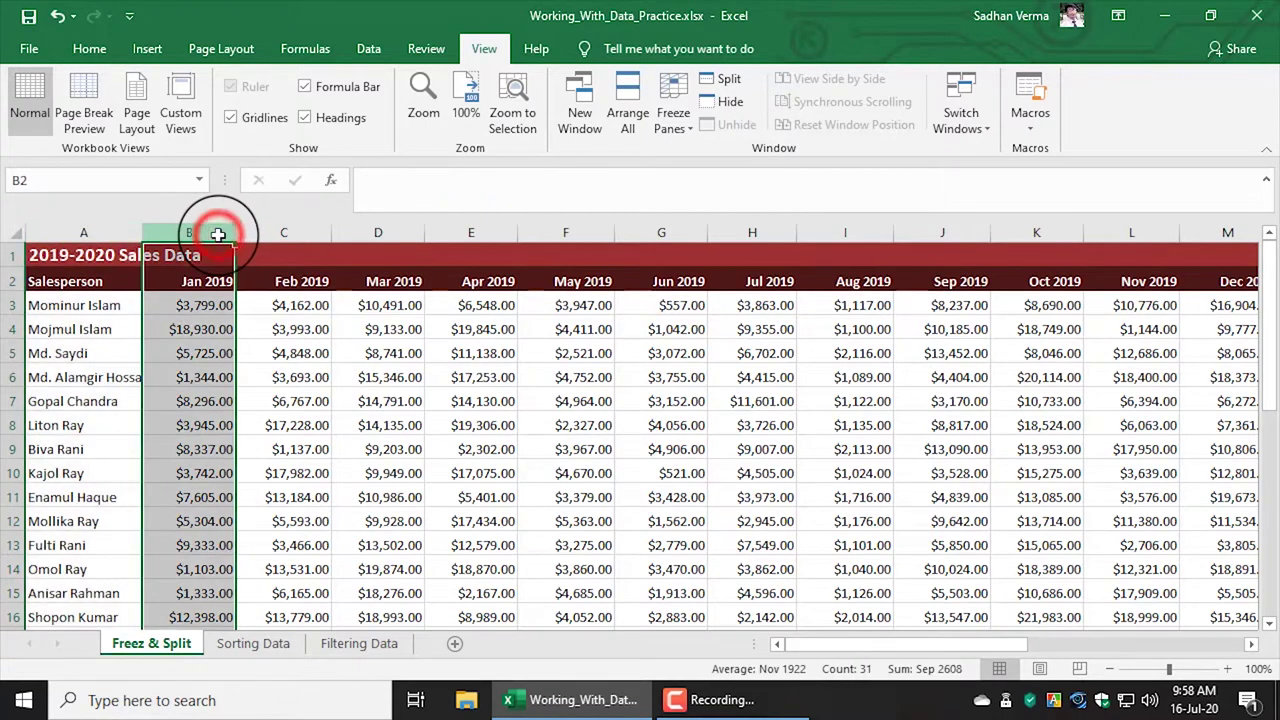
left_click(10, 305)
left_click(217, 232)
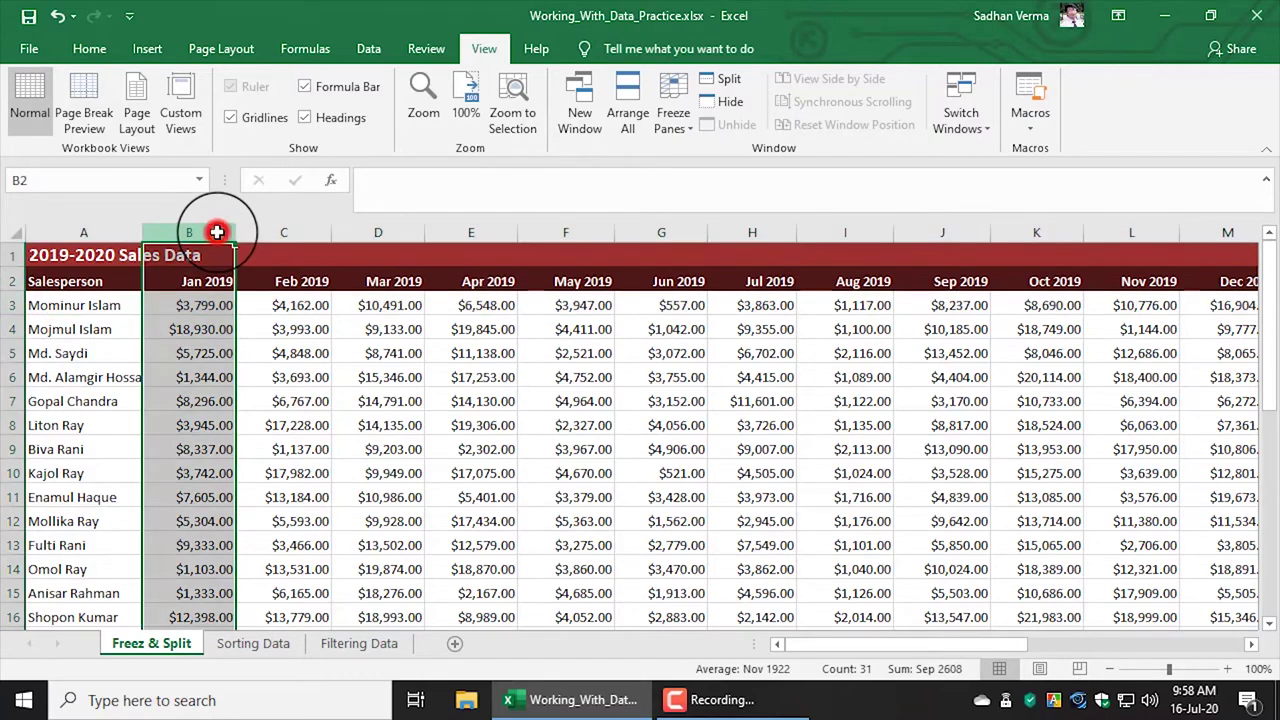
left_click(190, 305)
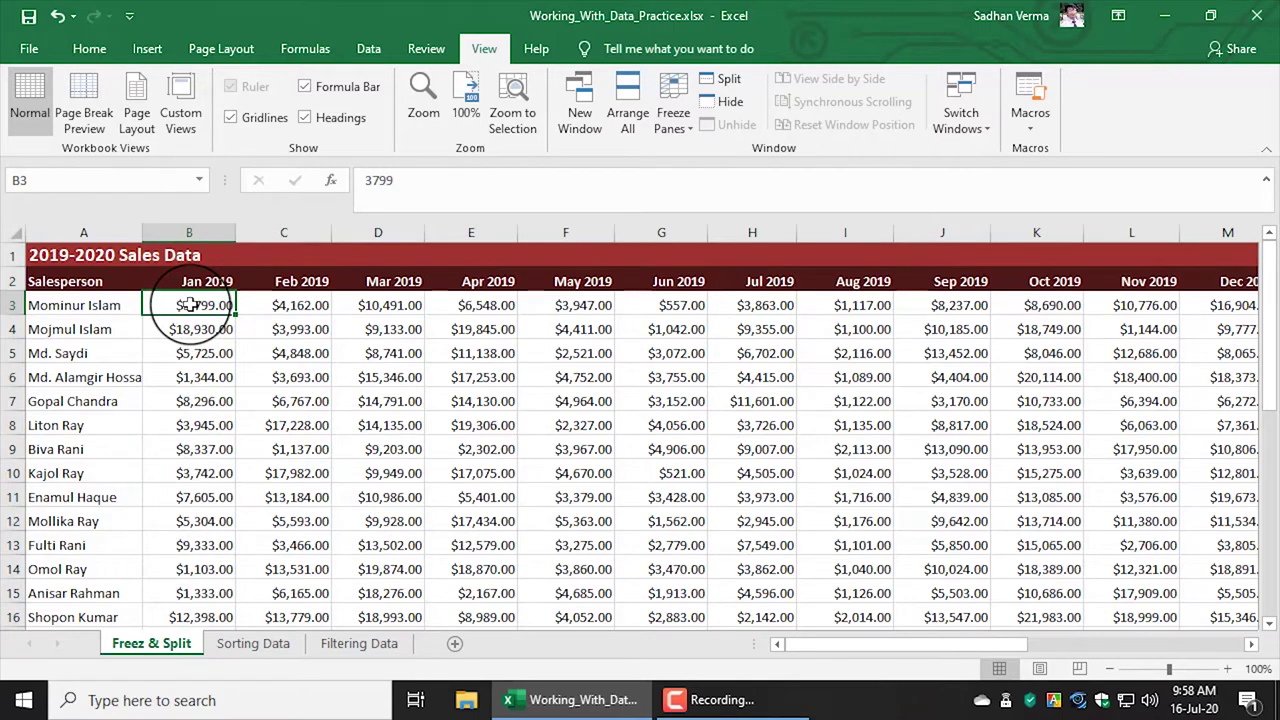
Step: Freeze panes at B3 so rows 1–2 and column A stay fixed
left_click(676, 116)
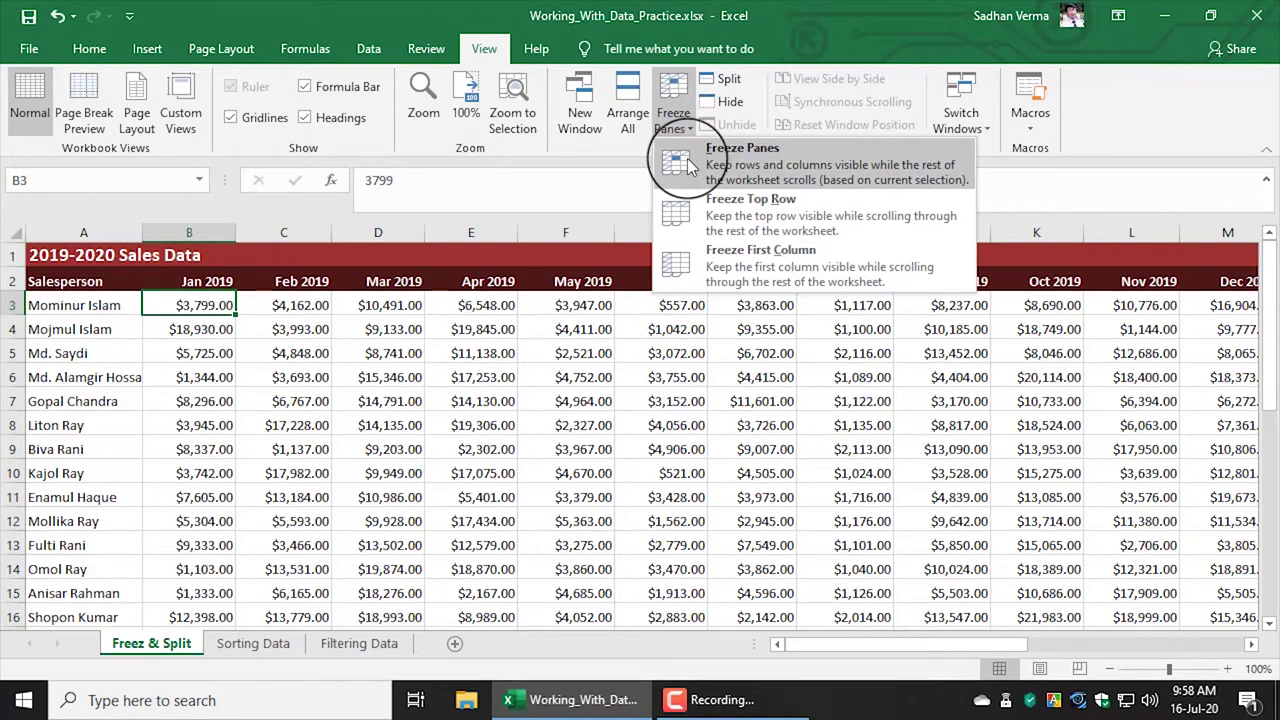
left_click(689, 160)
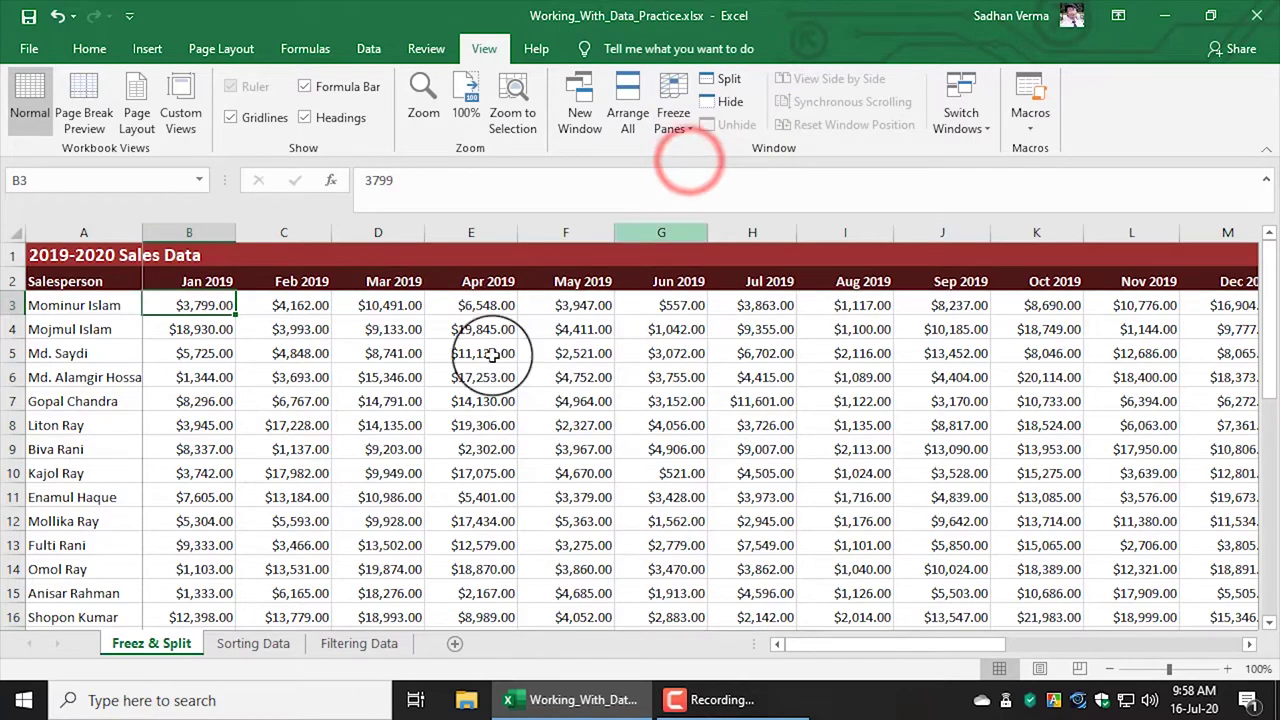
left_click(403, 407)
left_click_drag(12, 256, 14, 281)
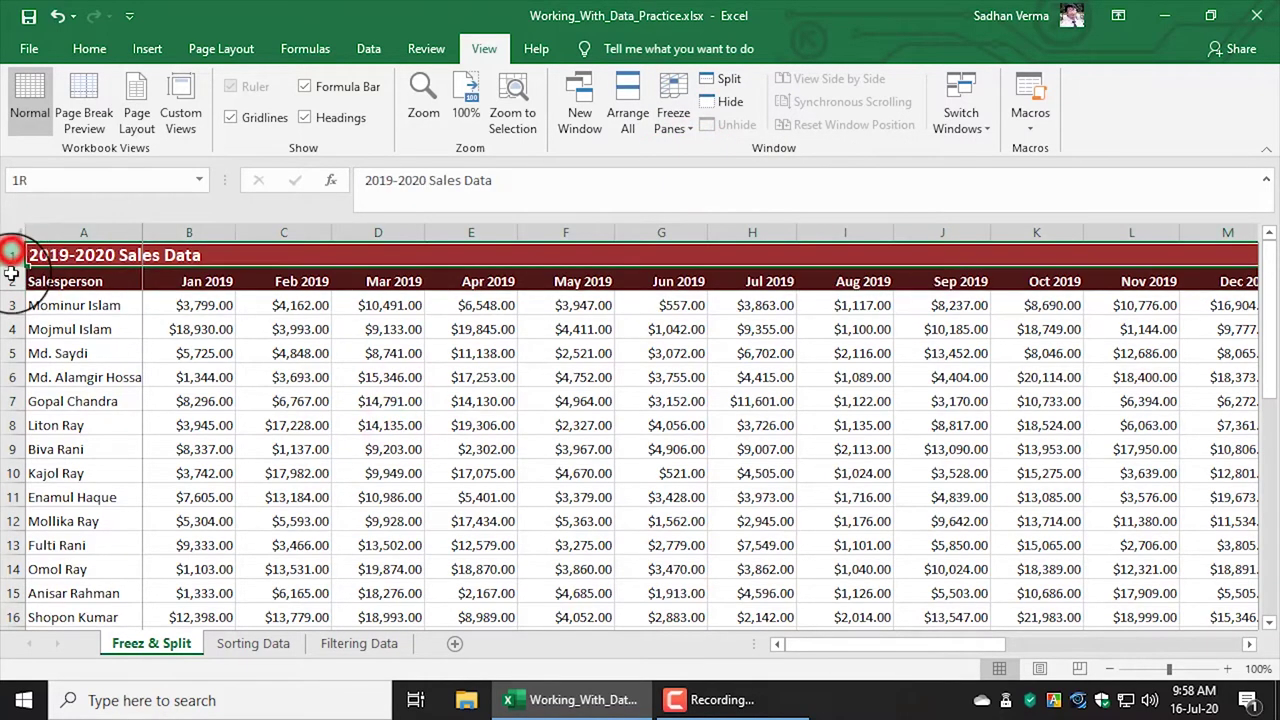
left_click(98, 230)
left_click(388, 377)
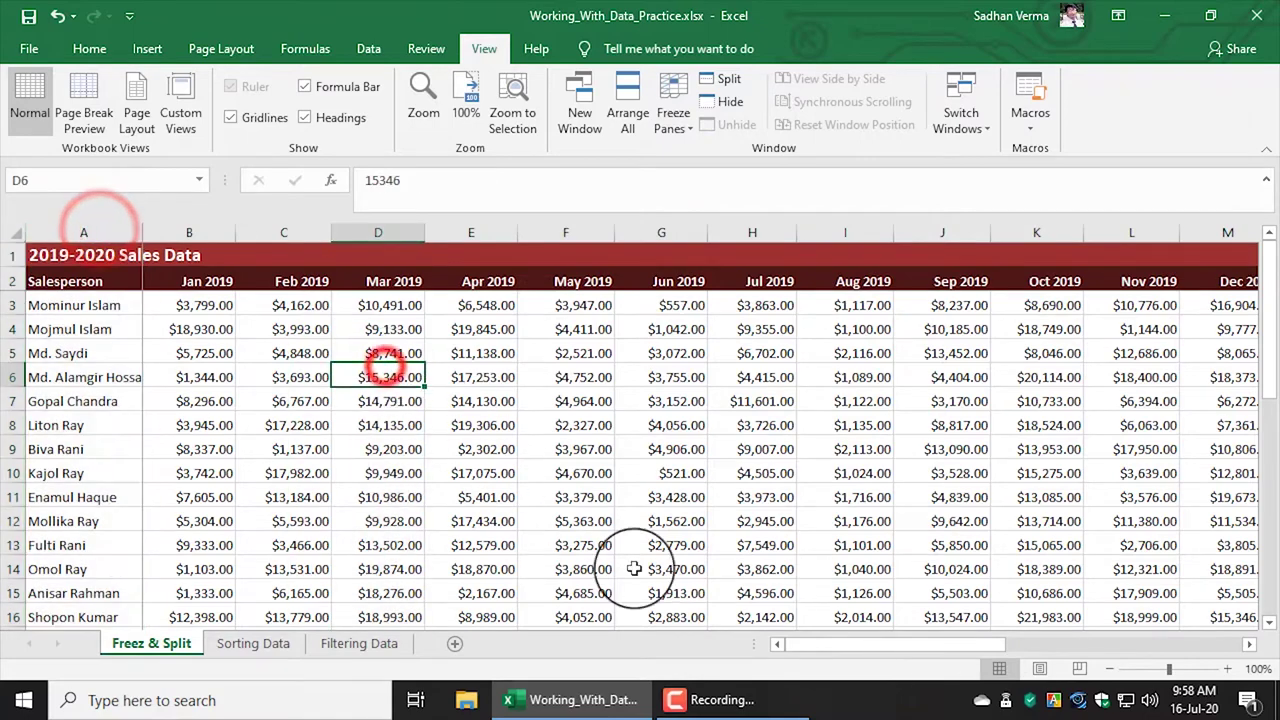
Step: Scroll down and sideways through the sales figures to test the frozen panes
scroll(720, 478, "down", 1)
scroll(725, 478, "down", 3)
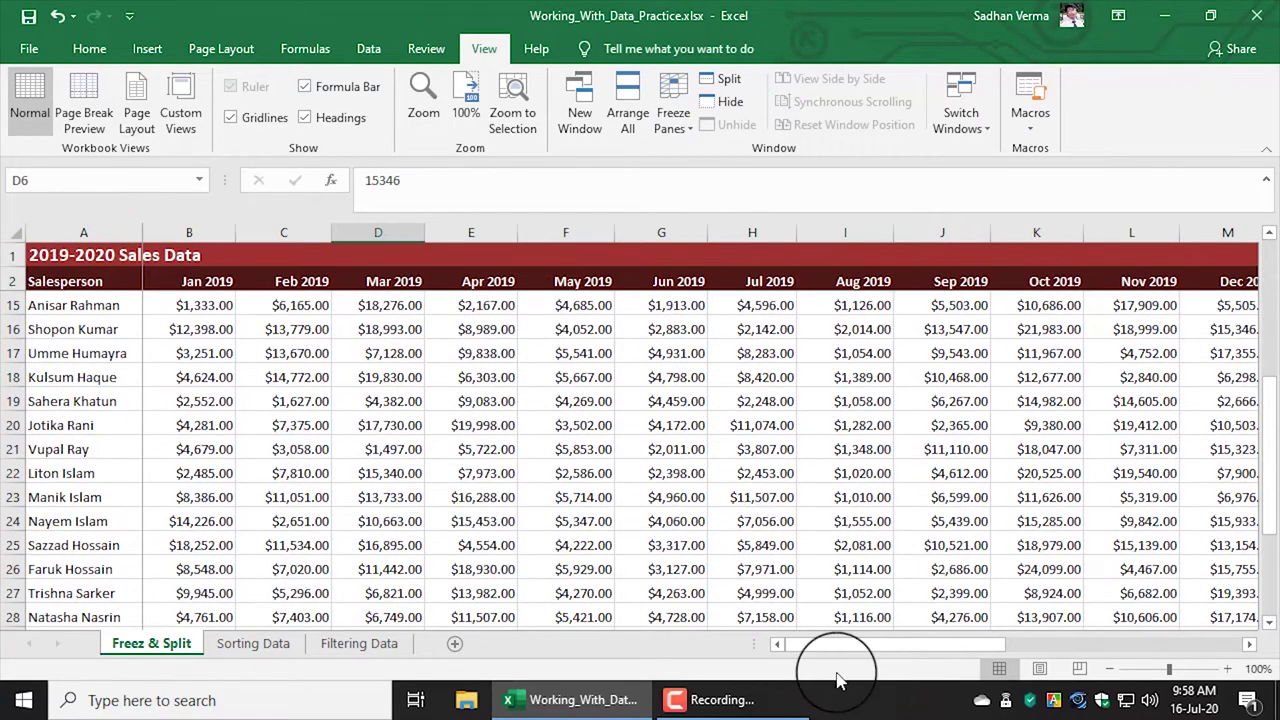
left_click_drag(840, 652, 881, 641)
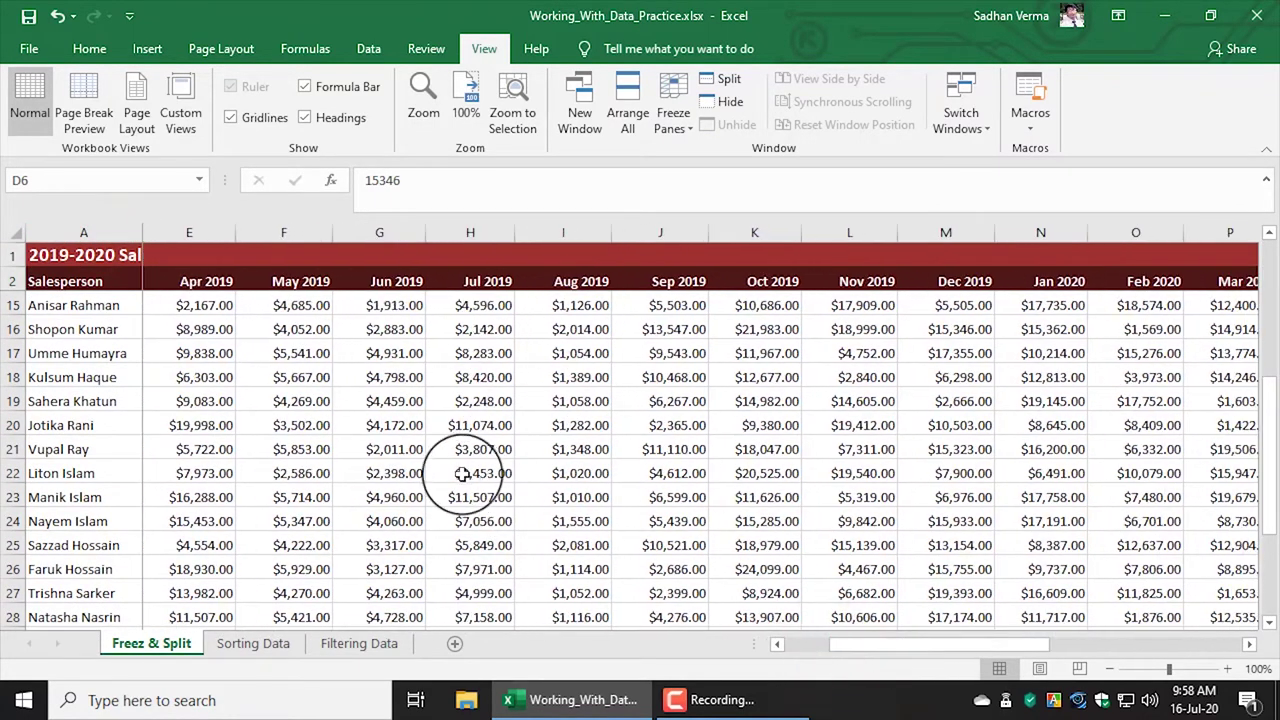
scroll(460, 473, "down", 2)
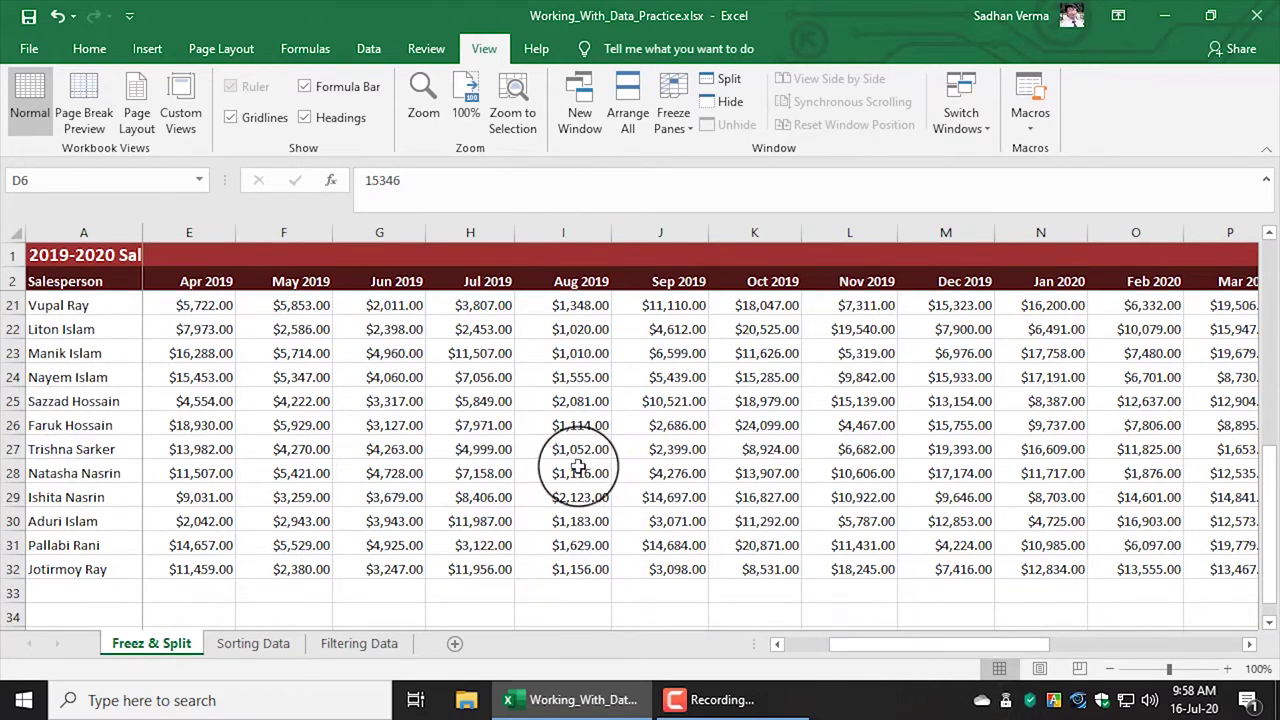
left_click(483, 425)
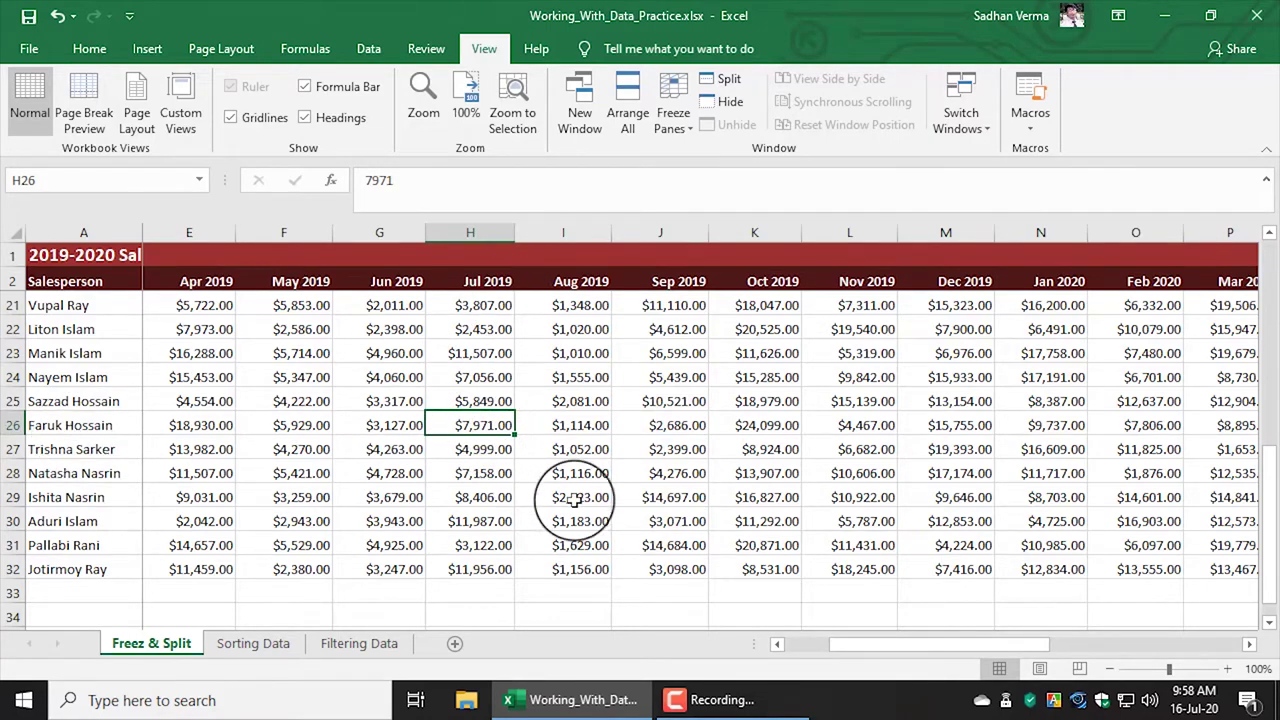
scroll(580, 512, "up", 5)
scroll(585, 515, "up", 1)
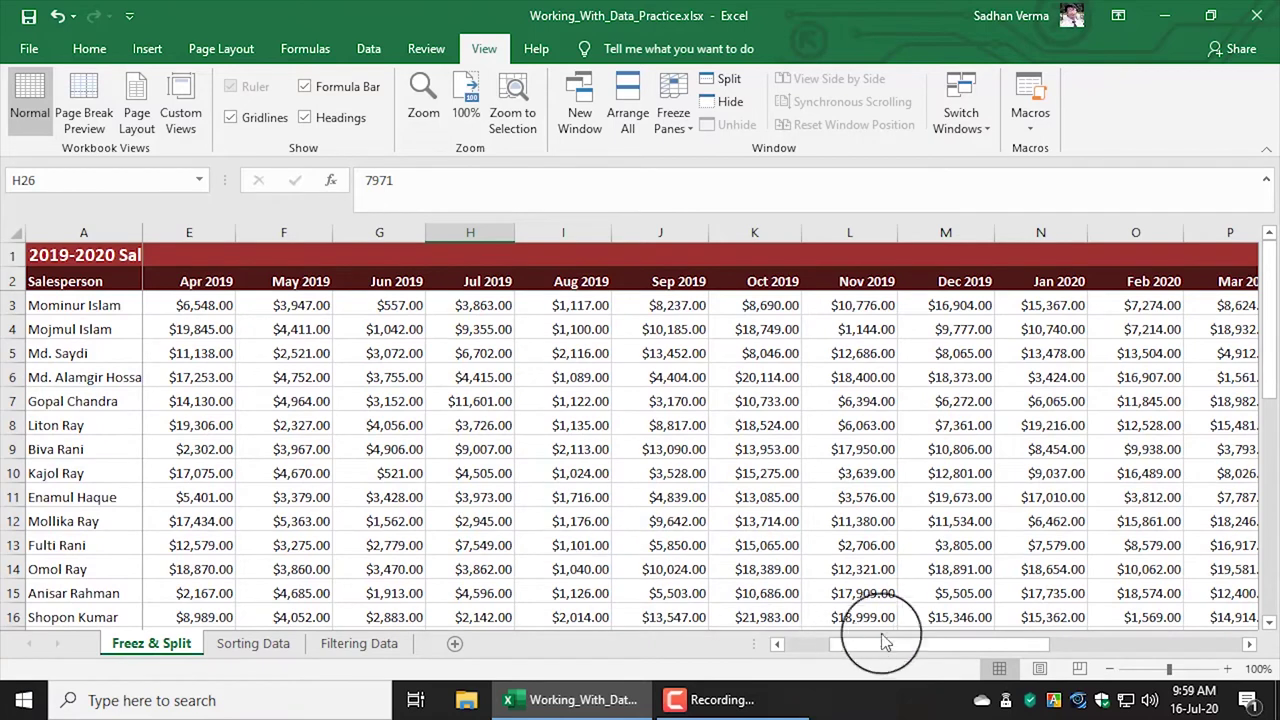
left_click_drag(859, 645, 845, 645)
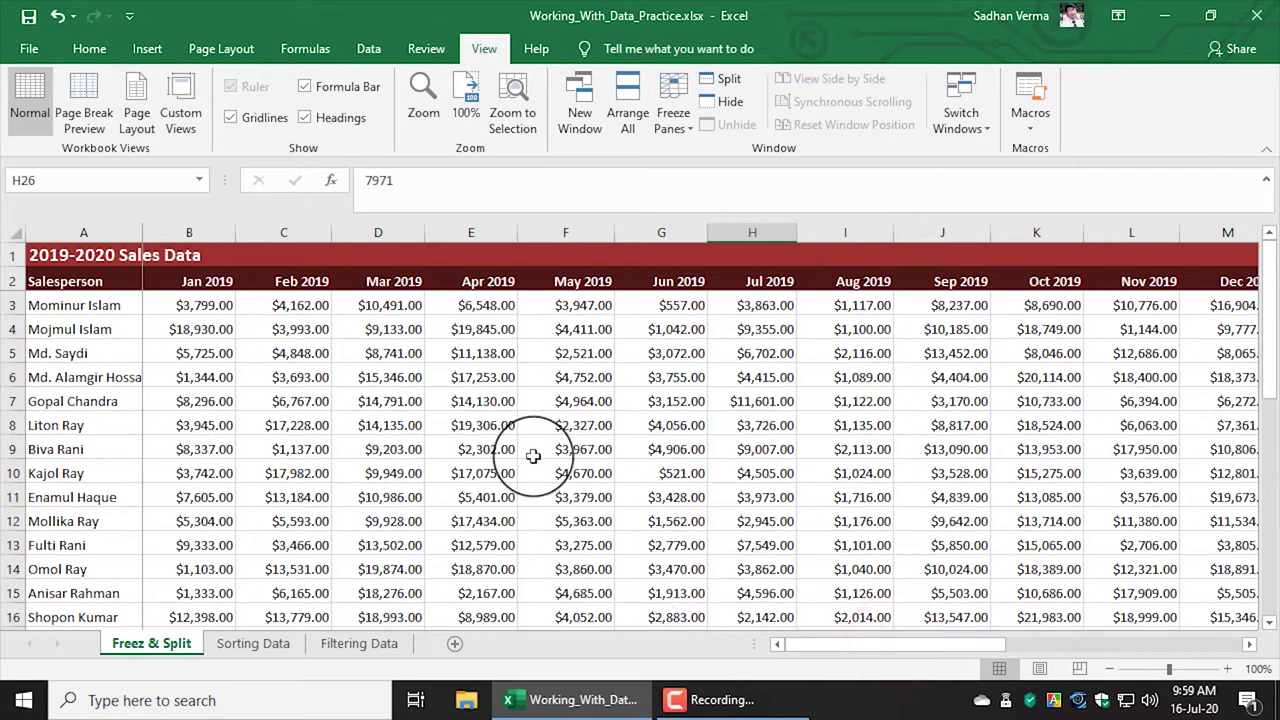
Step: Unfreeze the B3 panes and freeze only the top row instead
left_click(675, 96)
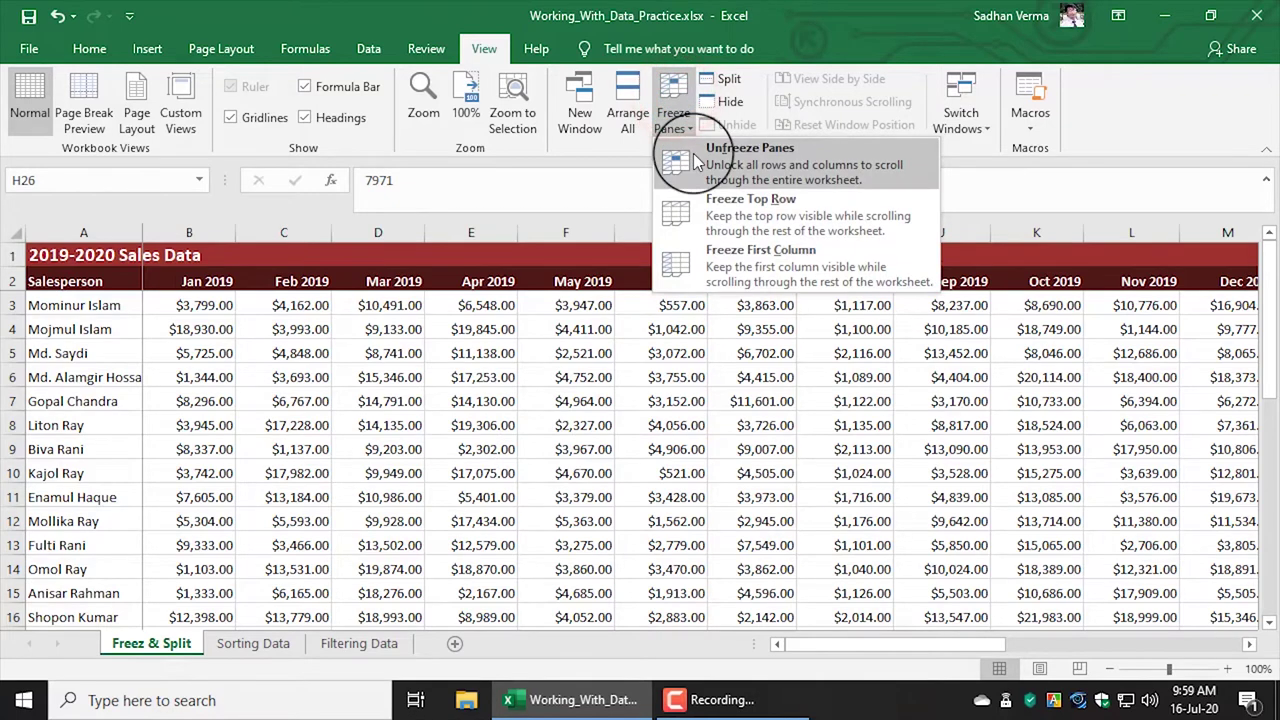
left_click(697, 158)
left_click(683, 122)
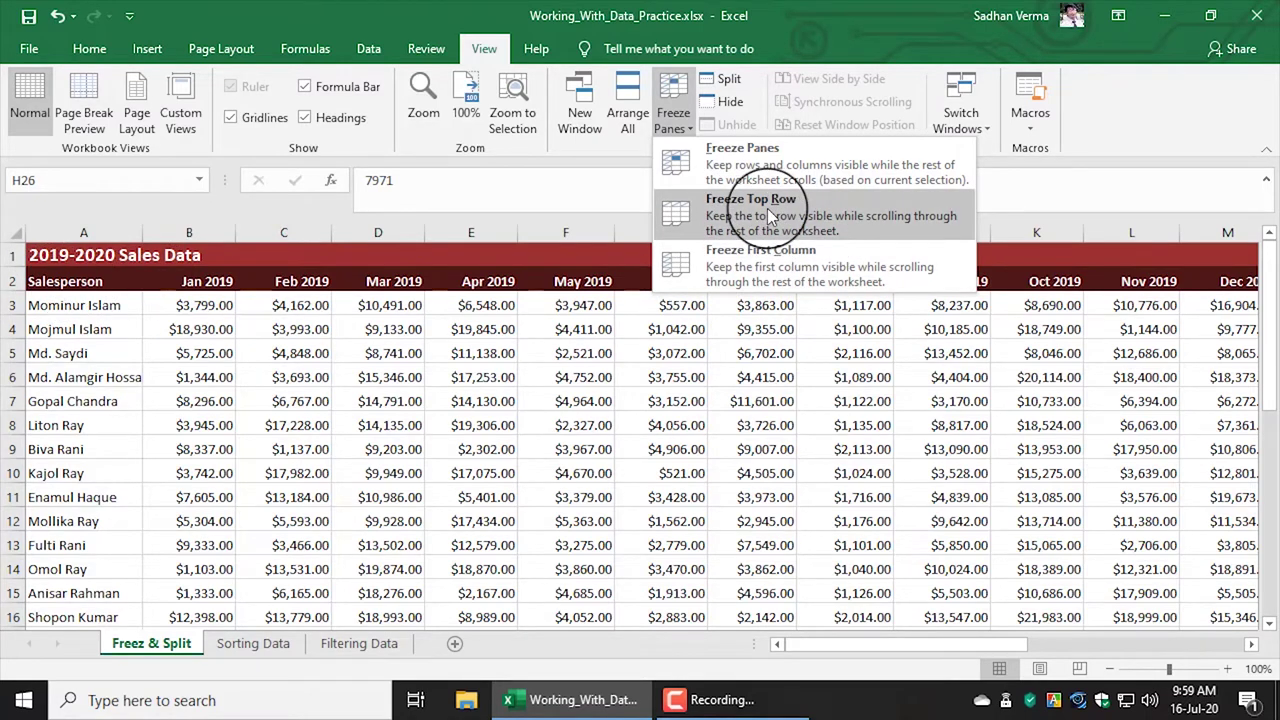
left_click(767, 208)
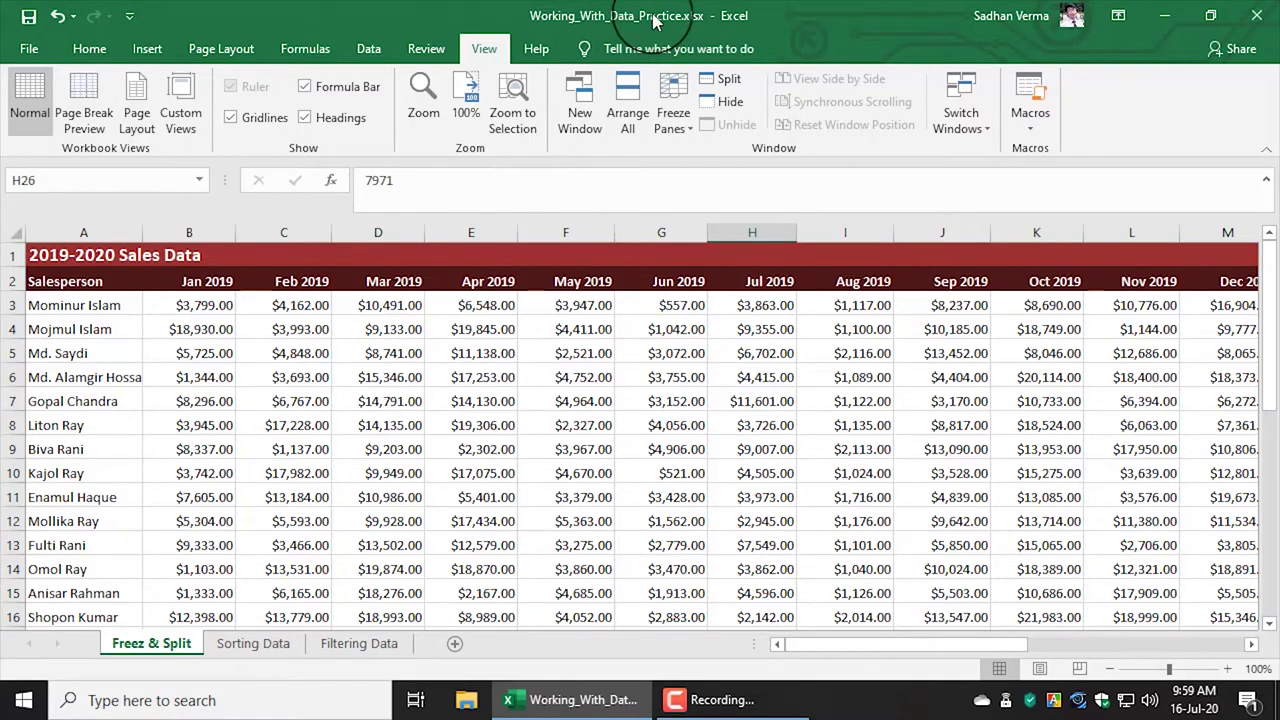
Step: Restore the Excel window from full-screen, then select columns A–L and cell F6
mouse_move(657, 14)
left_mouse_down()
mouse_move(706, 92)
mouse_move(657, 40)
left_mouse_up()
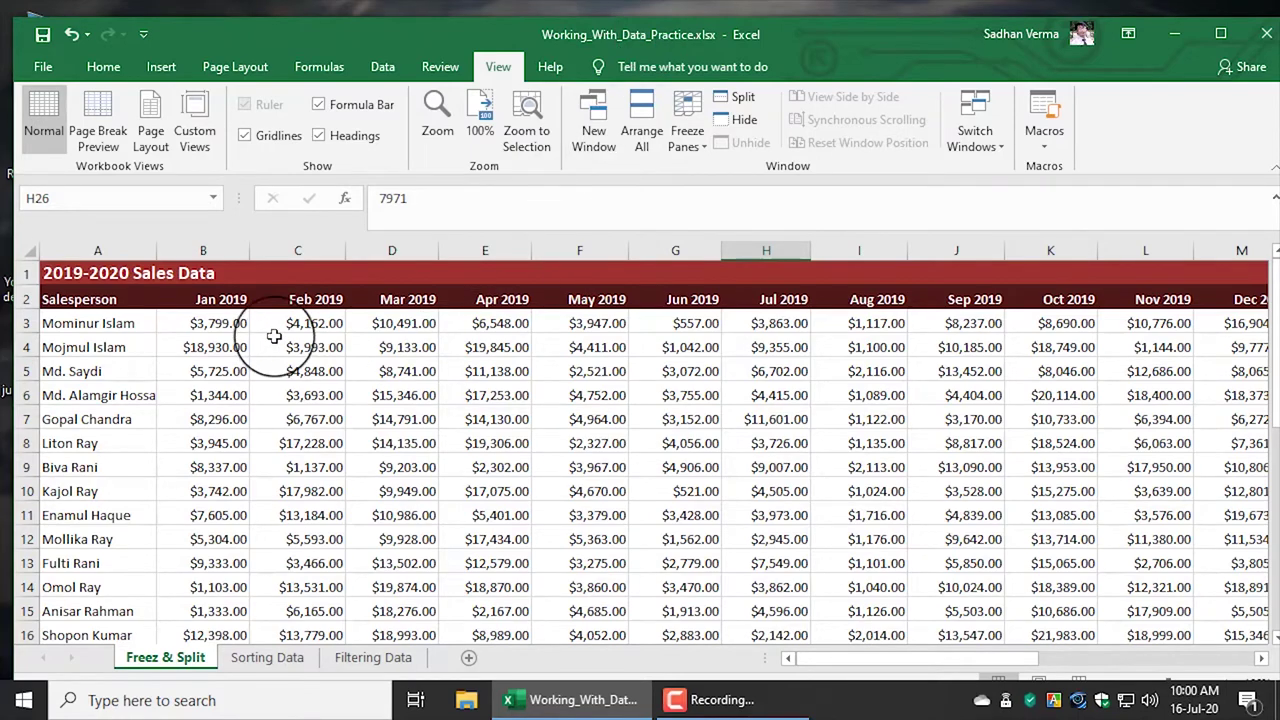
left_click_drag(130, 250, 893, 249)
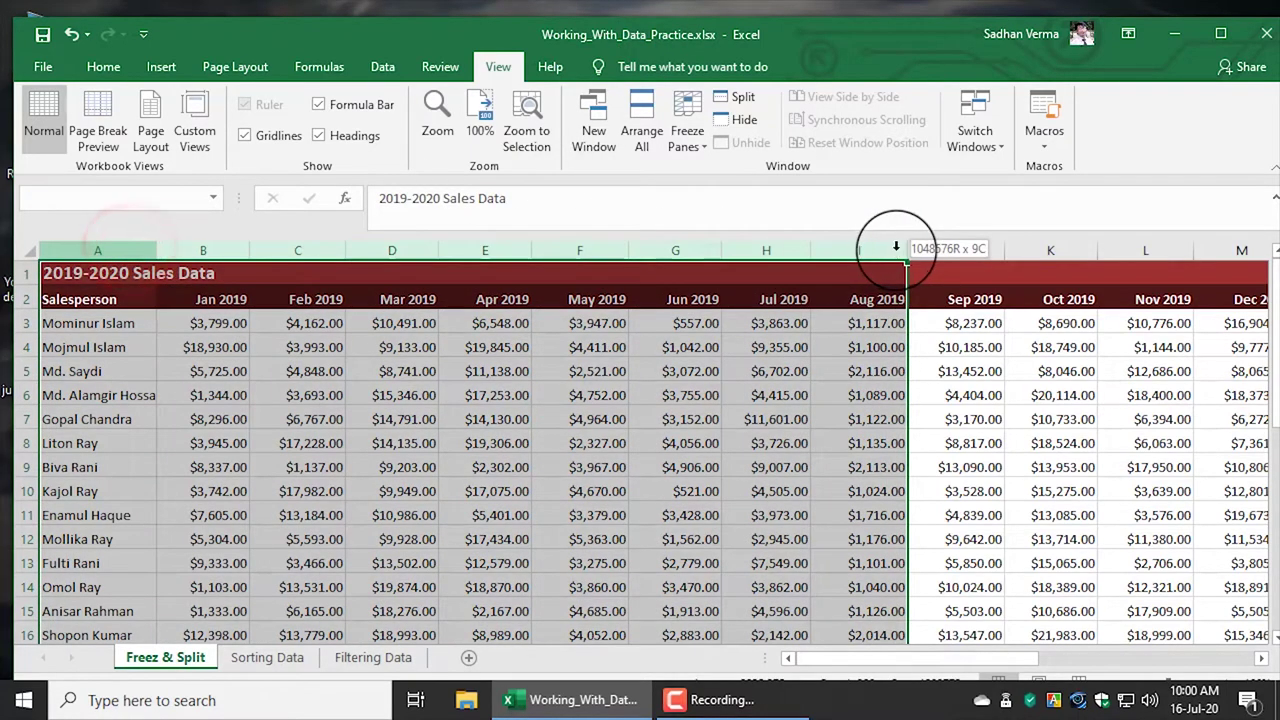
mouse_move(975, 250)
left_mouse_down()
mouse_move(1265, 250)
mouse_move(1140, 251)
left_mouse_up()
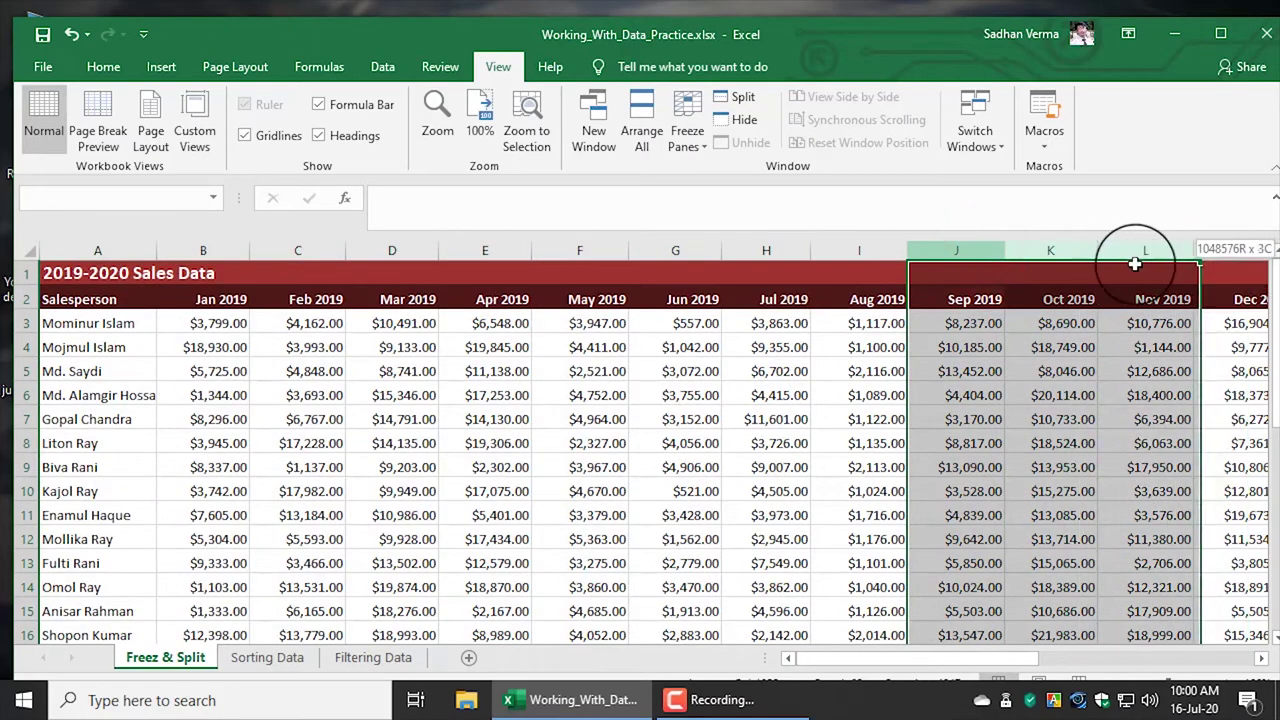
left_click(592, 388)
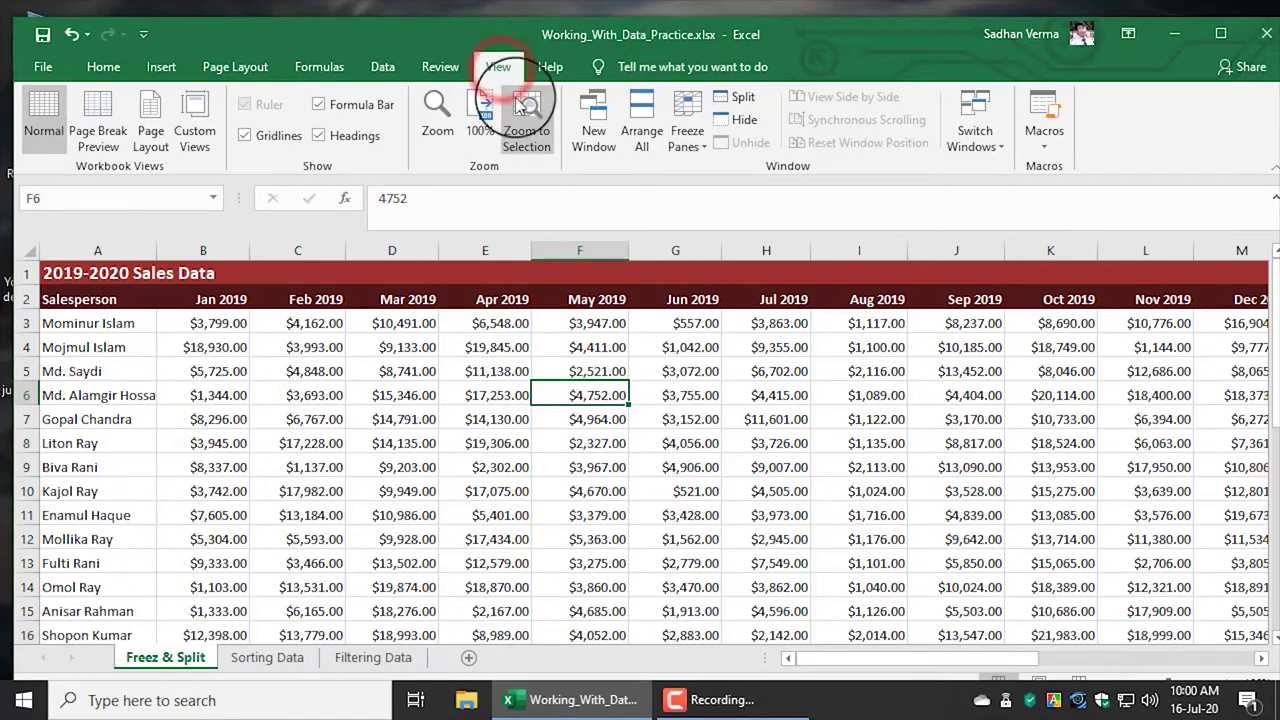
Step: Open a second workbook window and arrange both windows side by side
left_click(596, 135)
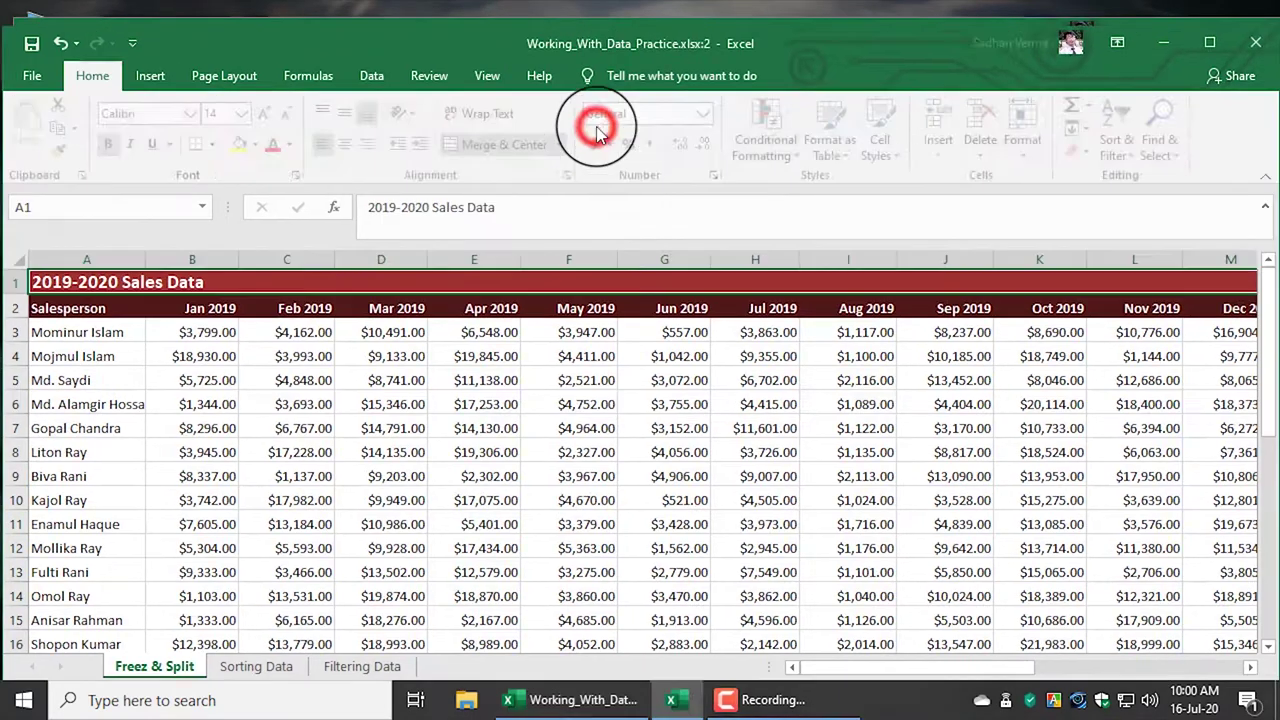
left_click_drag(490, 52, 605, 133)
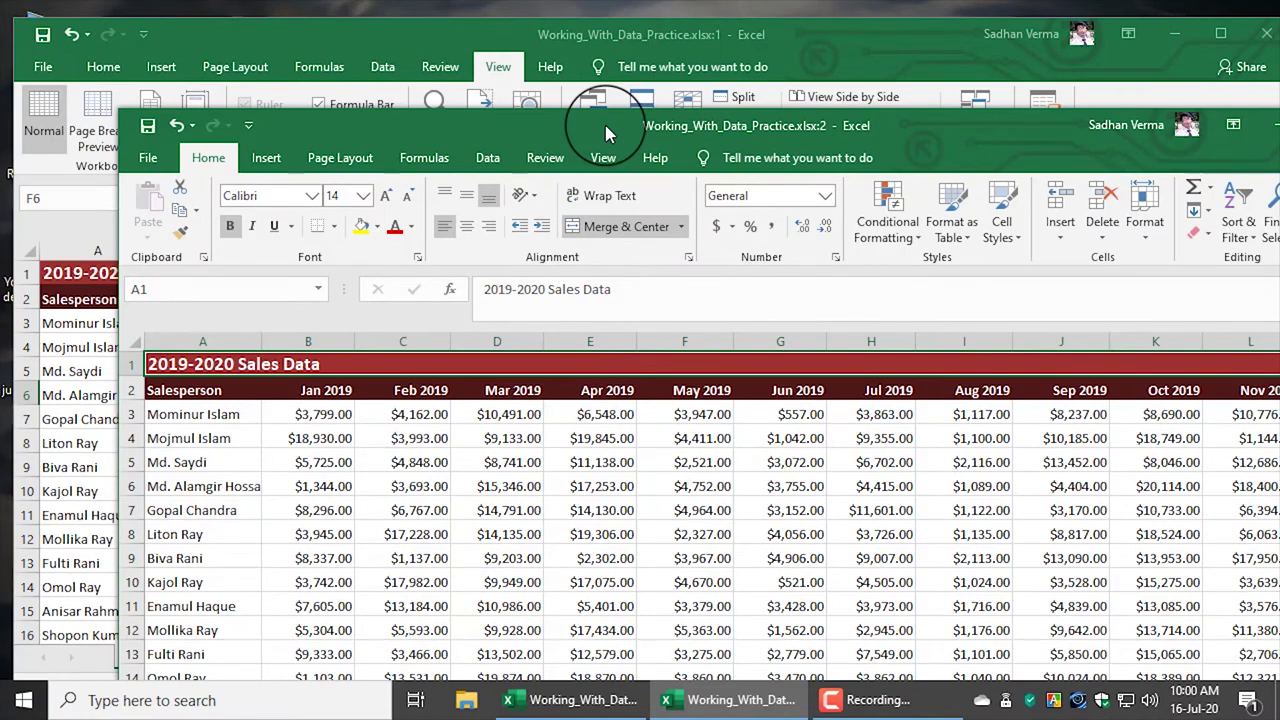
mouse_move(560, 128)
left_mouse_down()
mouse_move(920, 240)
mouse_move(1278, 310)
left_mouse_up()
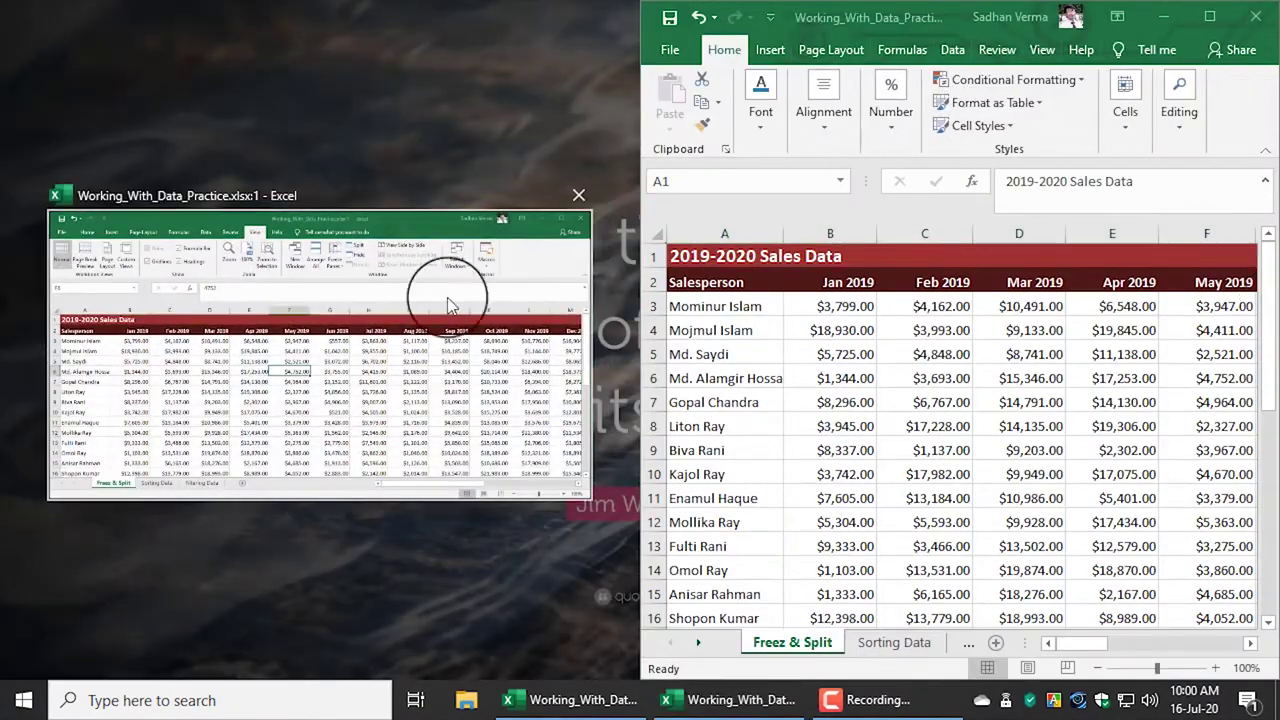
left_click(280, 305)
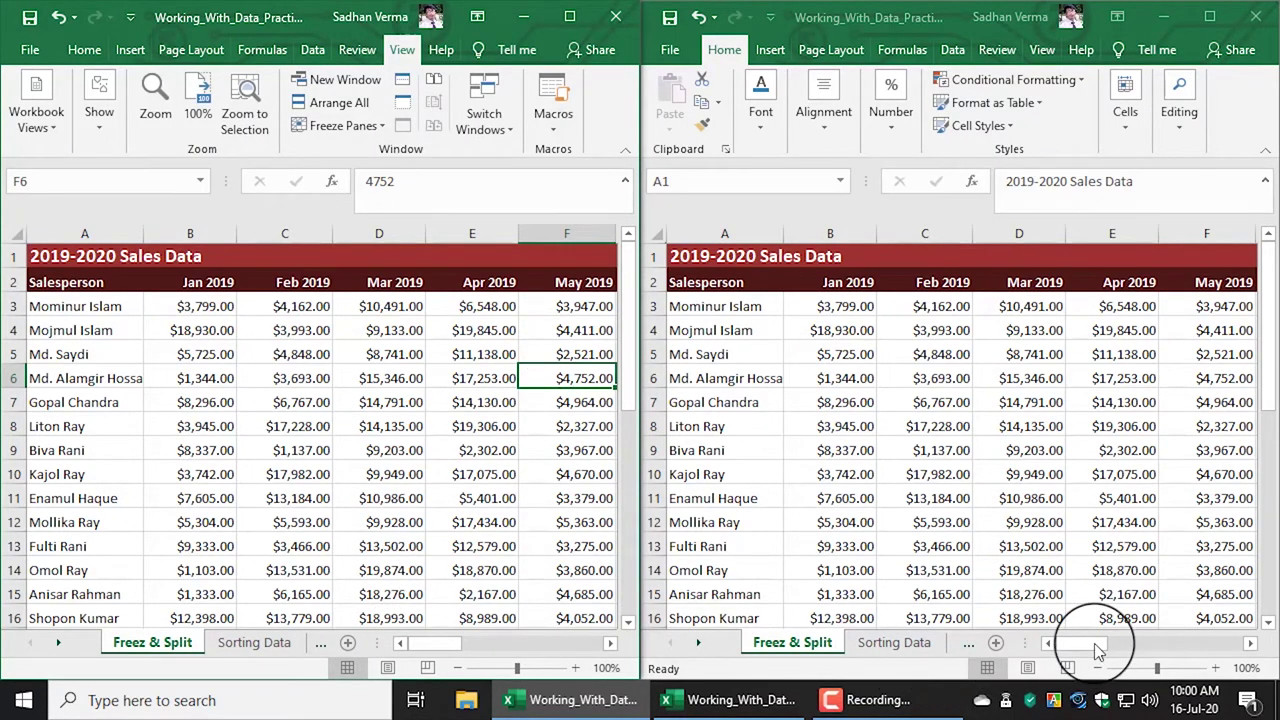
Step: Scroll one window independently, select C5, then close the second window and maximize the first
mouse_move(1097, 648)
left_mouse_down()
mouse_move(1222, 648)
mouse_move(1147, 646)
left_mouse_up()
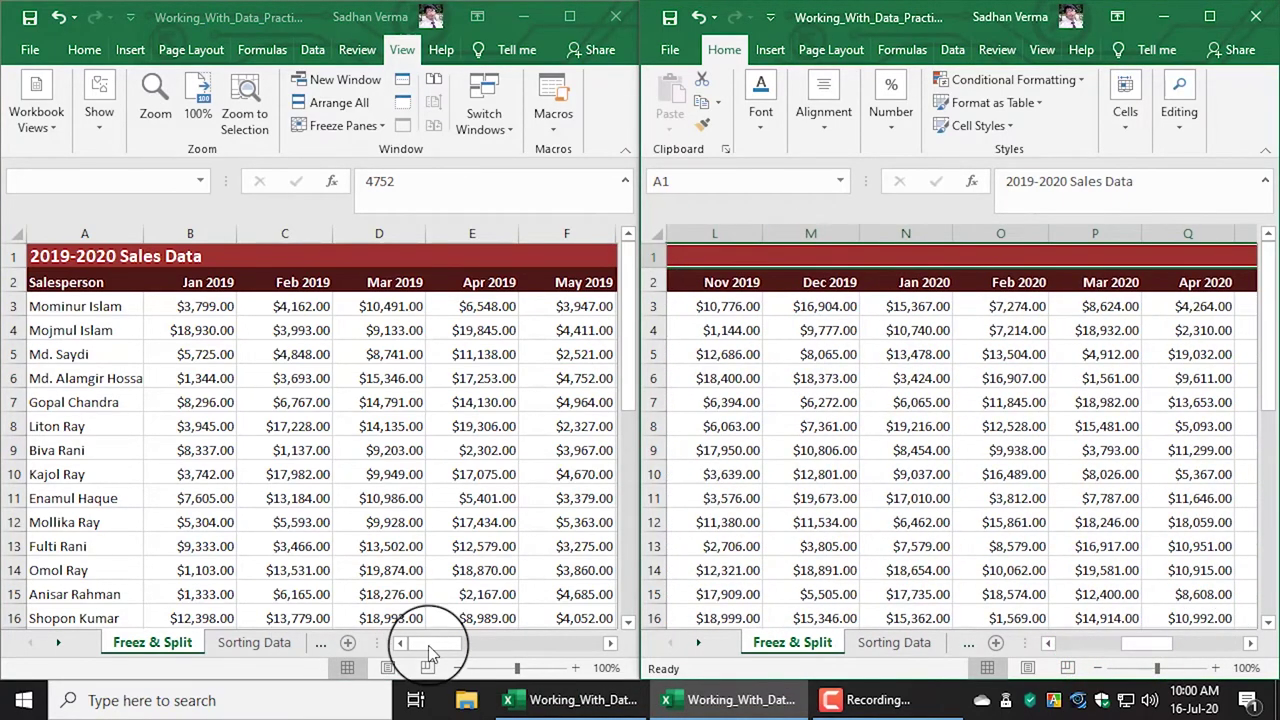
left_click(417, 643)
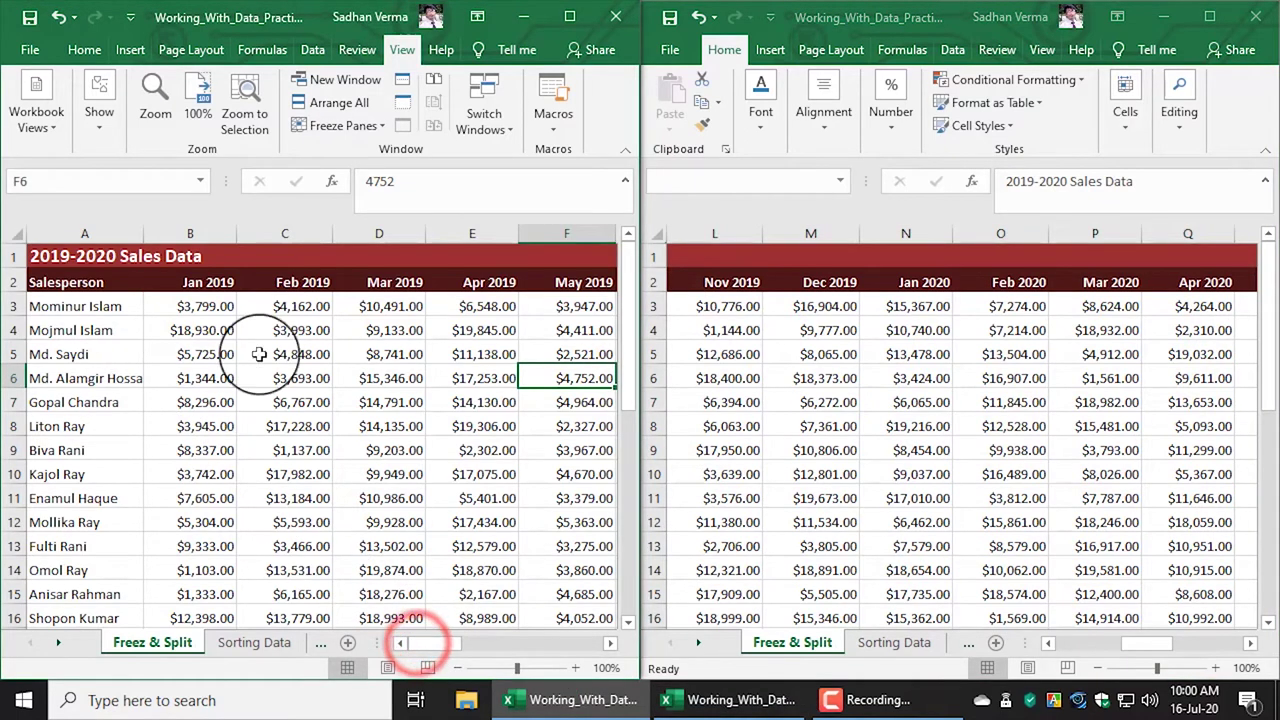
left_click(293, 360)
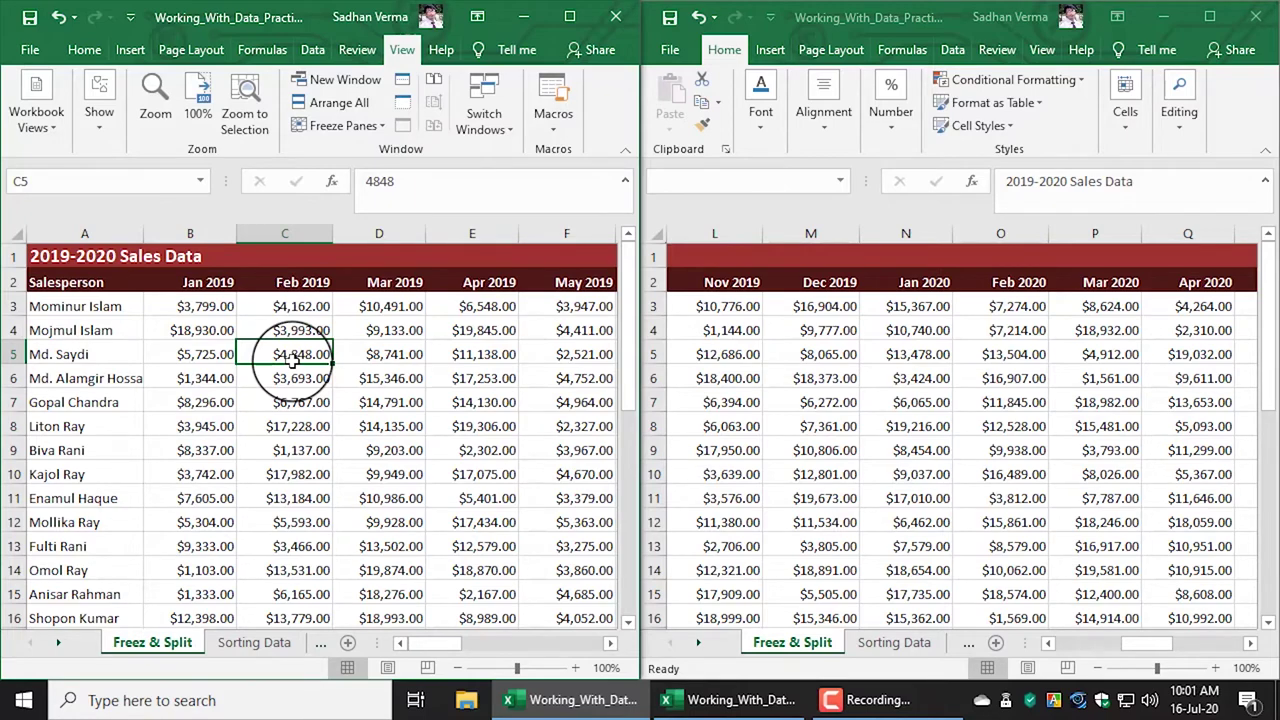
left_click(1255, 16)
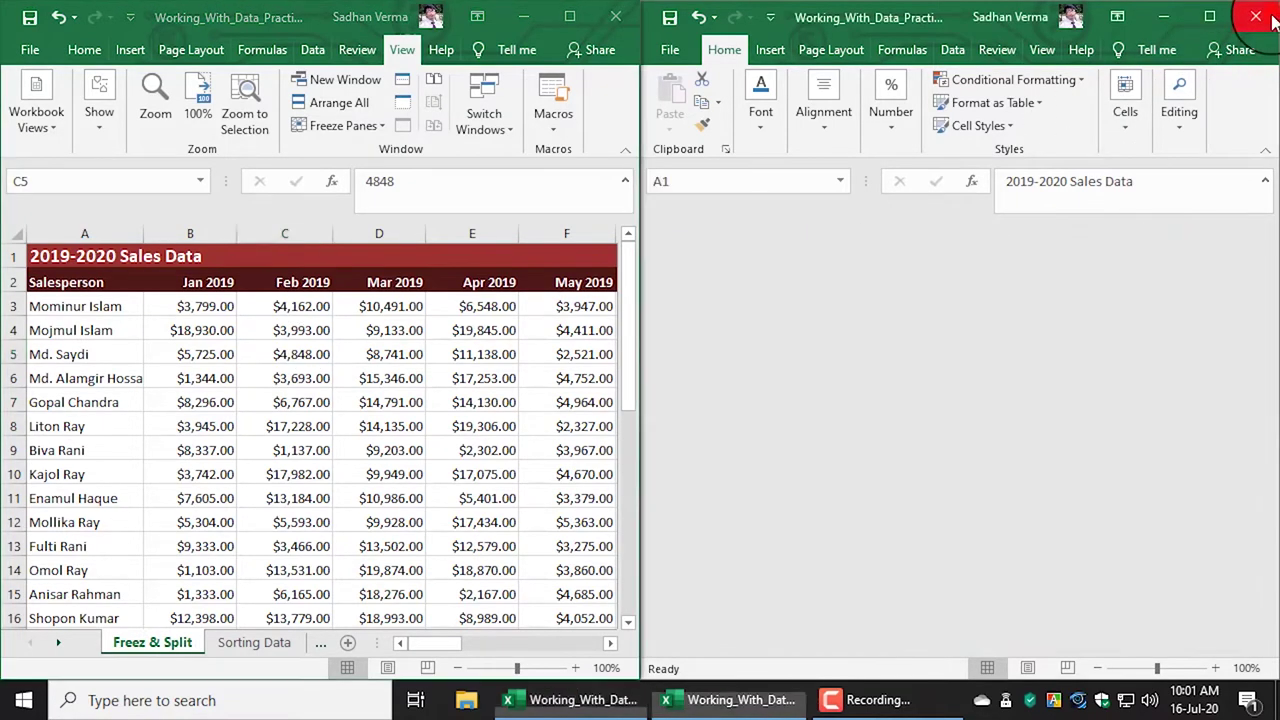
left_click(569, 16)
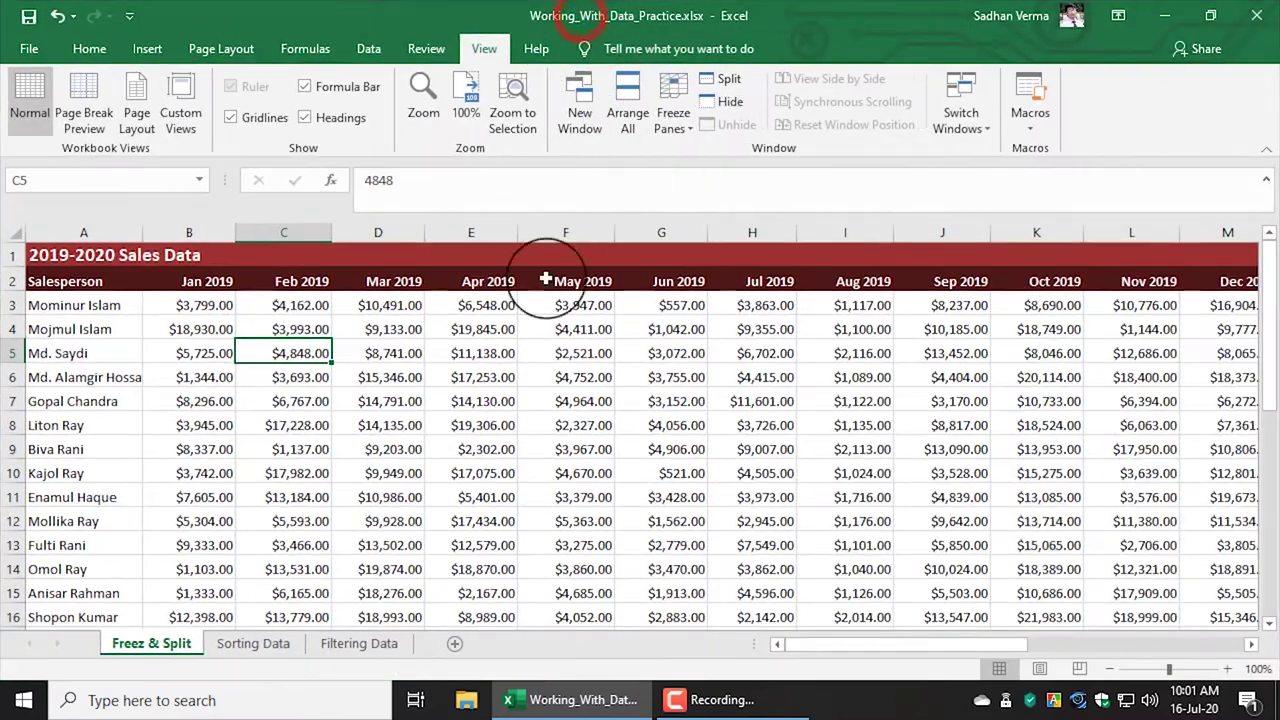
left_click(189, 232)
left_click(1228, 232)
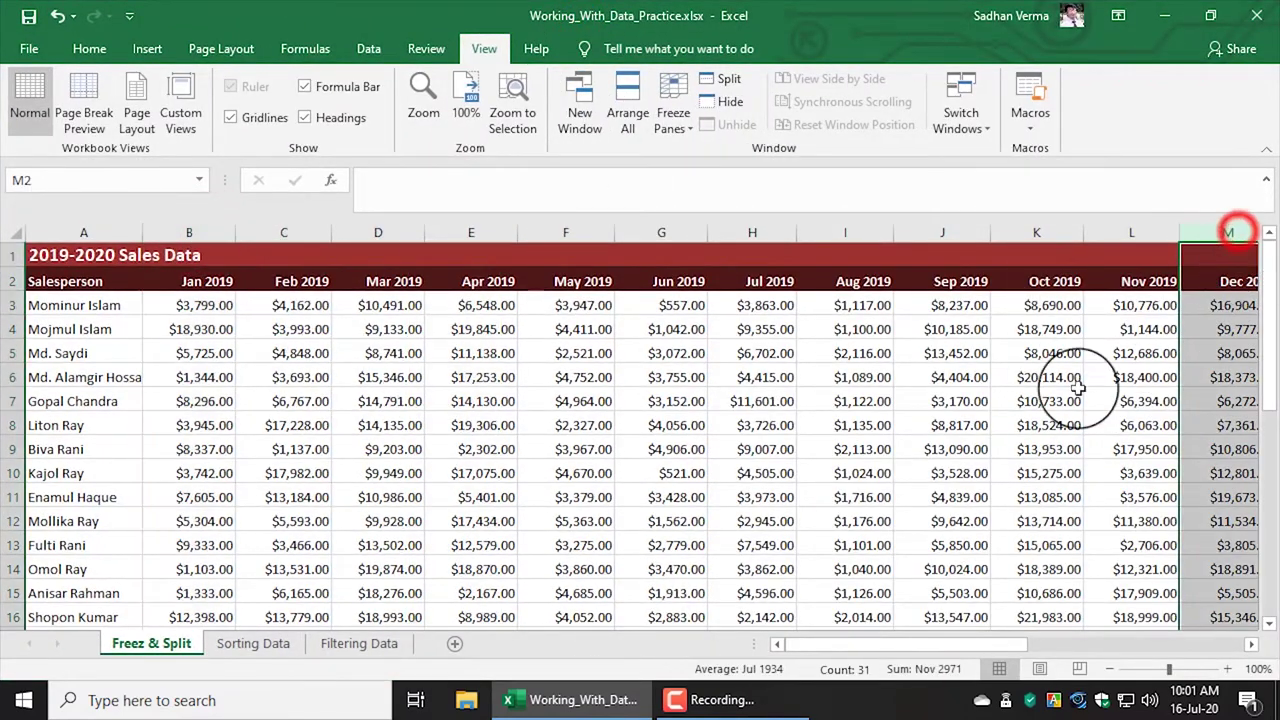
left_click(5, 353)
left_click(5, 616)
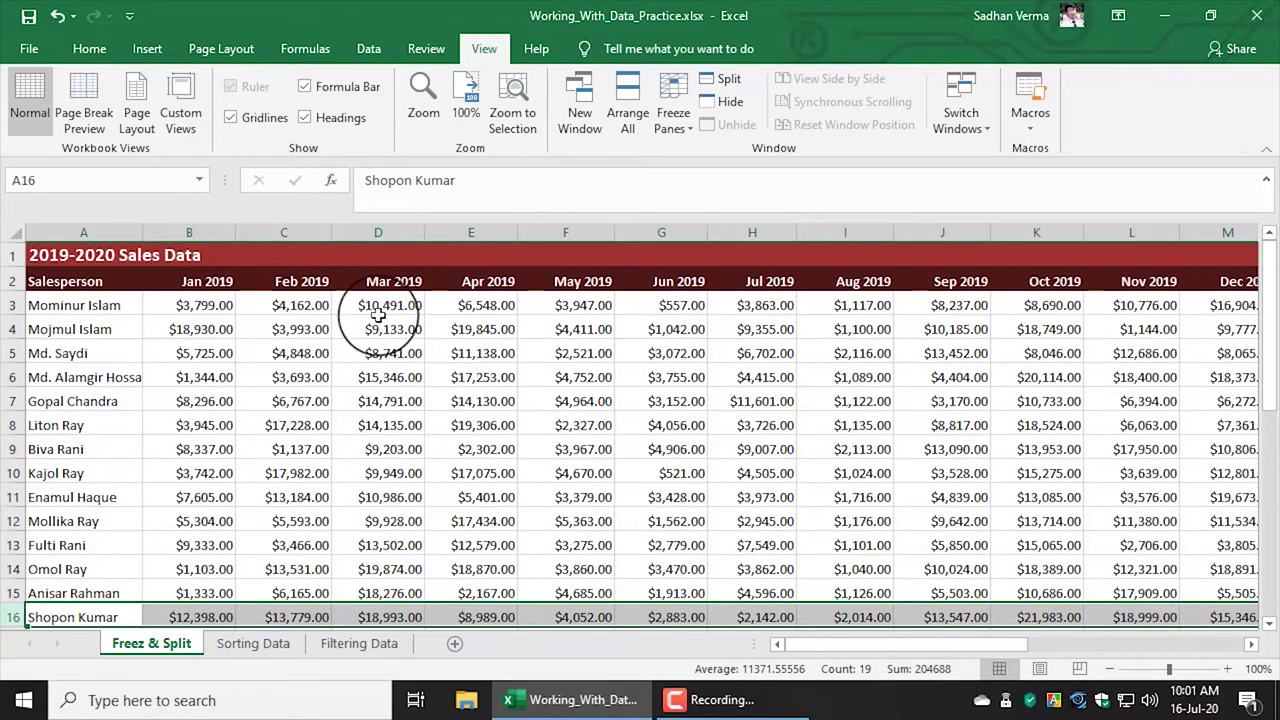
left_click(391, 231)
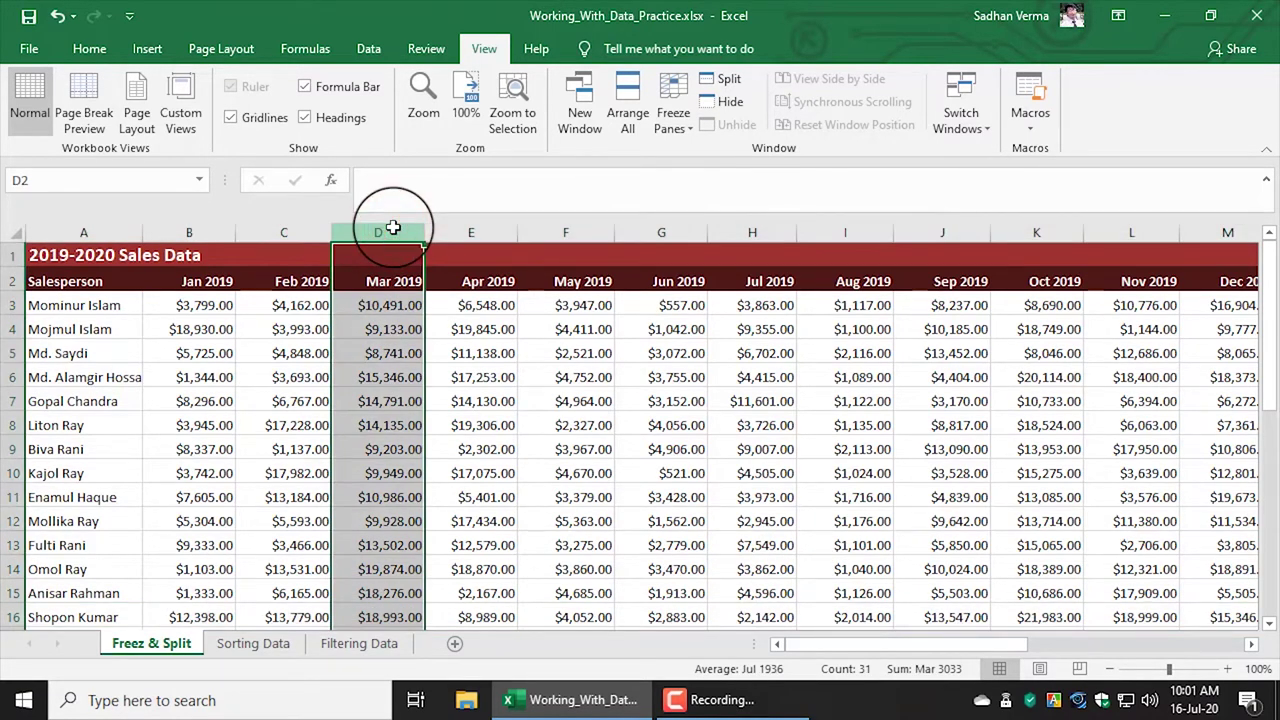
left_click_drag(986, 643, 1066, 643)
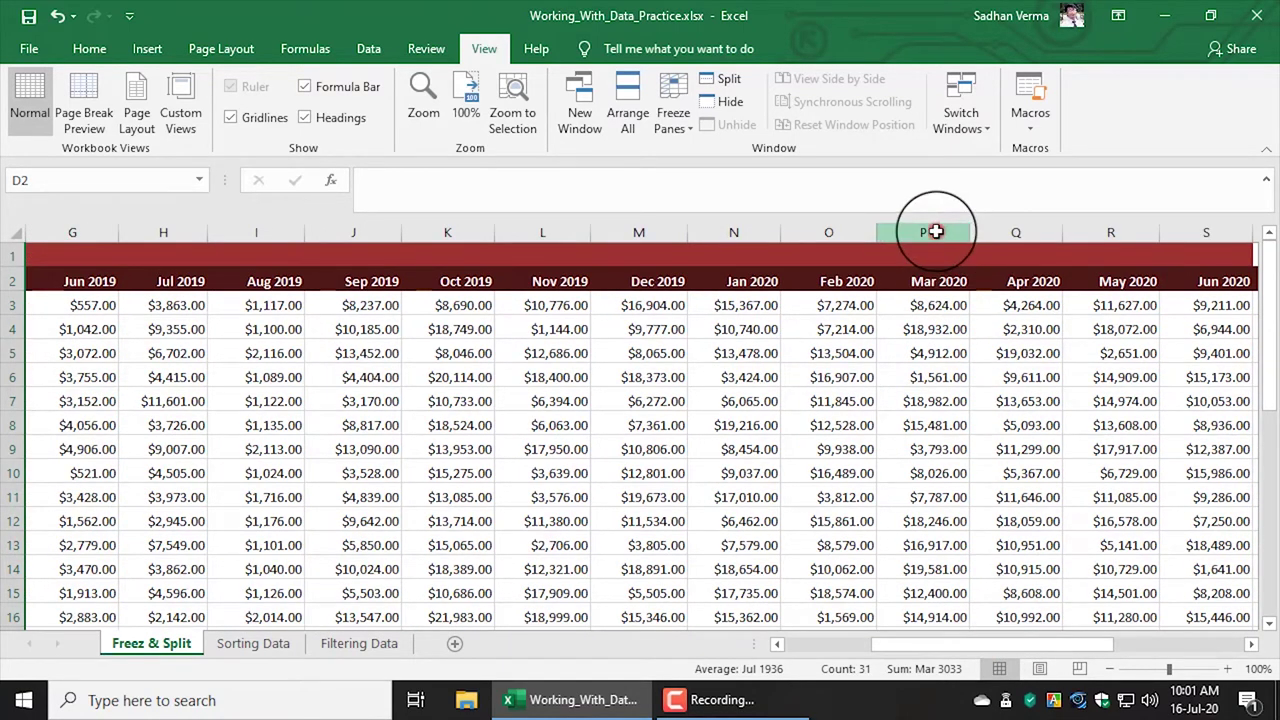
left_click(935, 231)
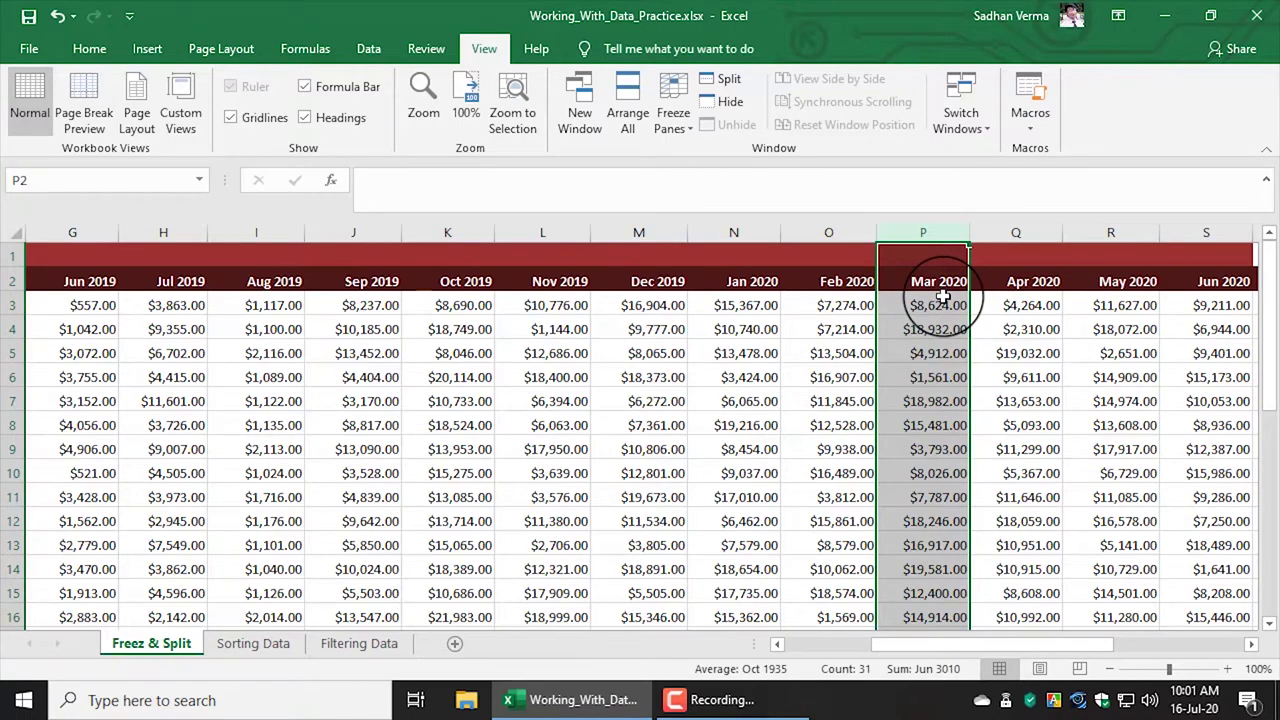
left_click_drag(921, 649, 830, 648)
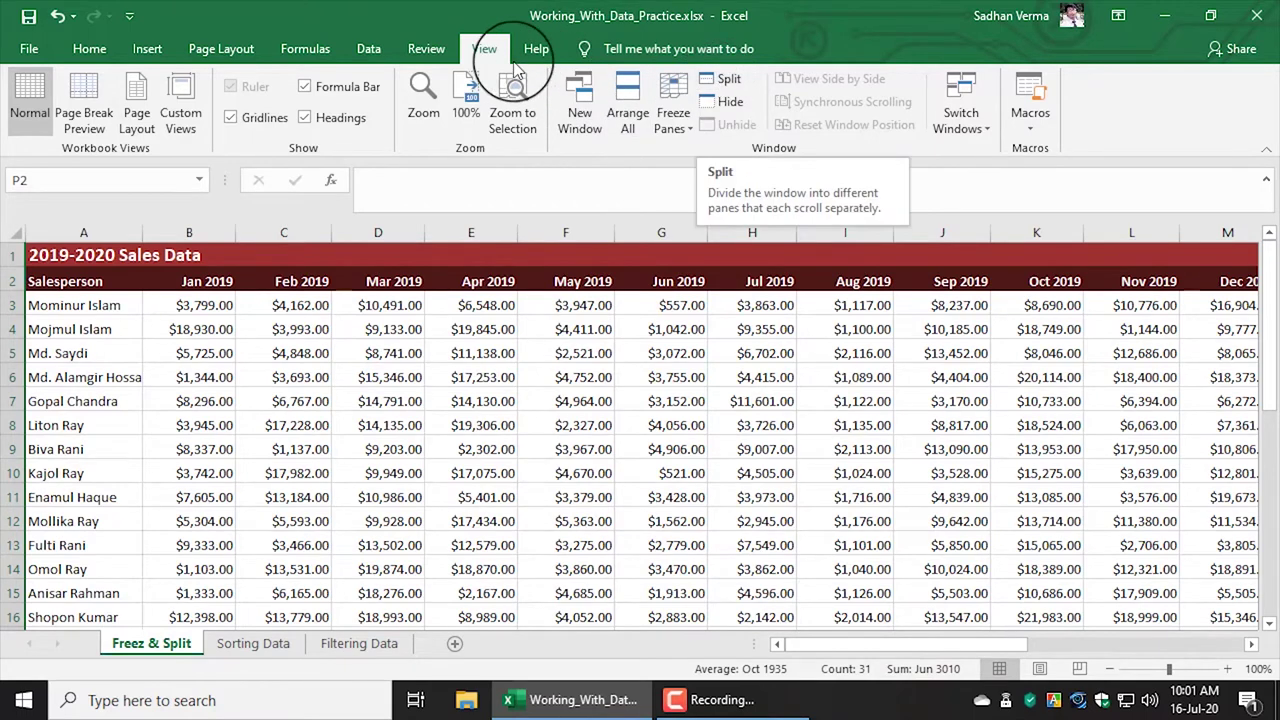
Step: Apply Split, then remove and reapply it with H11 selected to split at H11
left_click(728, 84)
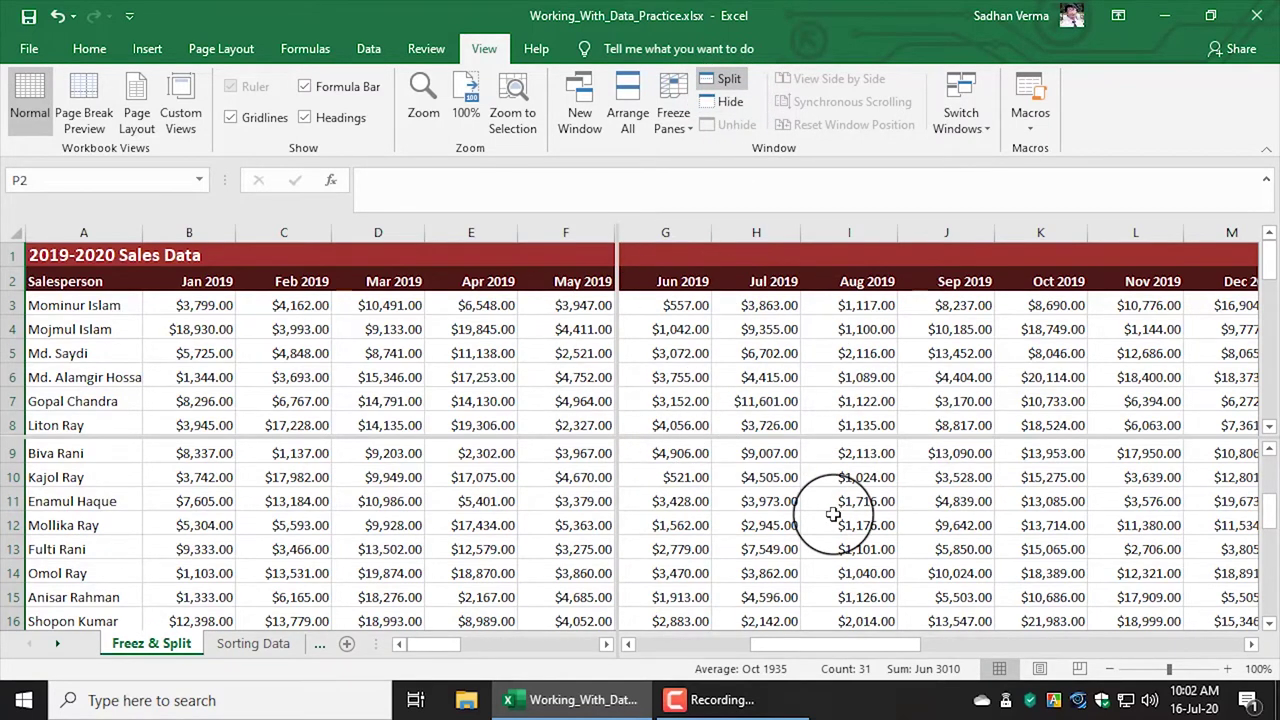
left_click(665, 455)
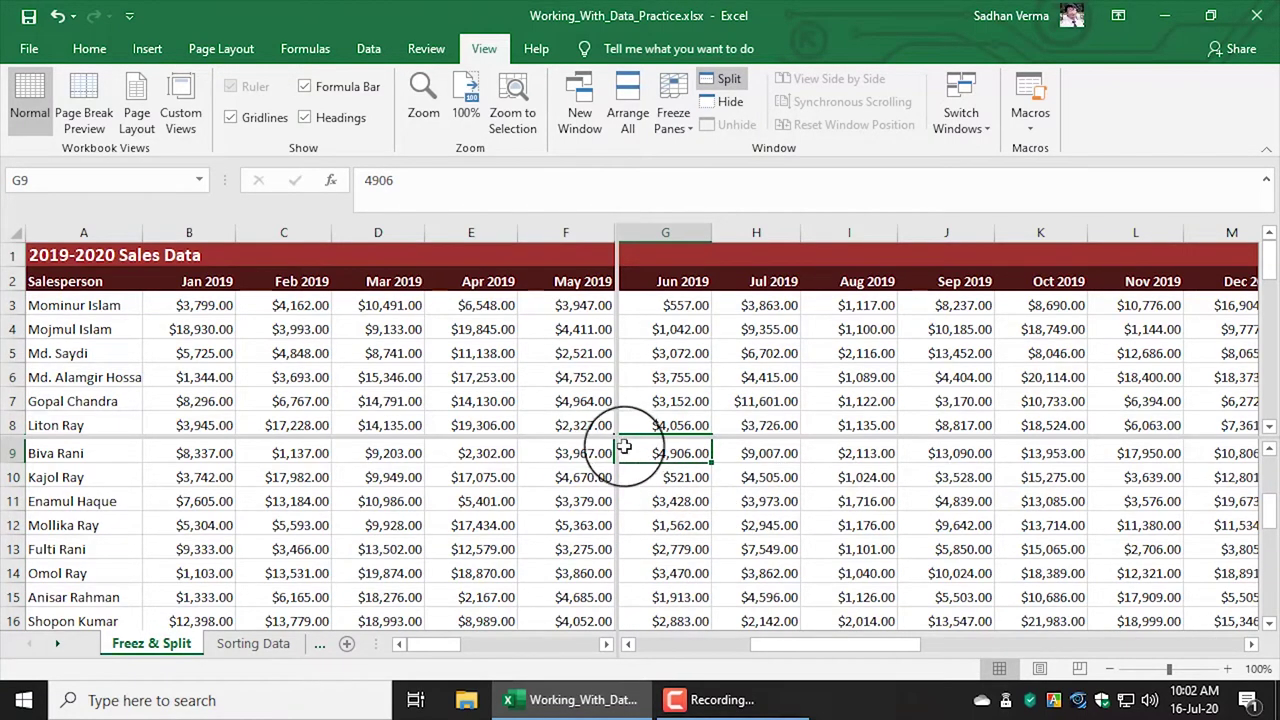
left_click(752, 502)
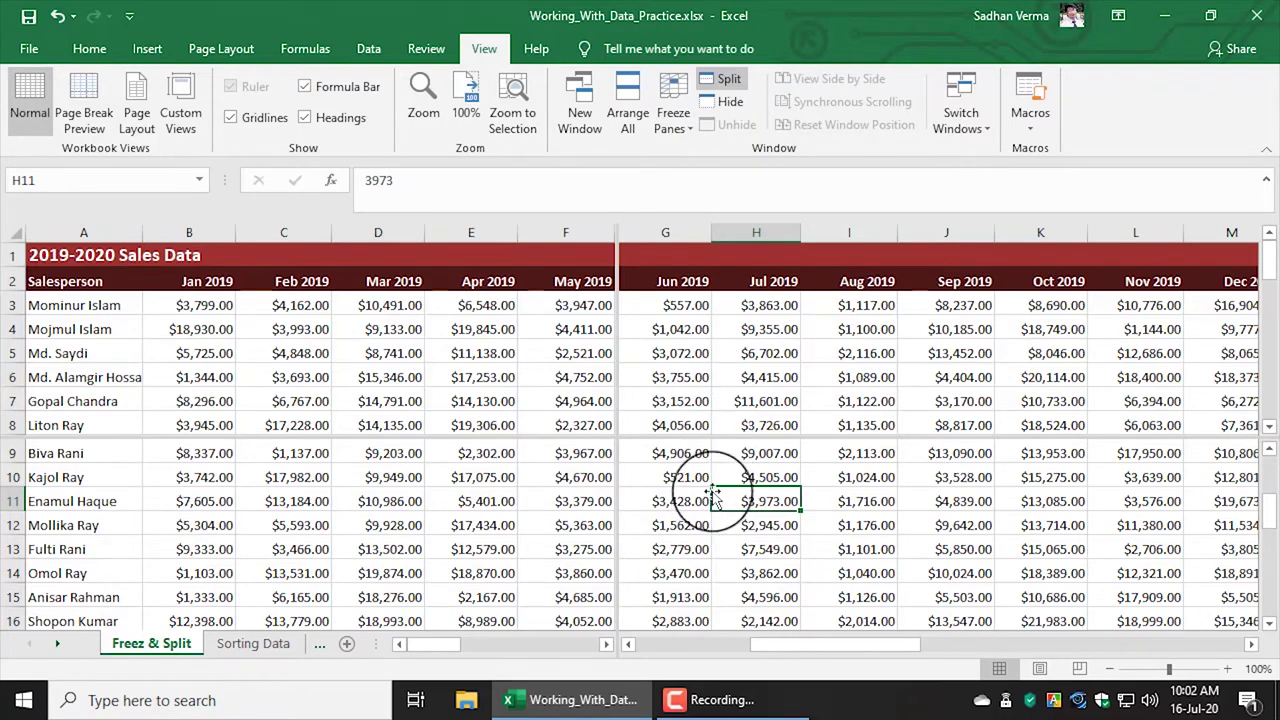
left_click(727, 88)
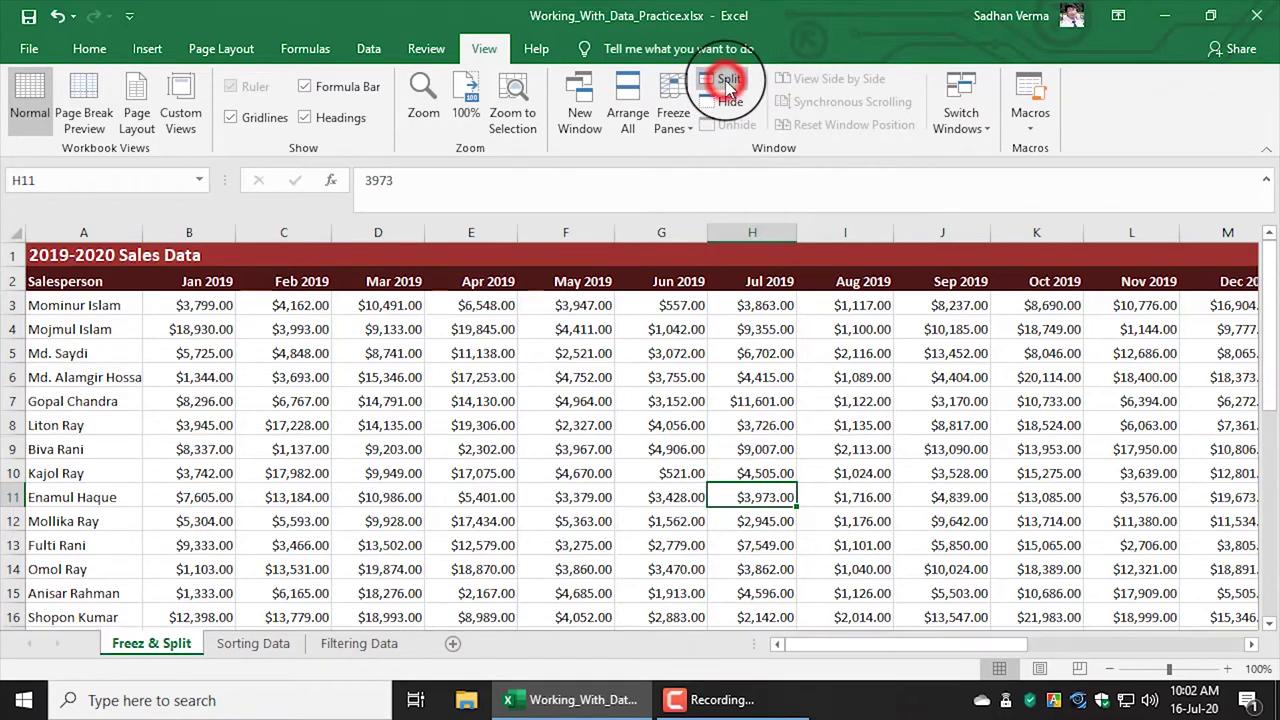
left_click(727, 88)
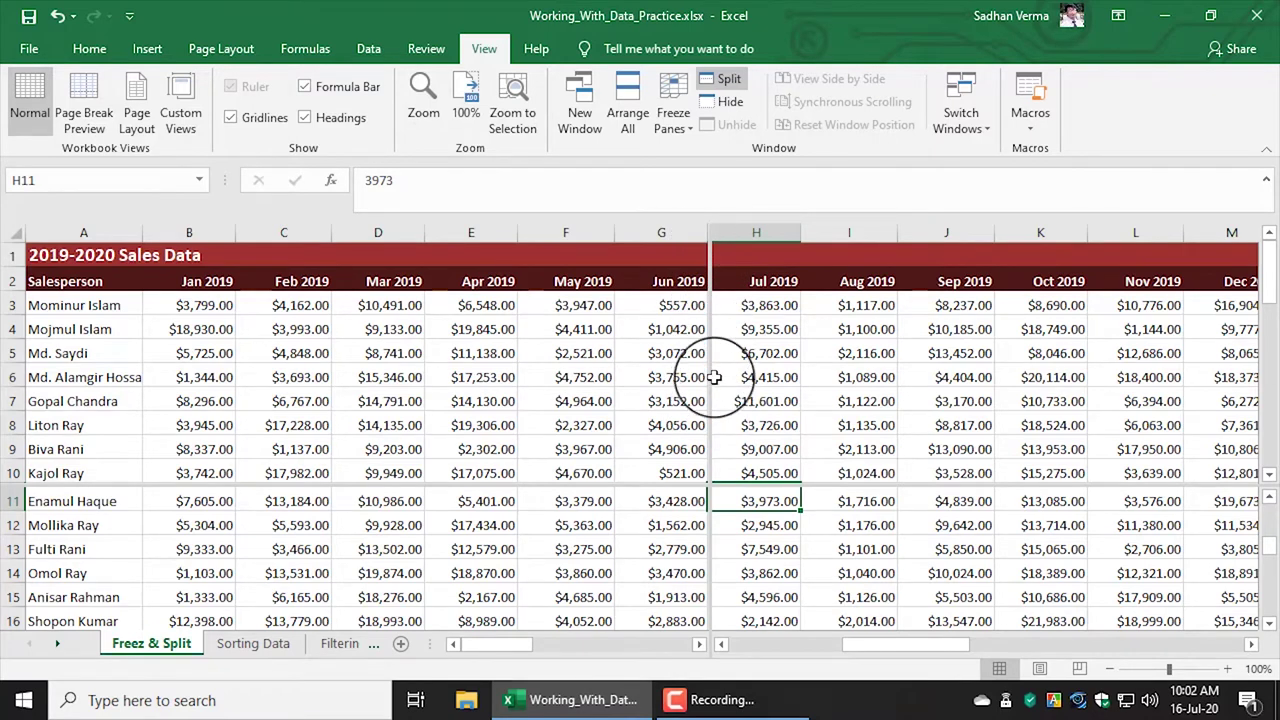
Step: Move the vertical pane divider to after column D and bring Mar 2020 beside Mar 2019
left_click_drag(711, 337, 426, 335)
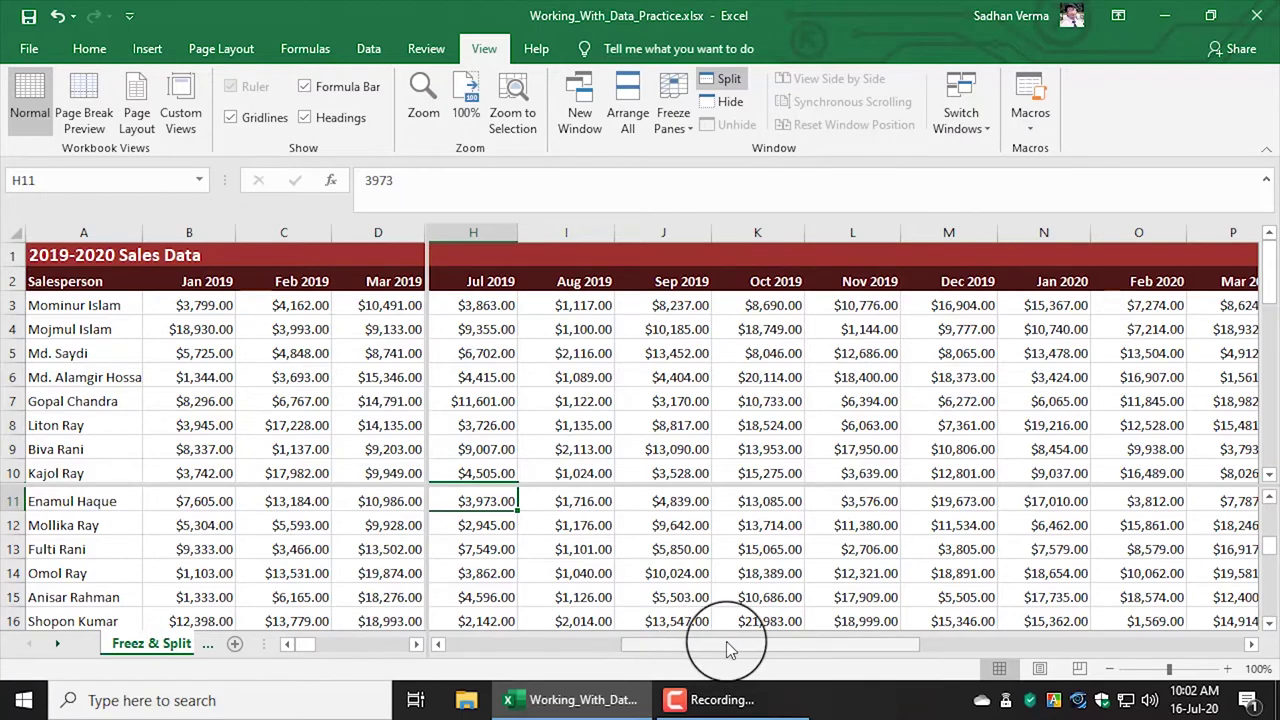
left_click_drag(716, 644, 918, 646)
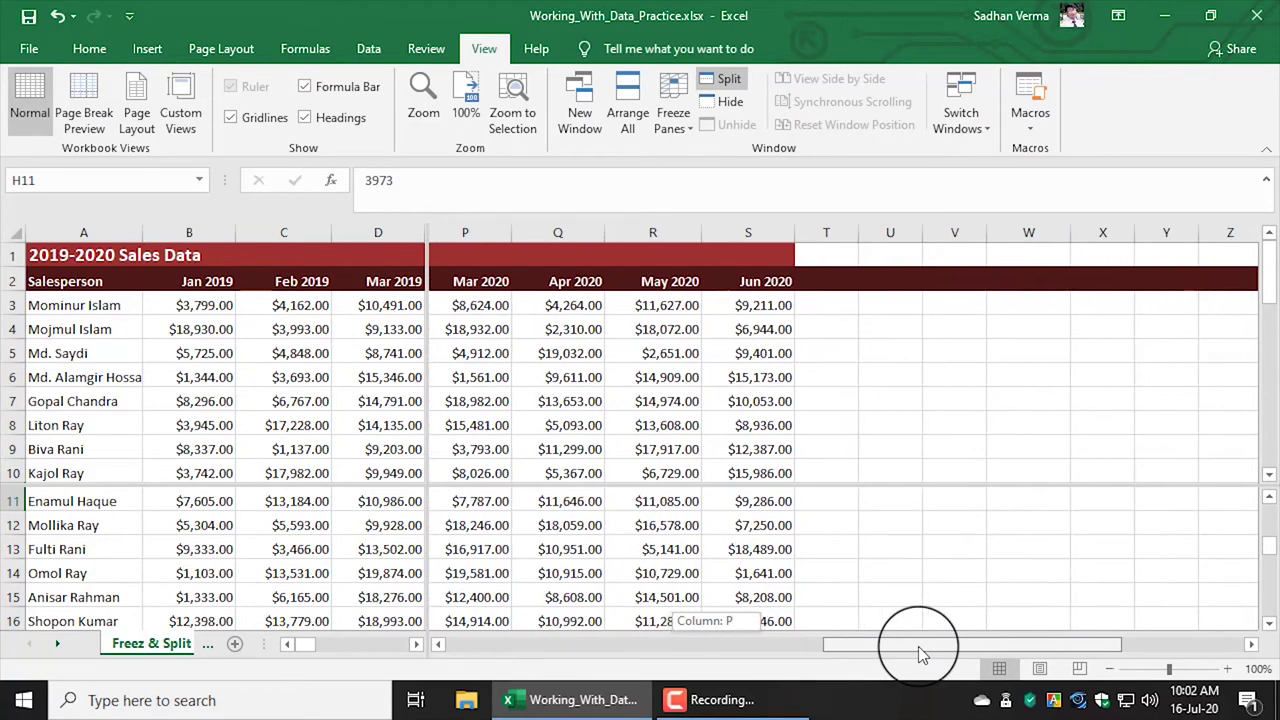
left_click(400, 232)
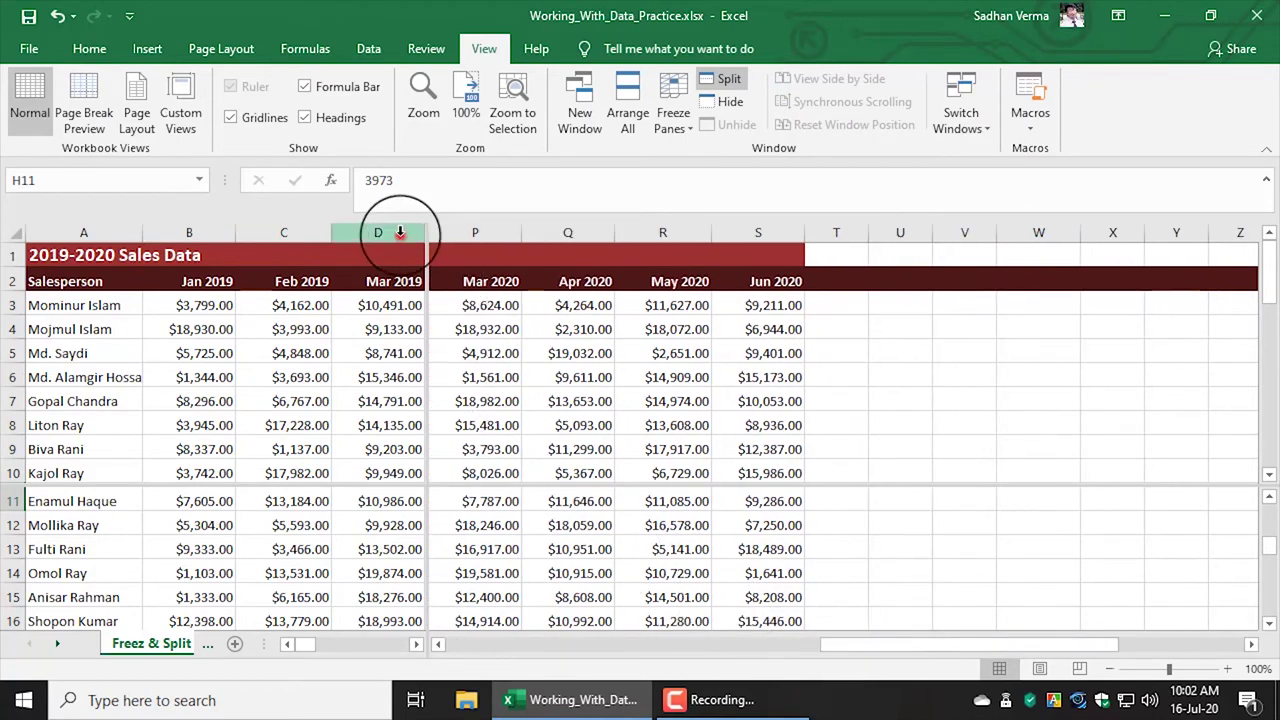
left_click(485, 256)
Step: Compare Mar 2019 values in D4–D10 with Mar 2020 values in P3–P10, then select row 5
left_click(385, 329)
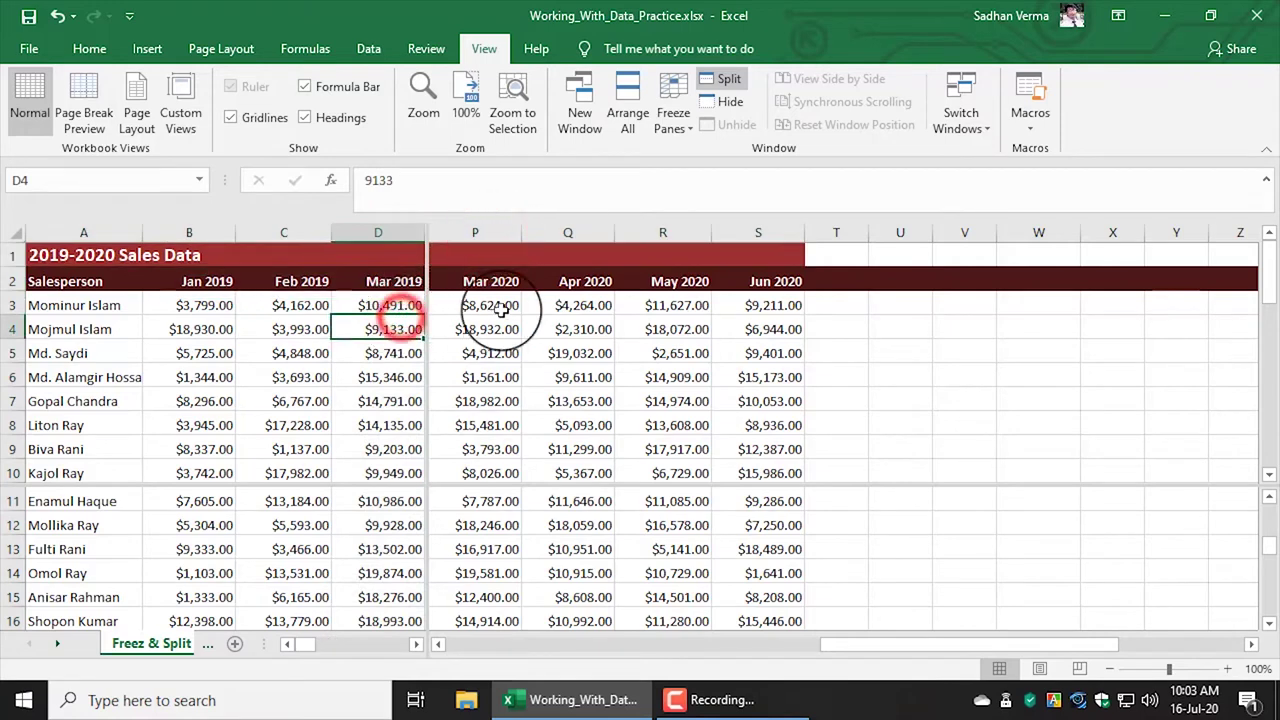
left_click(495, 305)
left_click(490, 329)
left_click(395, 353)
left_click(487, 355)
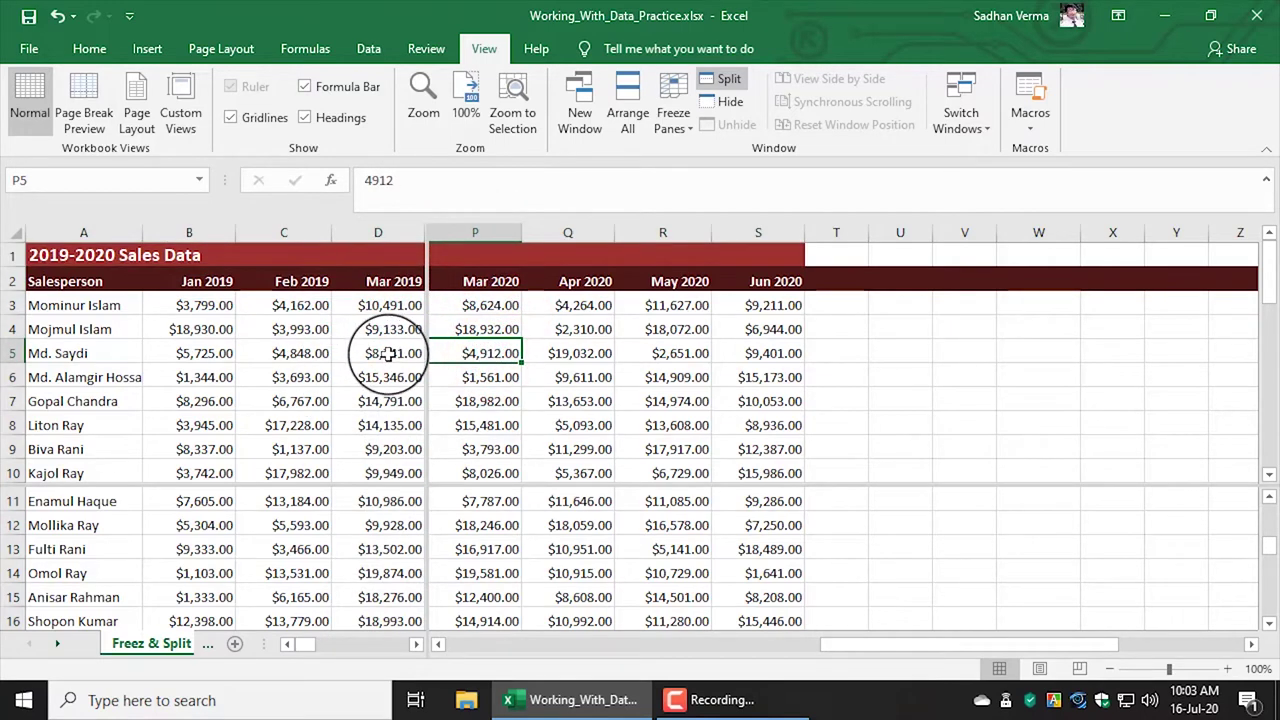
left_click(388, 353)
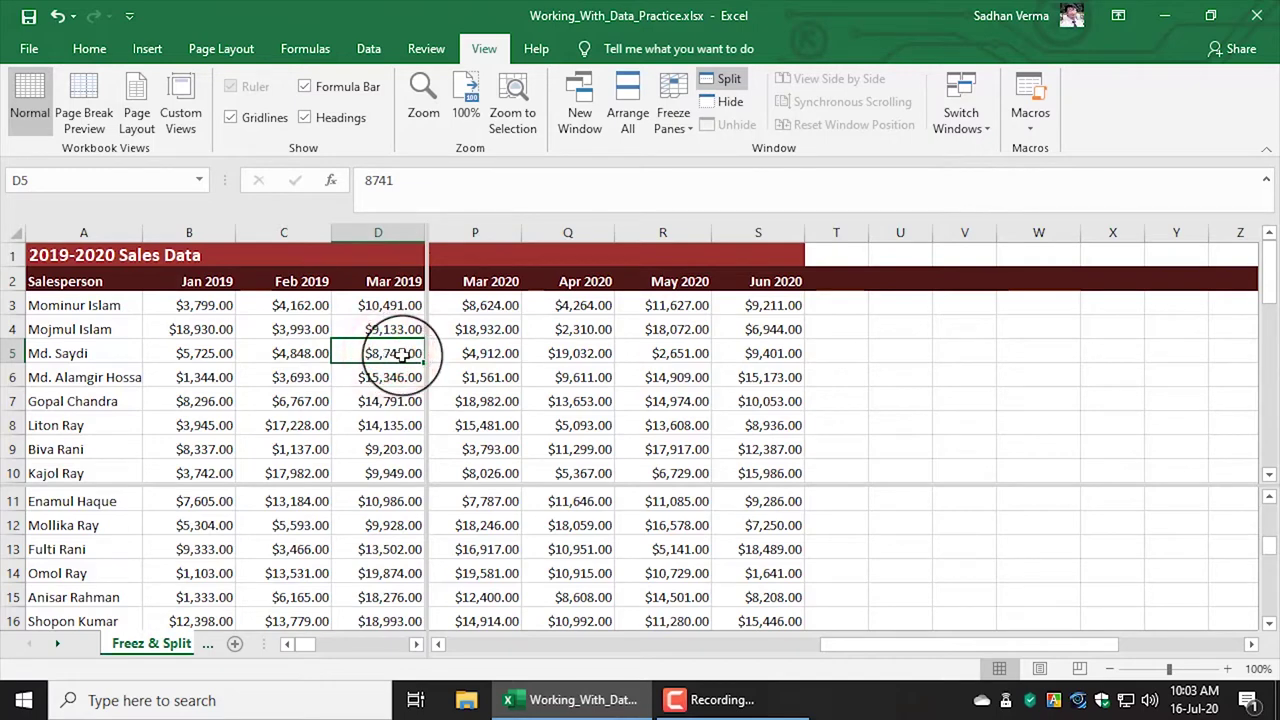
left_click(485, 353)
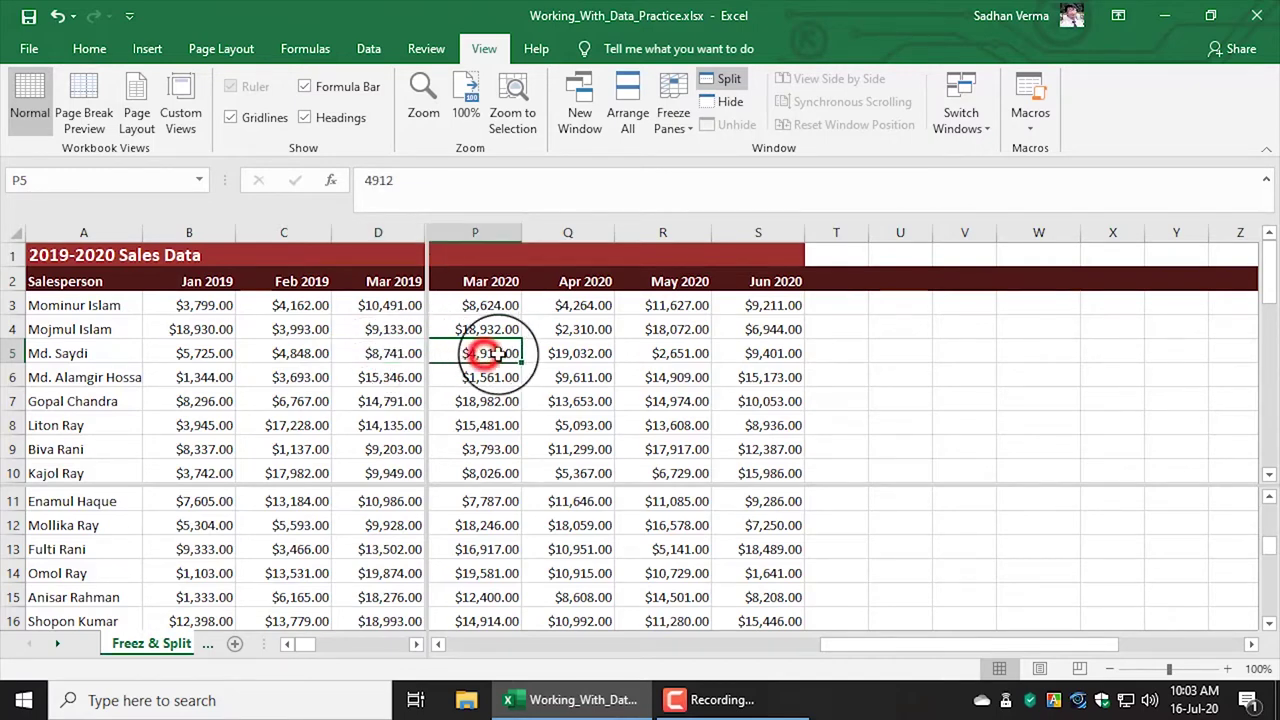
left_click(388, 377)
left_click(491, 377)
left_click(370, 401)
left_click(500, 401)
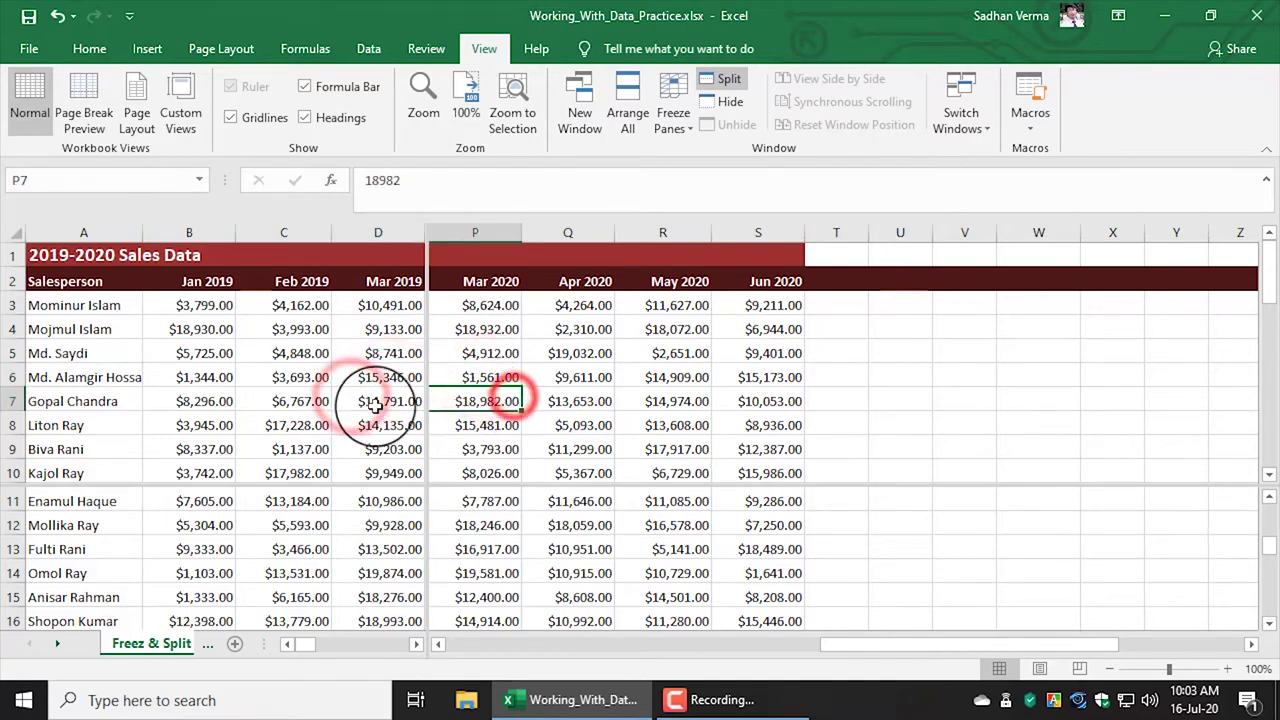
left_click(380, 401)
left_click(488, 425)
left_click(382, 449)
left_click(497, 449)
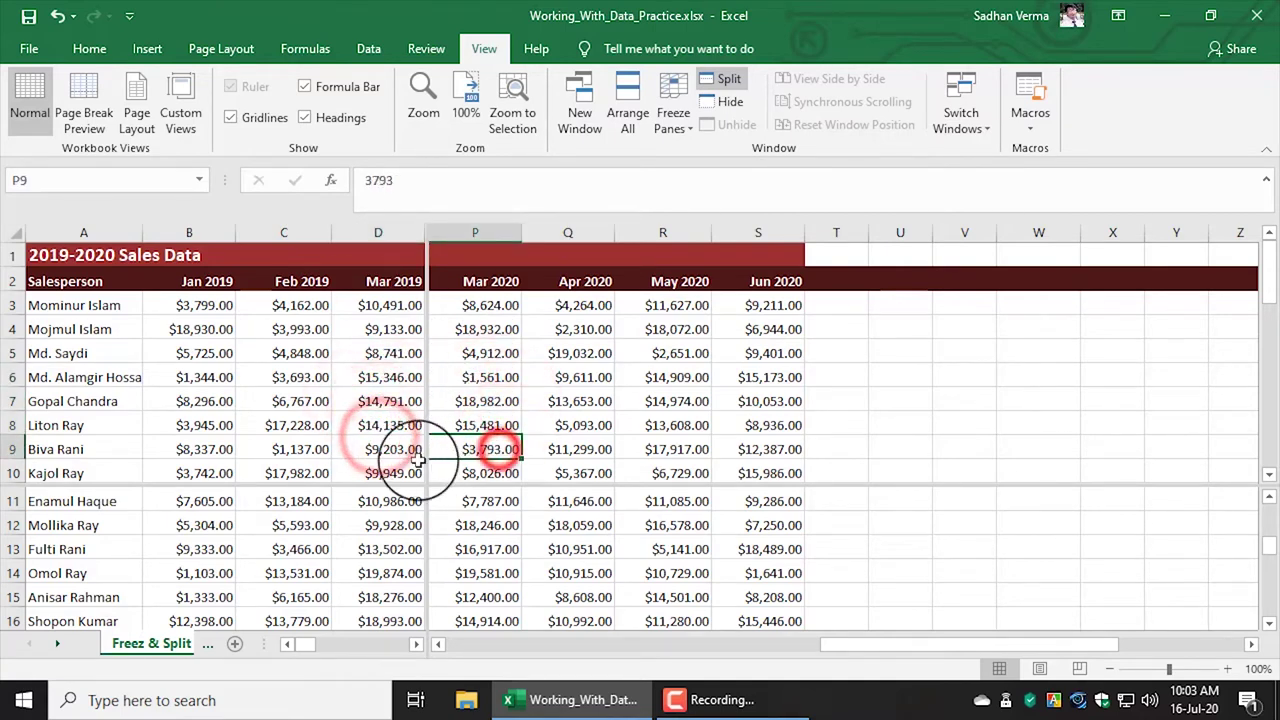
left_click(398, 473)
left_click(495, 476)
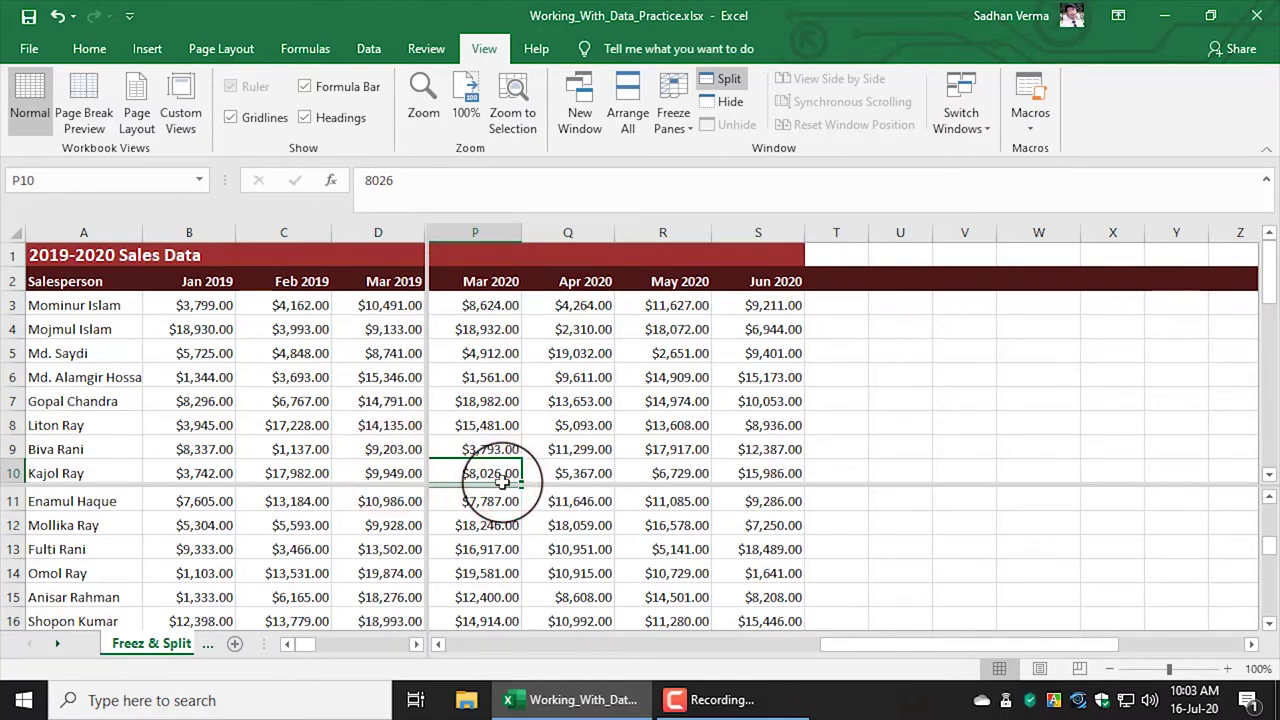
left_click(12, 353)
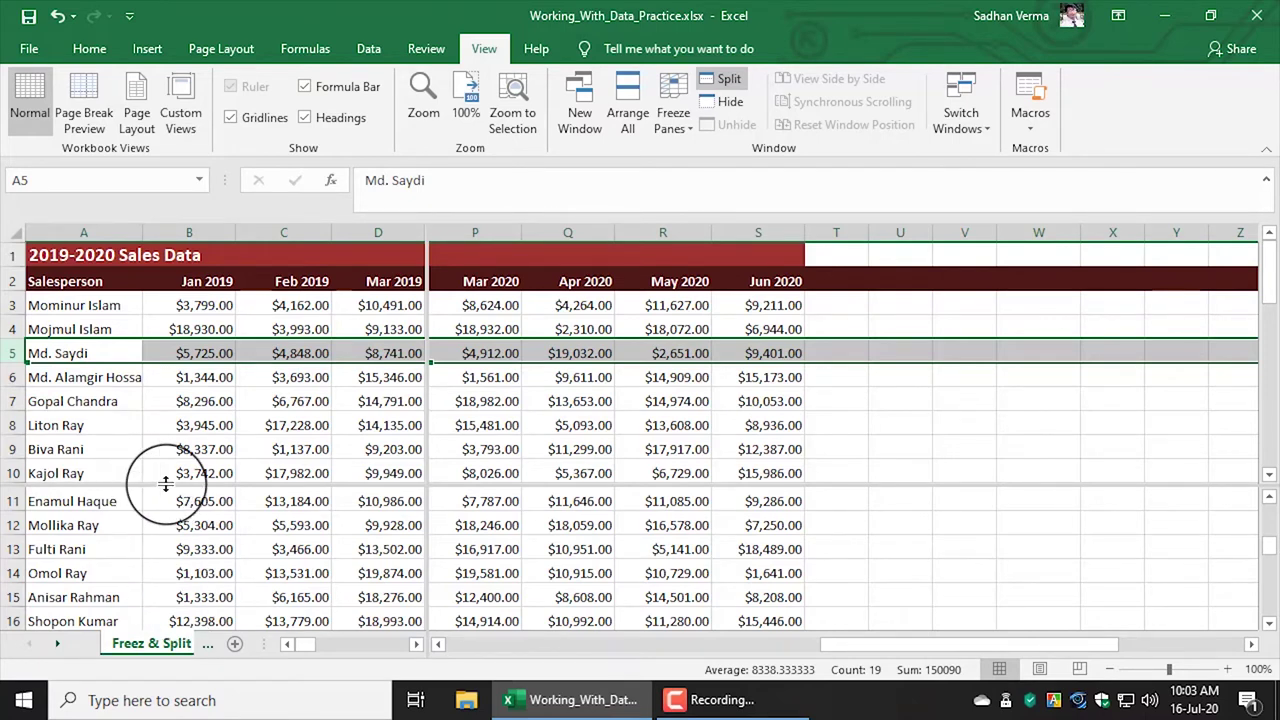
Step: Move the horizontal split to below row 5 and scroll the lower pane to start at row 15
left_click_drag(166, 484, 176, 364)
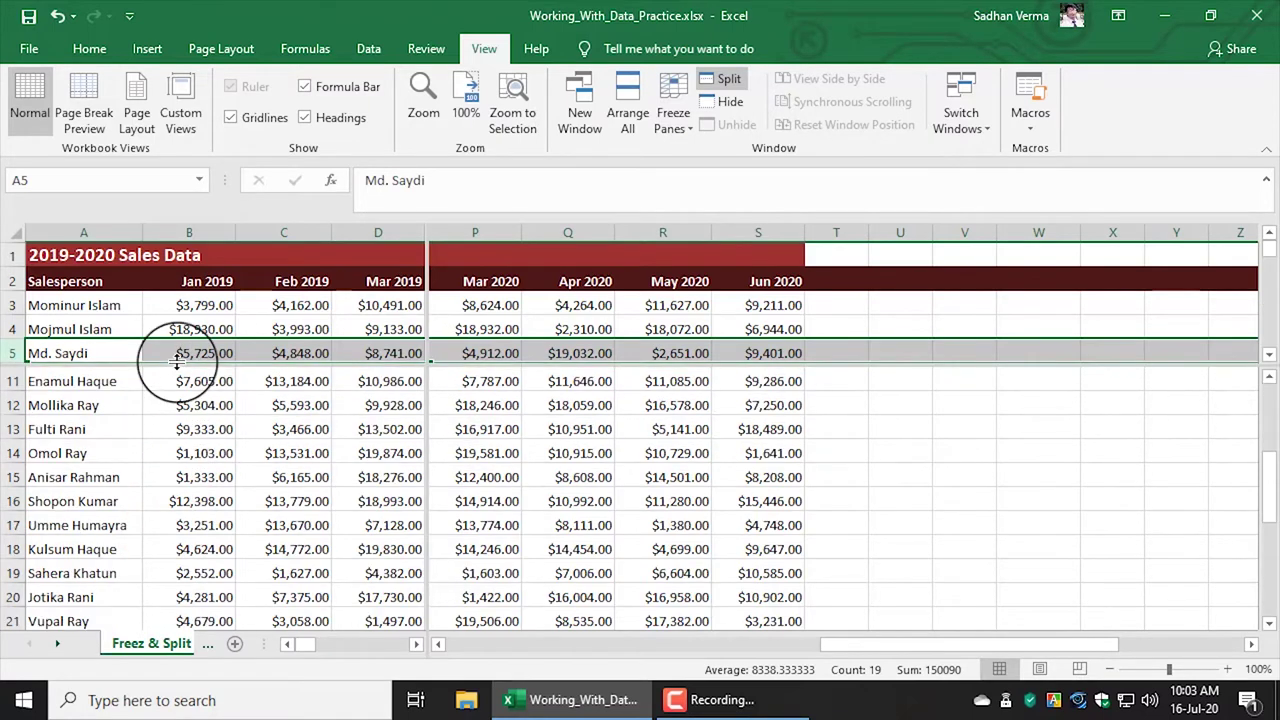
scroll(171, 537, "down", 1)
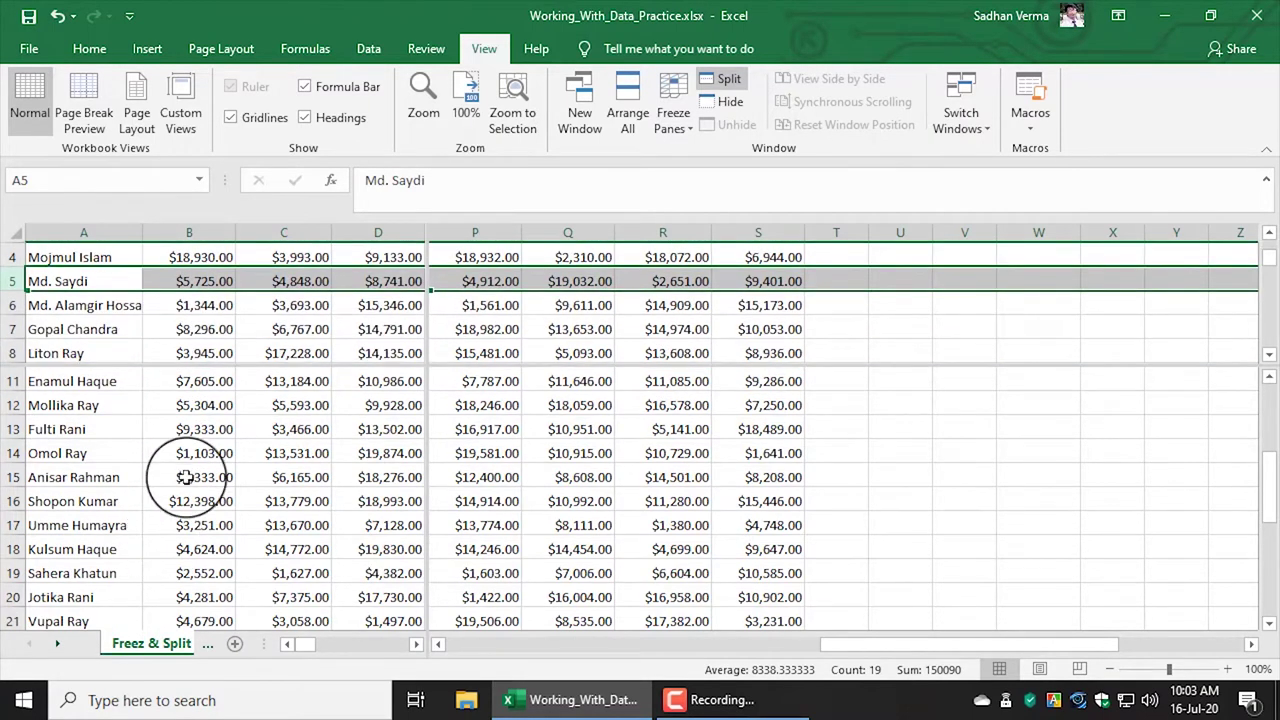
scroll(185, 338, "up", 1)
left_click(140, 405)
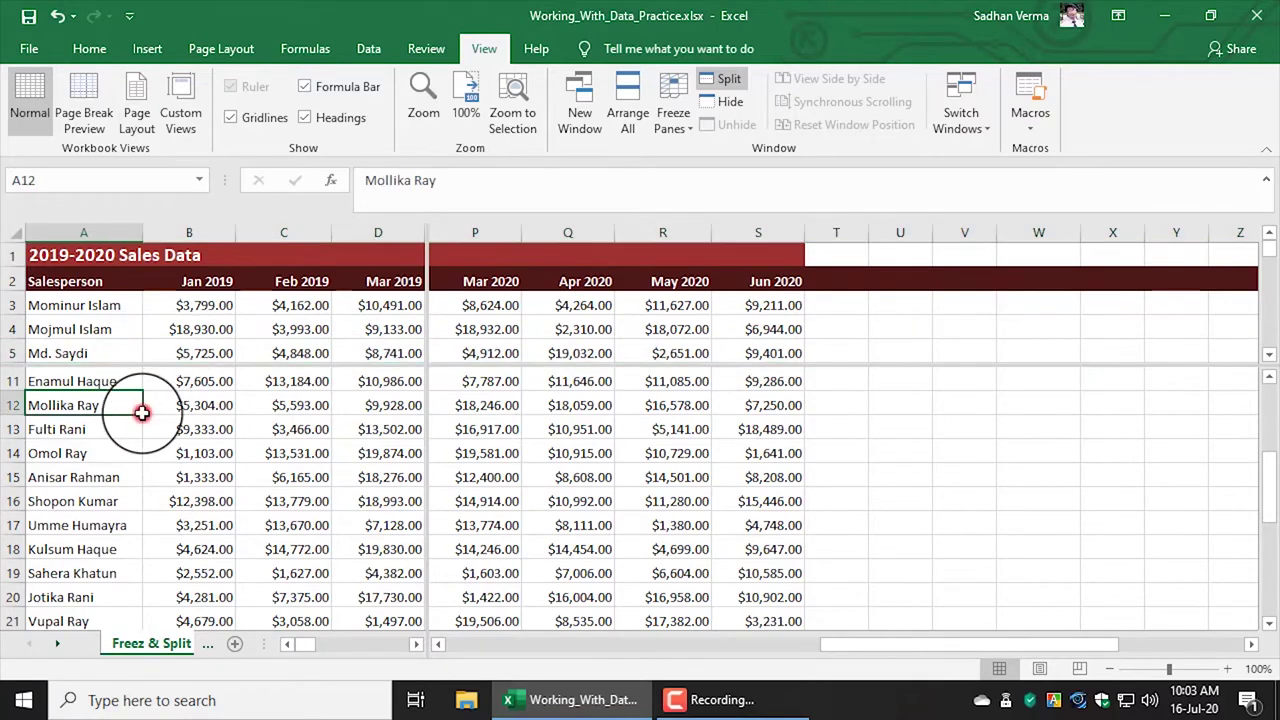
scroll(168, 480, "down", 1)
scroll(168, 480, "down", 1)
scroll(170, 478, "down", 1)
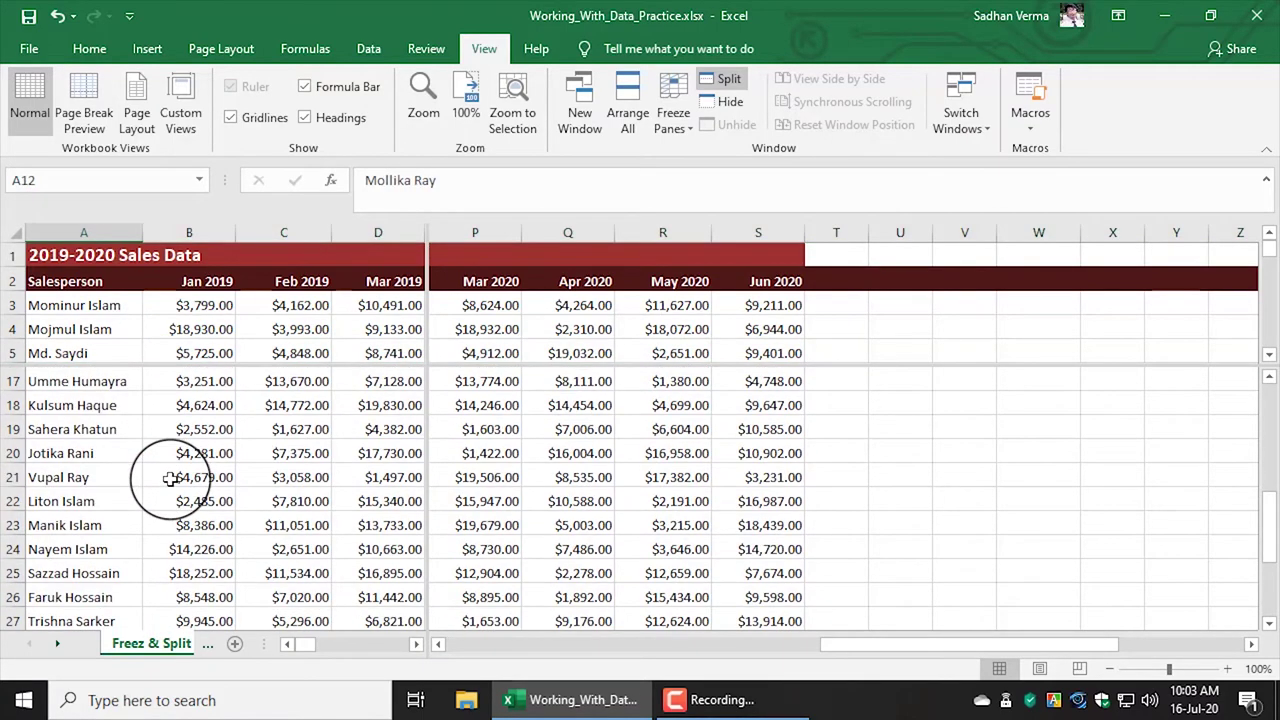
scroll(97, 420, "up", 1)
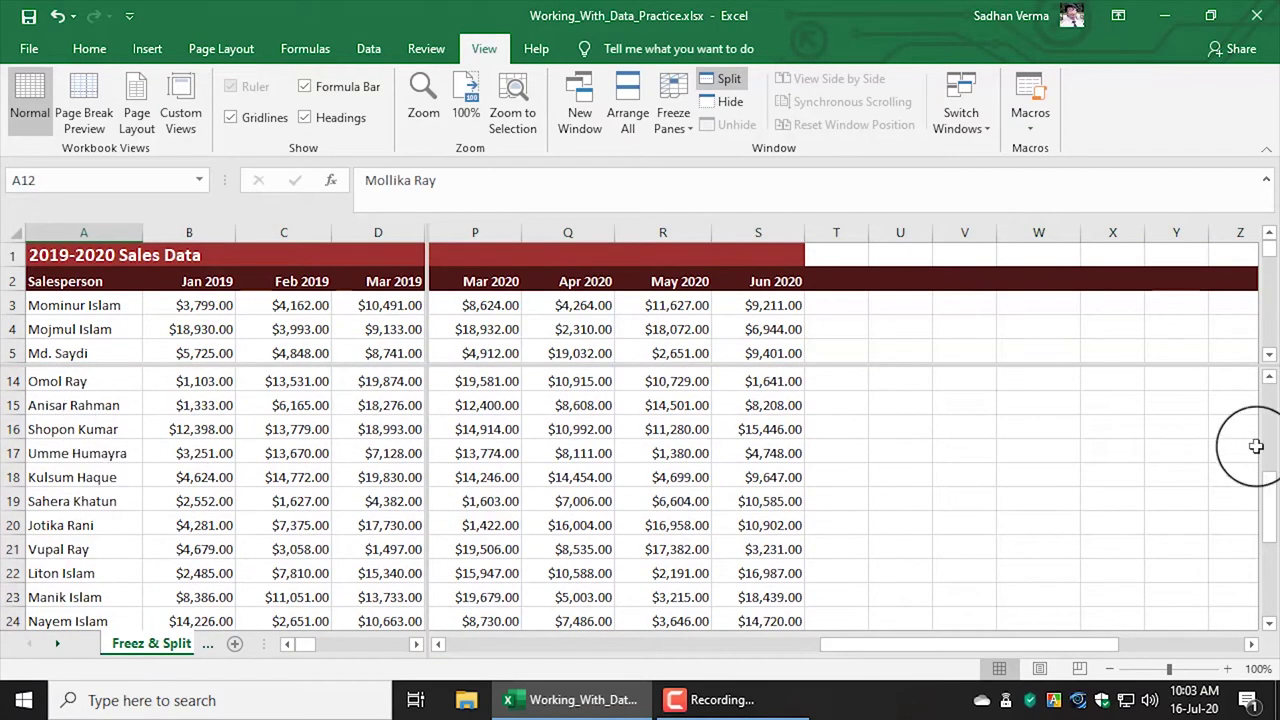
left_click_drag(1266, 518, 1268, 505)
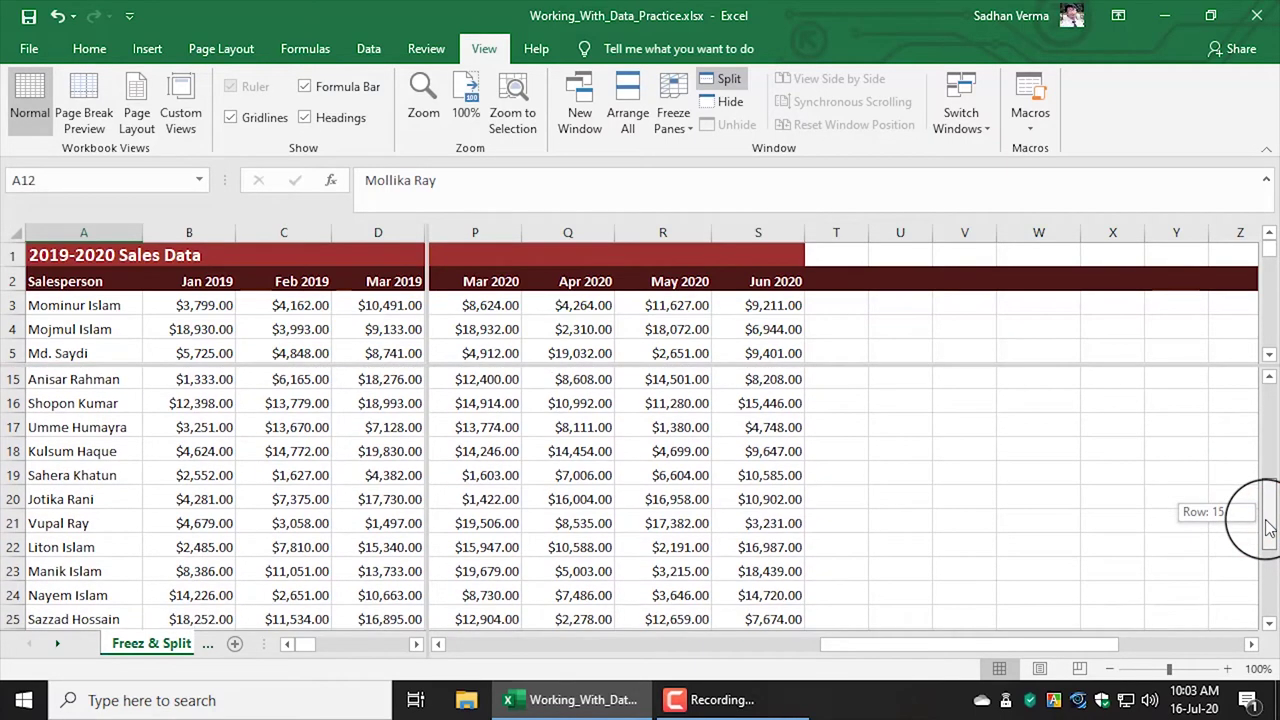
Step: Compare row 5 with row 15 across panes, checking C5/C15, D5/D15 and P5/P15
left_click(12, 381)
left_click(8, 353)
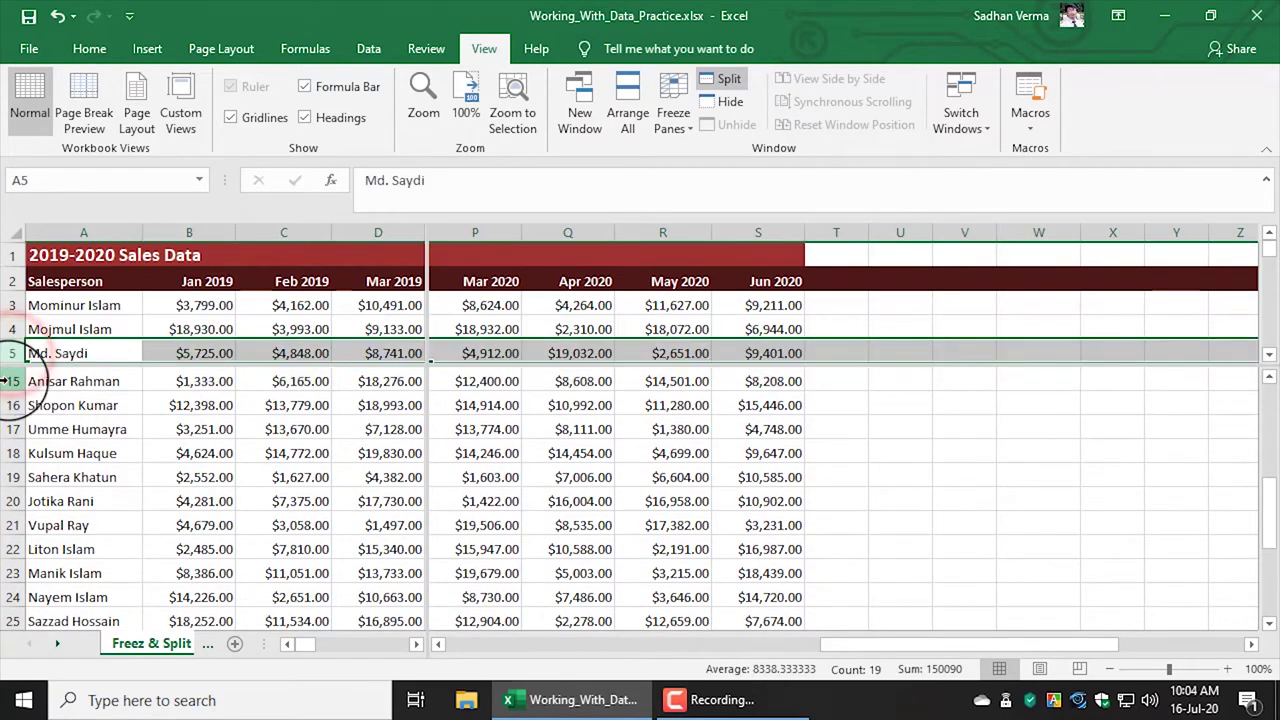
left_click(10, 381)
left_click(285, 355)
left_click(283, 381)
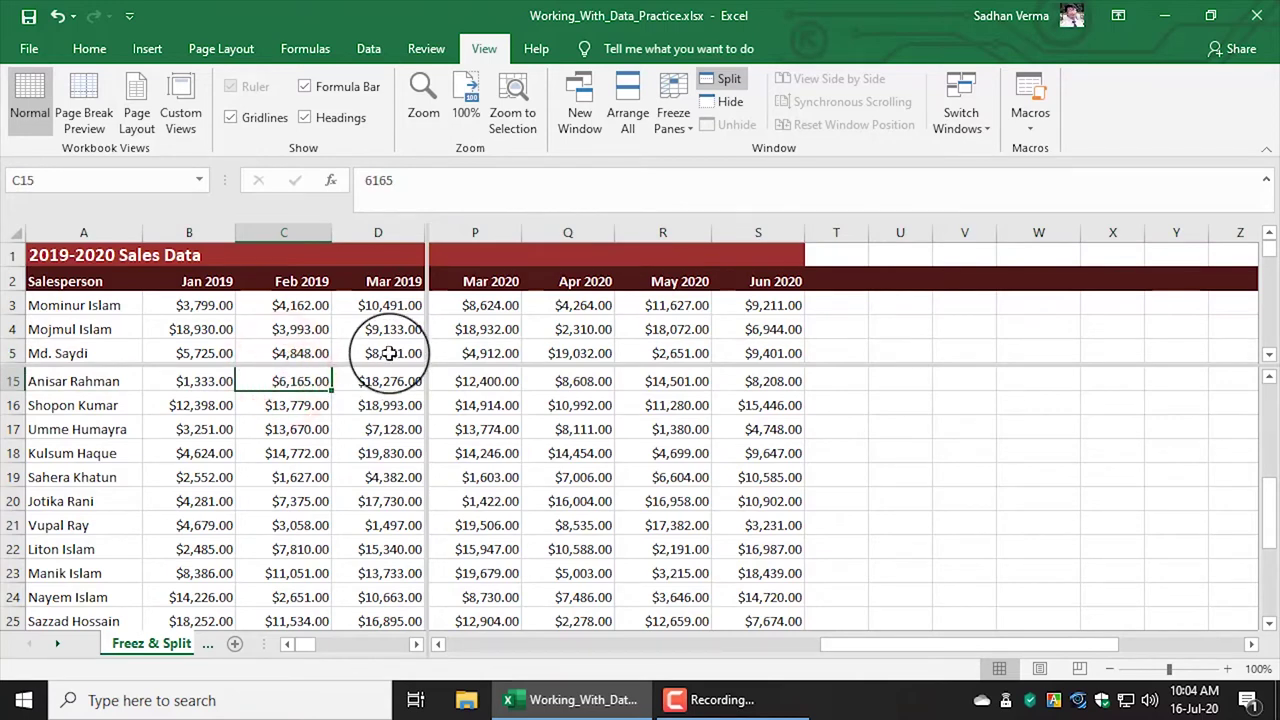
left_click(389, 353)
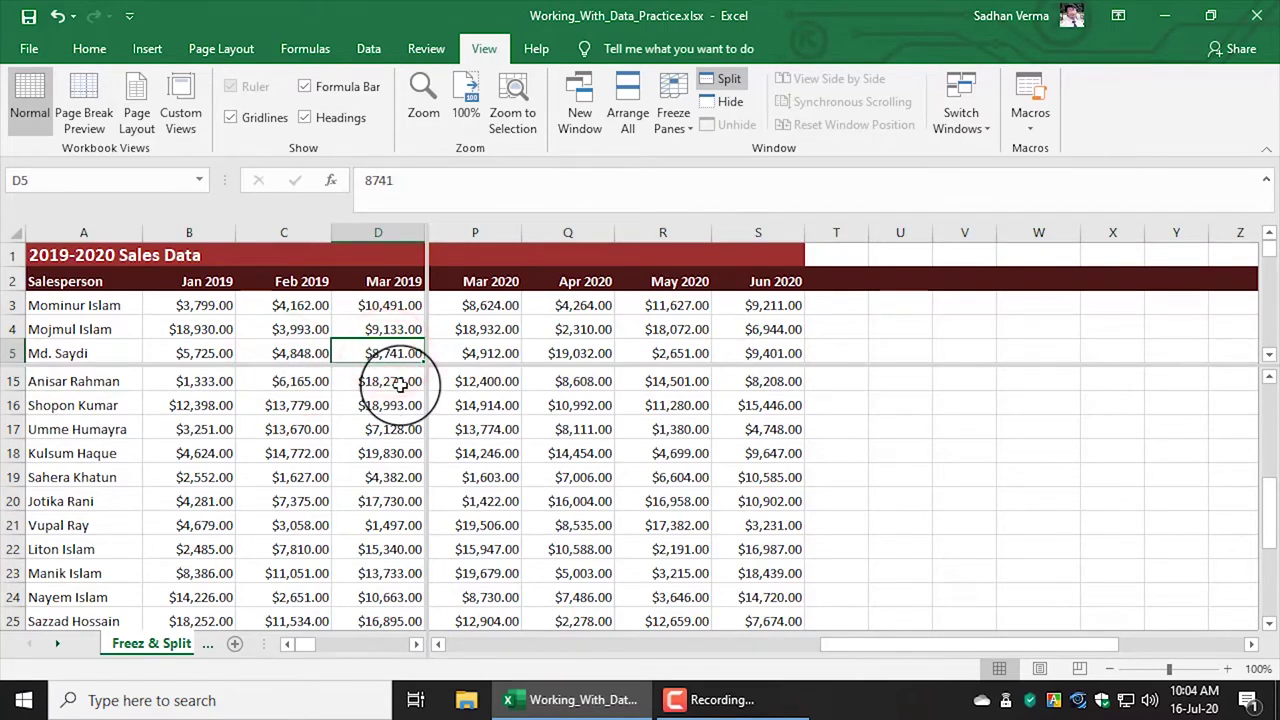
left_click(398, 381)
left_click(488, 353)
left_click(490, 381)
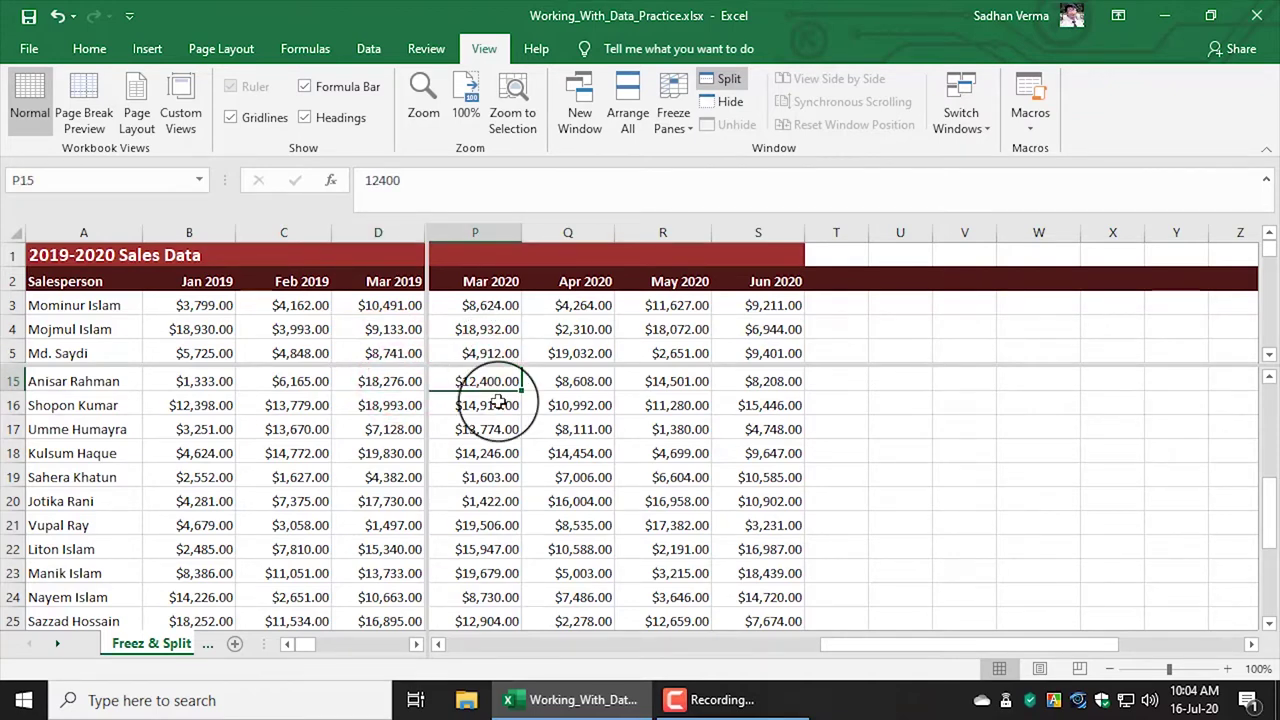
Step: Turn off View > Split and switch to the Sorting Data sheet's camper table
left_click(724, 80)
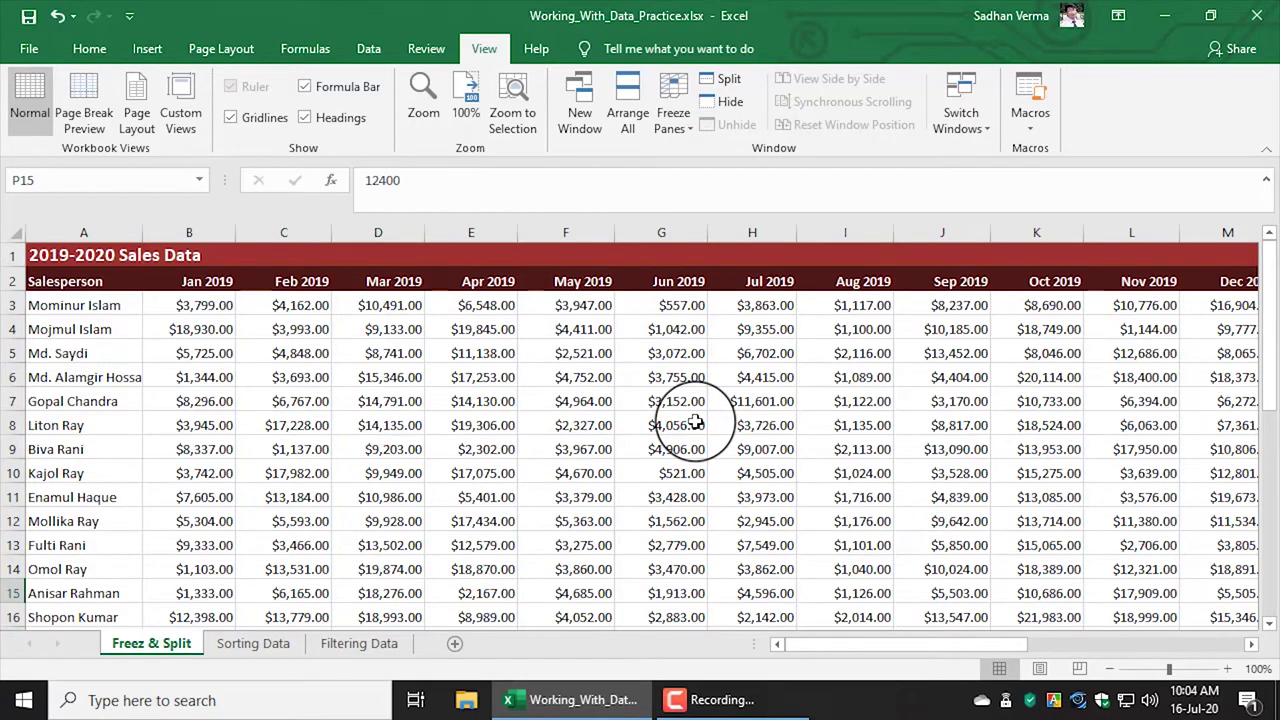
left_click(262, 652)
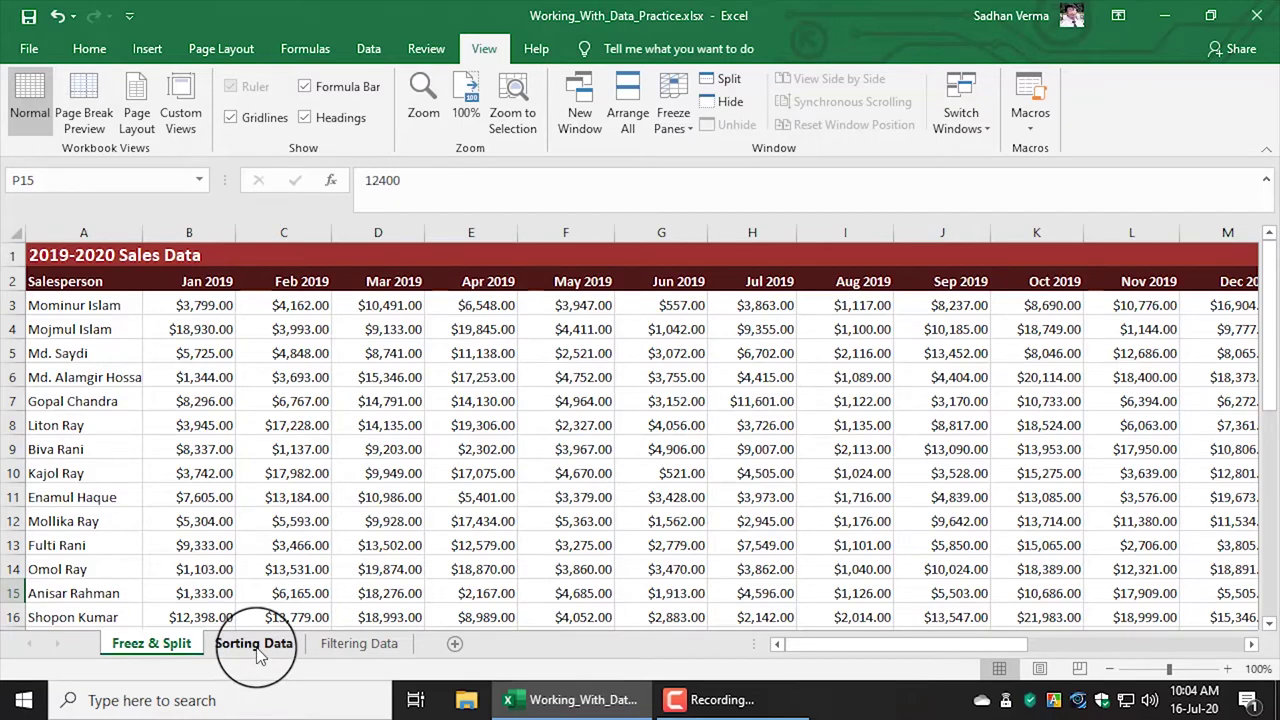
left_click(257, 645)
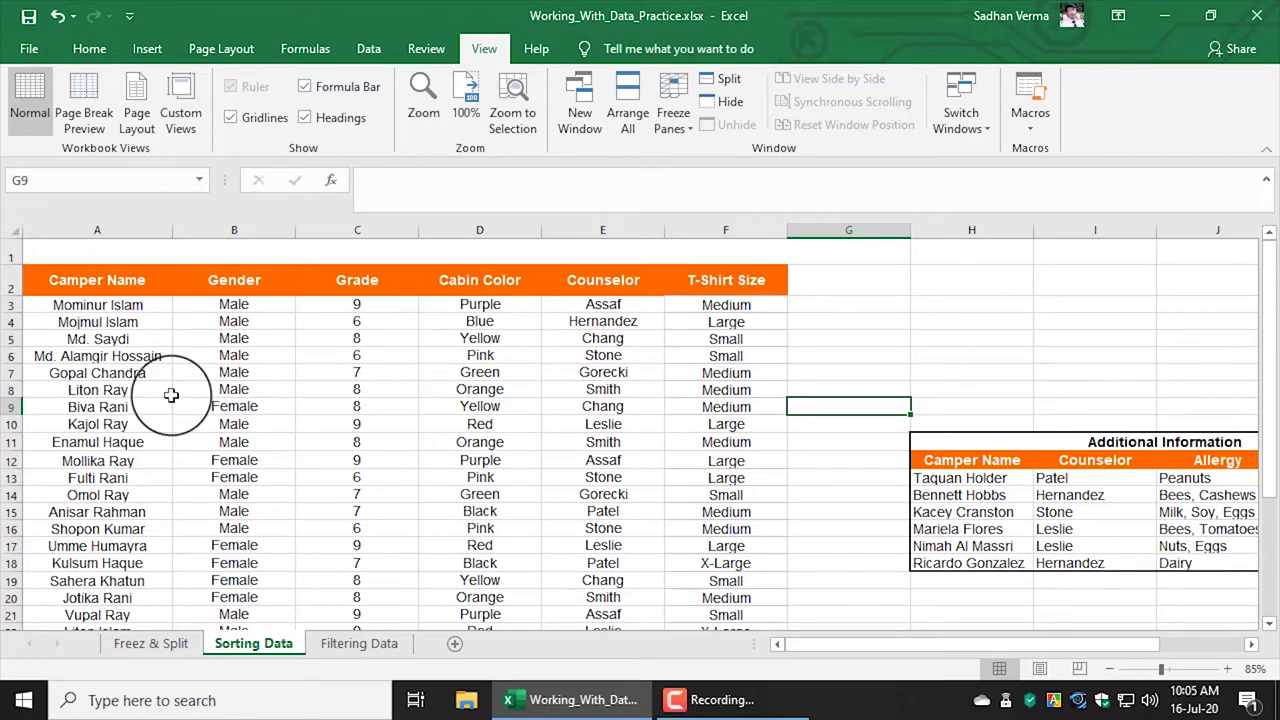
scroll(140, 468, "down", 1)
scroll(135, 465, "up", 1)
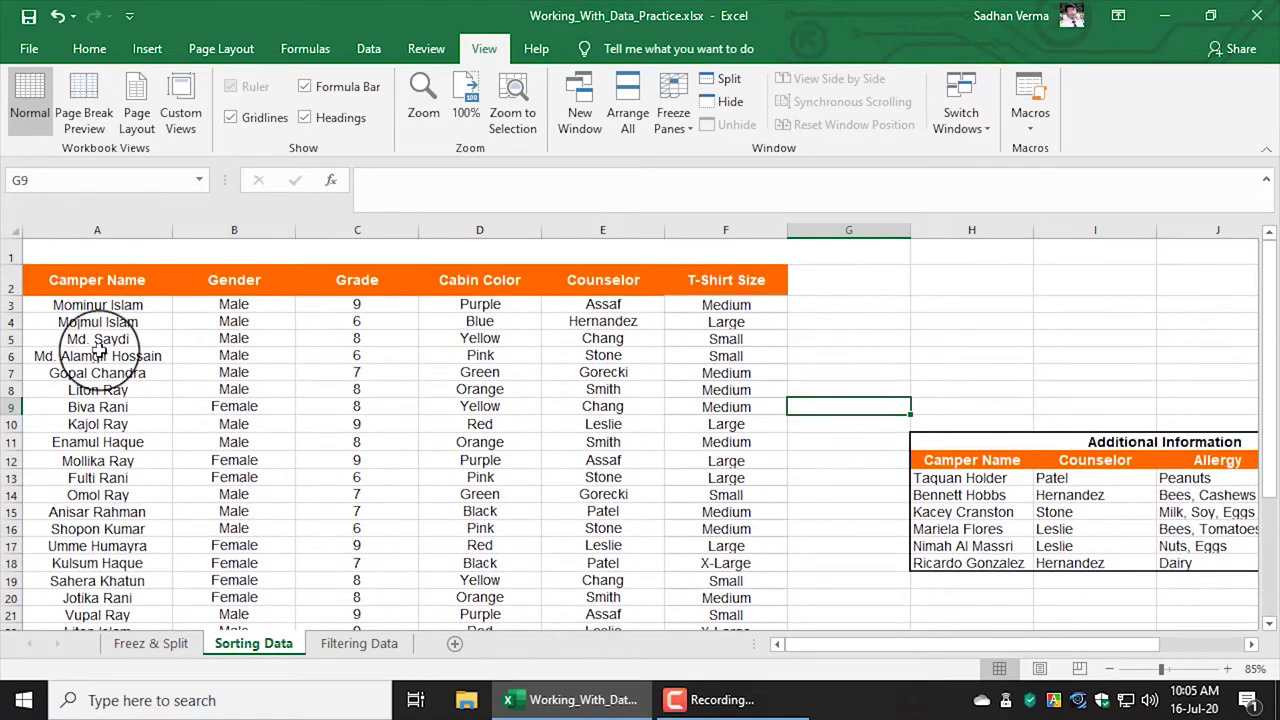
left_click_drag(106, 280, 96, 643)
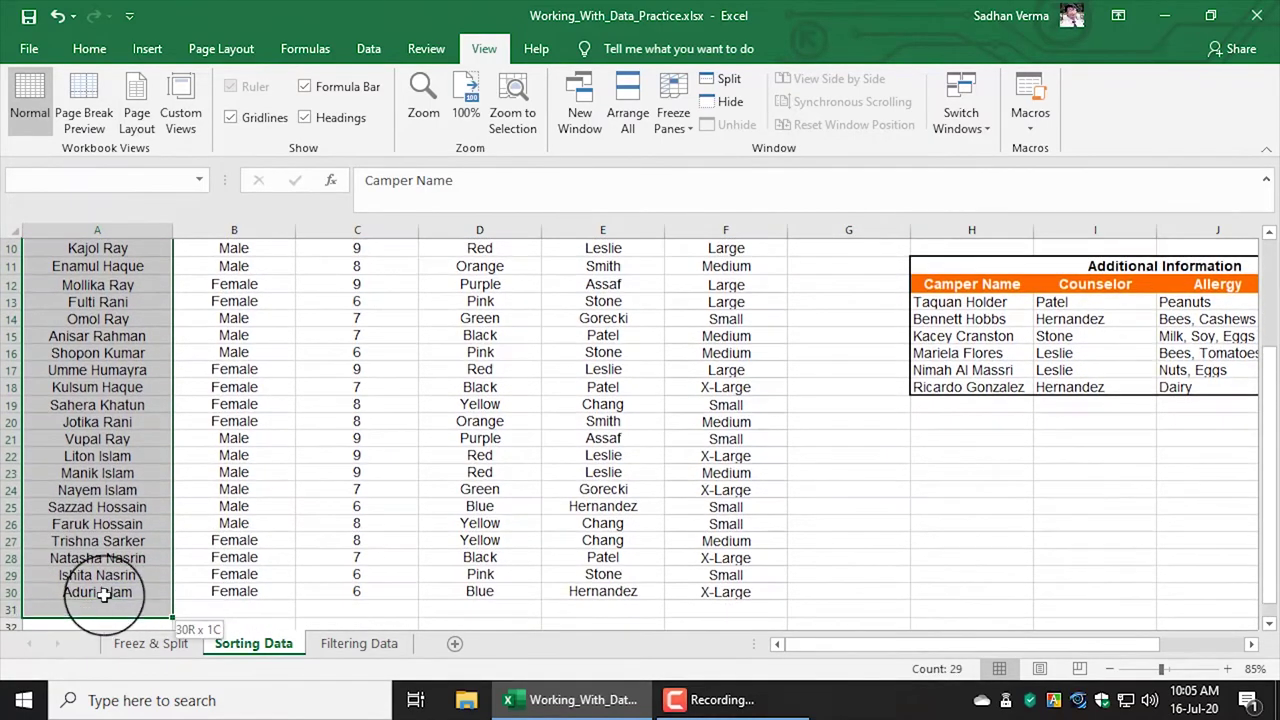
left_click_drag(96, 643, 103, 588)
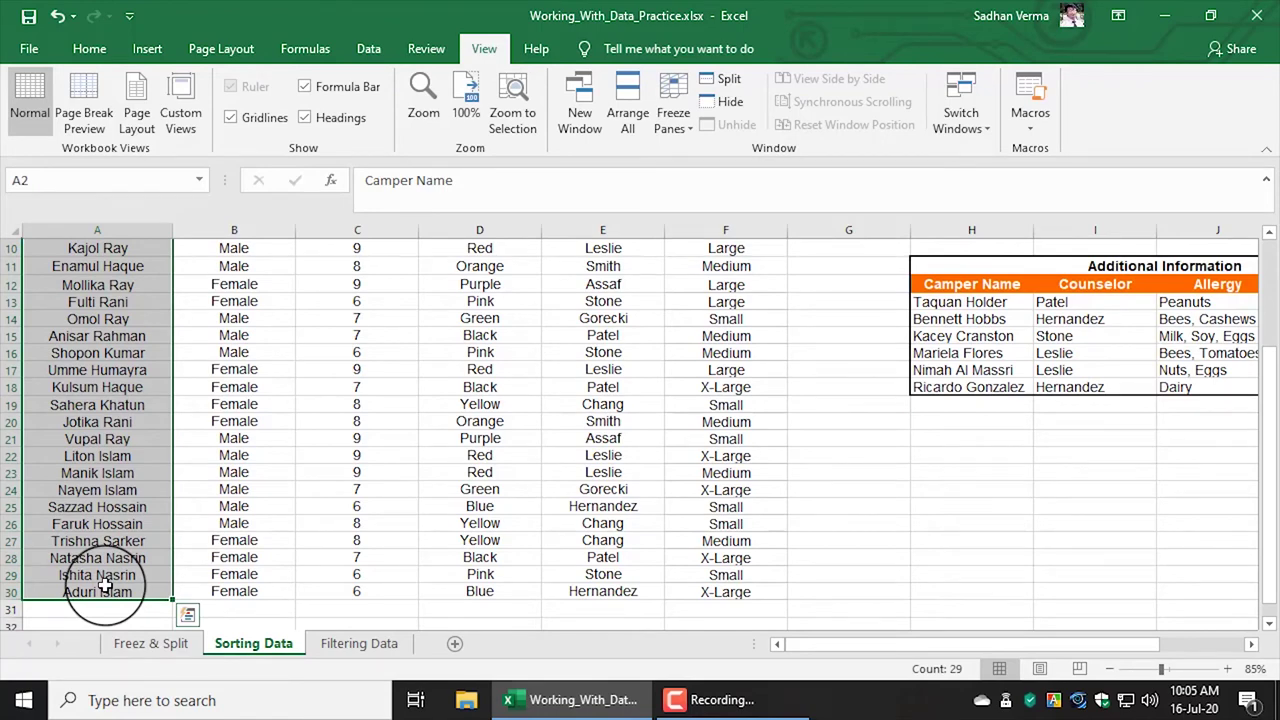
scroll(104, 586, "up", 3)
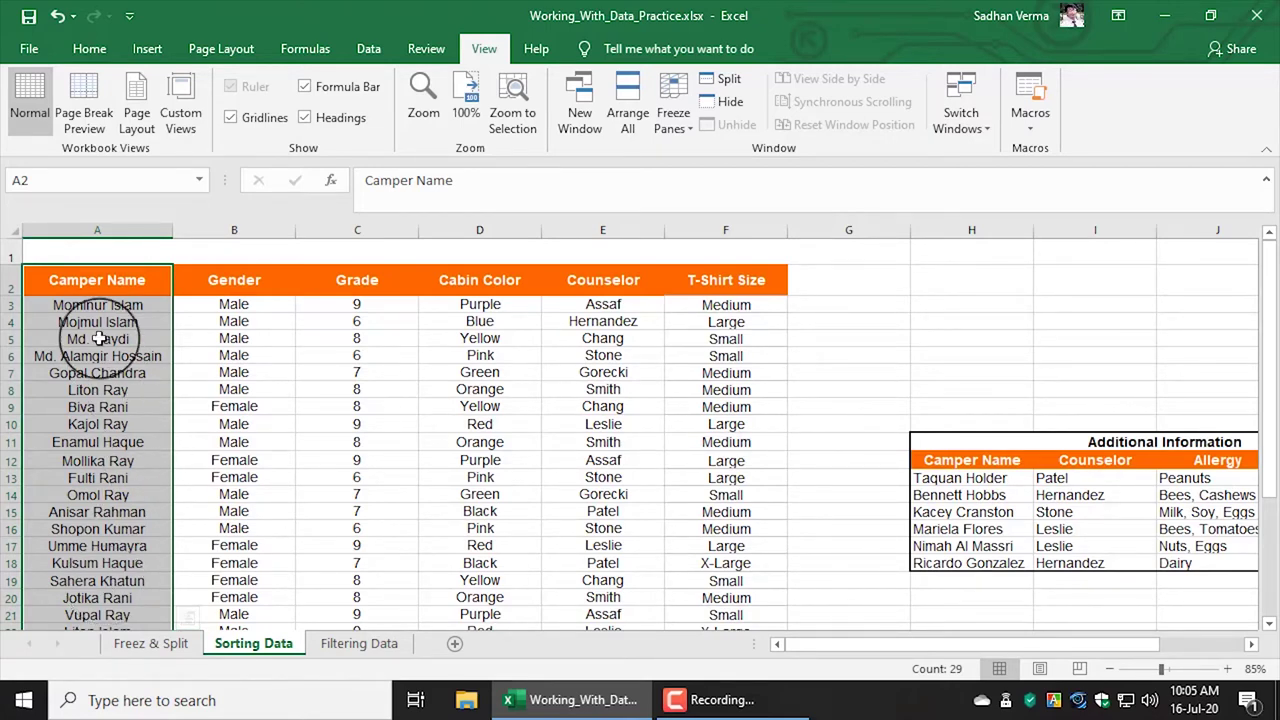
left_click(88, 306)
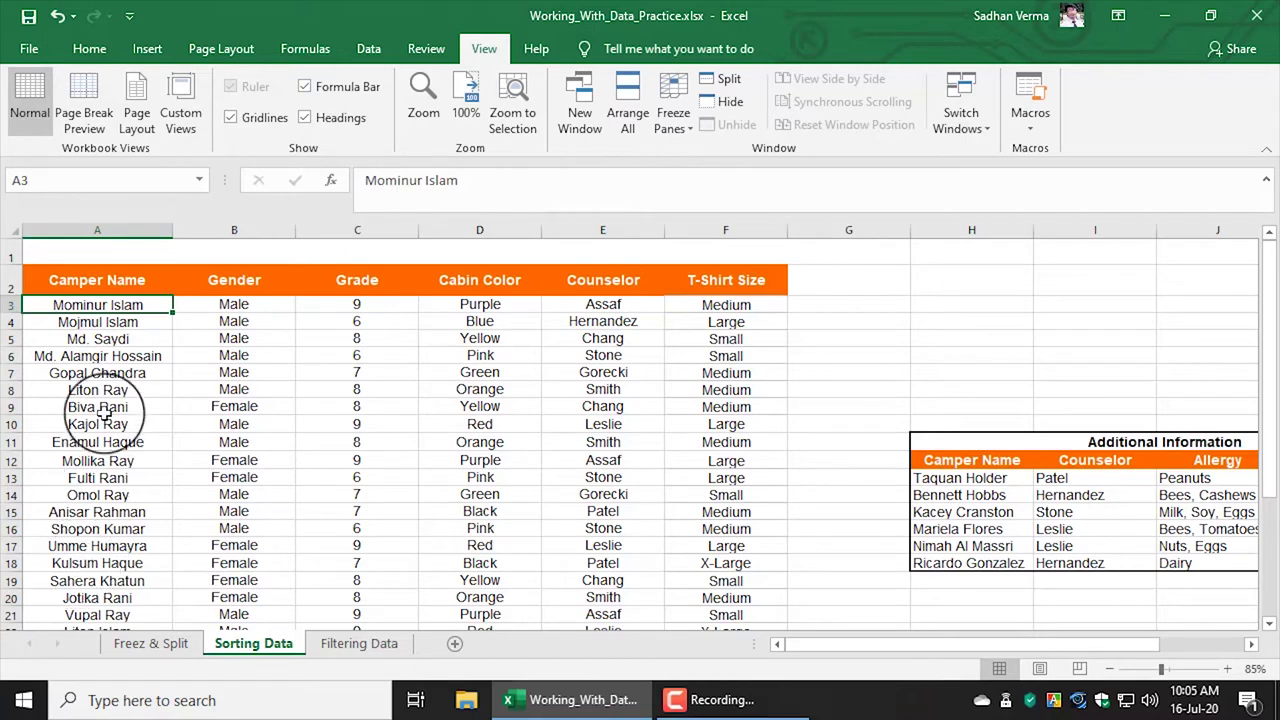
left_click_drag(110, 305, 100, 610)
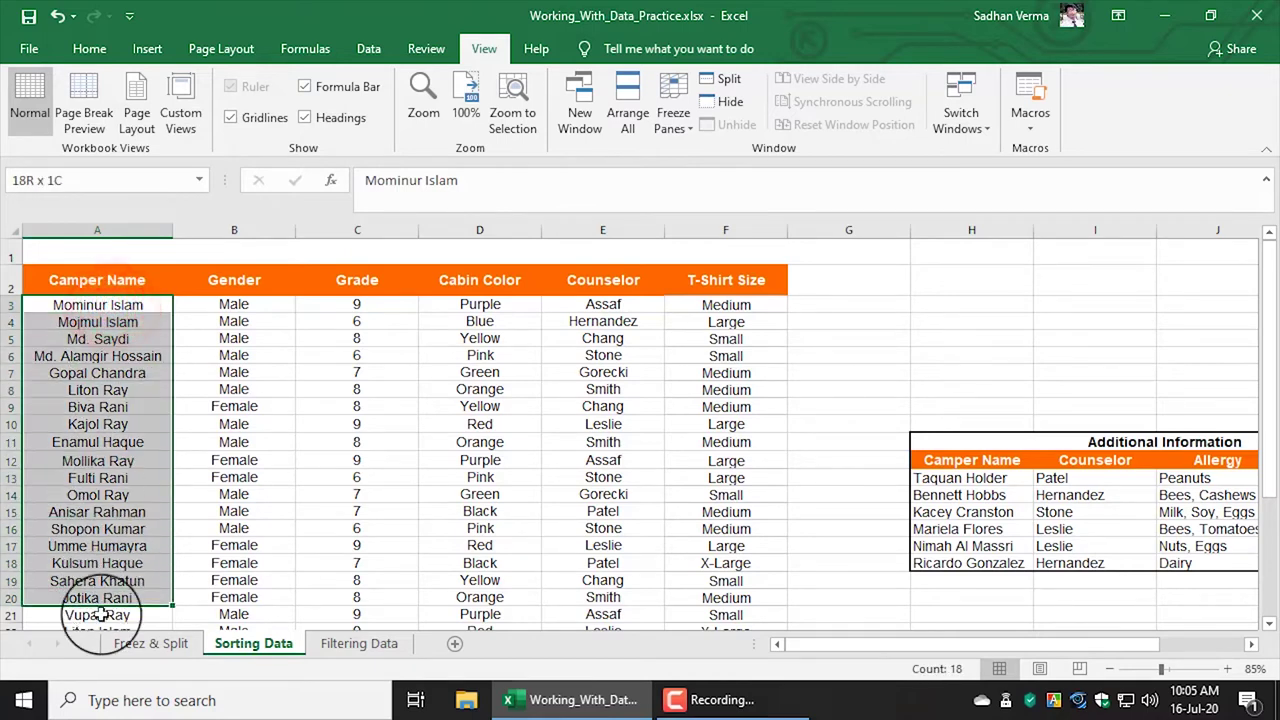
left_click(110, 508)
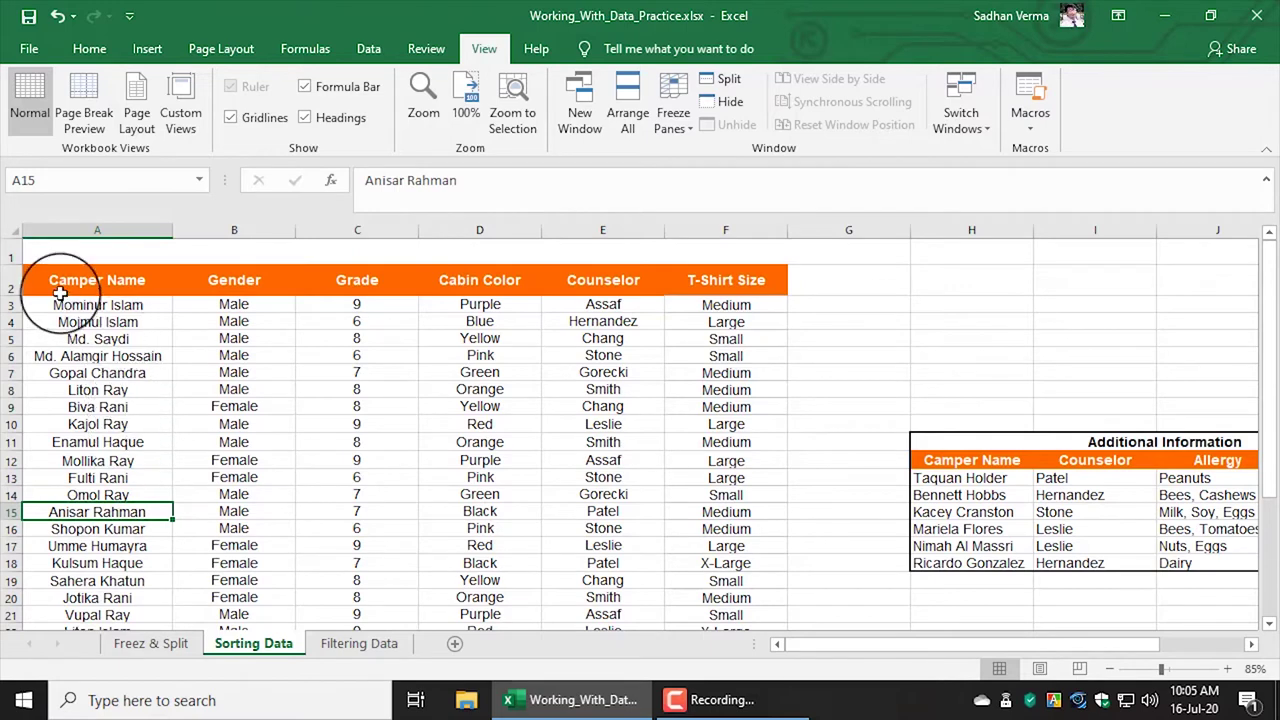
left_click_drag(55, 280, 725, 572)
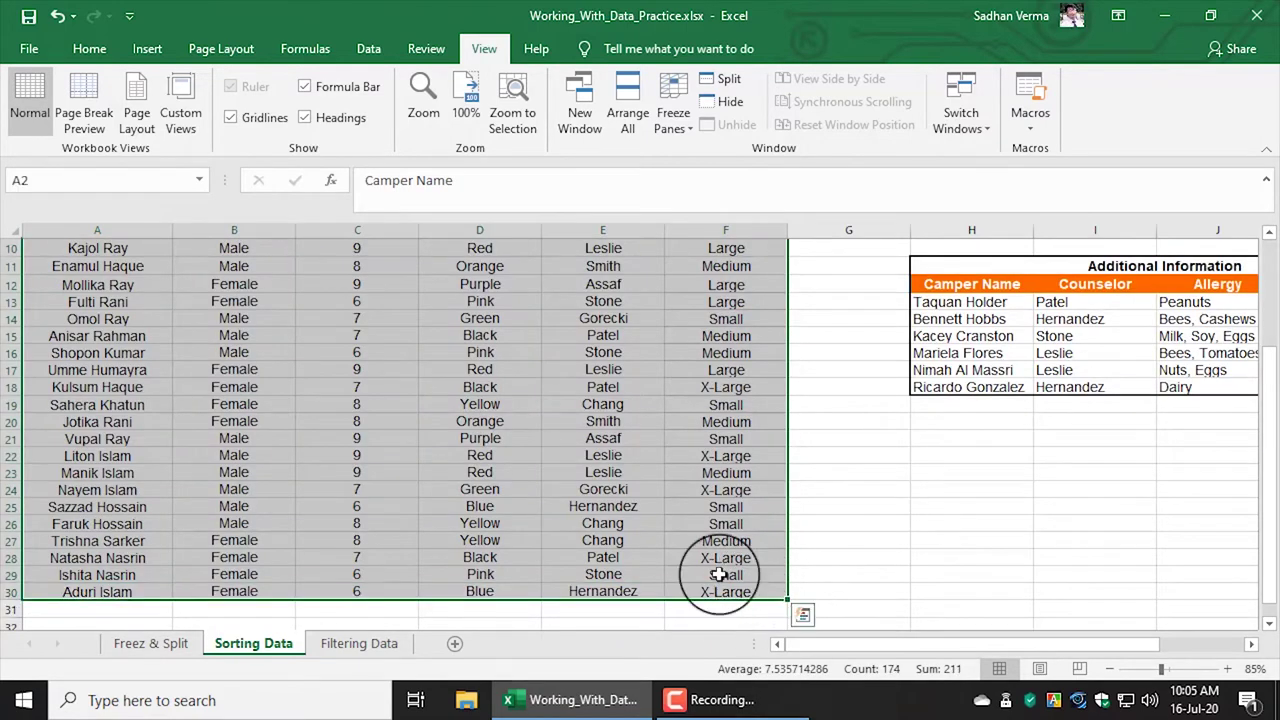
scroll(508, 509, "up", 3)
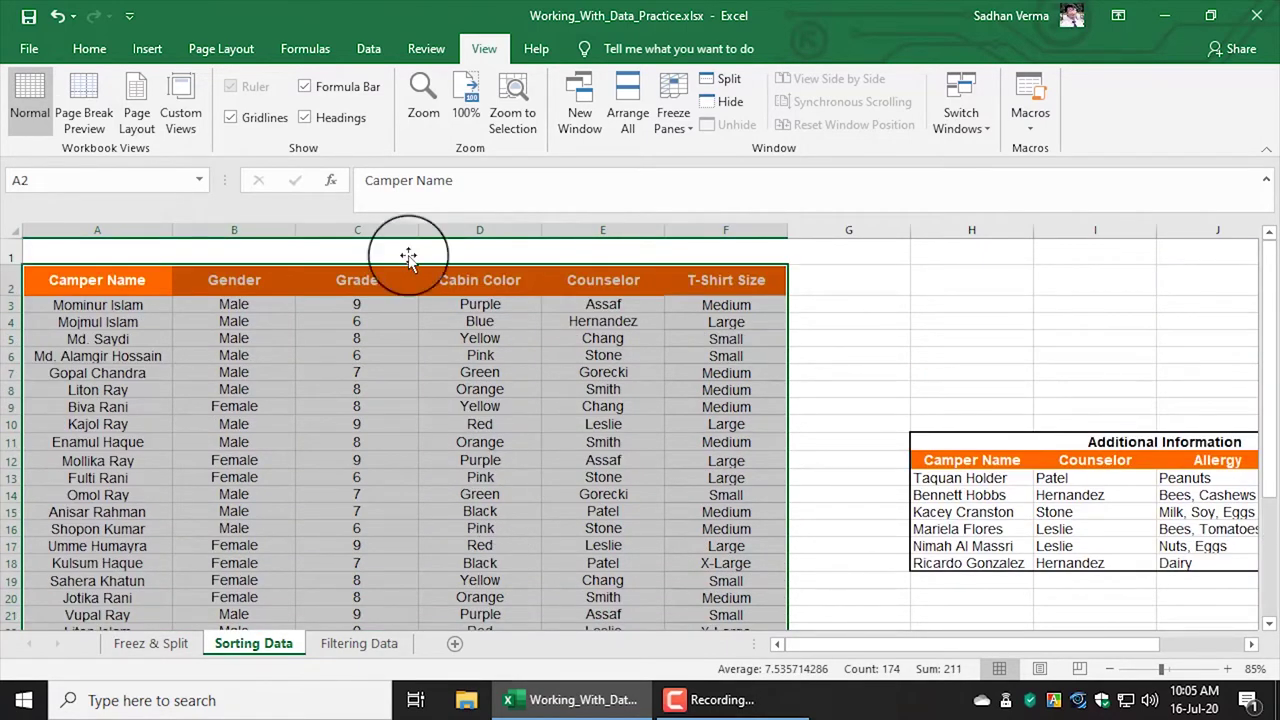
left_click(369, 52)
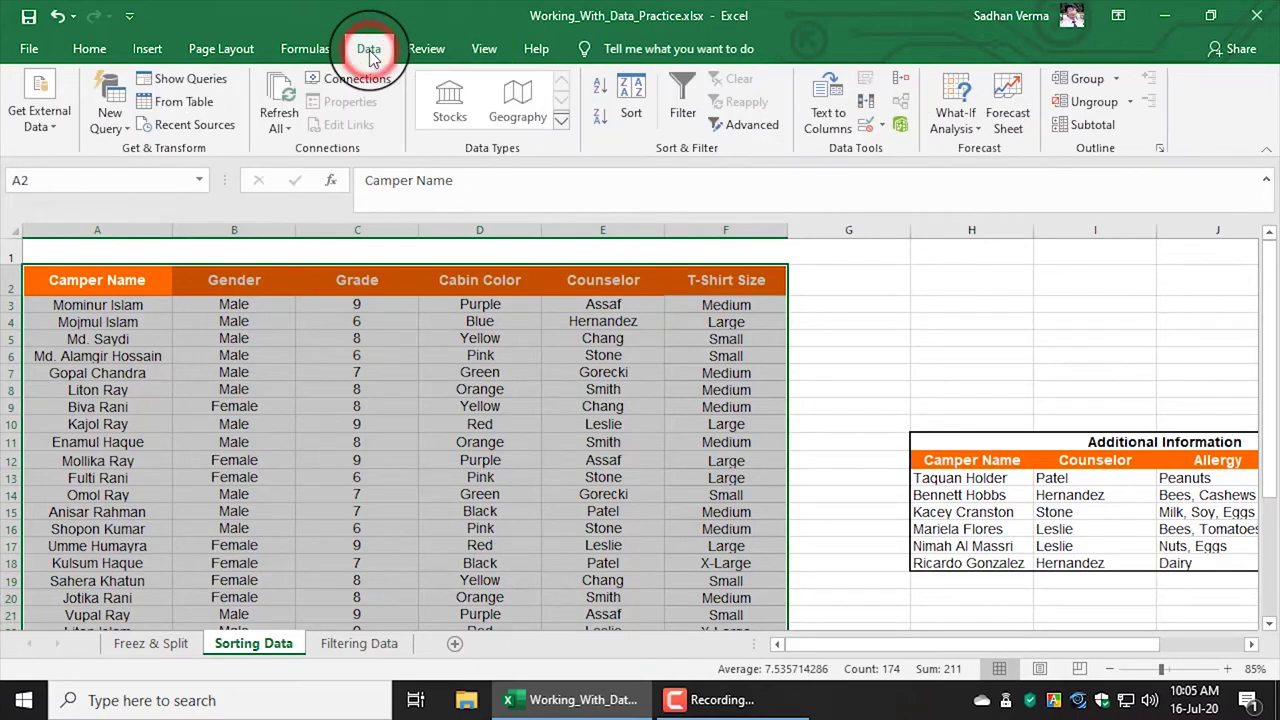
left_click(600, 90)
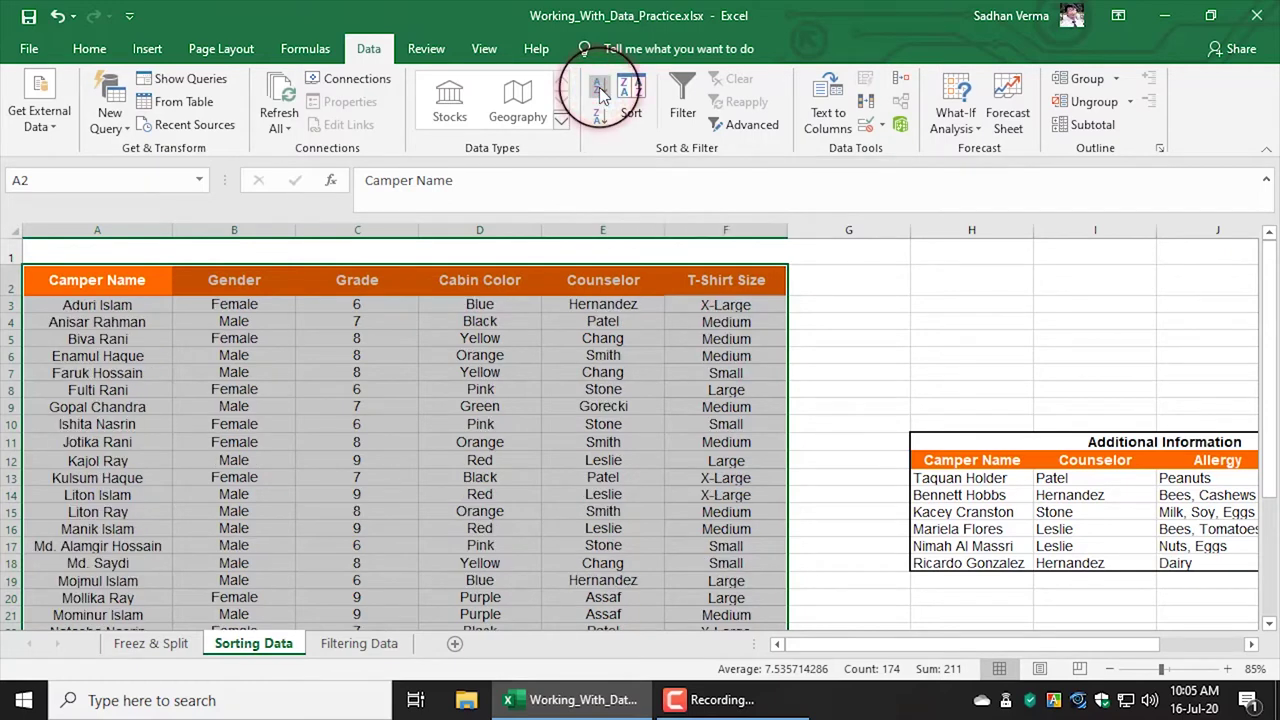
left_click(100, 311)
left_click(100, 311)
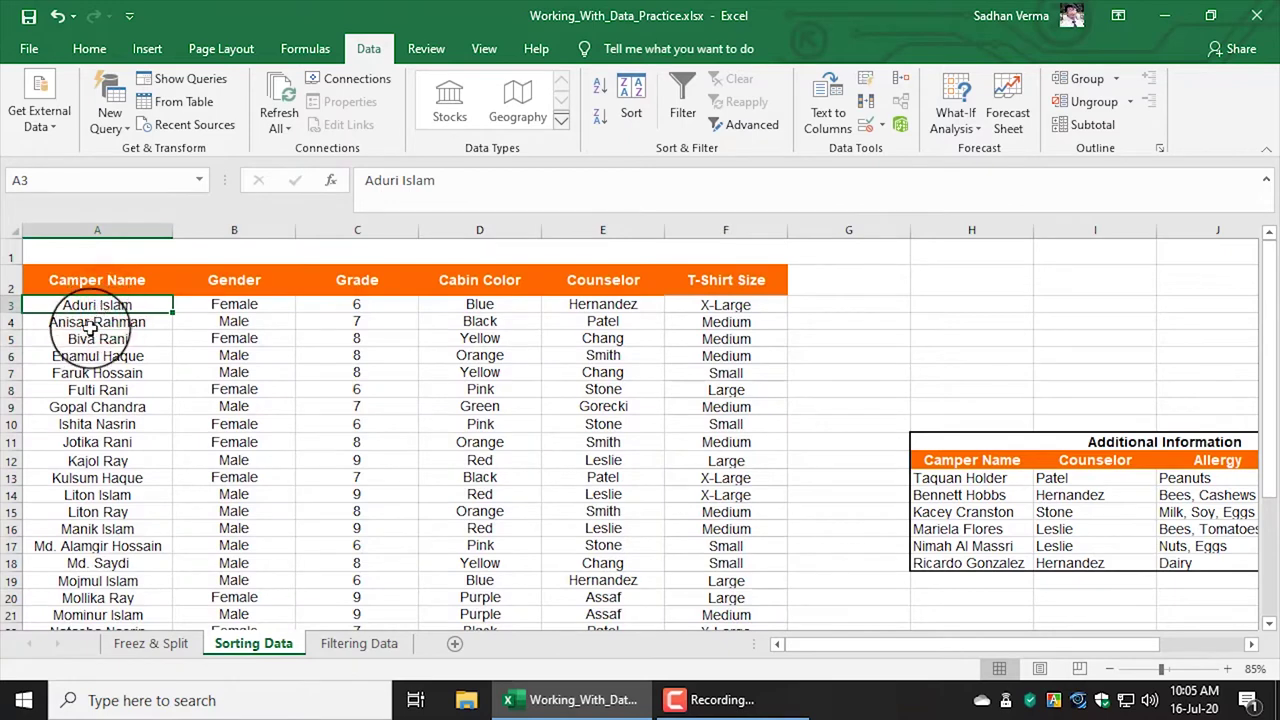
left_click(88, 339)
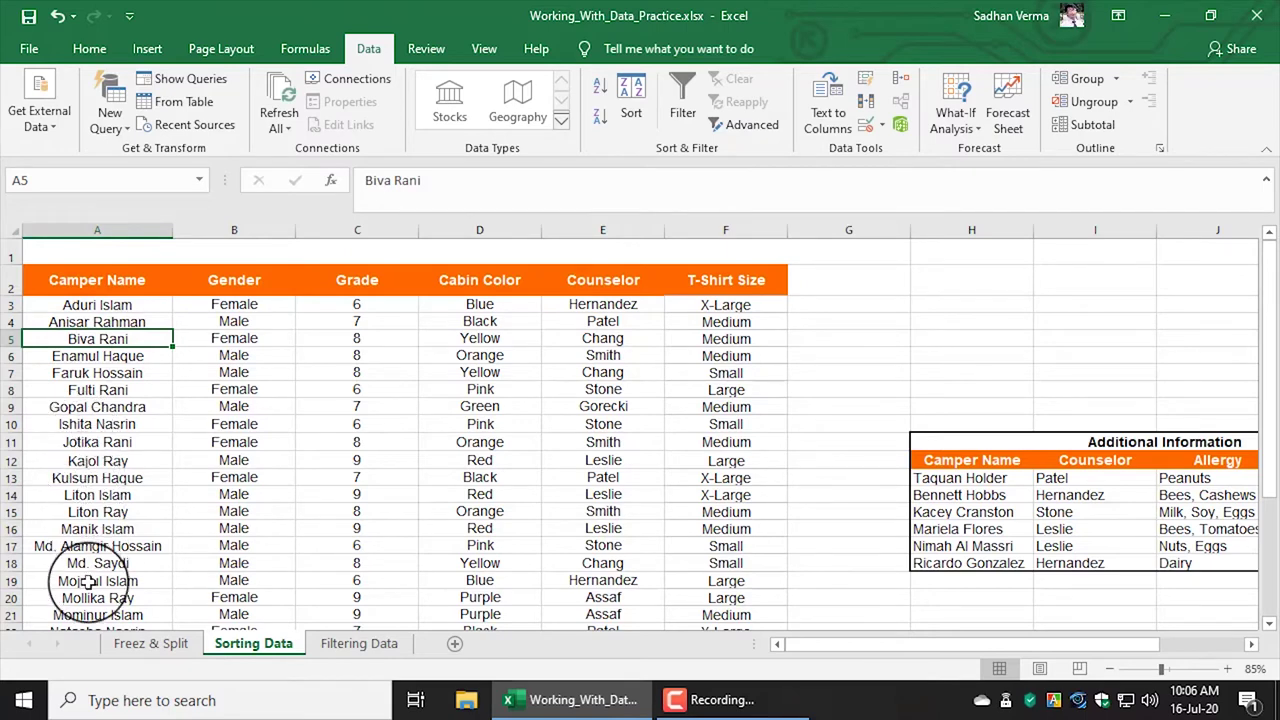
scroll(98, 563, "down", 1)
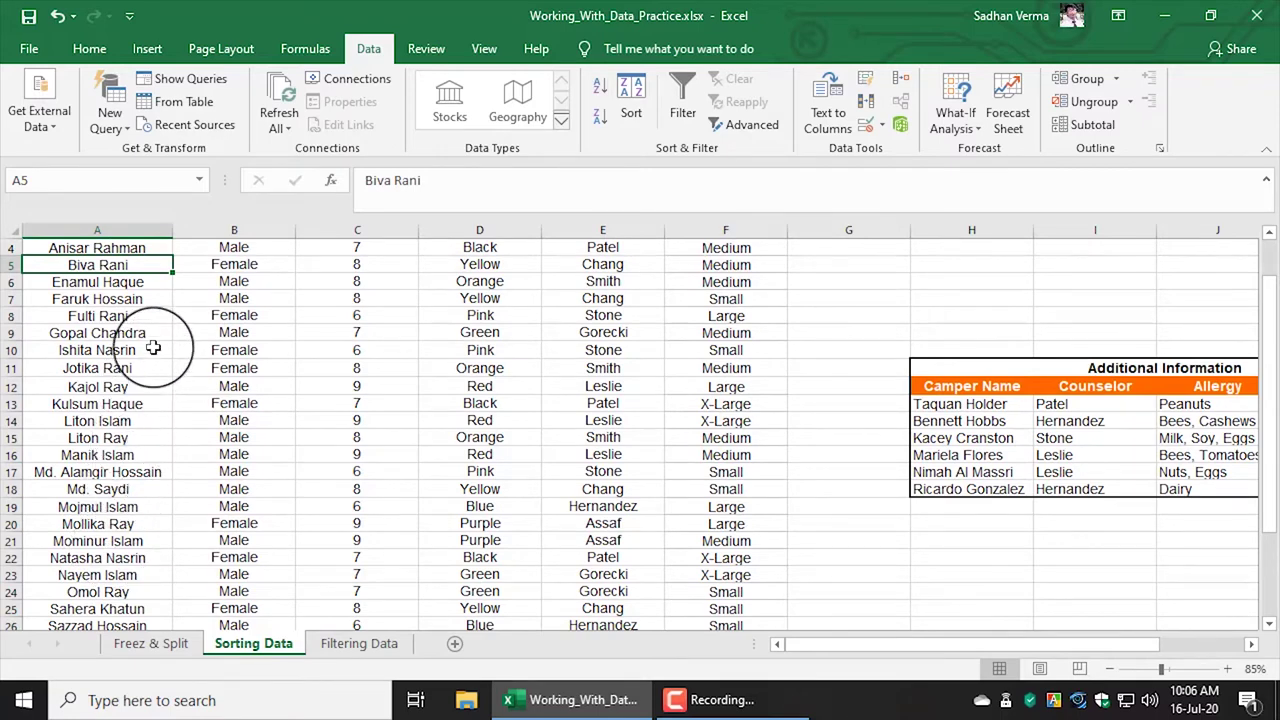
scroll(145, 392, "up", 1)
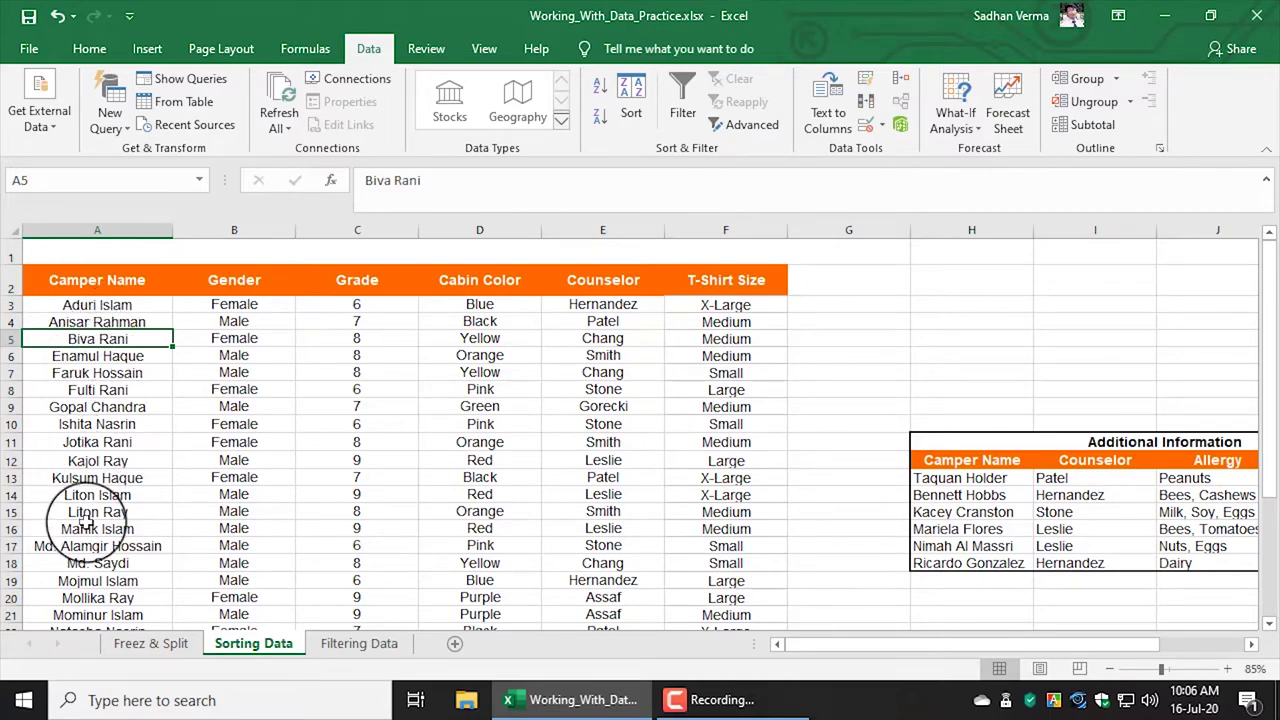
scroll(84, 546, "down", 1)
scroll(84, 546, "down", 1)
scroll(84, 555, "down", 2)
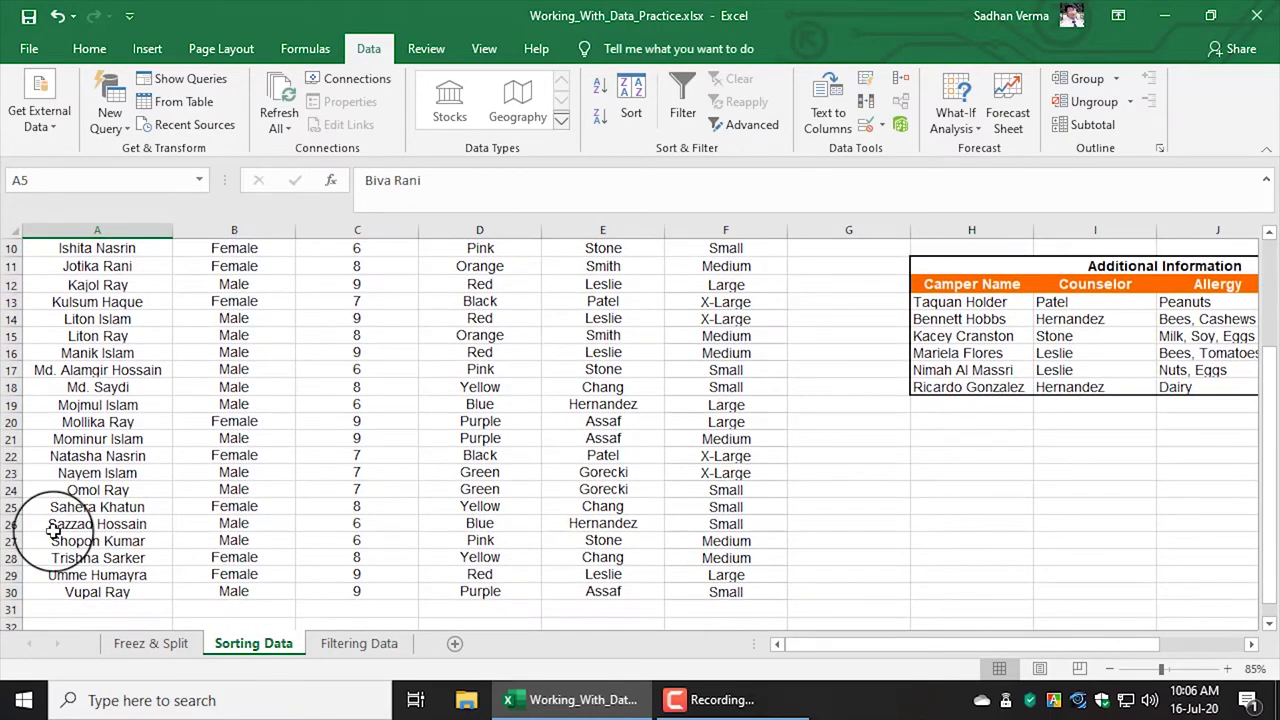
left_click(52, 526)
scroll(60, 500, "up", 3)
left_click(97, 389)
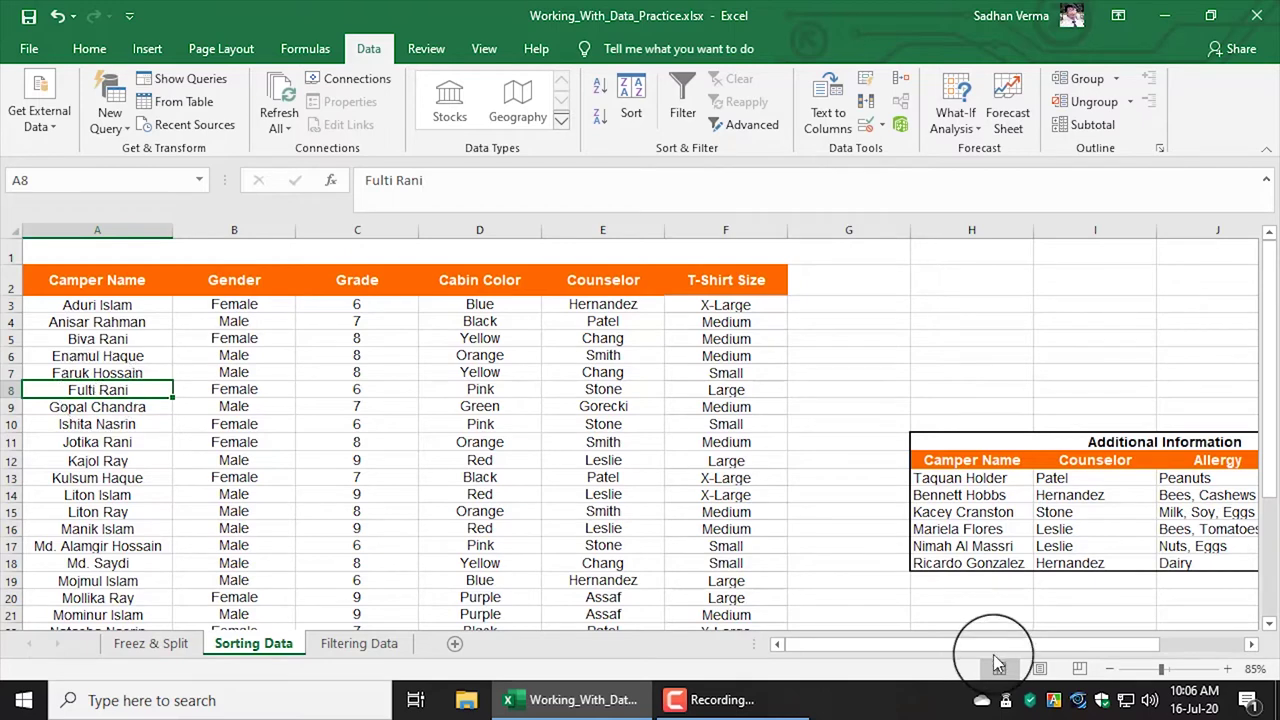
Step: Select the Additional Information table H12:K18 with its headers and apply Sort A to Z
left_click_drag(995, 647, 1060, 650)
mouse_move(693, 441)
left_mouse_down()
mouse_move(1000, 488)
mouse_move(1075, 545)
left_mouse_up()
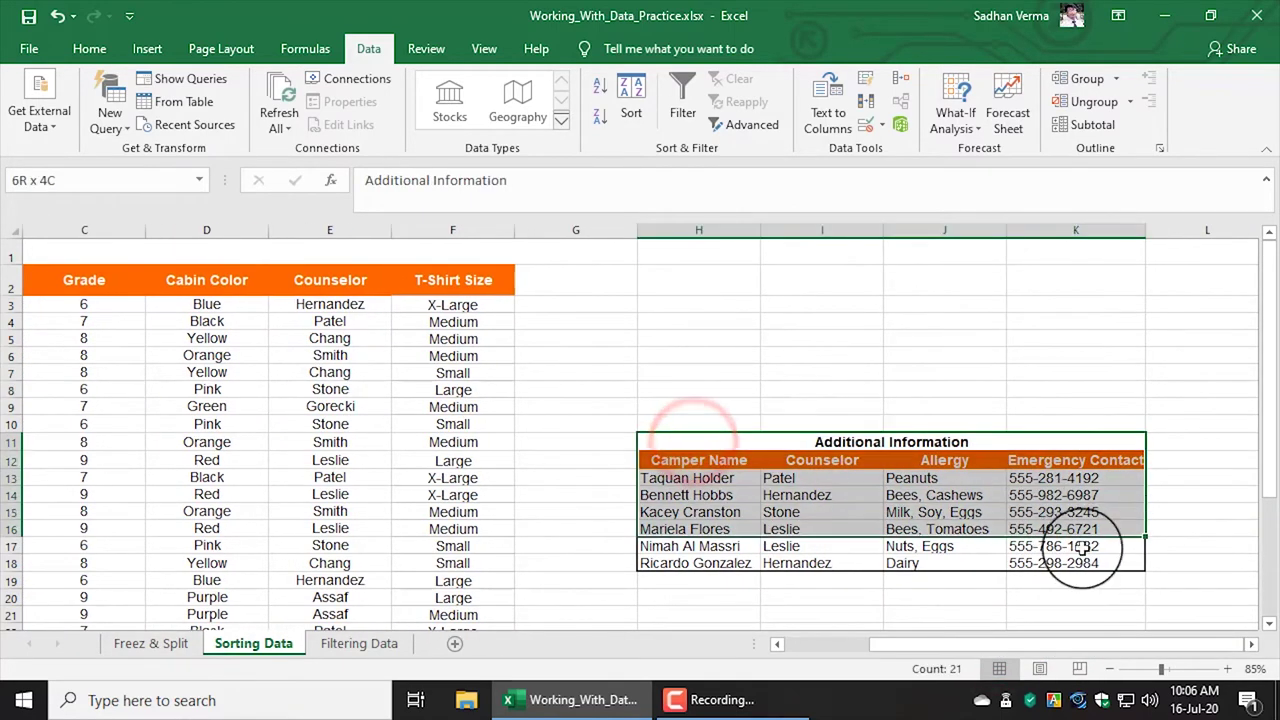
left_click(944, 495)
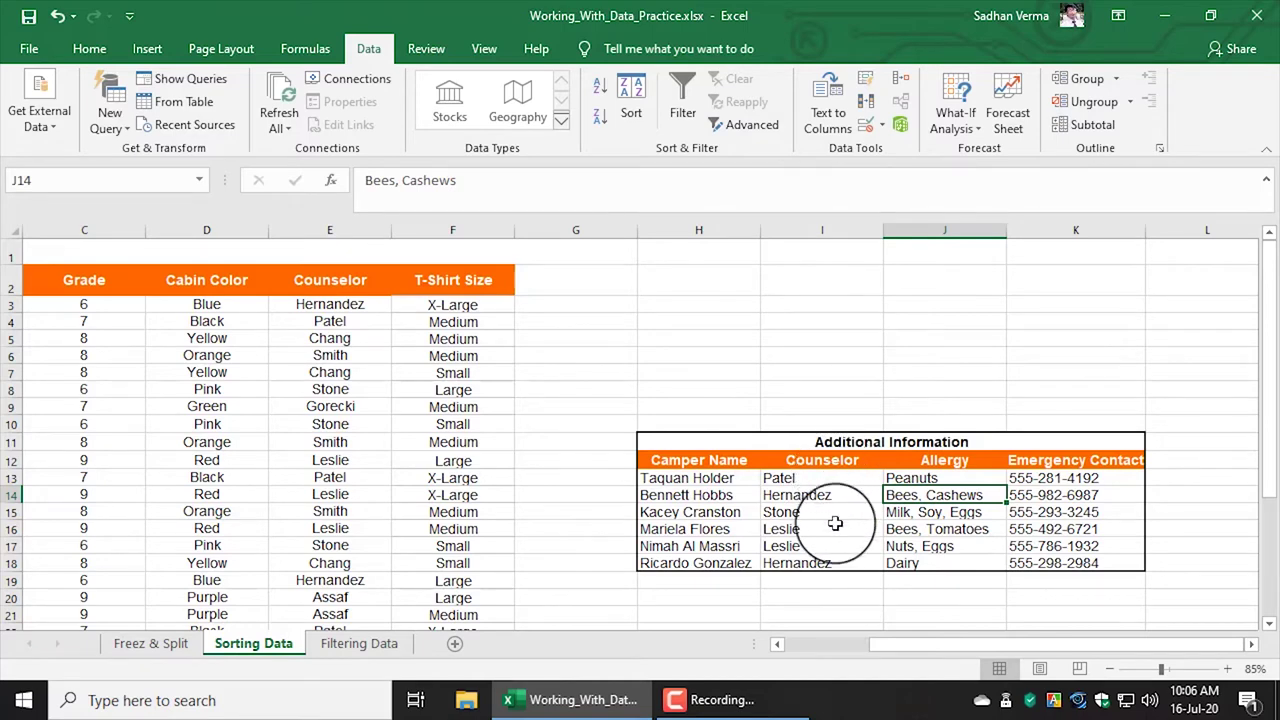
mouse_move(686, 460)
left_mouse_down()
mouse_move(872, 490)
mouse_move(1064, 562)
left_mouse_up()
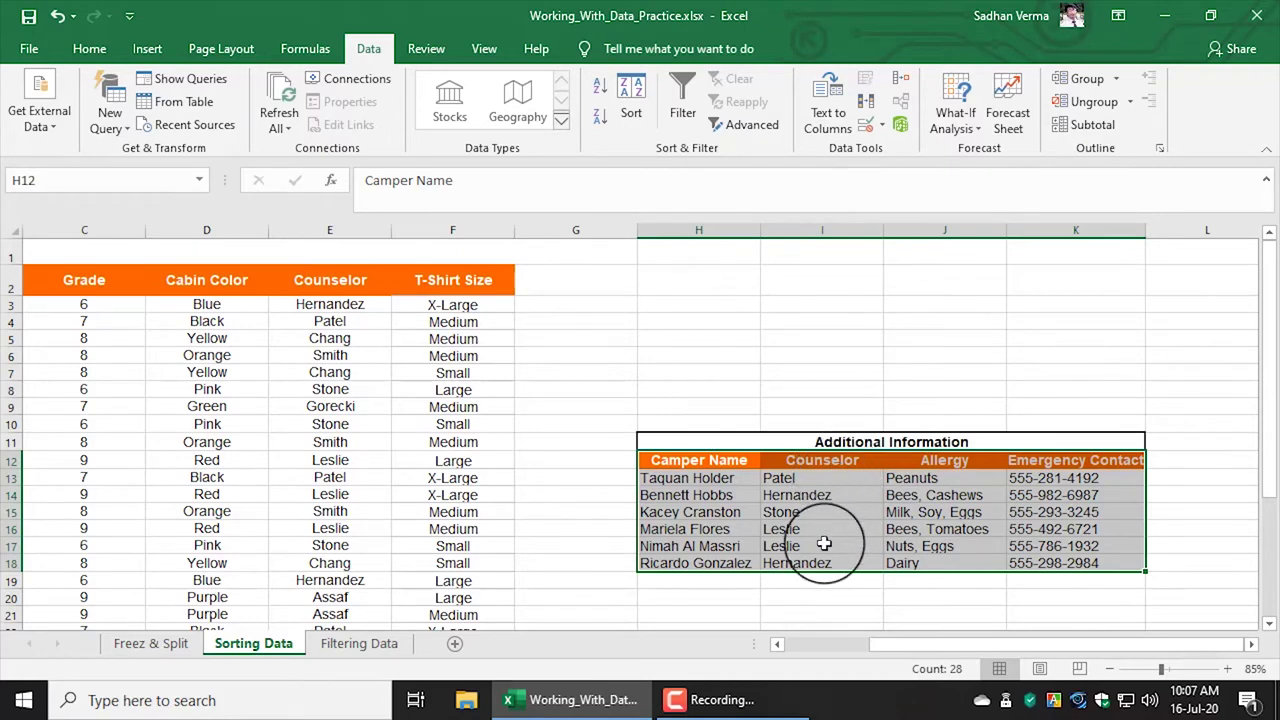
left_click(599, 90)
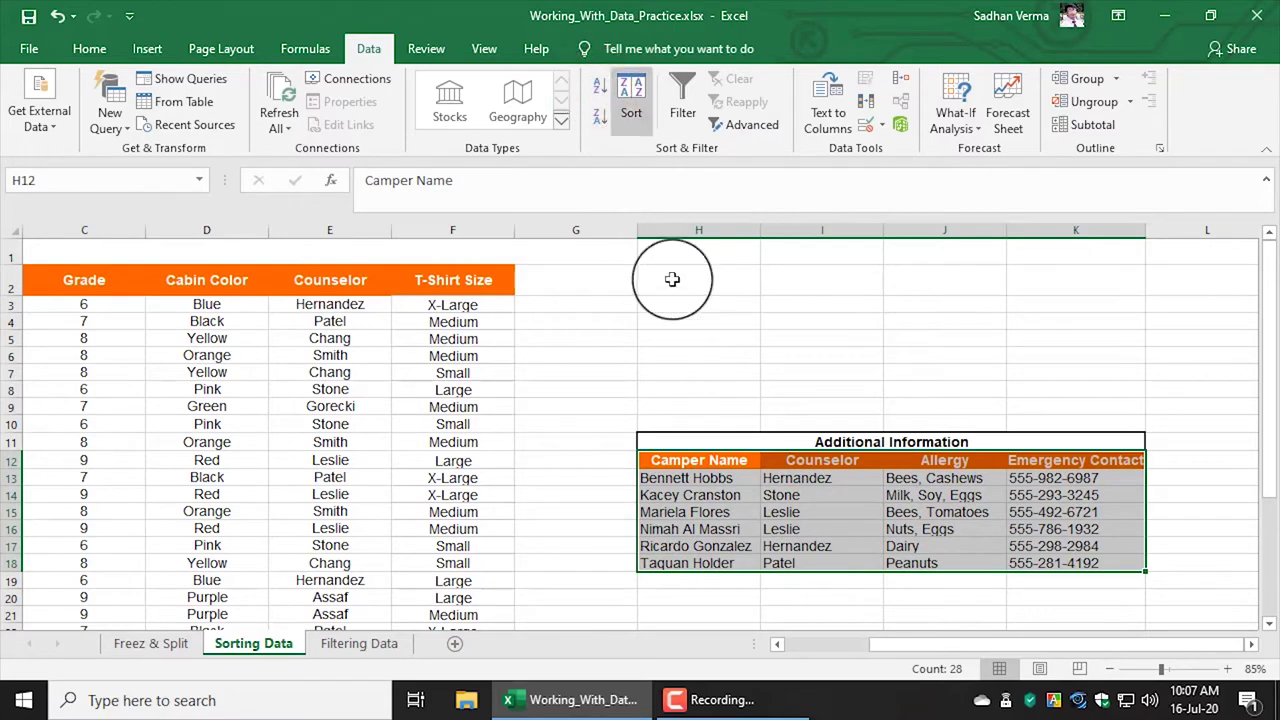
left_click_drag(812, 478, 808, 563)
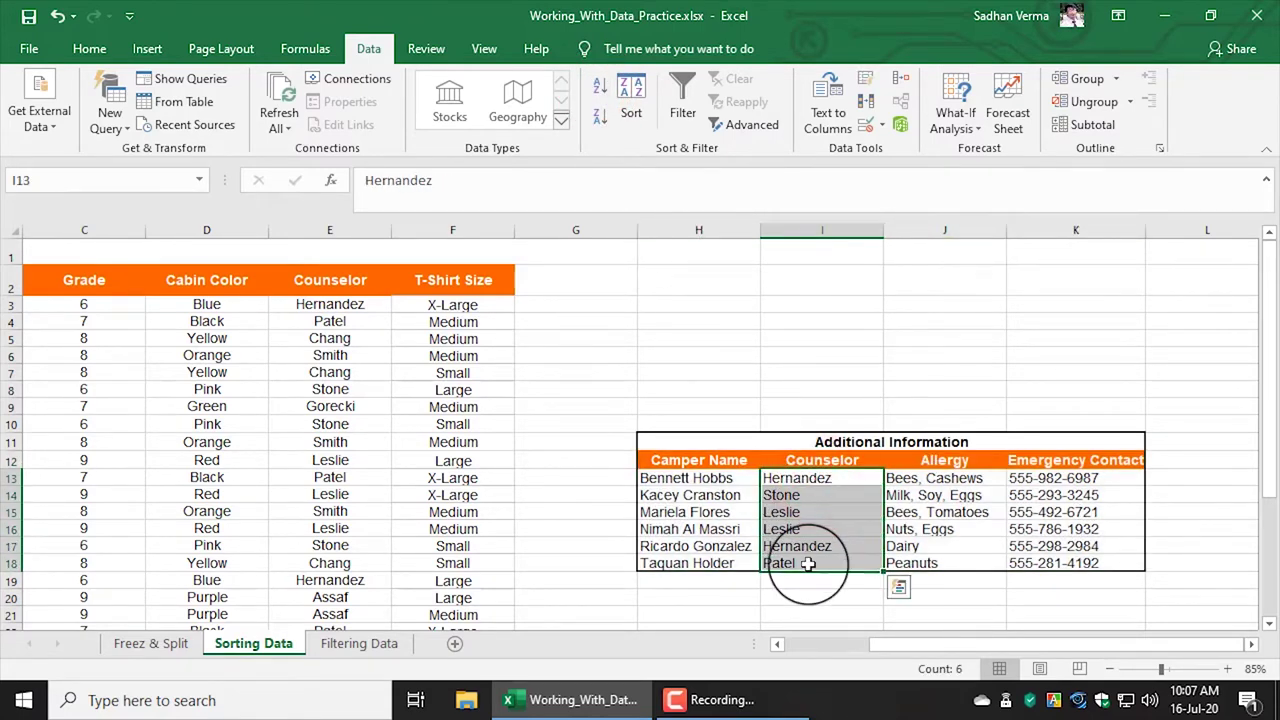
left_click_drag(690, 478, 700, 563)
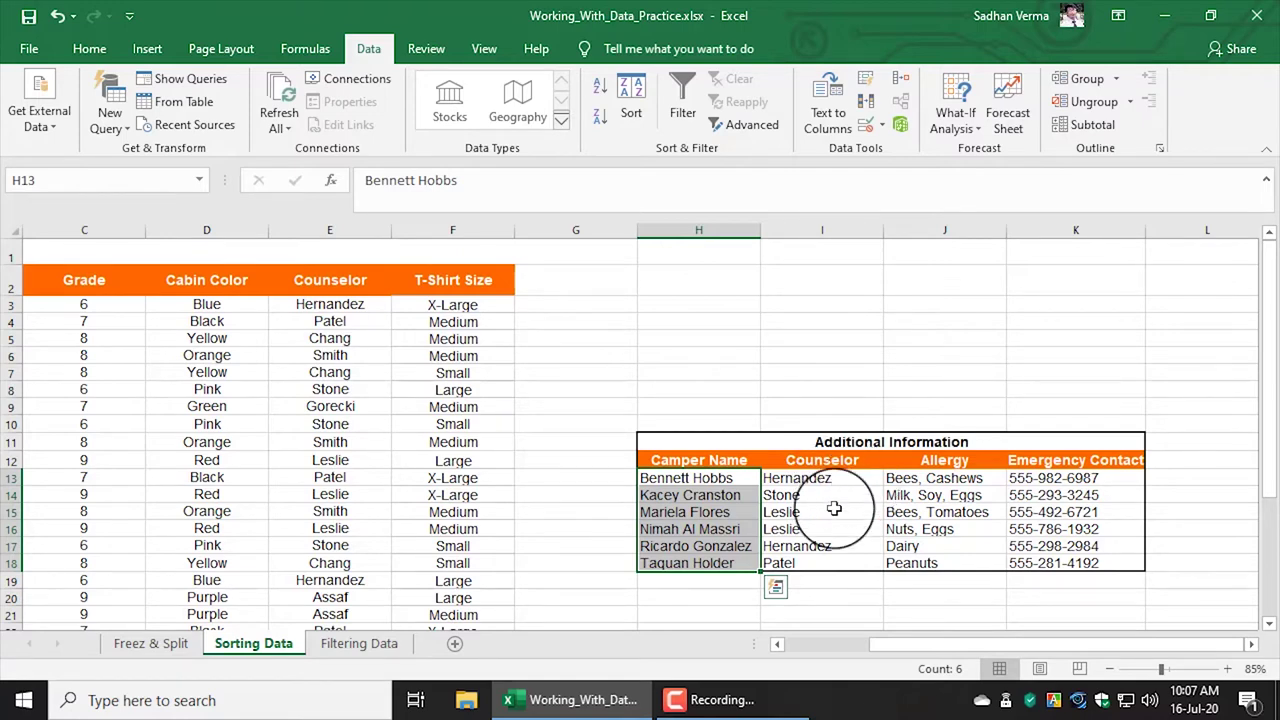
left_click_drag(698, 460, 1093, 561)
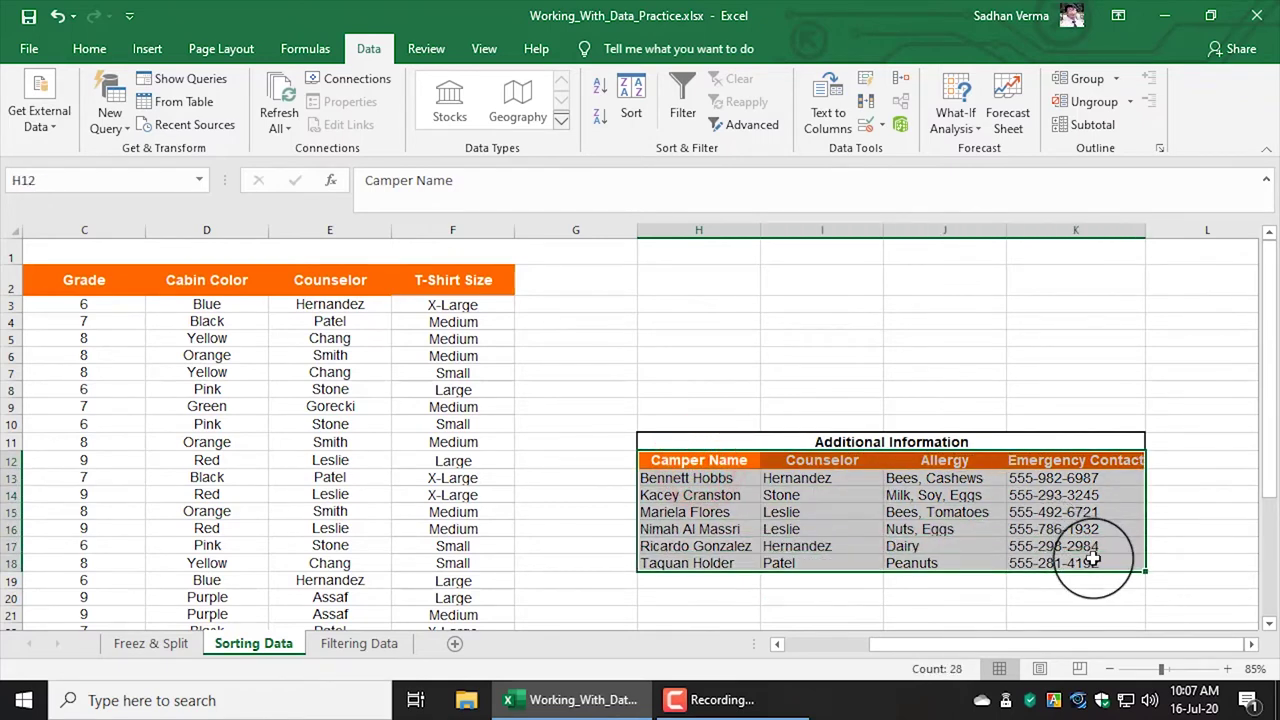
Step: Sort the Additional Information table by Counselor, order A to Z, in the Sort dialog
left_click(636, 110)
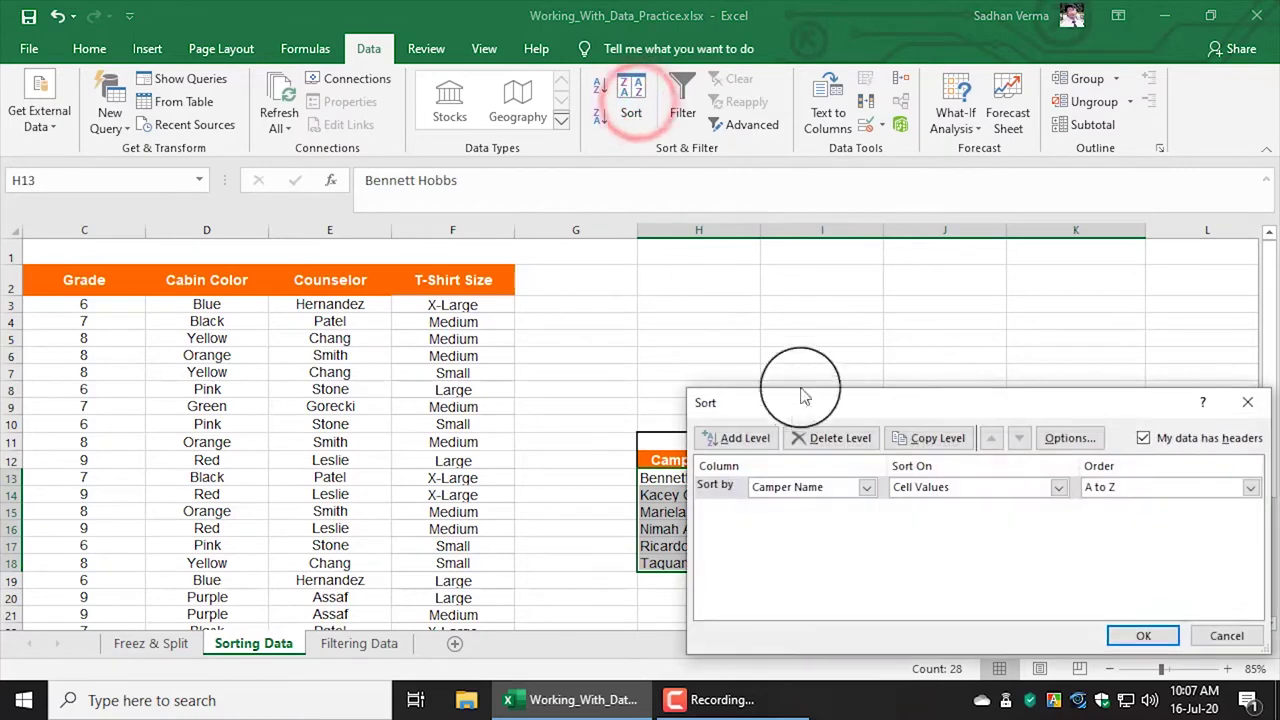
left_click_drag(812, 408, 557, 298)
left_click_drag(673, 354, 422, 185)
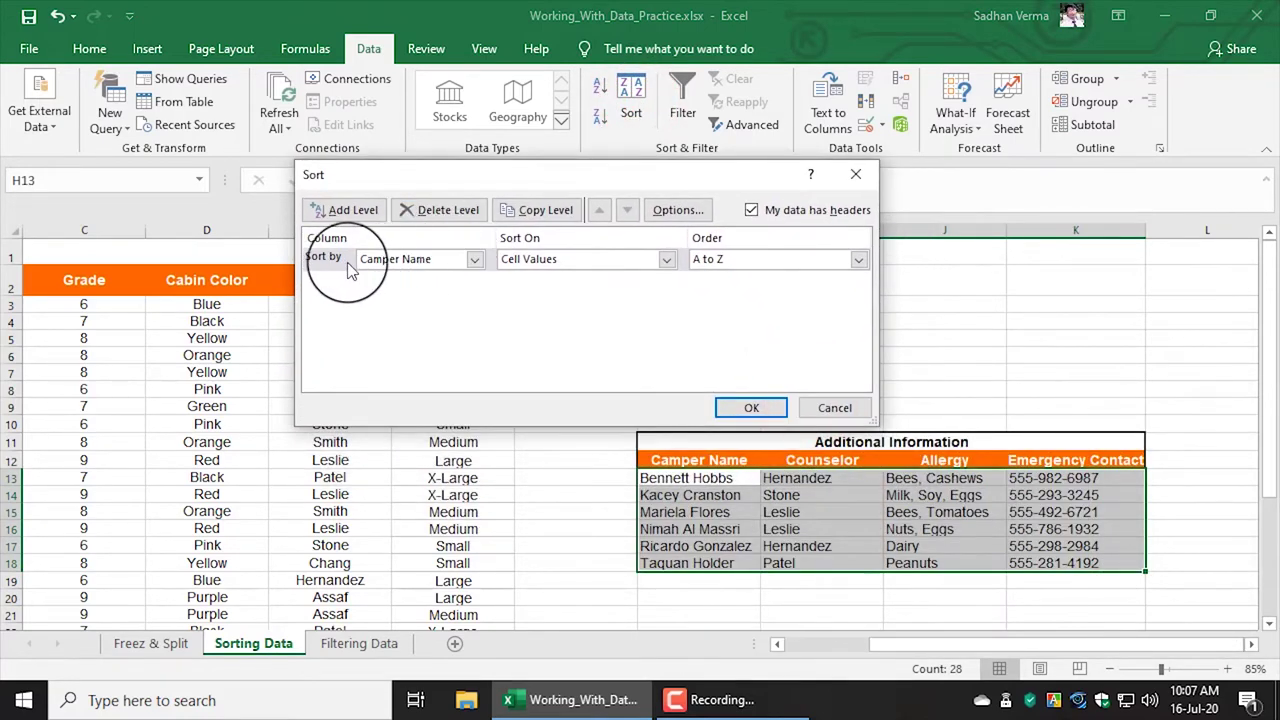
left_click(476, 260)
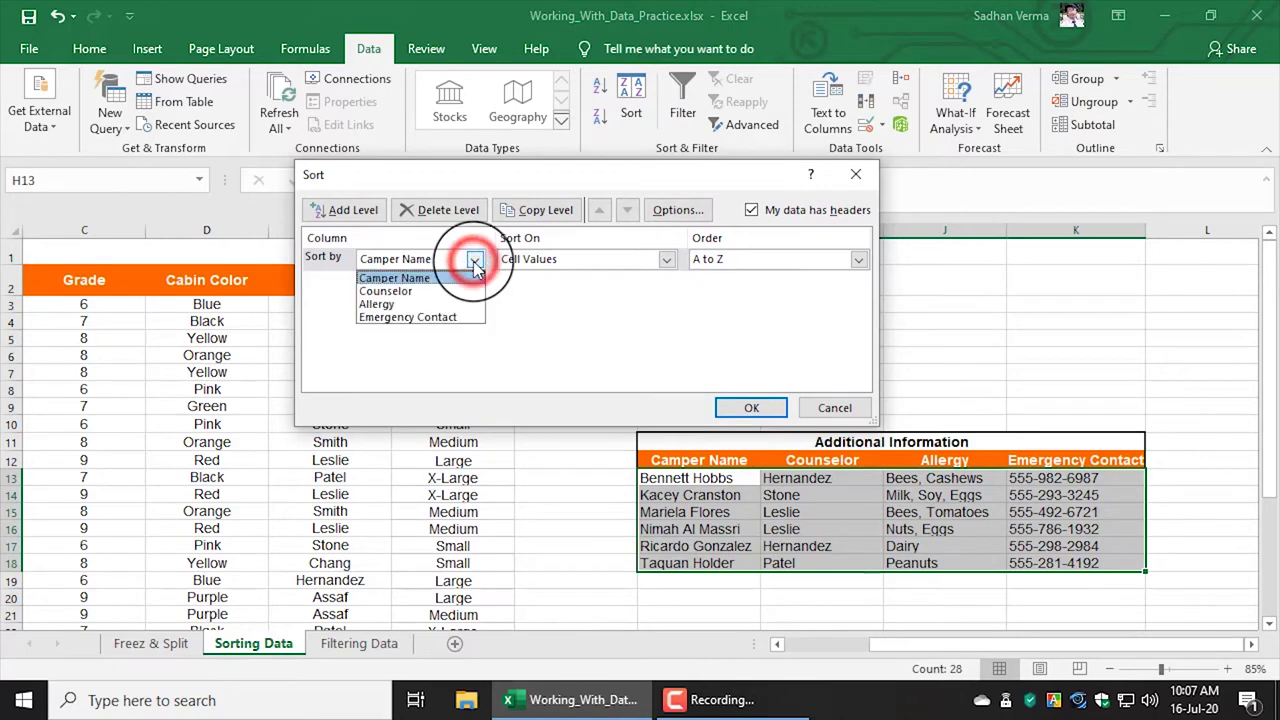
left_click(430, 290)
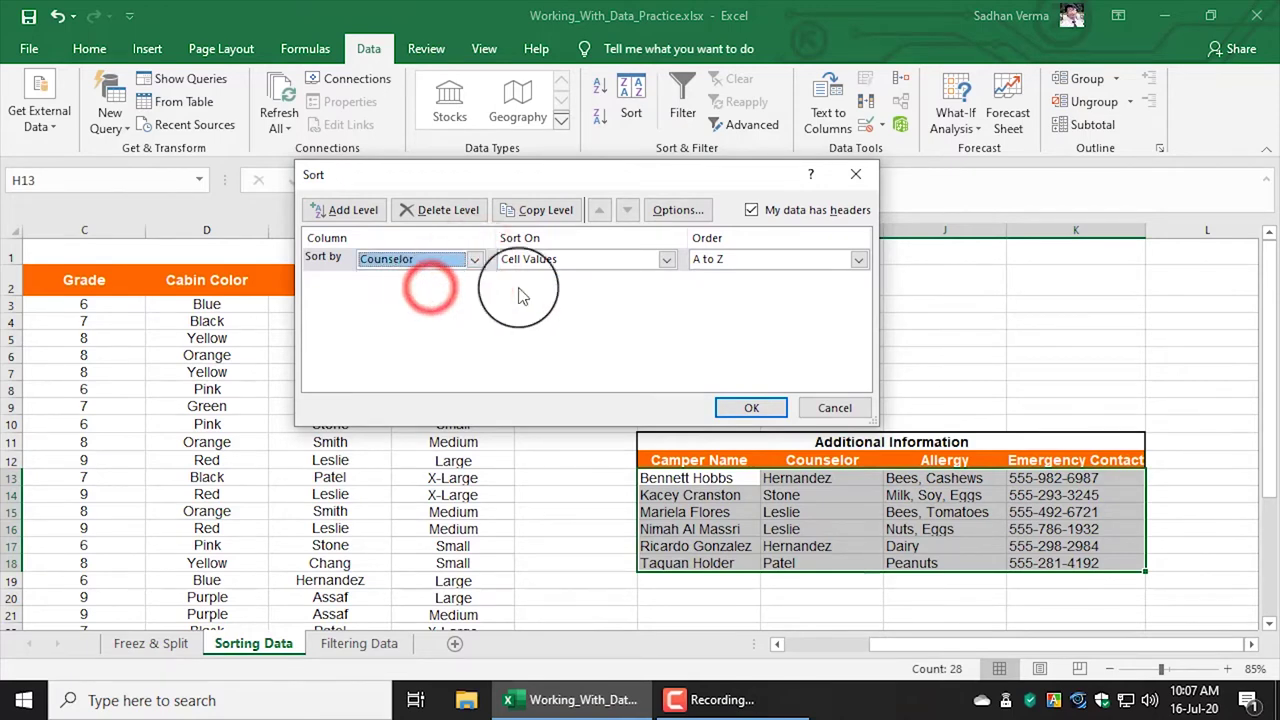
left_click(859, 259)
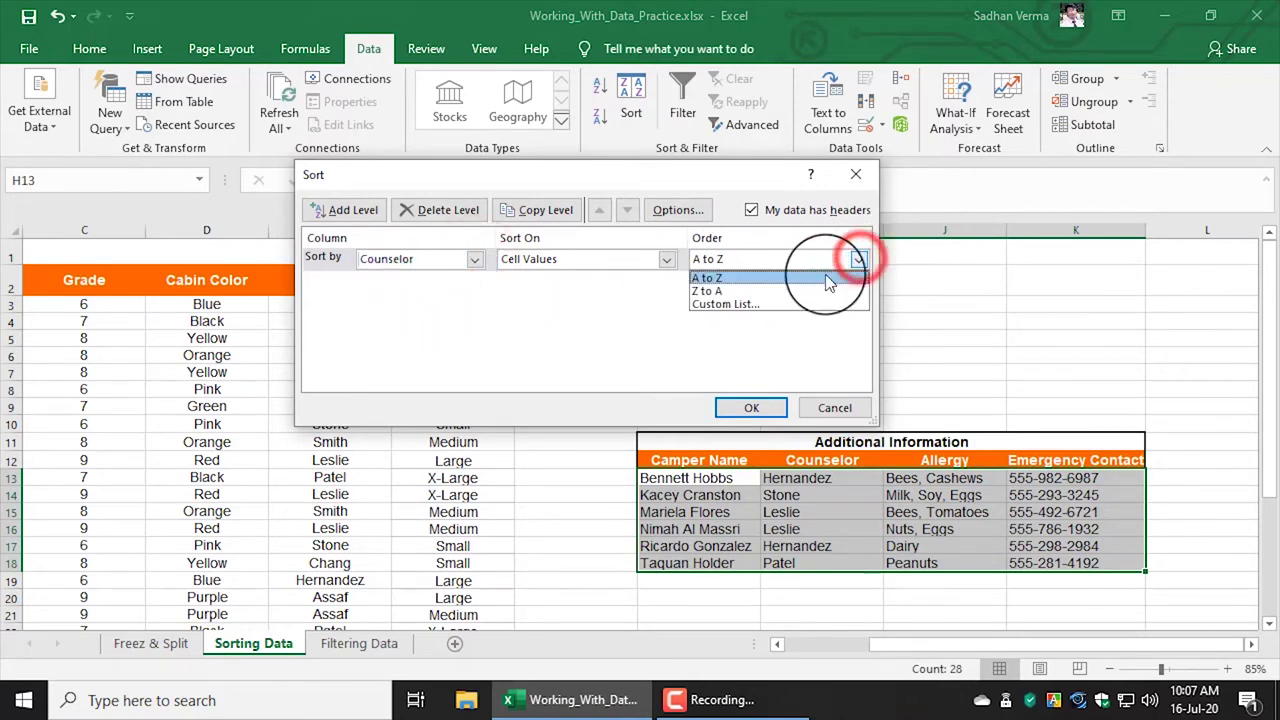
left_click(824, 277)
left_click(758, 406)
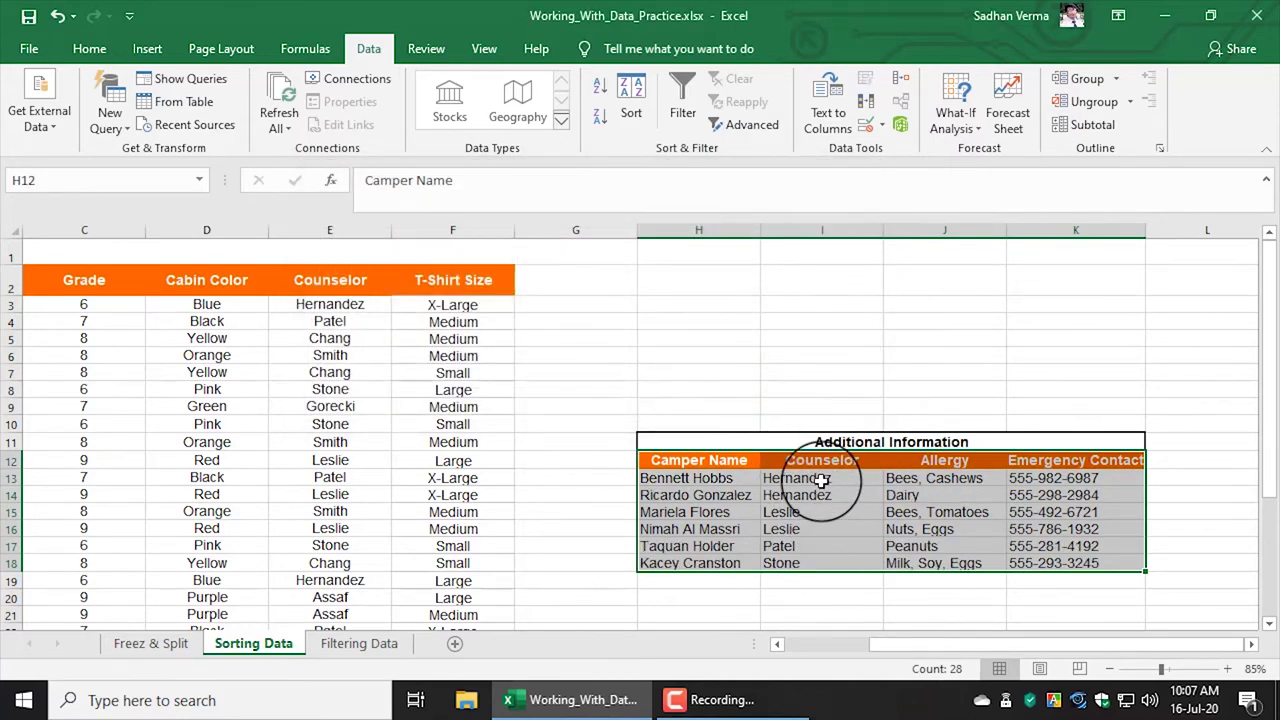
Step: Review the re-sorted counselor rows and scroll back left to the camper table
left_click_drag(822, 485, 825, 557)
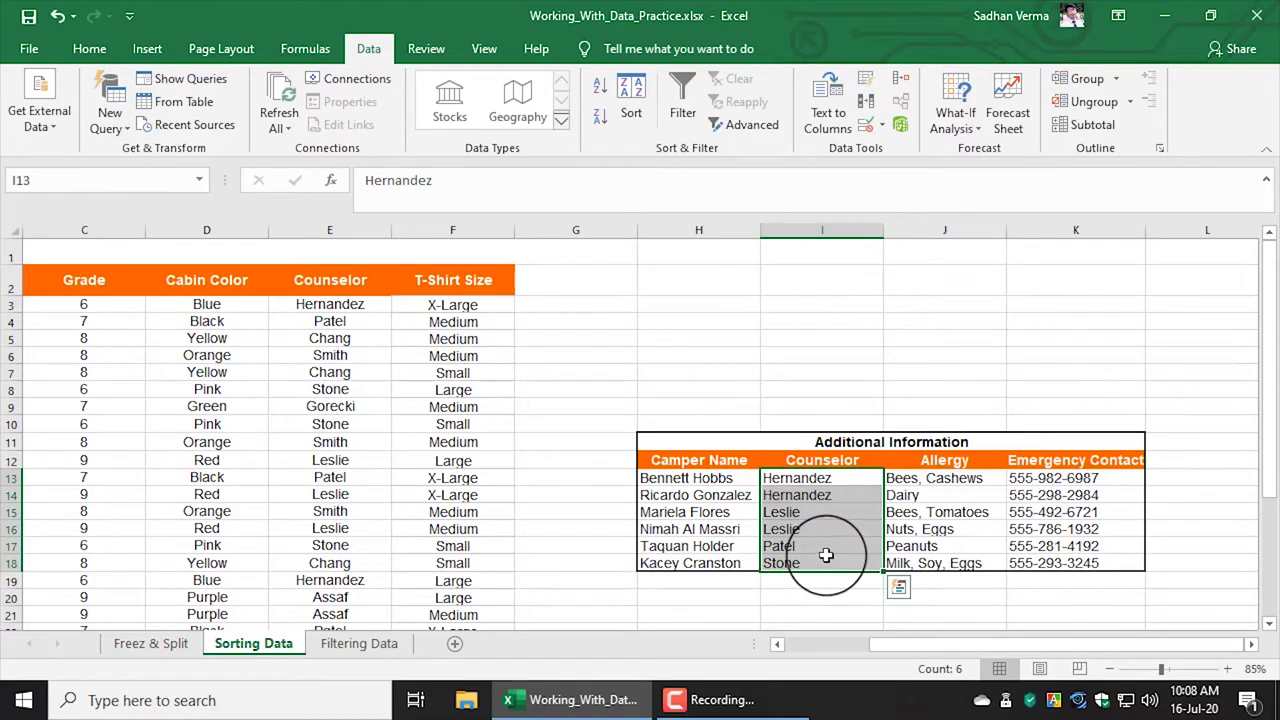
left_click_drag(690, 480, 985, 478)
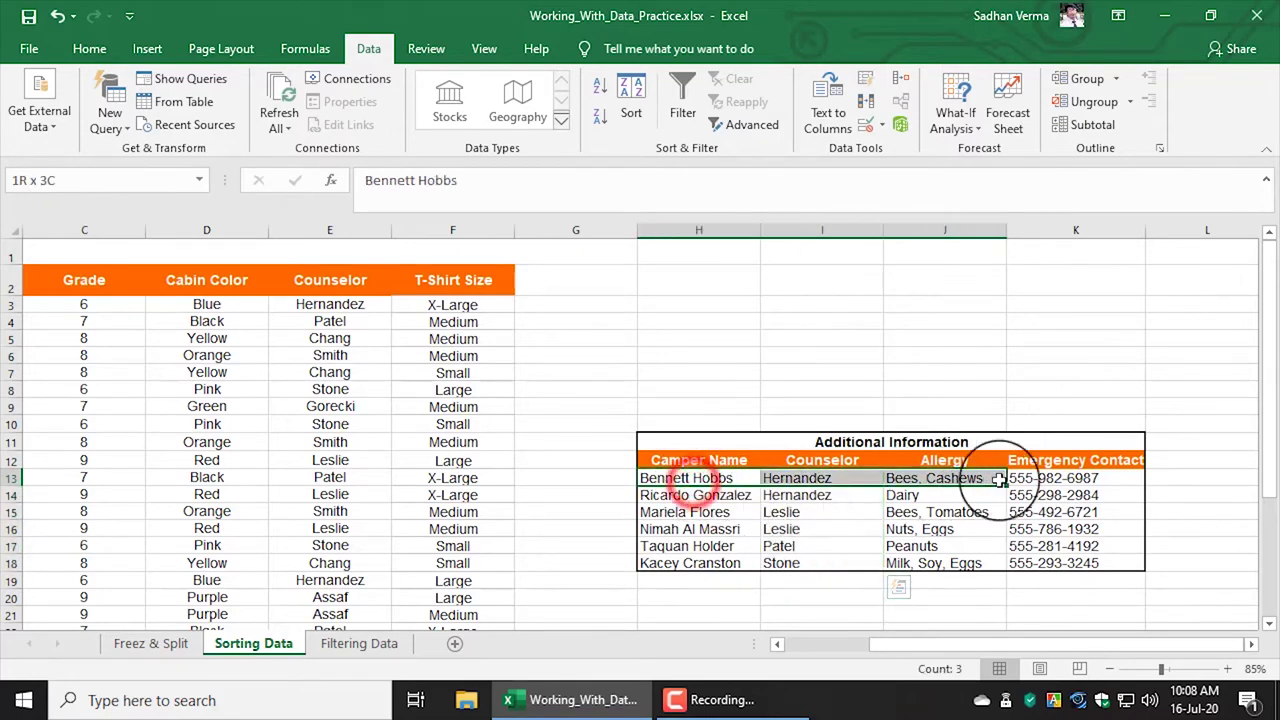
left_click_drag(692, 495, 998, 490)
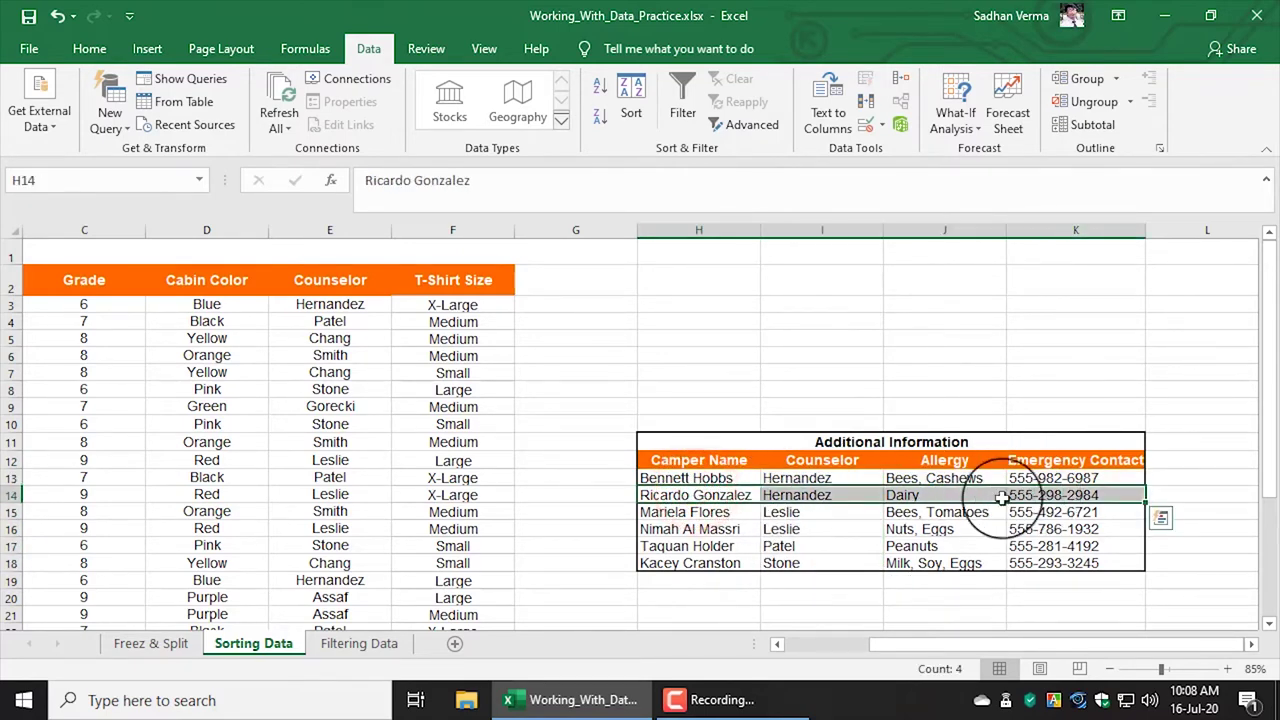
left_click(943, 510)
scroll(644, 492, "left", 2)
left_click(644, 492)
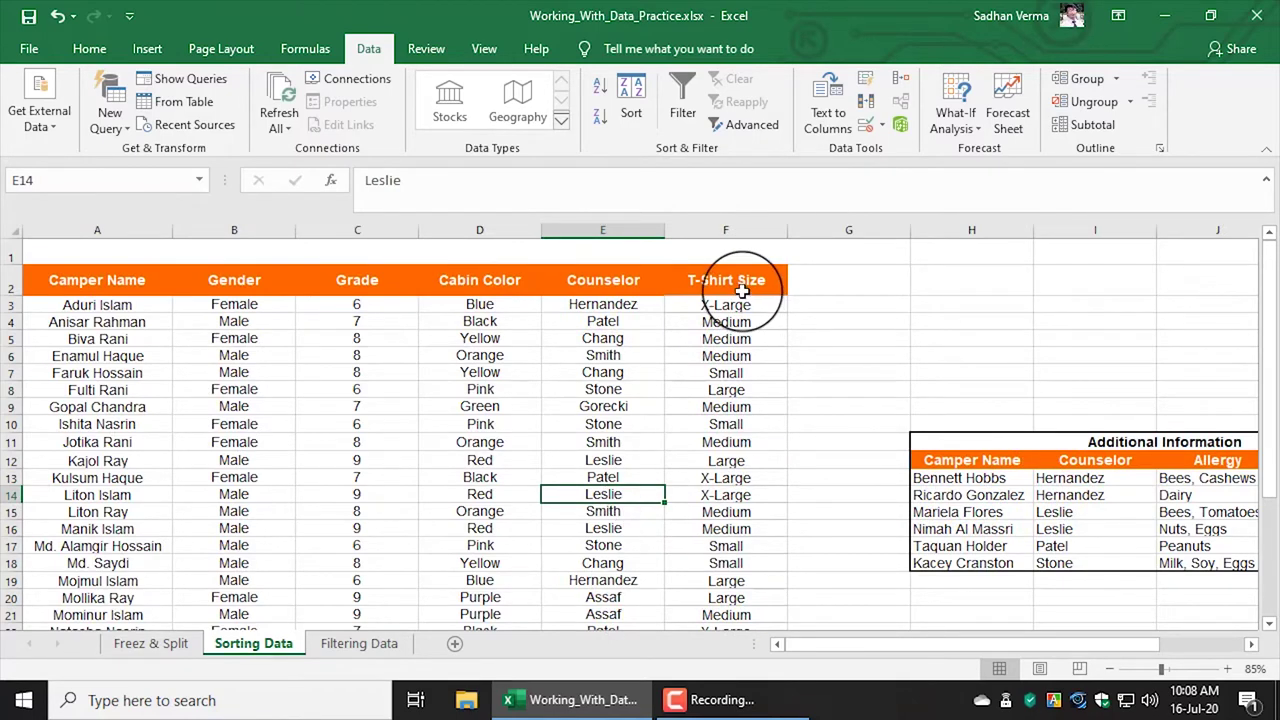
left_click(743, 230)
left_click(745, 321)
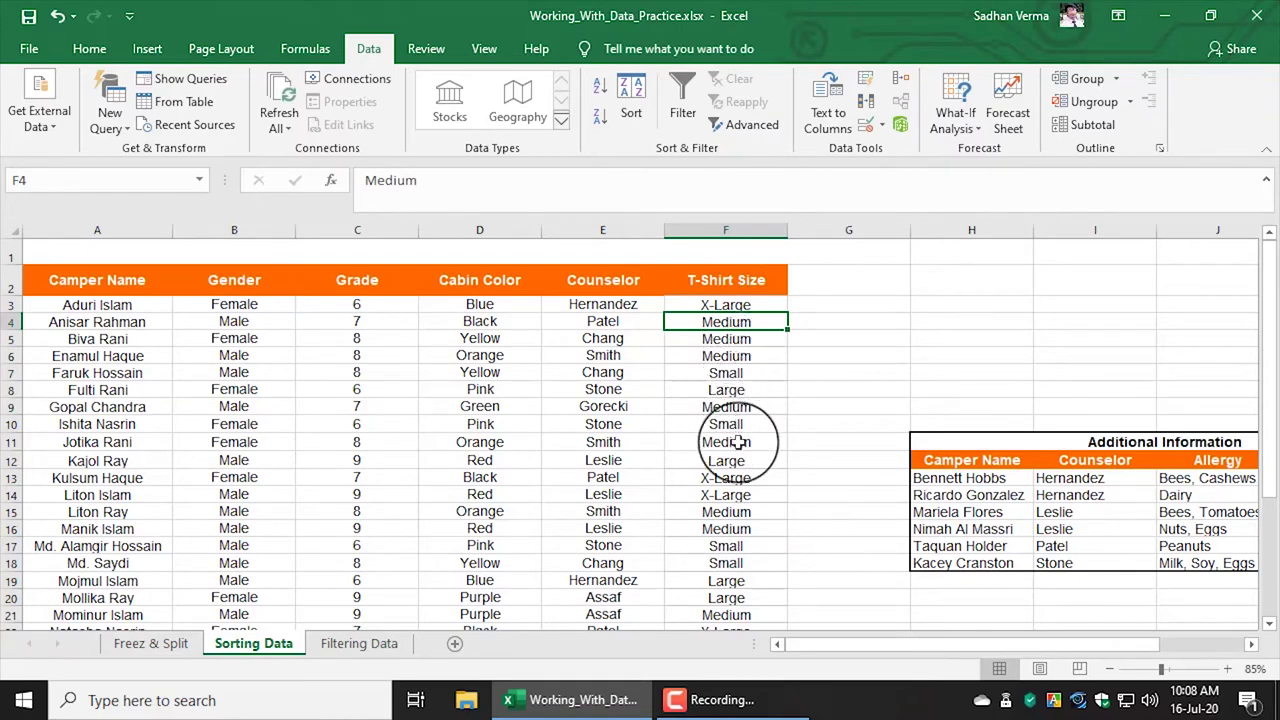
left_click(749, 426)
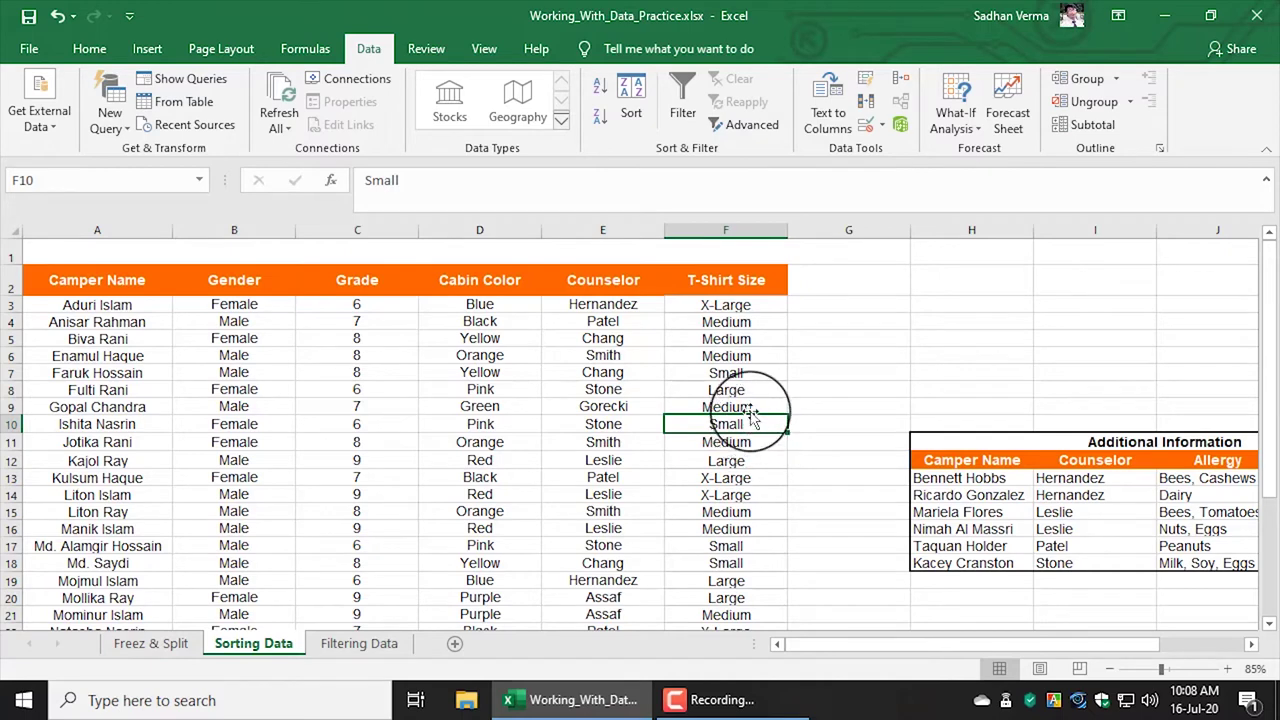
left_click(750, 407)
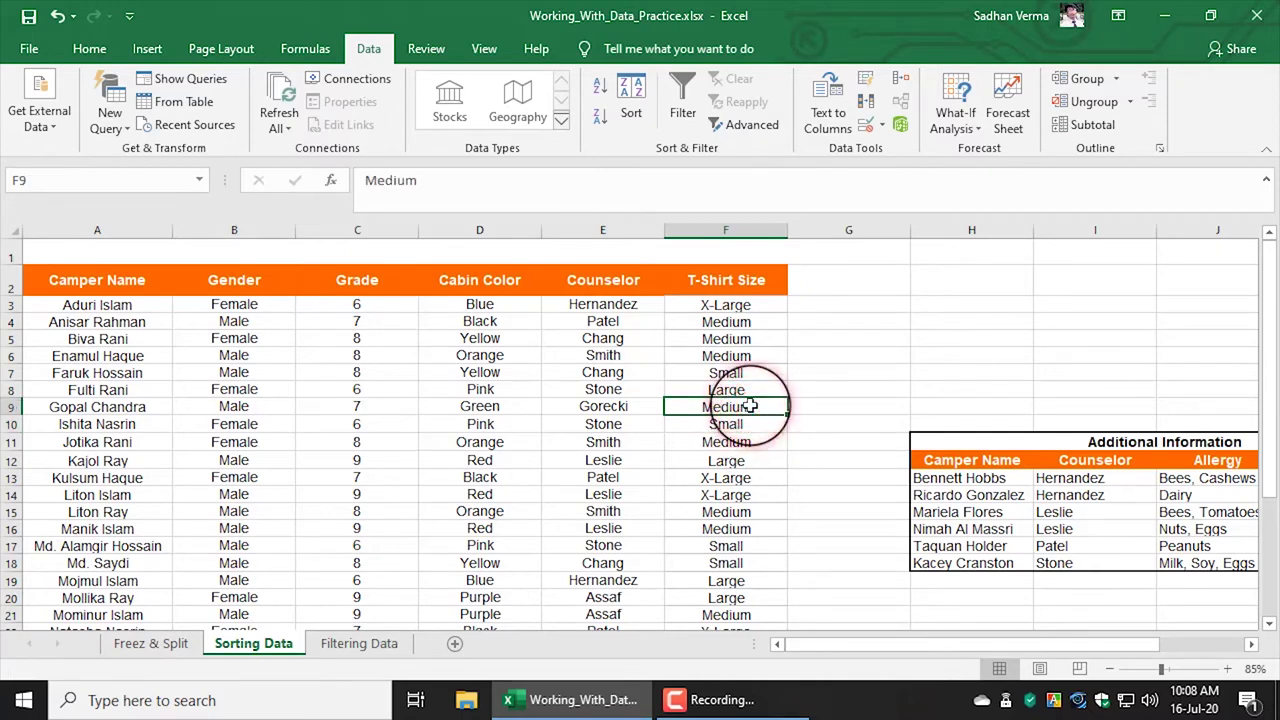
left_click(731, 461)
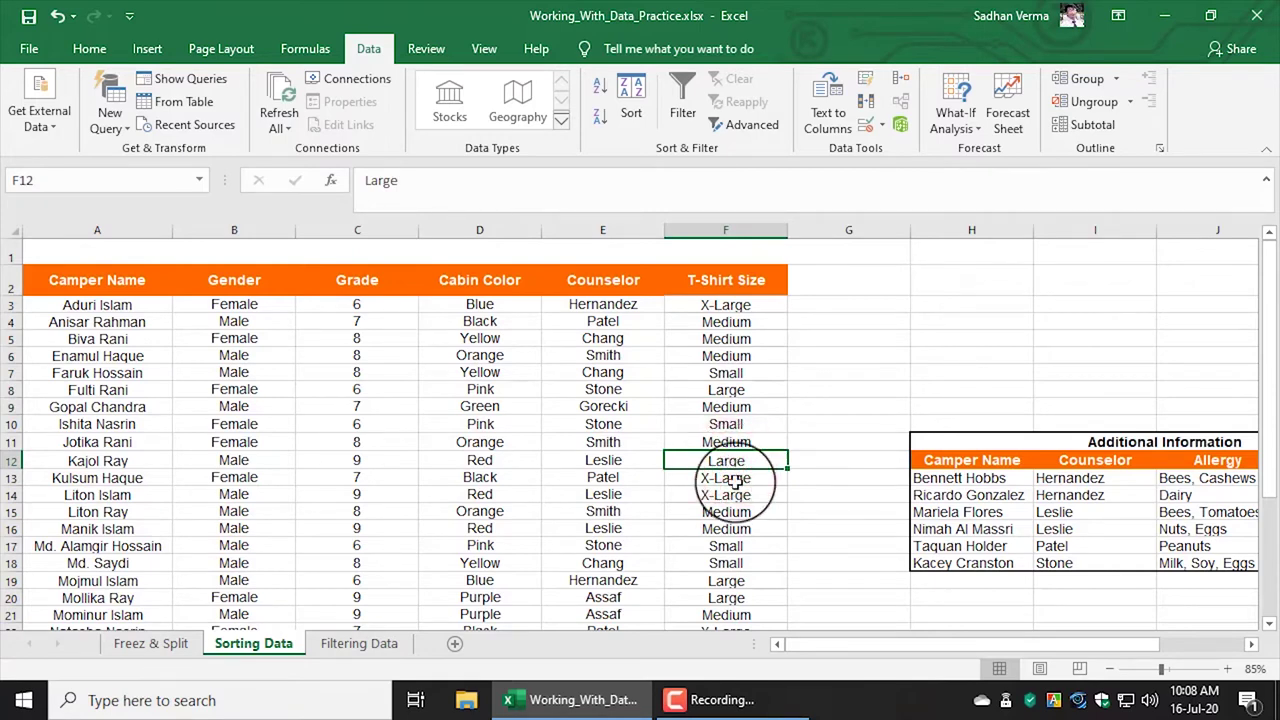
left_click(735, 480)
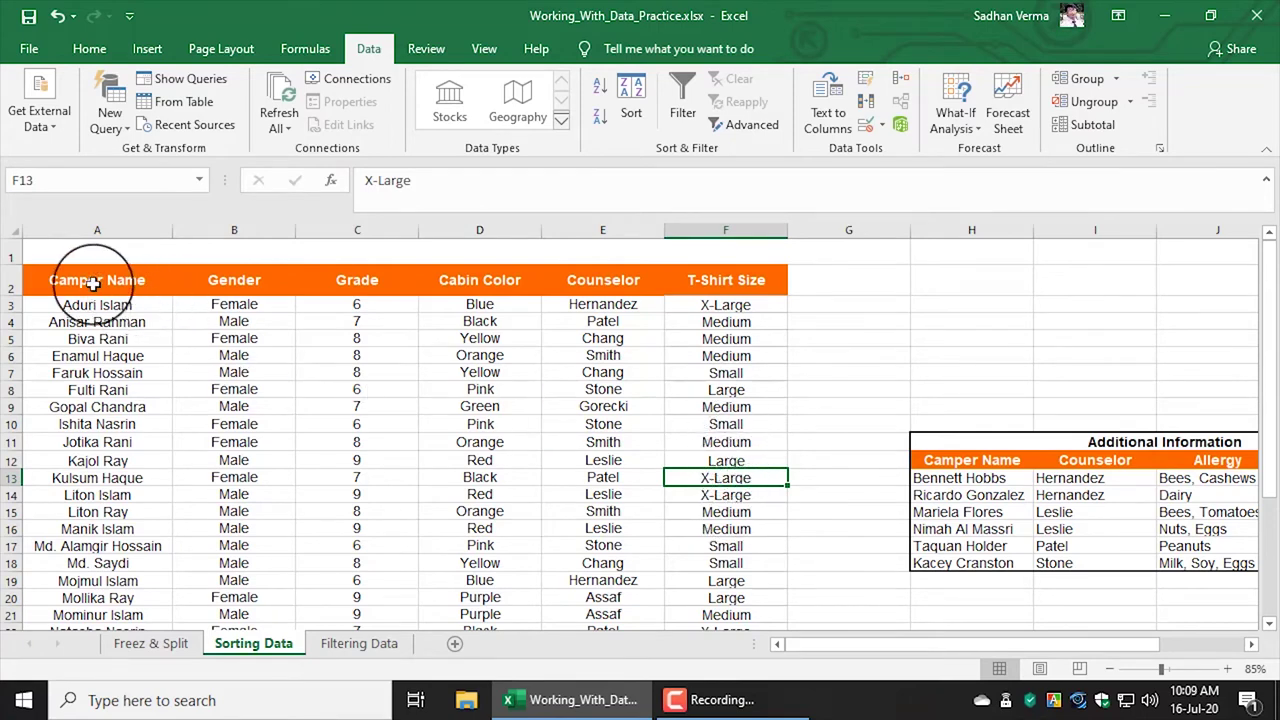
mouse_move(92, 283)
left_mouse_down()
mouse_move(740, 665)
mouse_move(742, 583)
left_mouse_up()
Step: Sort the camper table by T-Shirt Size, A to Z
scroll(742, 583, "up", 3)
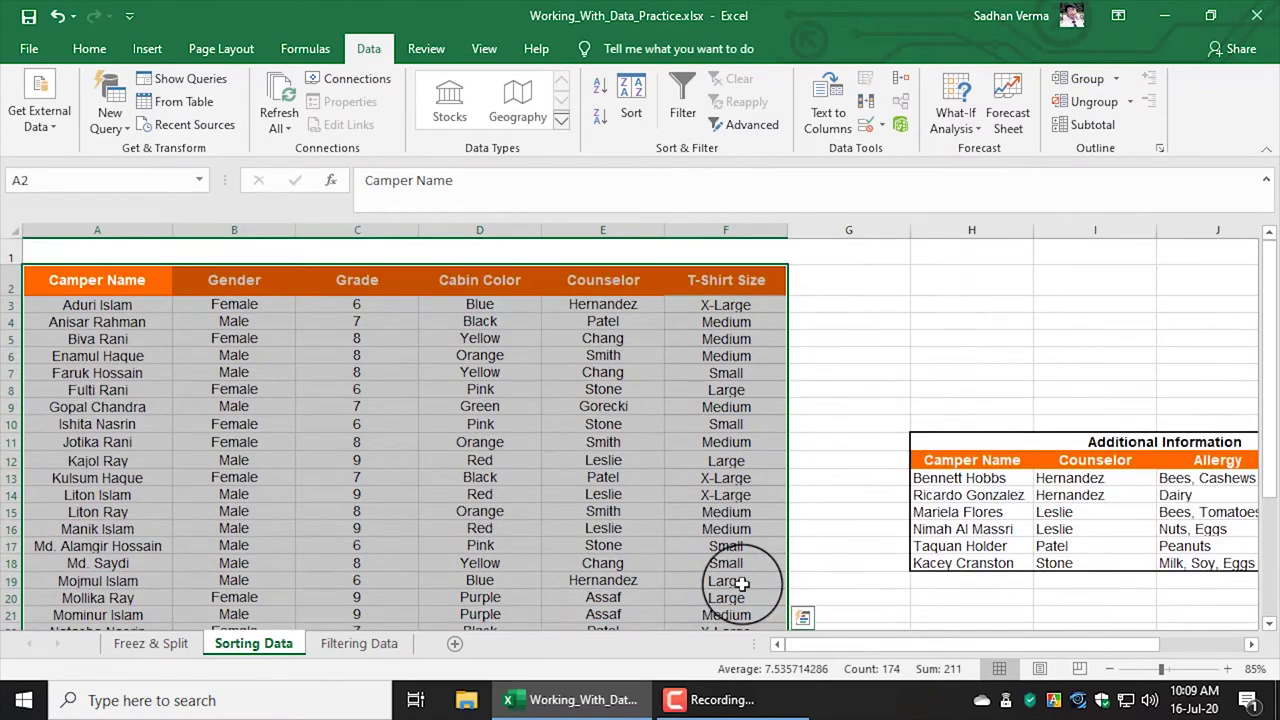
left_click(372, 48)
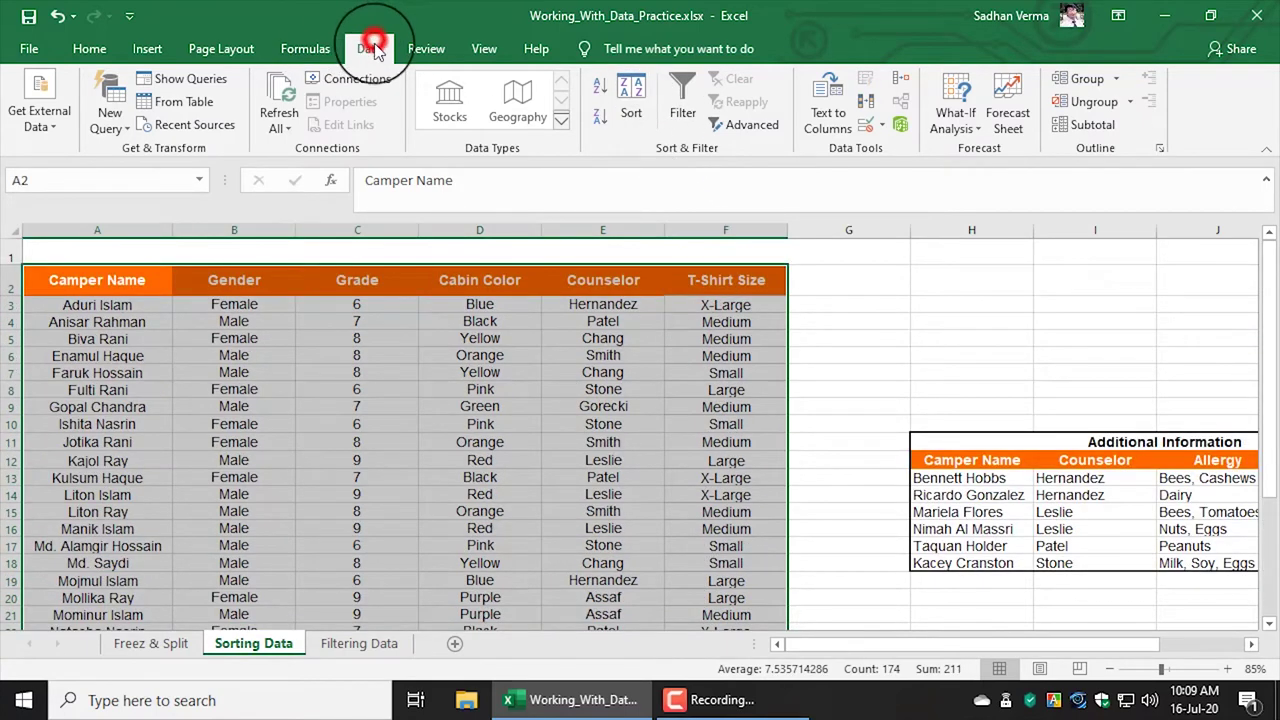
left_click(620, 88)
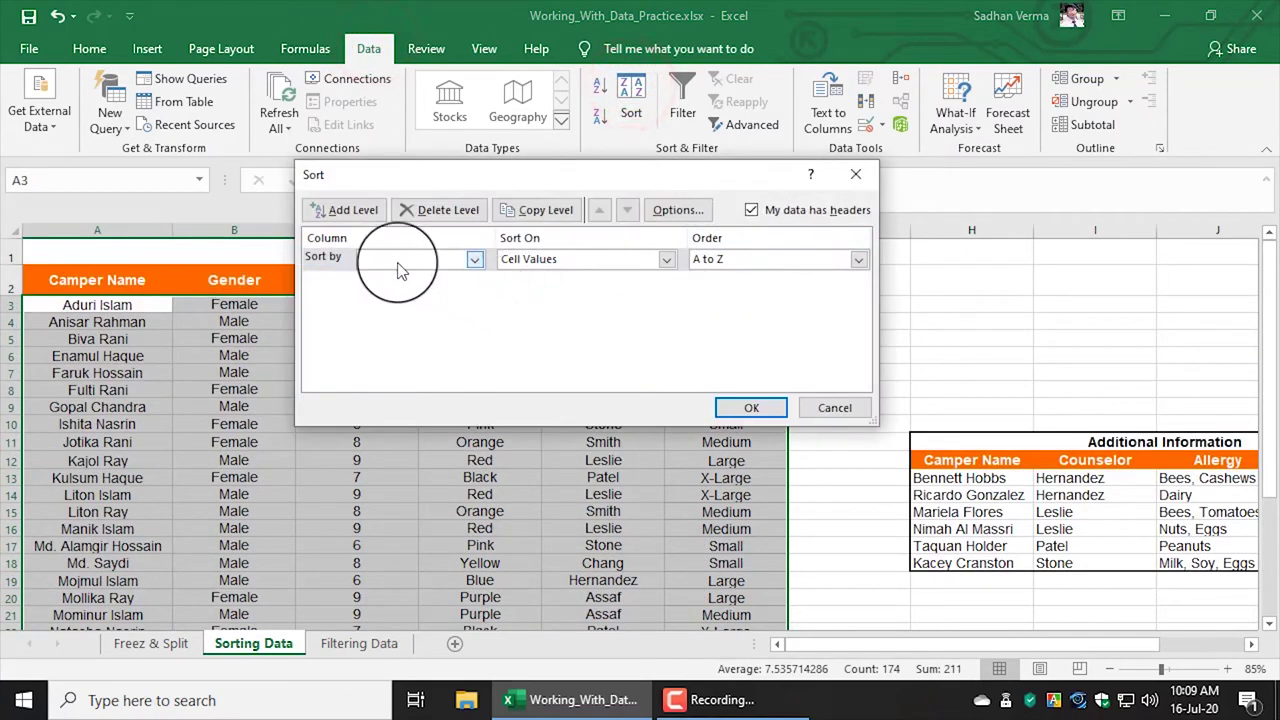
left_click(473, 259)
left_click(476, 262)
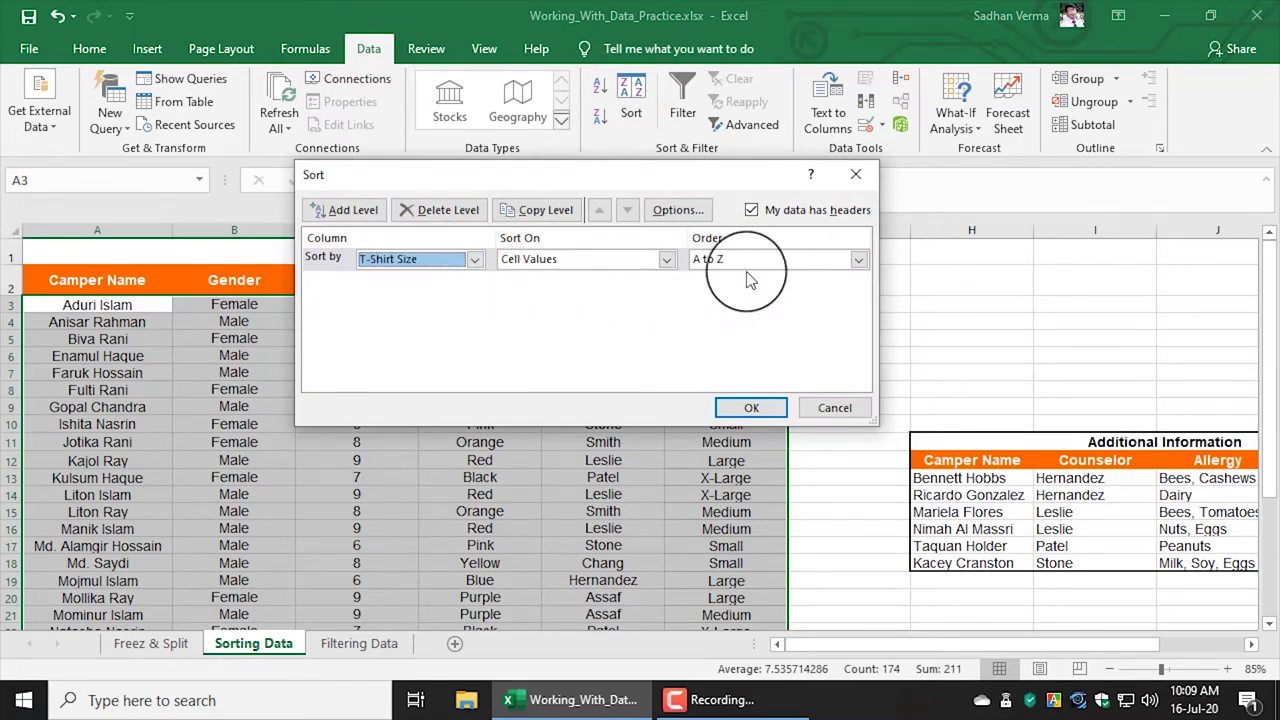
left_click_drag(665, 176, 540, 157)
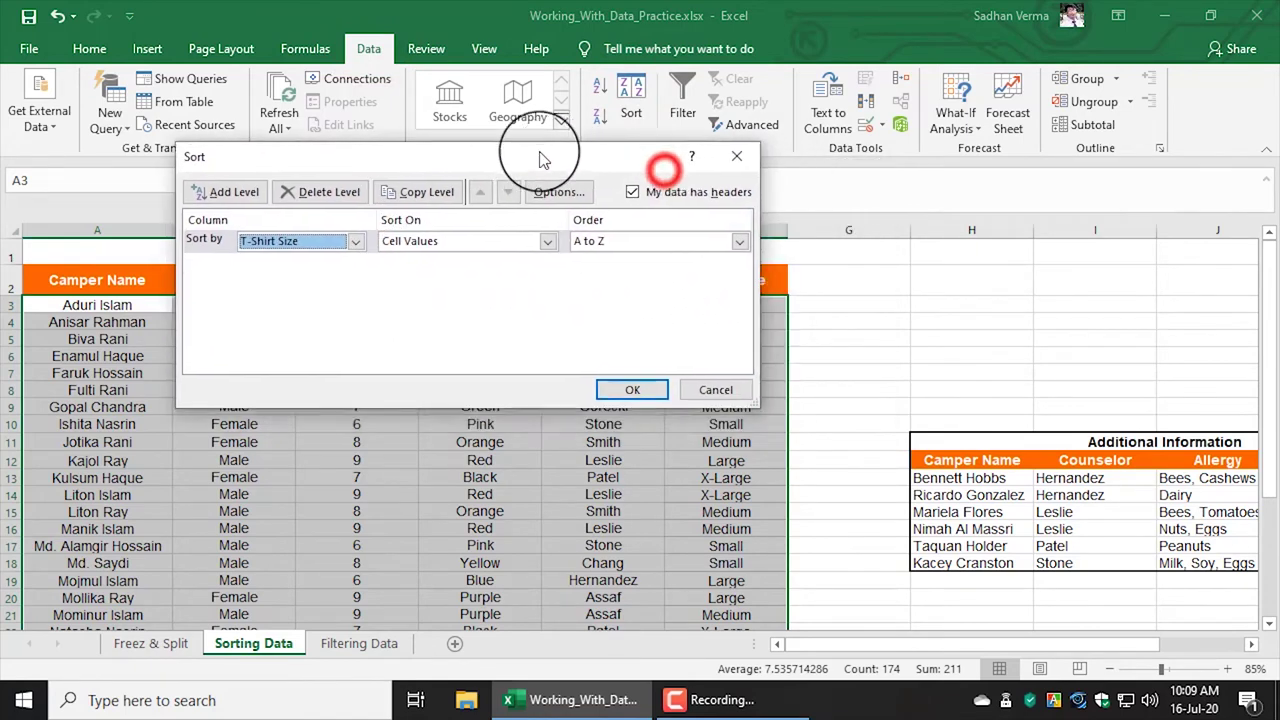
left_click(624, 390)
left_click(752, 390)
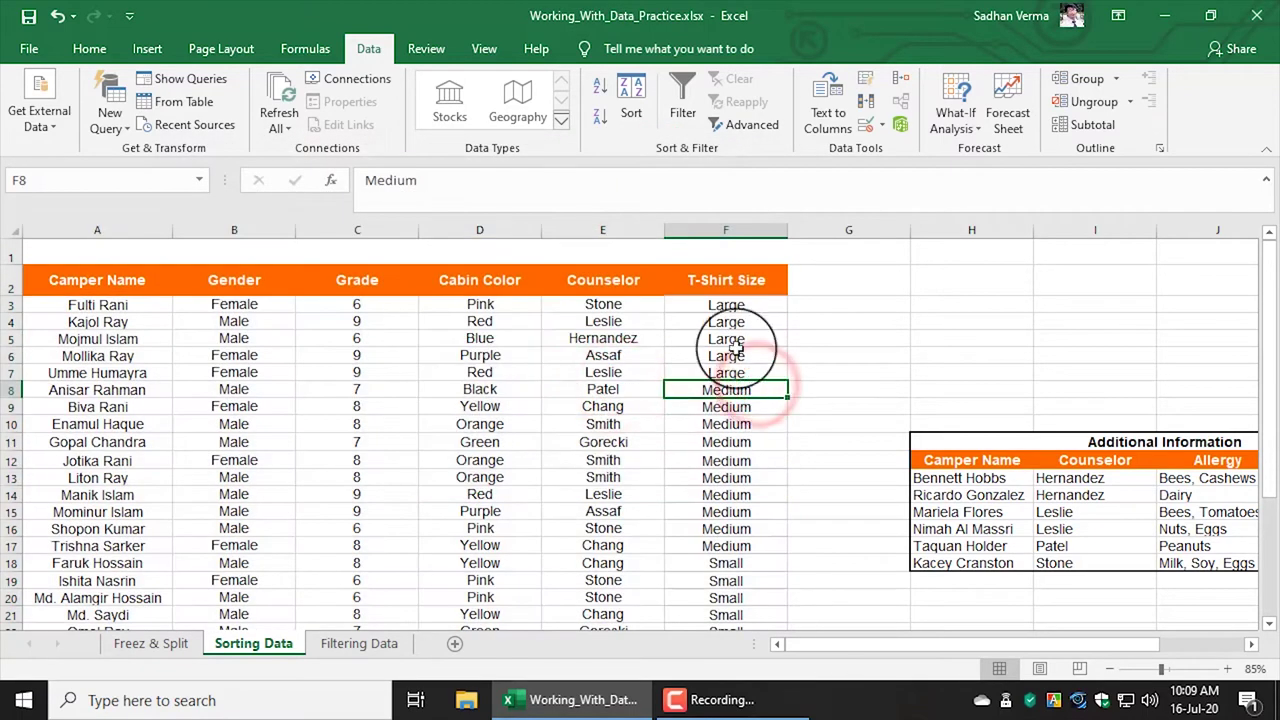
Step: Check the resulting Small, Medium and Large size blocks in the T-Shirt Size column
scroll(723, 557, "down", 1)
left_click(707, 490)
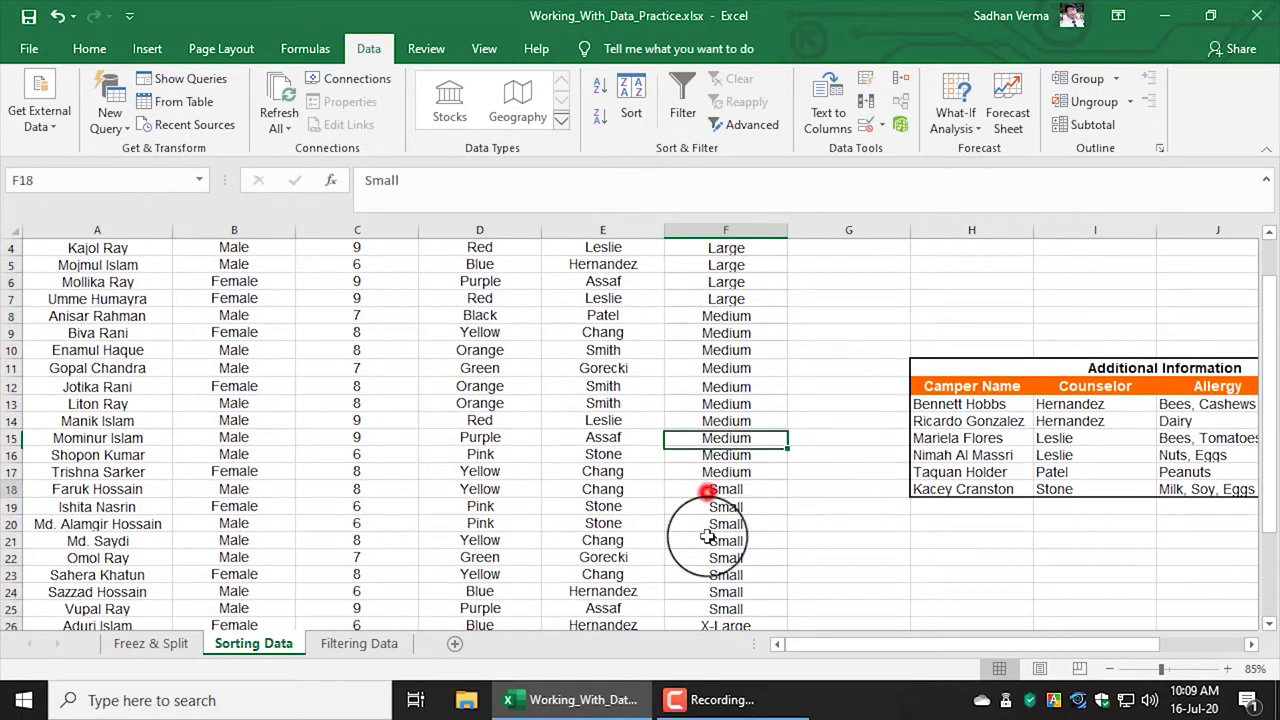
left_click_drag(707, 537, 725, 608)
scroll(723, 575, "up", 1)
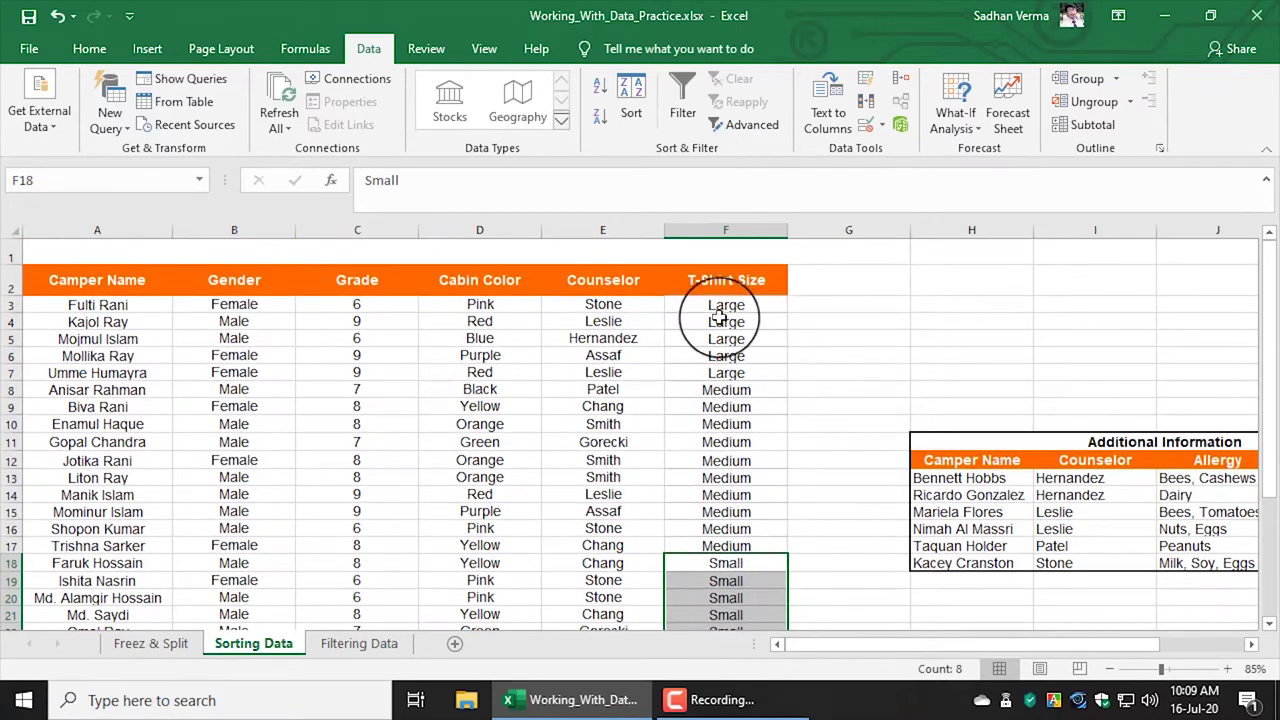
left_click_drag(712, 390, 707, 517)
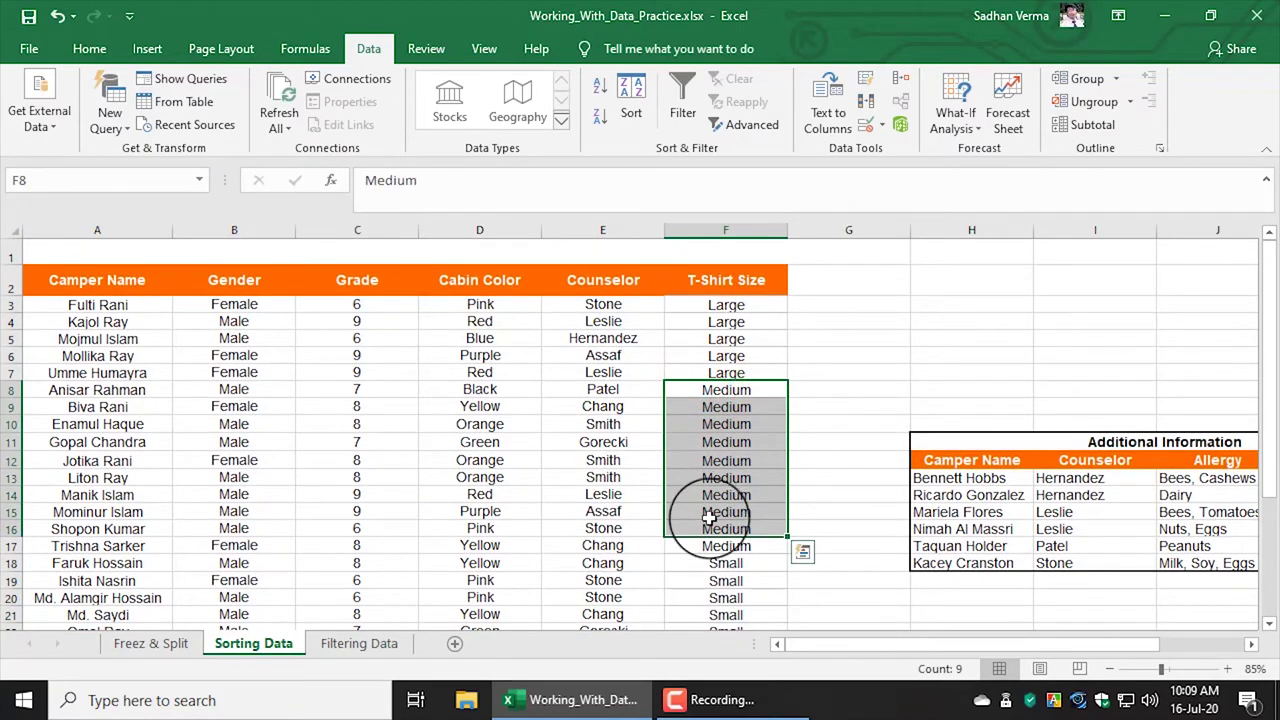
scroll(712, 520, "down", 3)
scroll(714, 510, "up", 3)
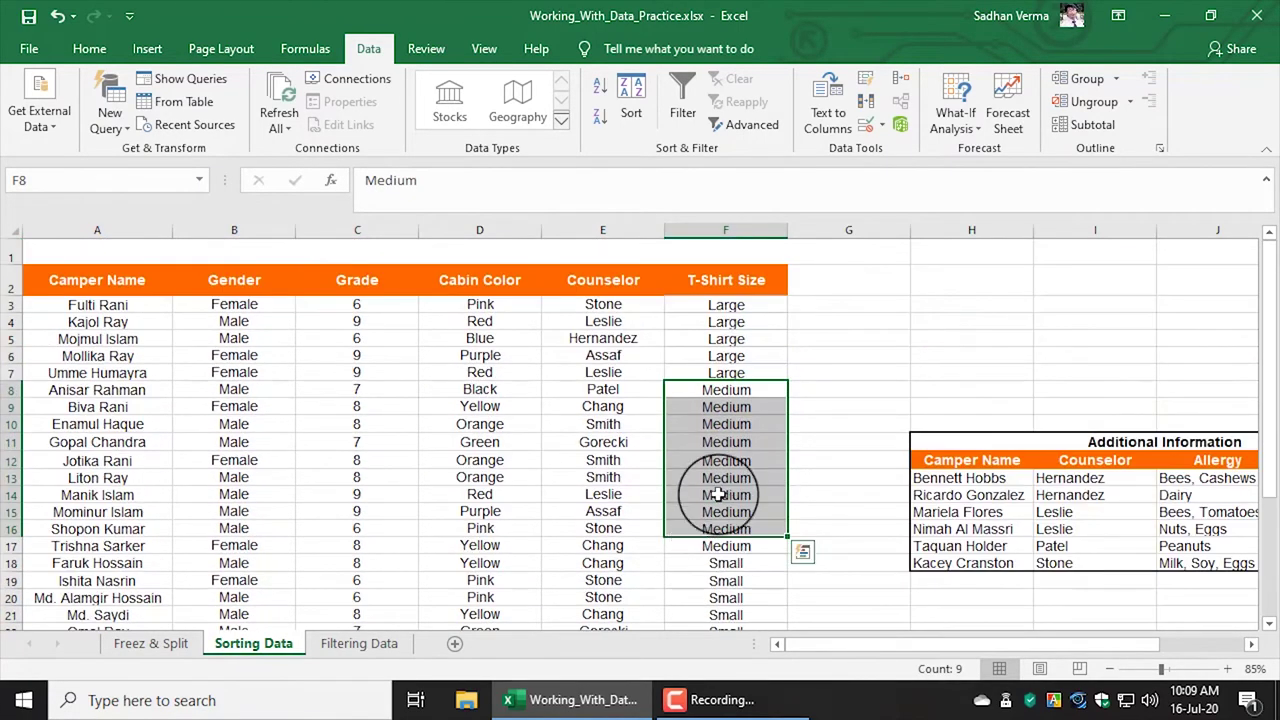
mouse_move(700, 305)
left_mouse_down()
mouse_move(718, 362)
mouse_move(706, 545)
left_mouse_up()
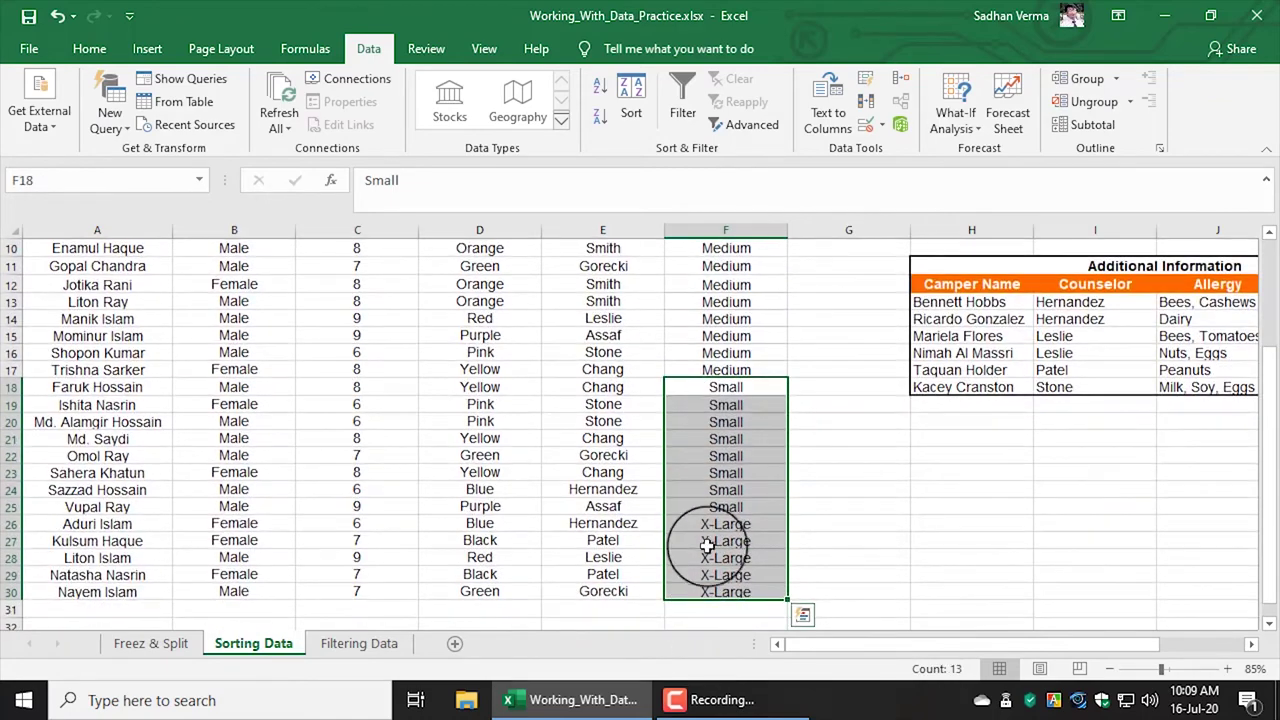
Step: Select the whole camper table A2:F30 including the header row
scroll(710, 520, "up", 3)
left_click(730, 458)
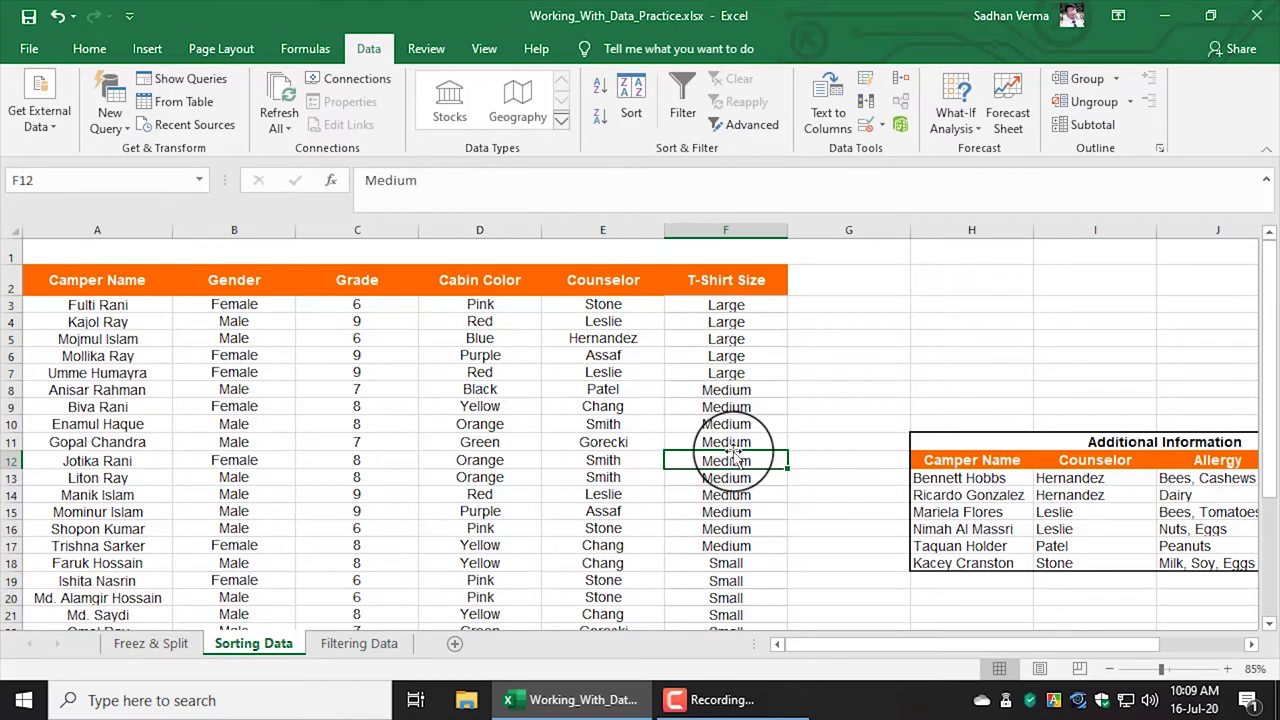
left_click(726, 372)
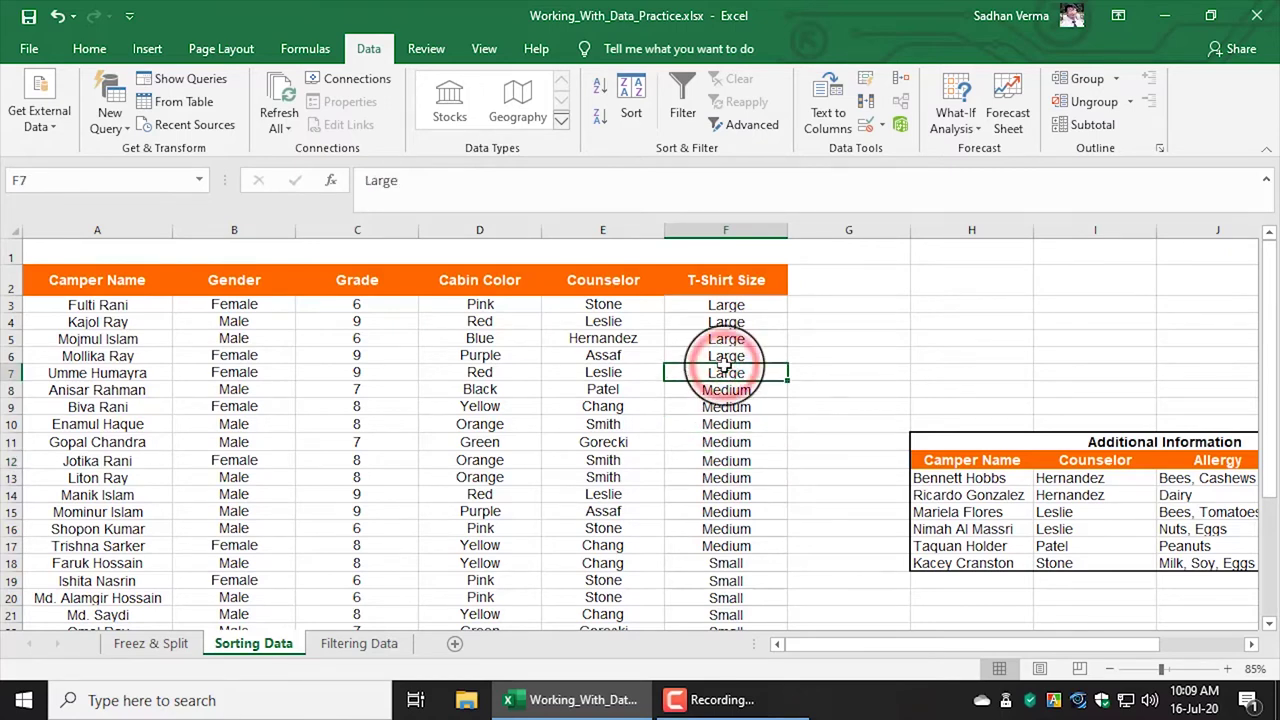
left_click_drag(57, 280, 694, 666)
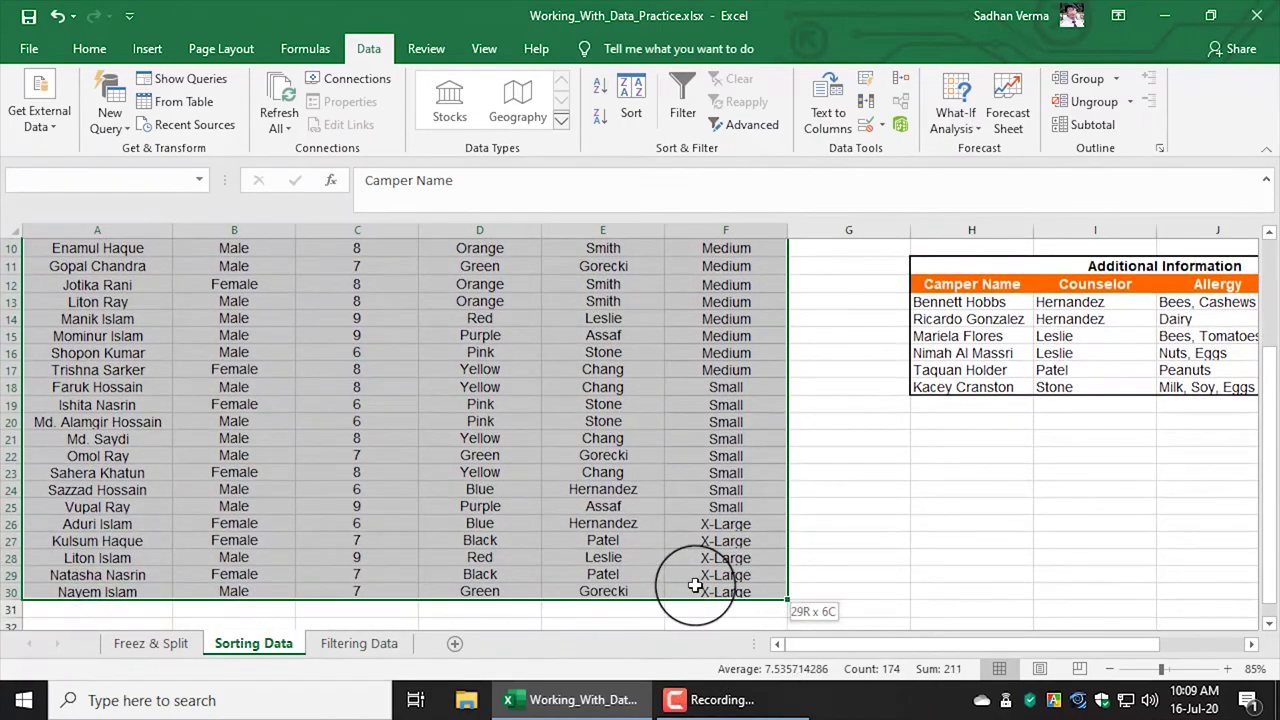
left_click_drag(694, 666, 694, 577)
scroll(694, 577, "up", 3)
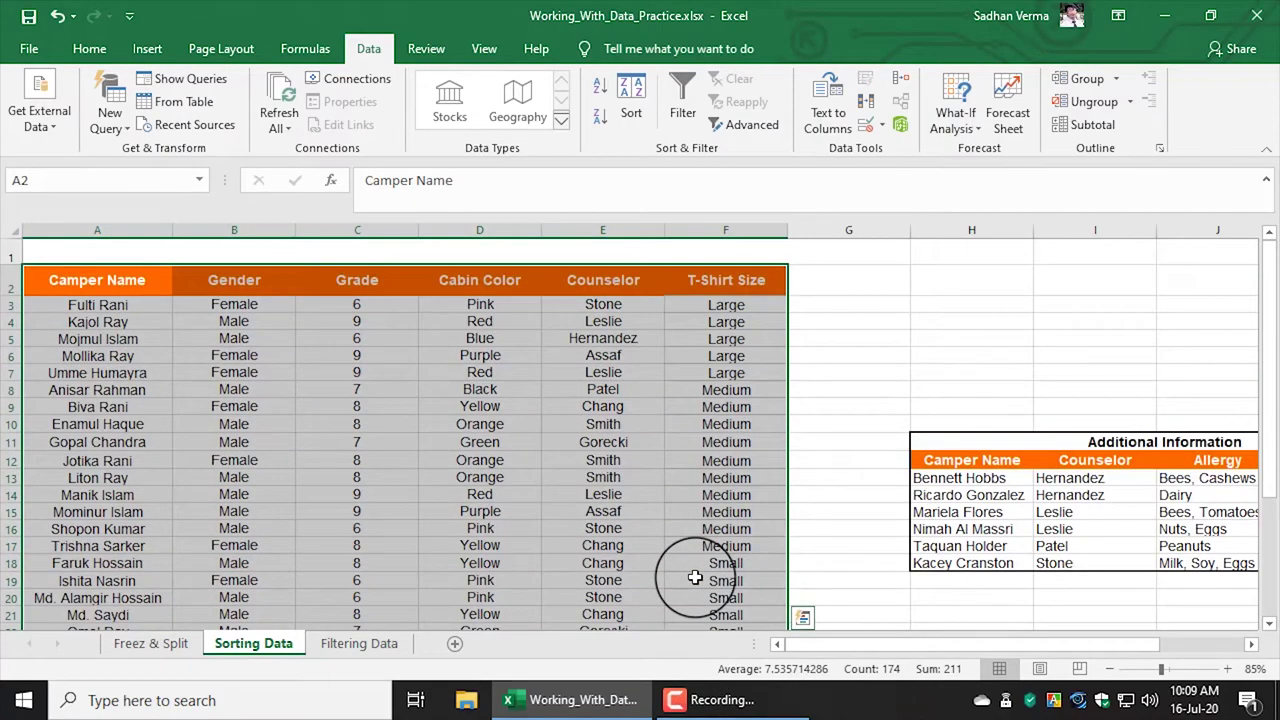
Step: Add the custom list Small, Medium, Large, X-Large and choose it as the T-Shirt Size order
left_click(630, 115)
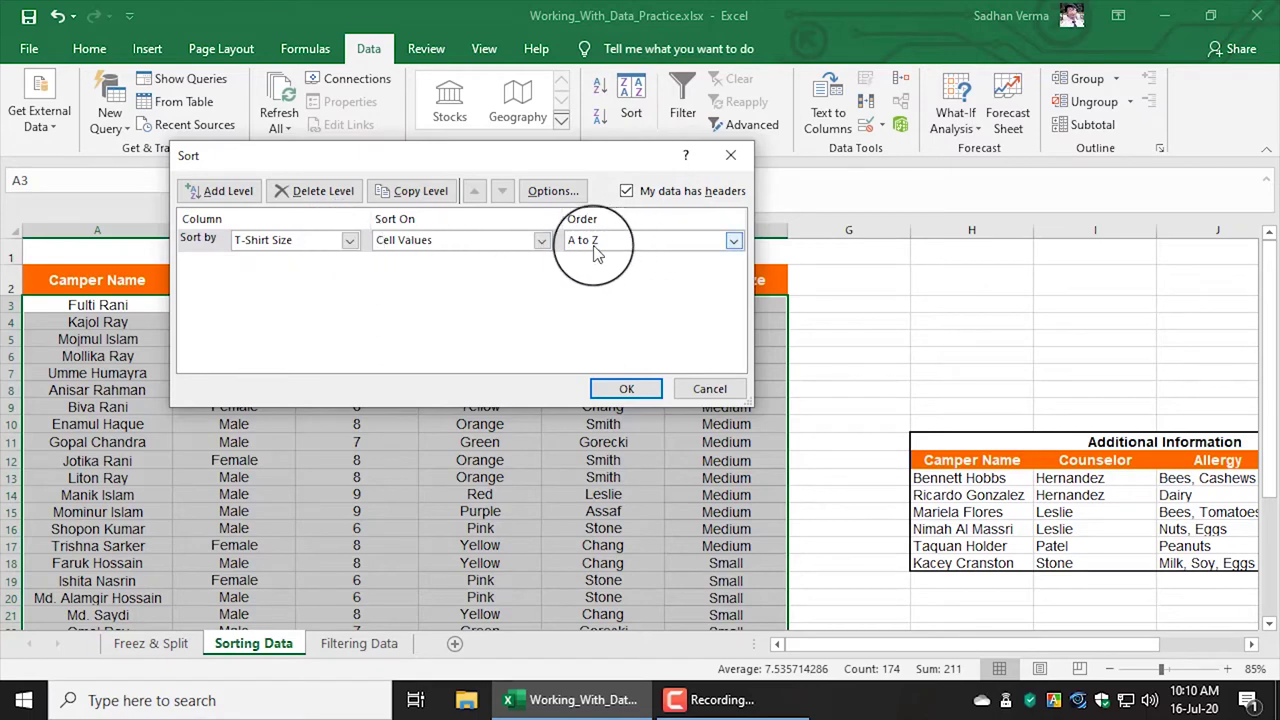
left_click(734, 242)
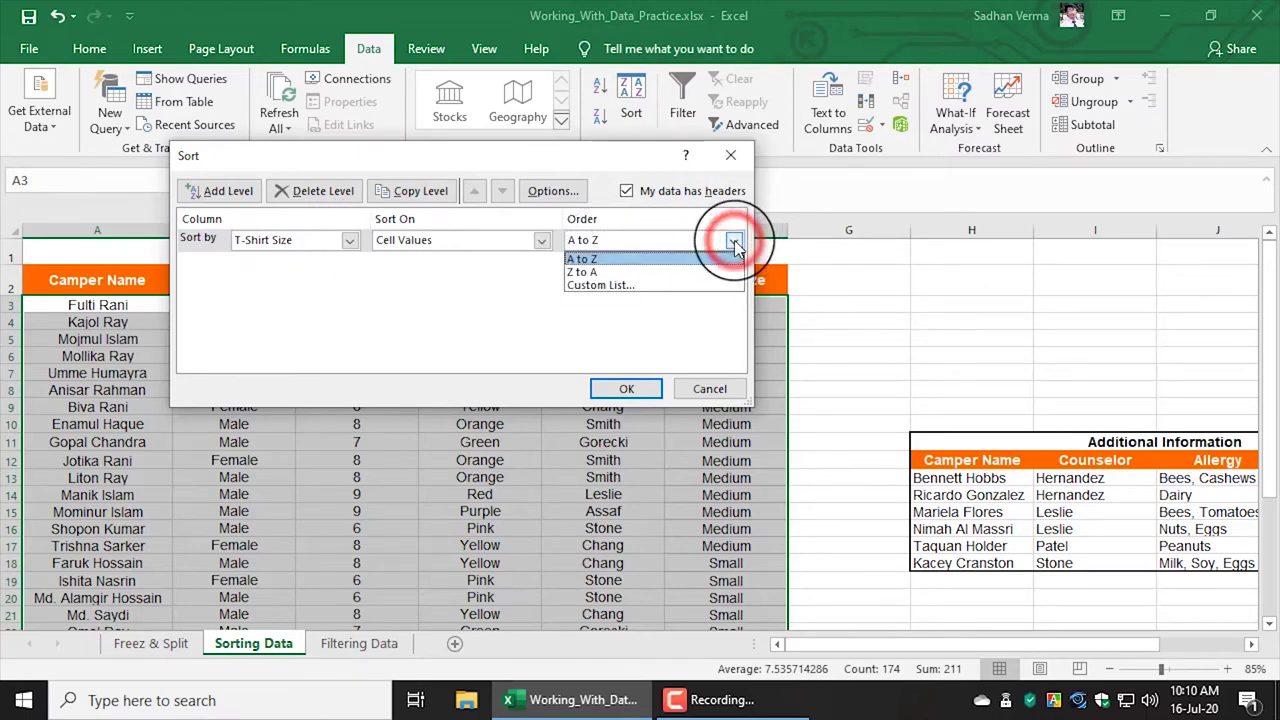
left_click(624, 286)
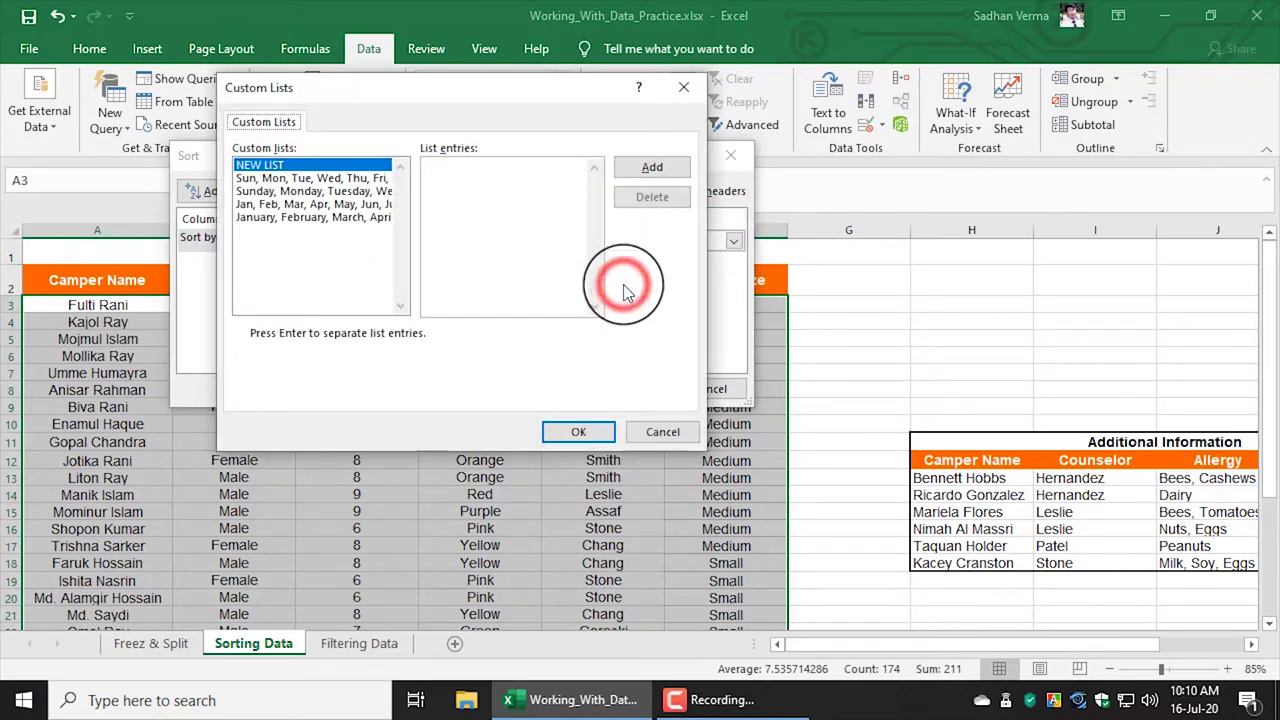
left_click(449, 169)
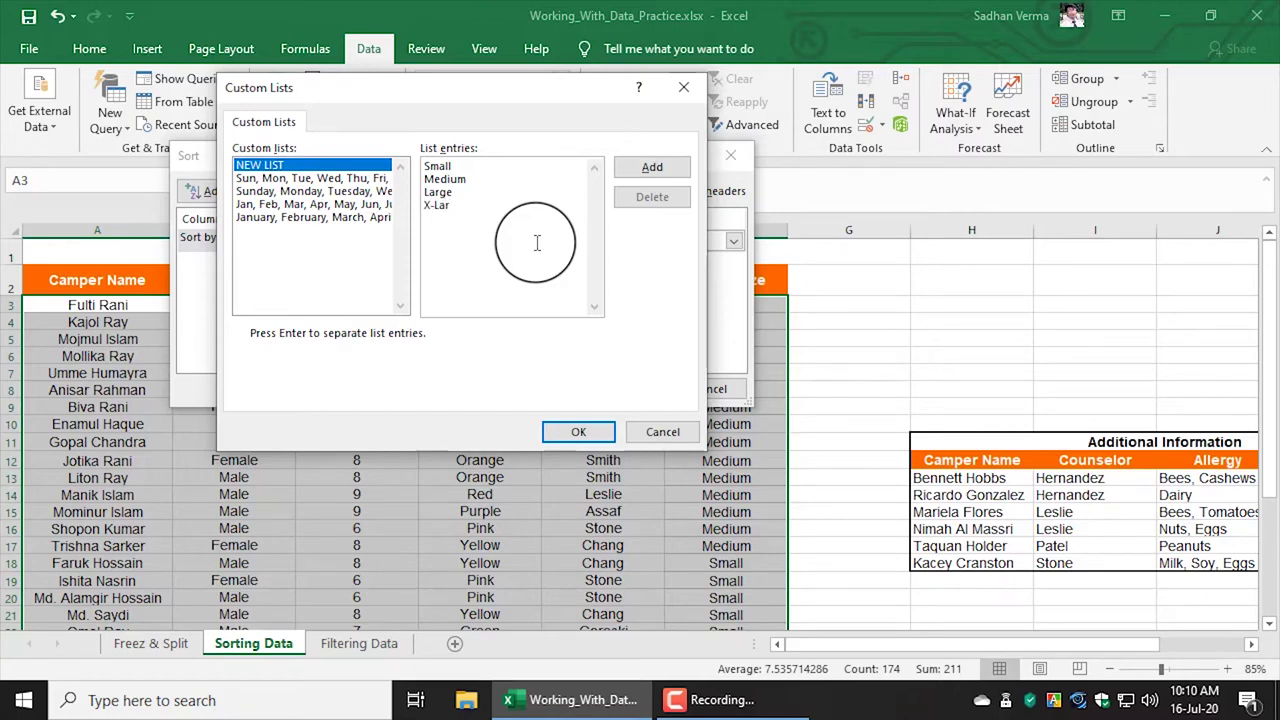
left_click_drag(506, 222, 451, 134)
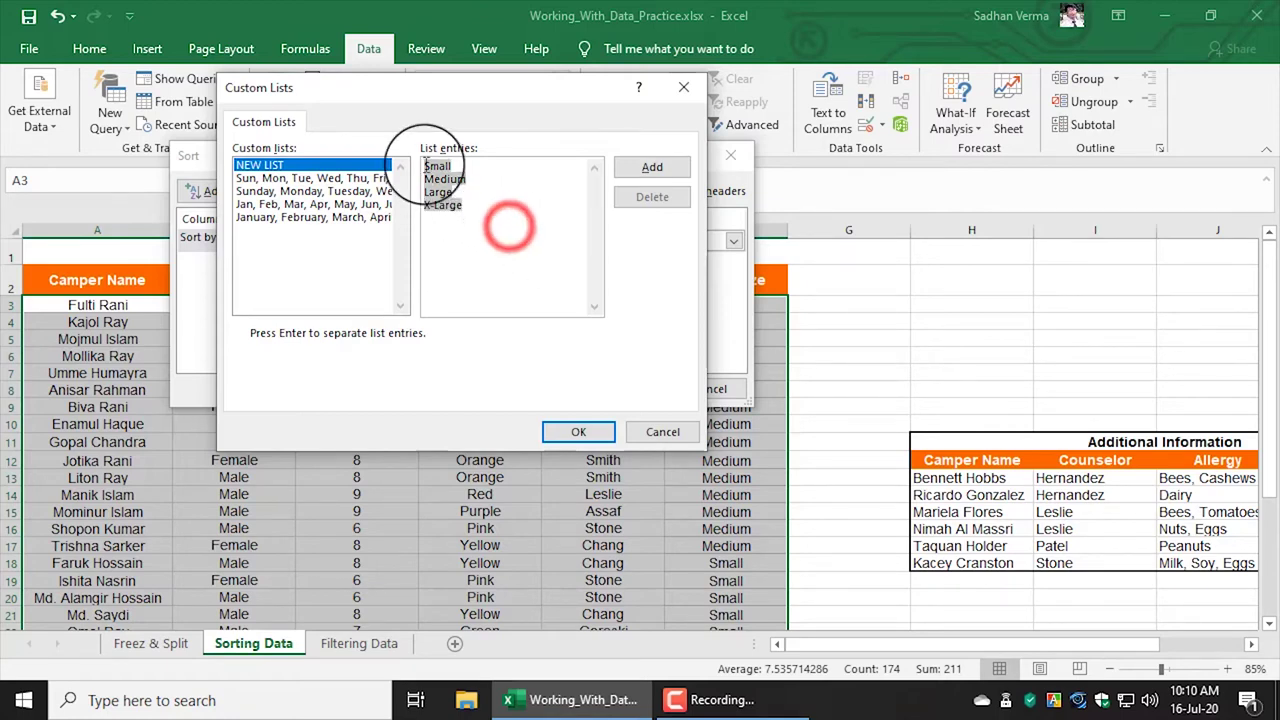
left_click(506, 237)
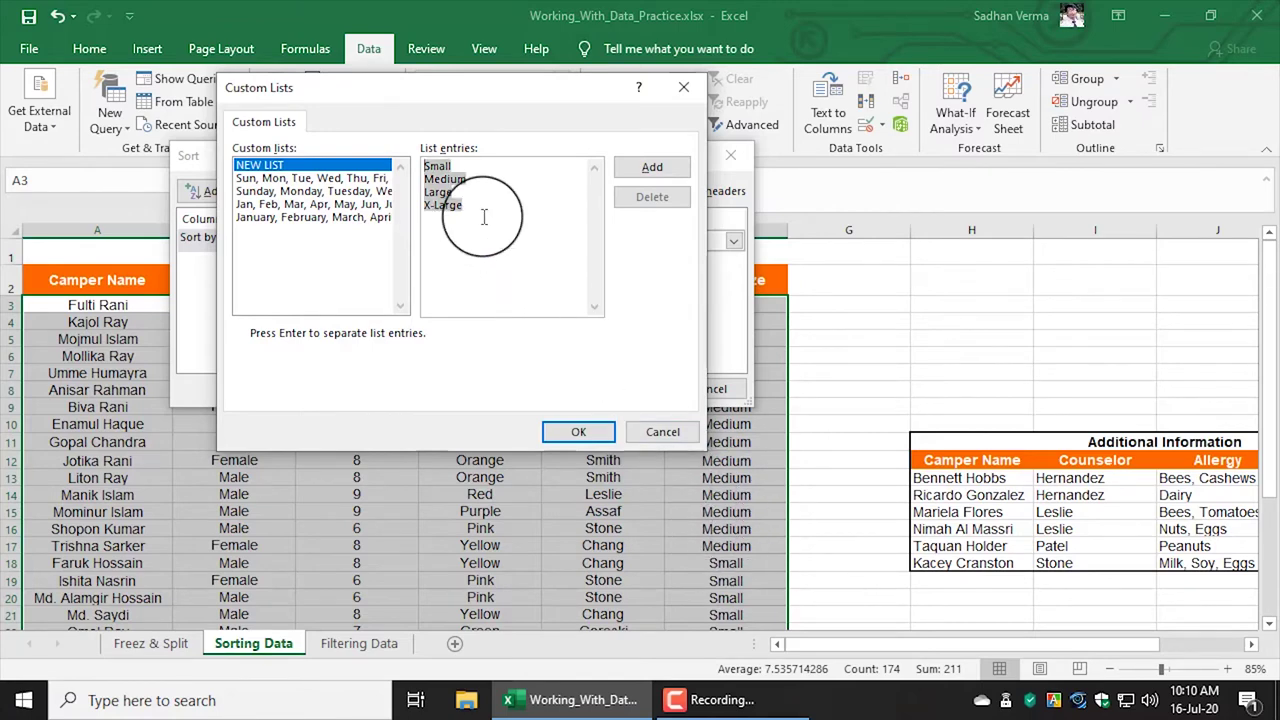
left_click_drag(478, 208, 428, 163)
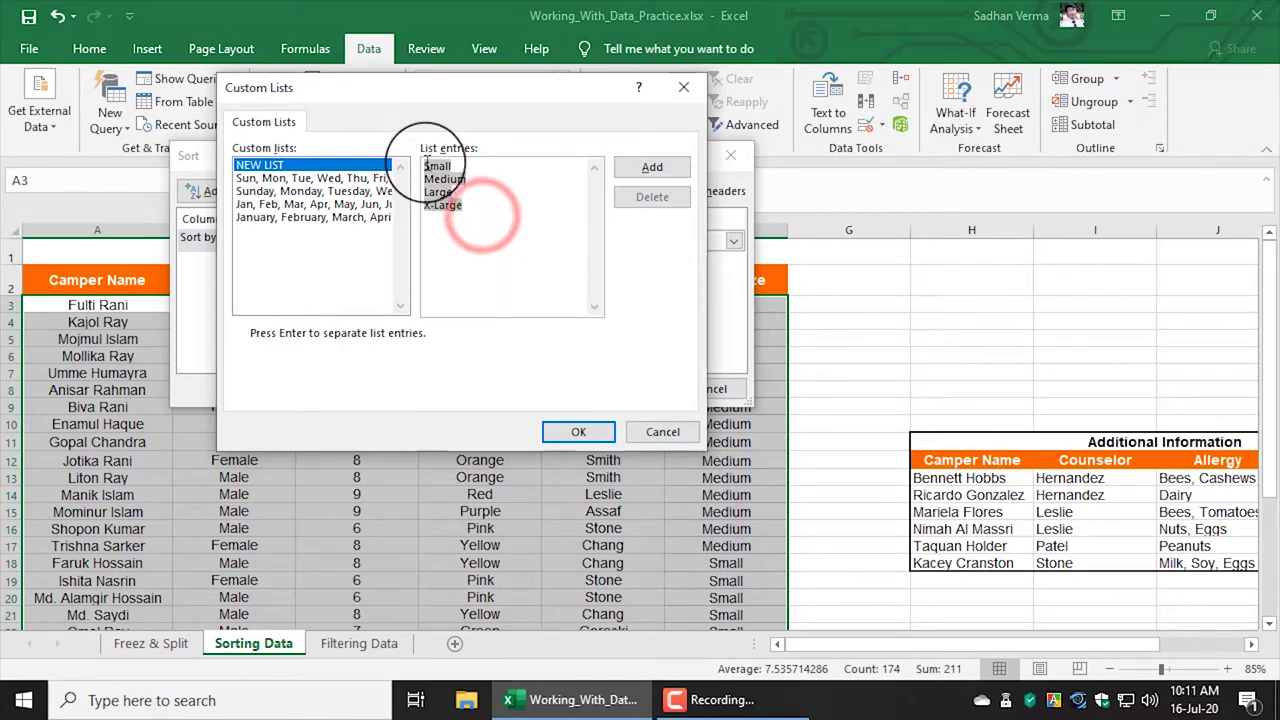
left_click(492, 207)
left_click(652, 167)
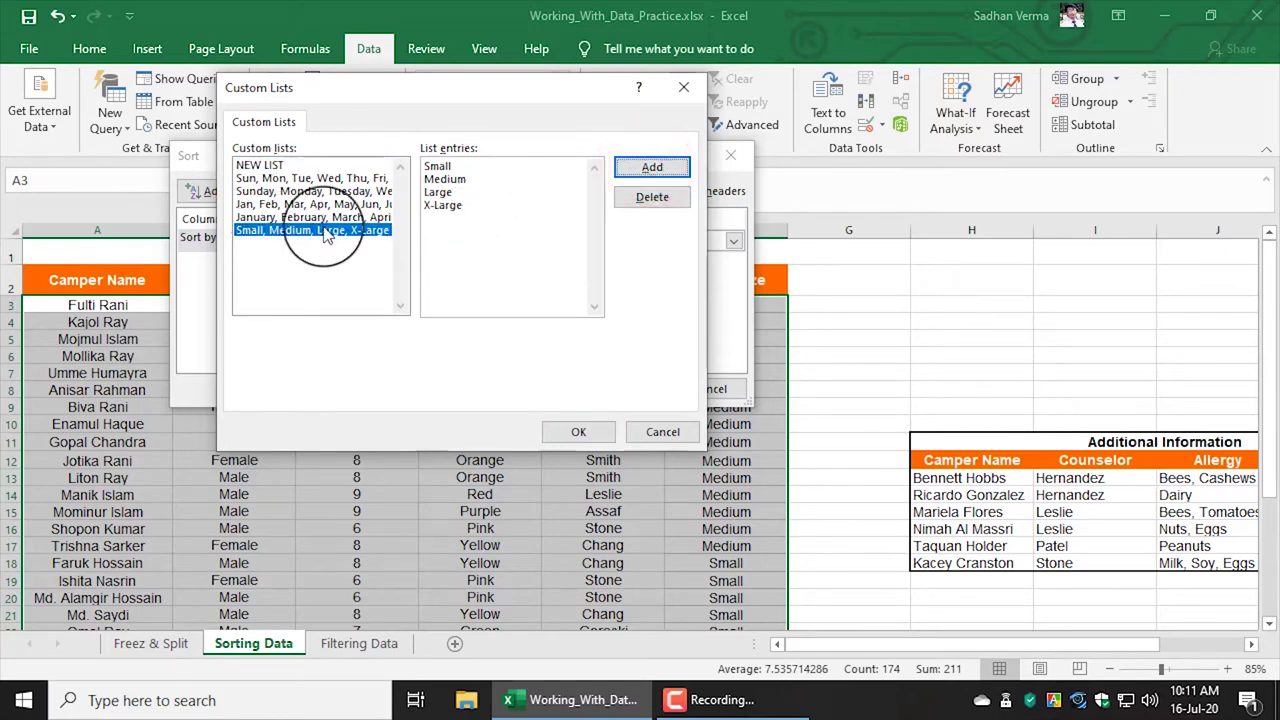
left_click(580, 432)
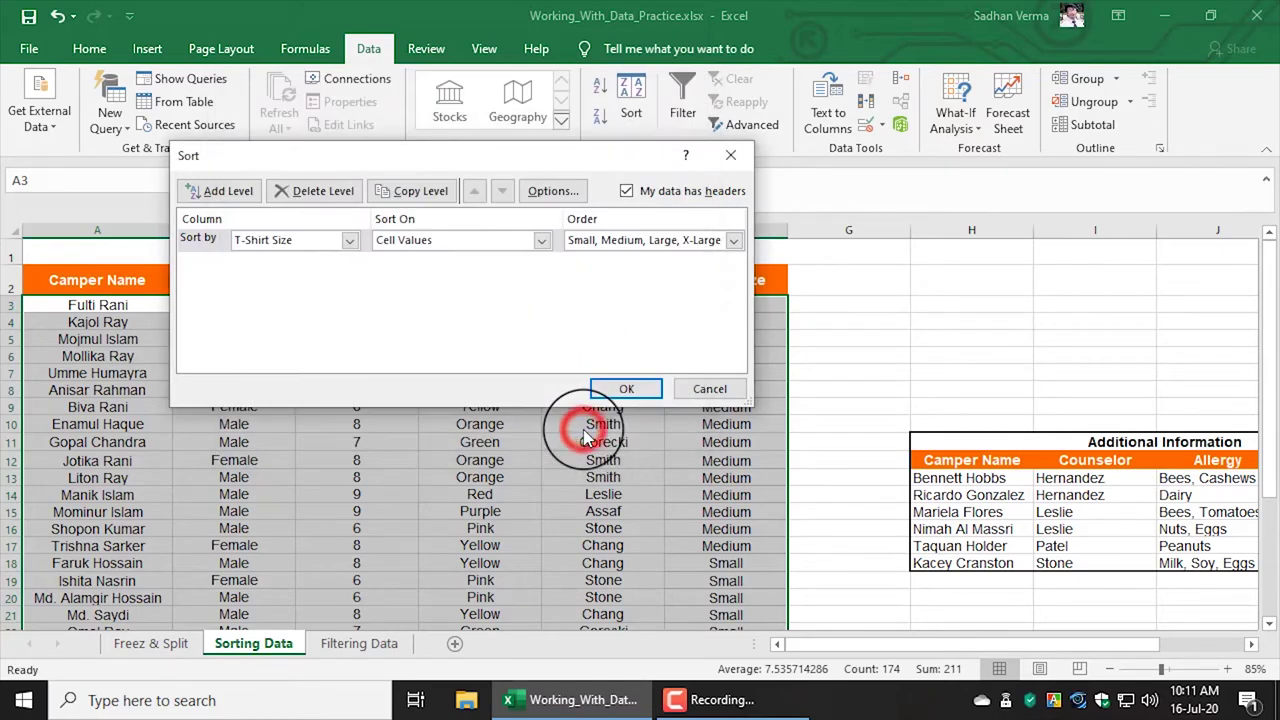
Step: Apply the custom-order sort and check the Small and Medium size groups
left_click(616, 384)
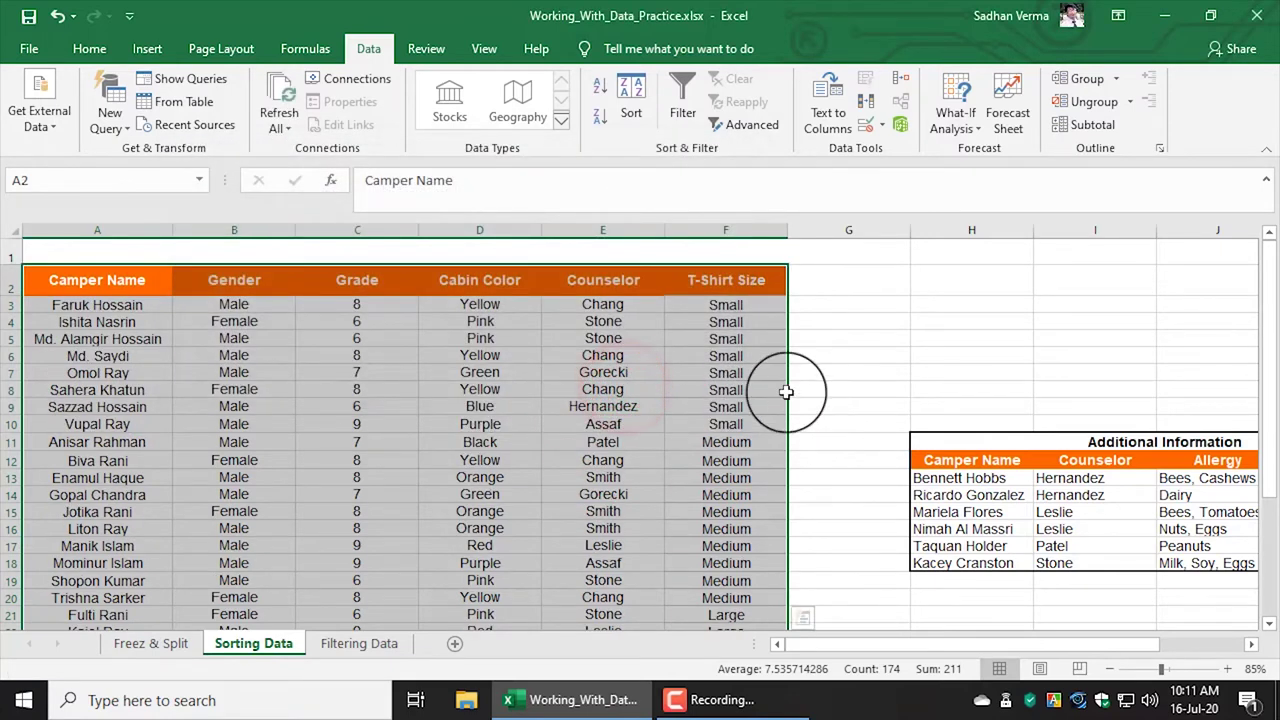
left_click_drag(726, 304, 745, 424)
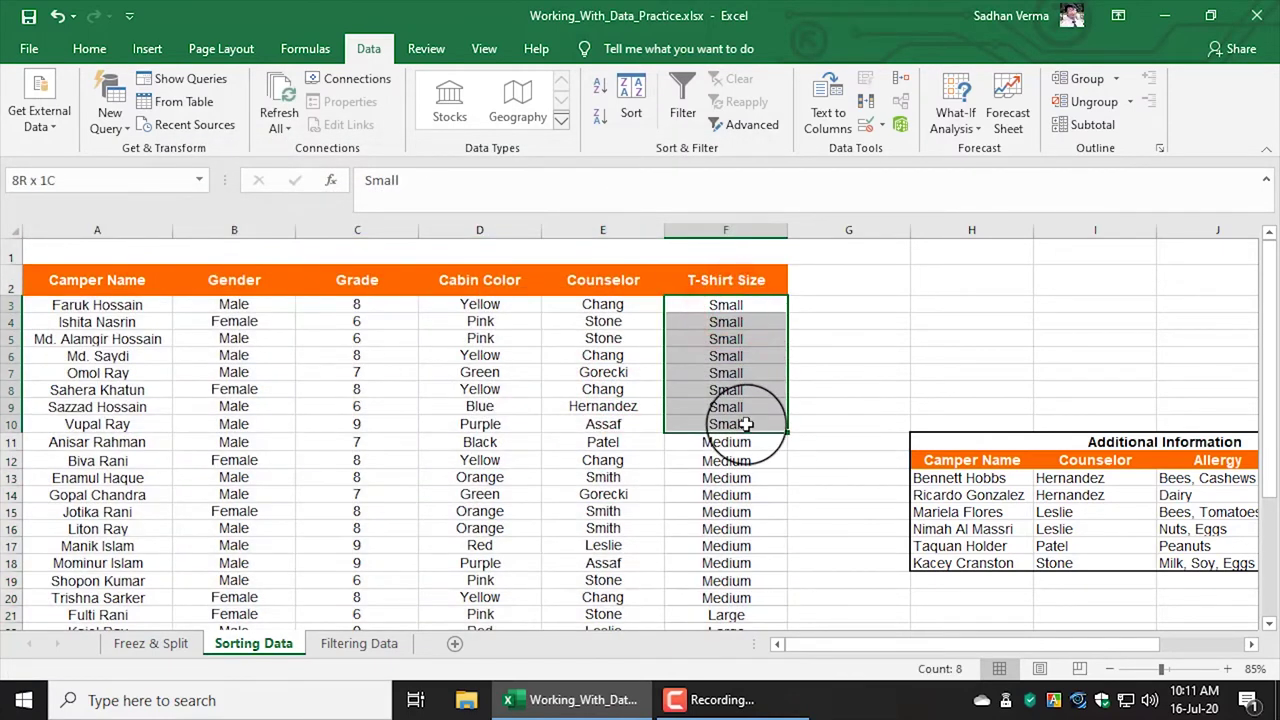
scroll(755, 480, "down", 2)
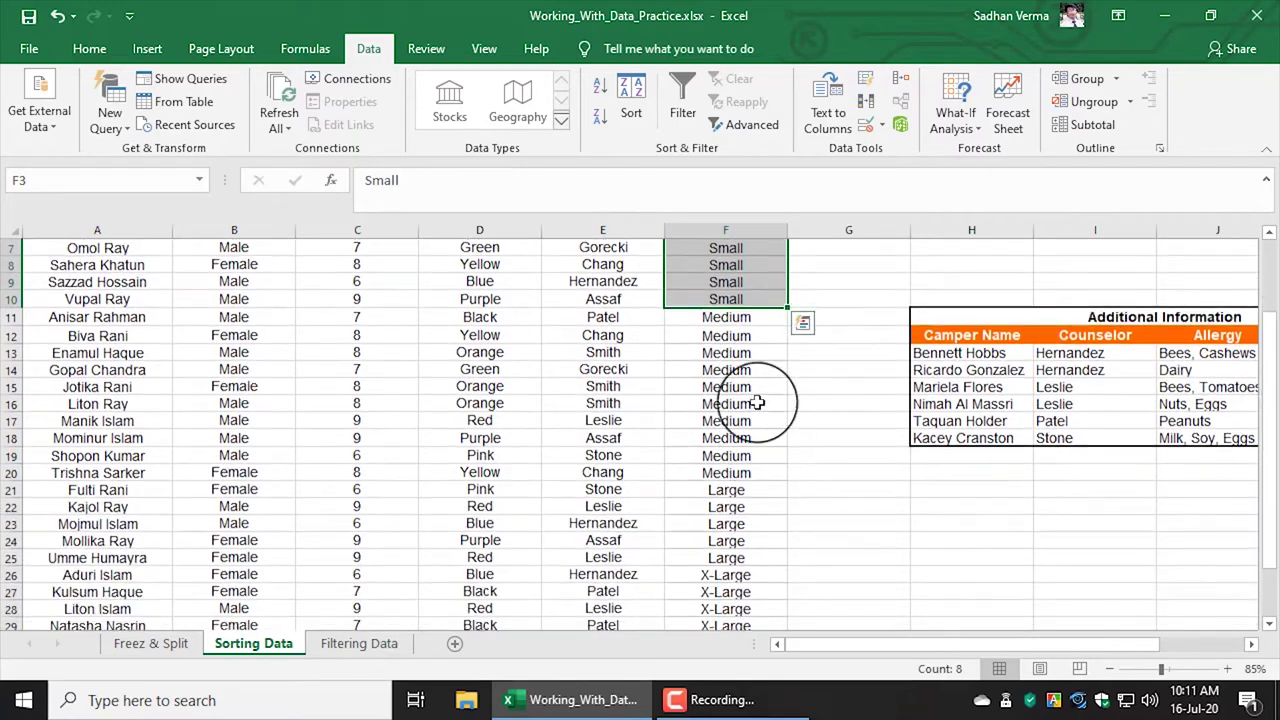
left_click_drag(738, 317, 738, 470)
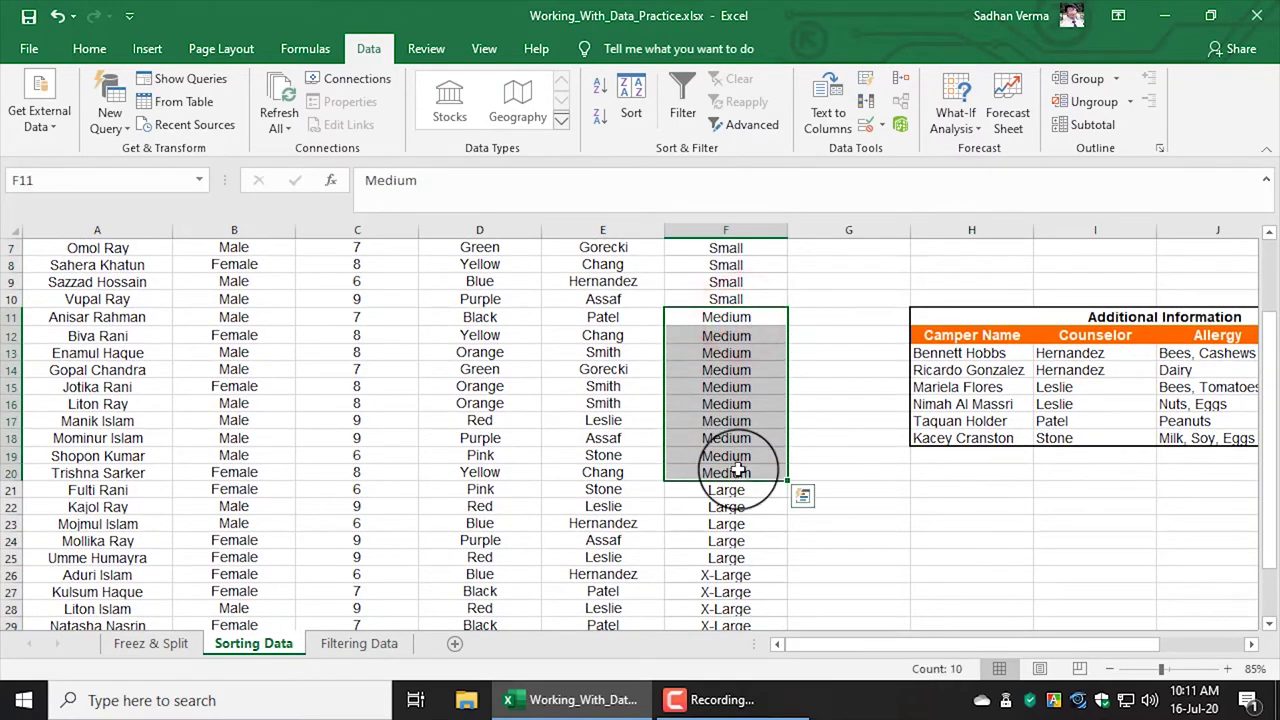
scroll(738, 470, "down", 2)
left_click_drag(737, 386, 731, 540)
scroll(731, 530, "up", 4)
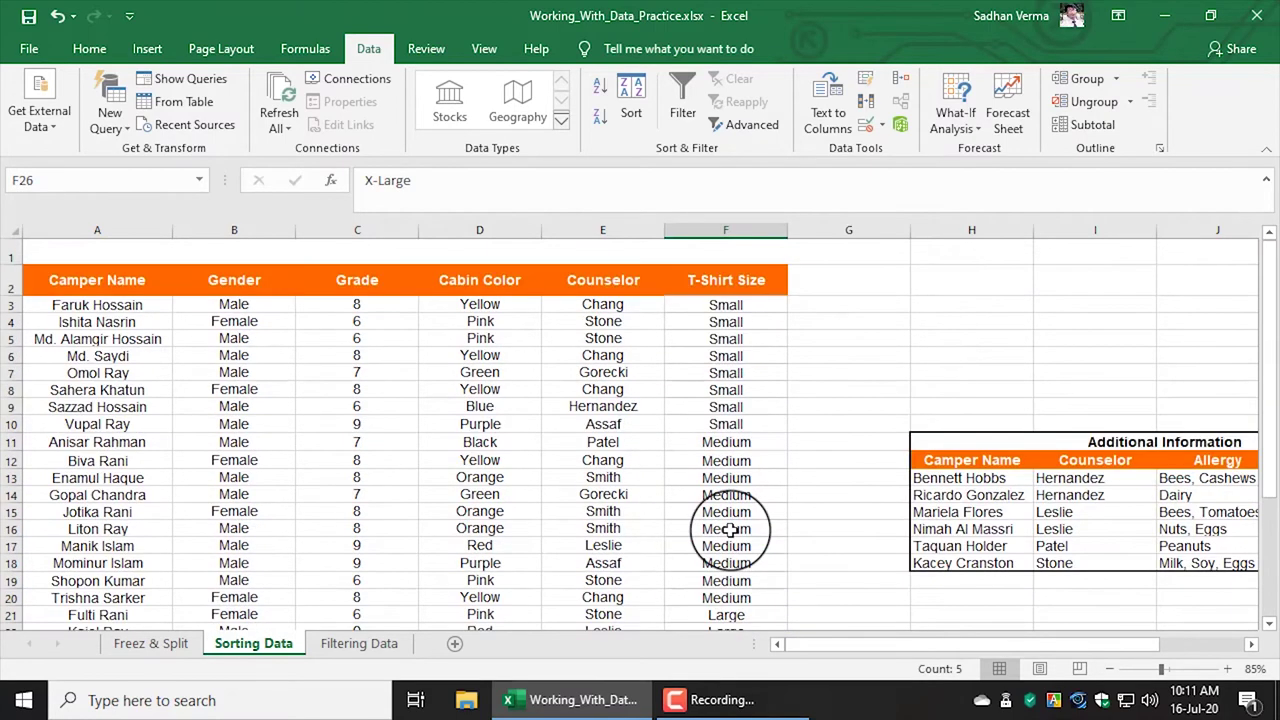
left_click(726, 304)
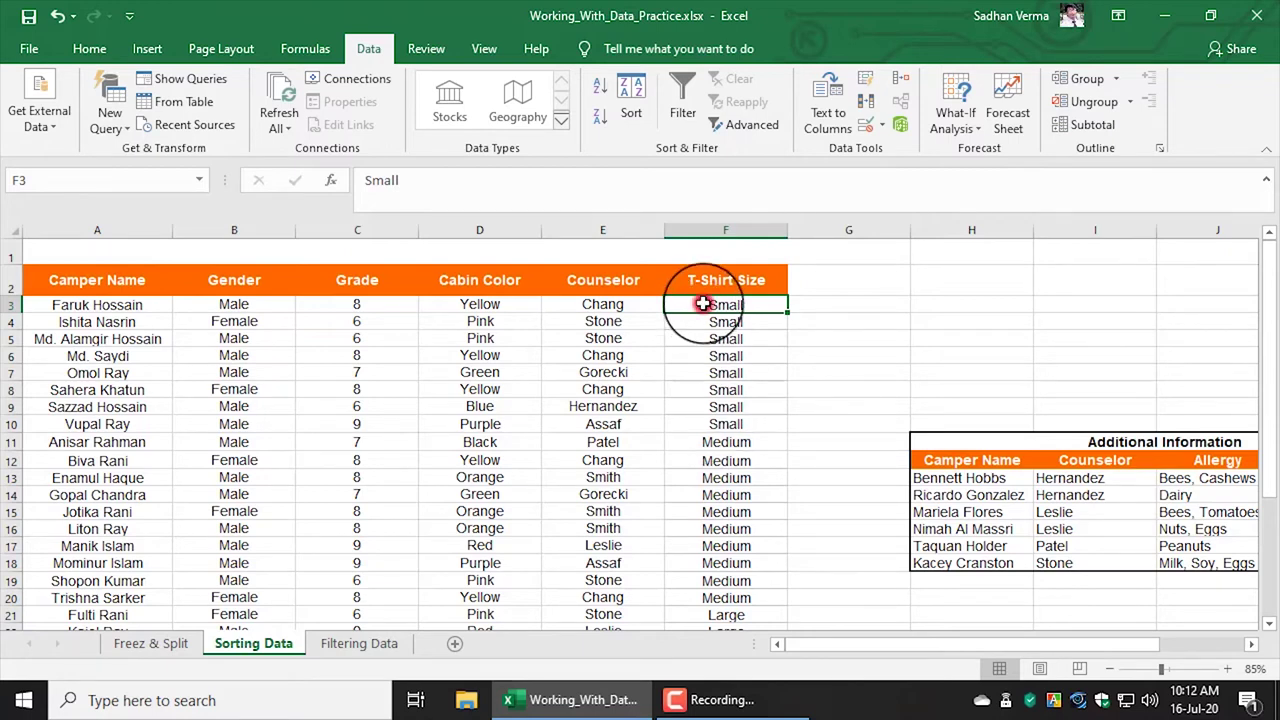
Step: Inspect Small rows F3:F10 and Medium rows F11:F20 alongside their counselors
left_click_drag(703, 304, 707, 424)
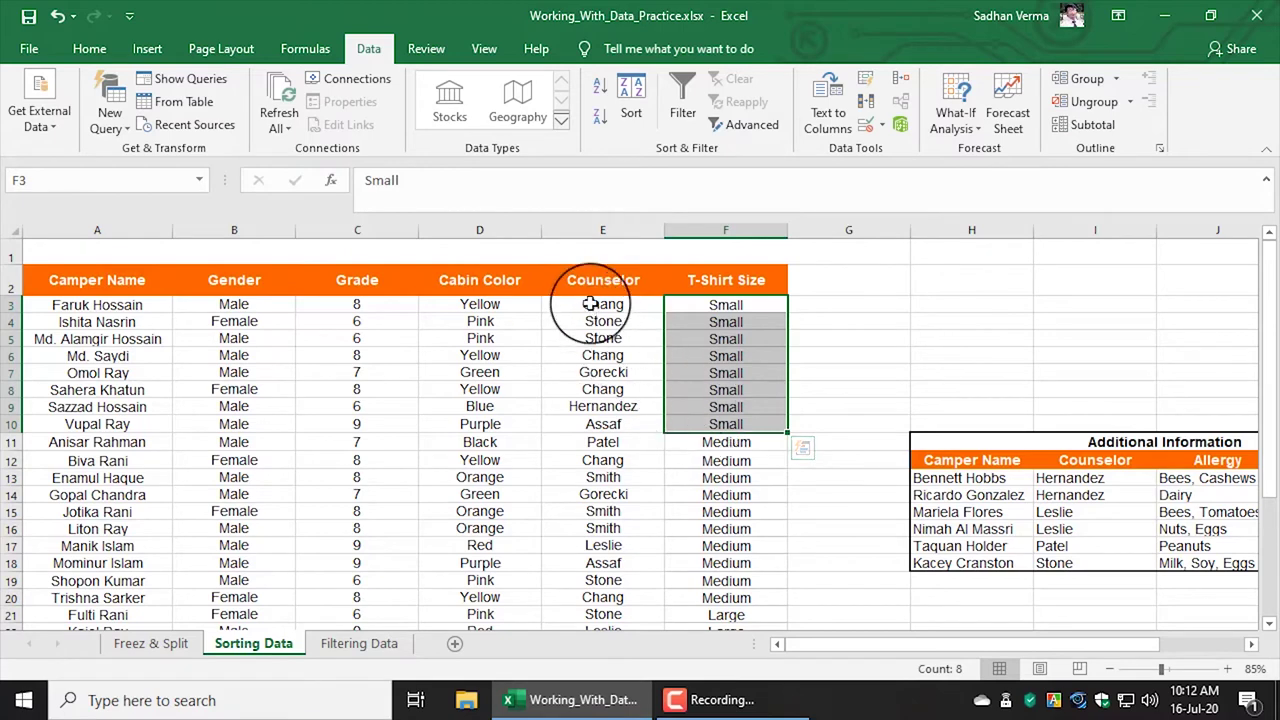
left_click_drag(603, 304, 603, 424)
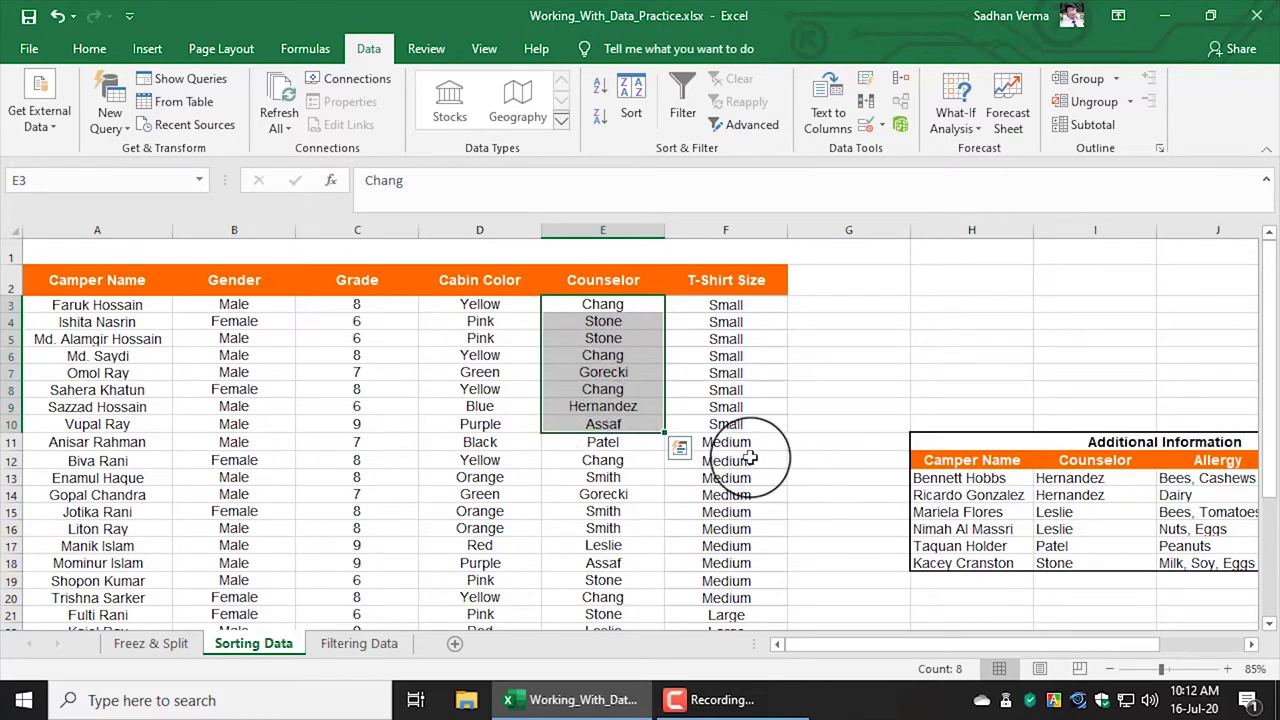
left_click_drag(731, 446, 739, 596)
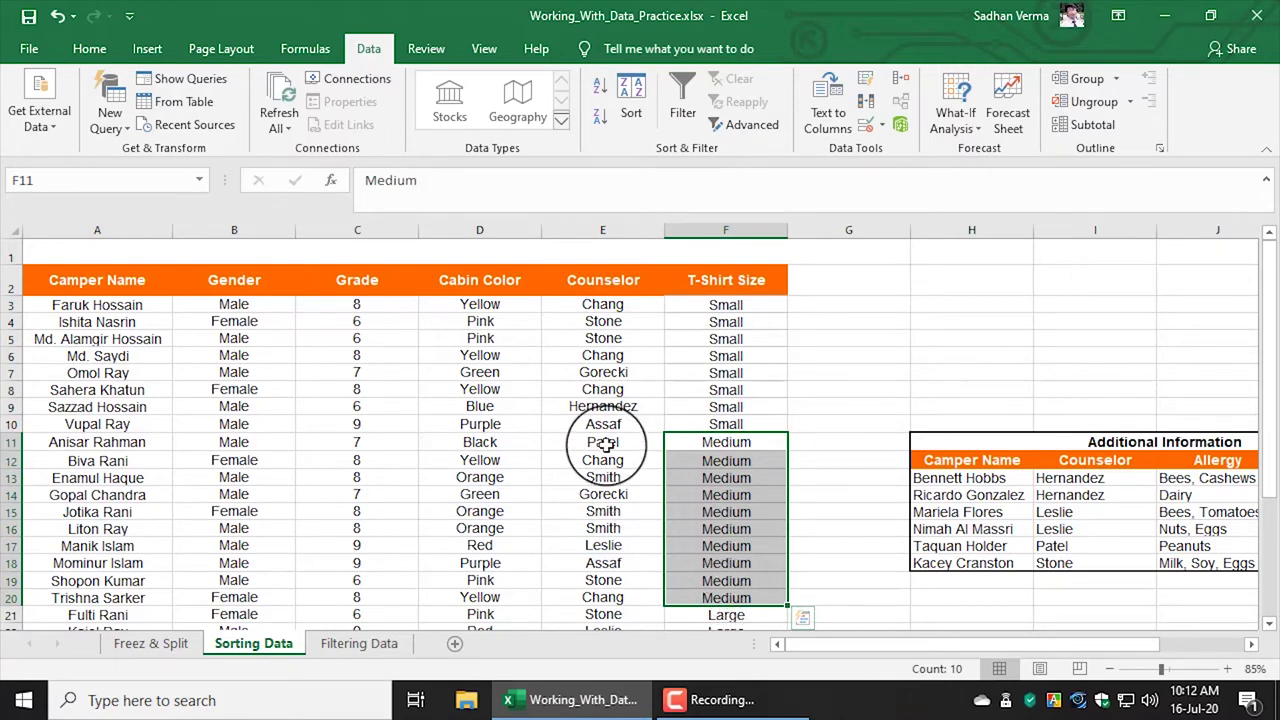
left_click_drag(604, 446, 614, 594)
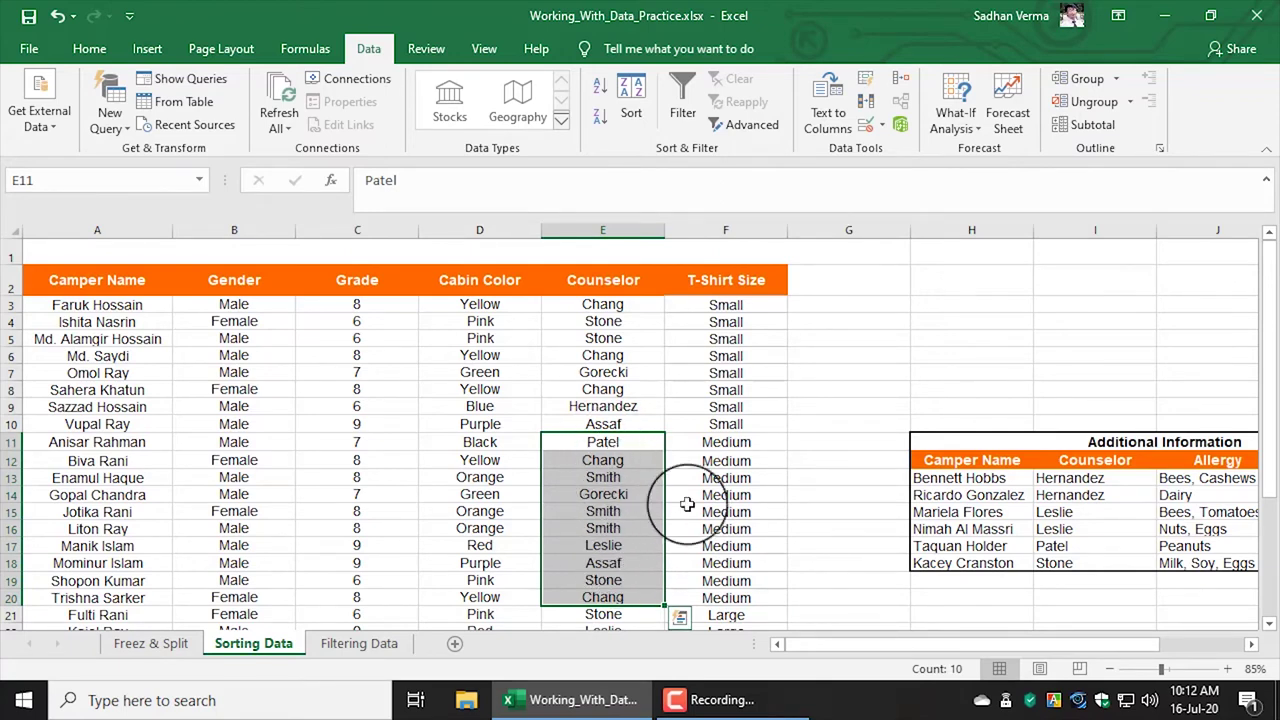
left_click(752, 389)
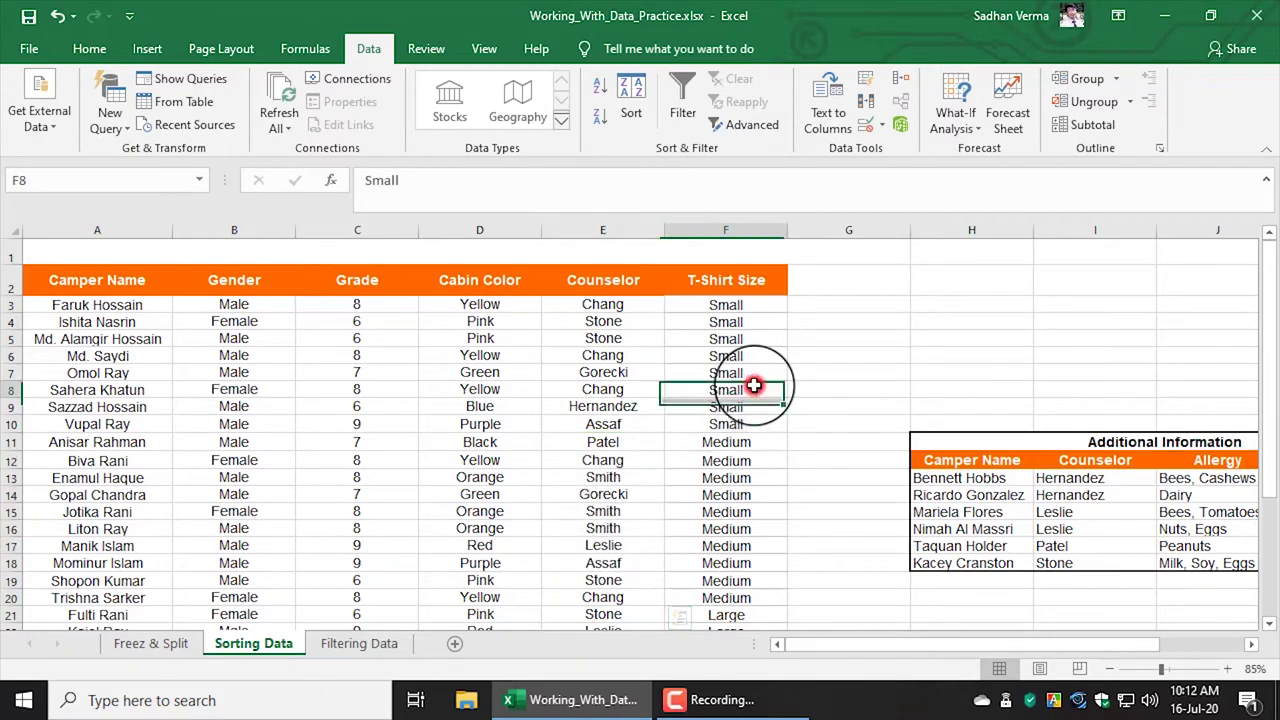
Step: Select the entire camper table starting from the header row
left_click(10, 280)
mouse_move(80, 282)
left_mouse_down()
mouse_move(740, 668)
mouse_move(748, 560)
left_mouse_up()
scroll(748, 571, "up", 3)
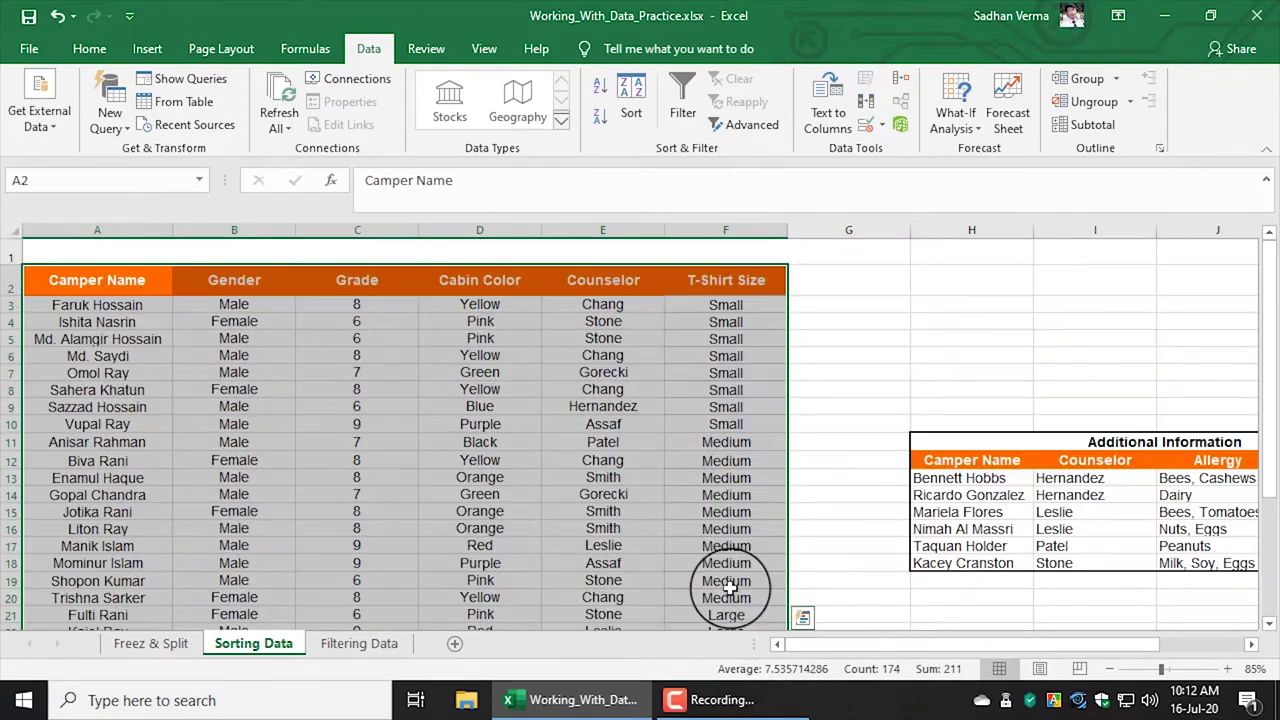
Step: Add a second sort level, Counselor A to Z, under the custom T-Shirt Size order and apply
left_click(632, 95)
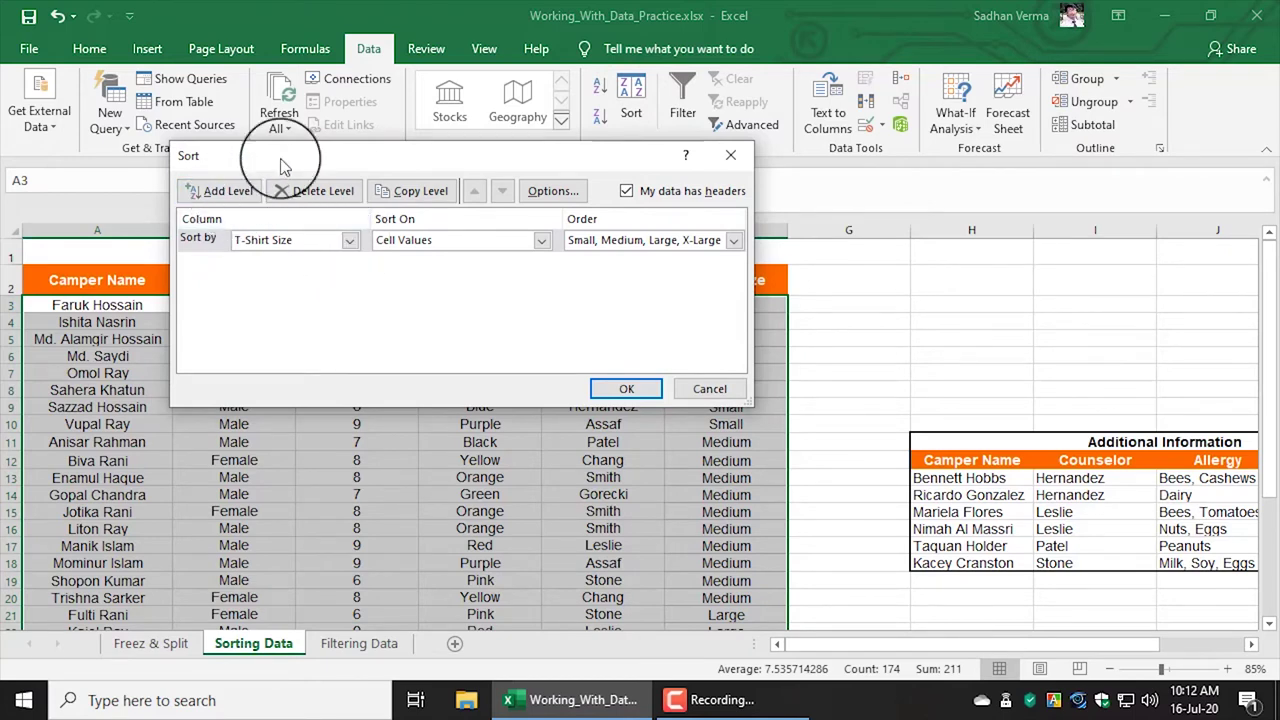
left_click_drag(280, 158, 498, 303)
left_click(438, 338)
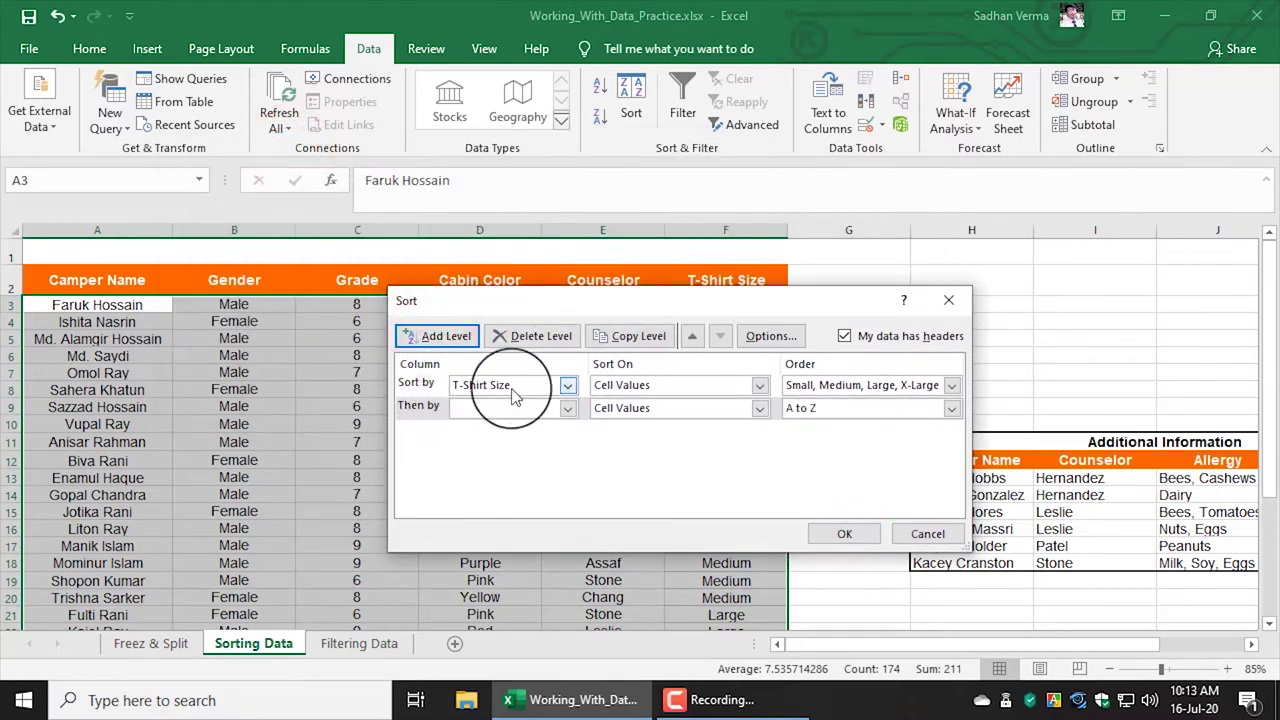
left_click(568, 410)
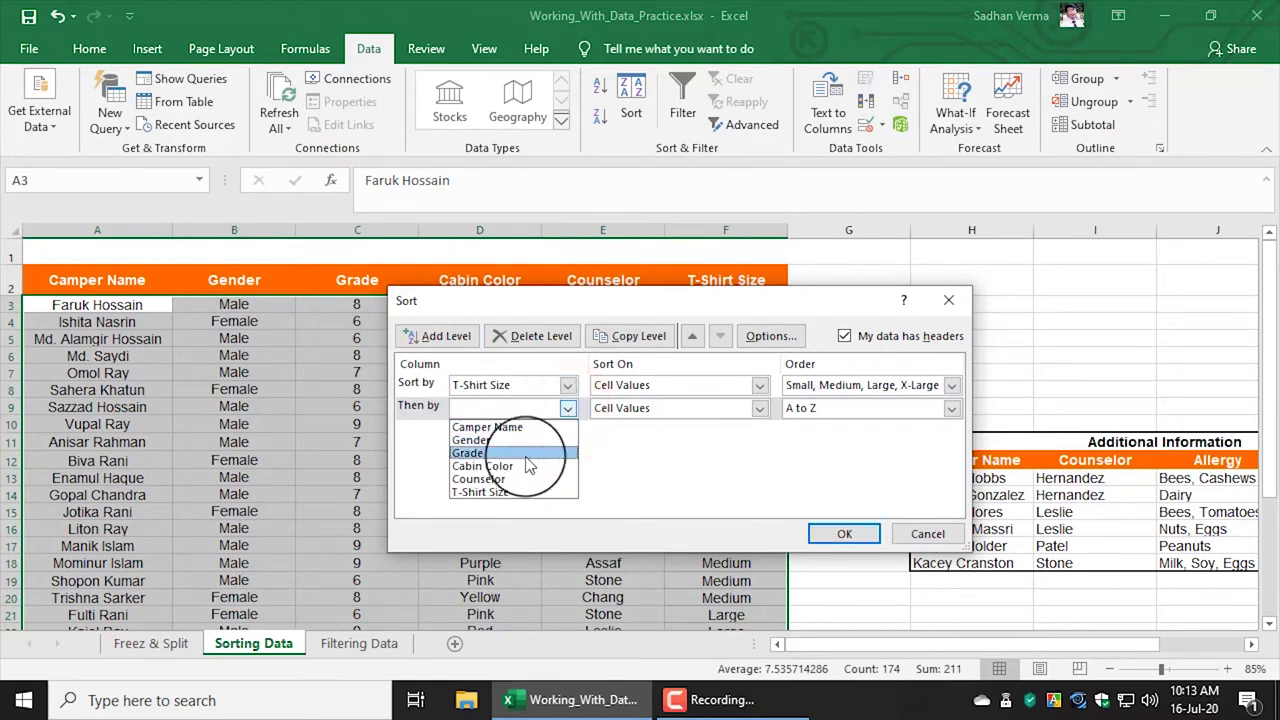
left_click(522, 482)
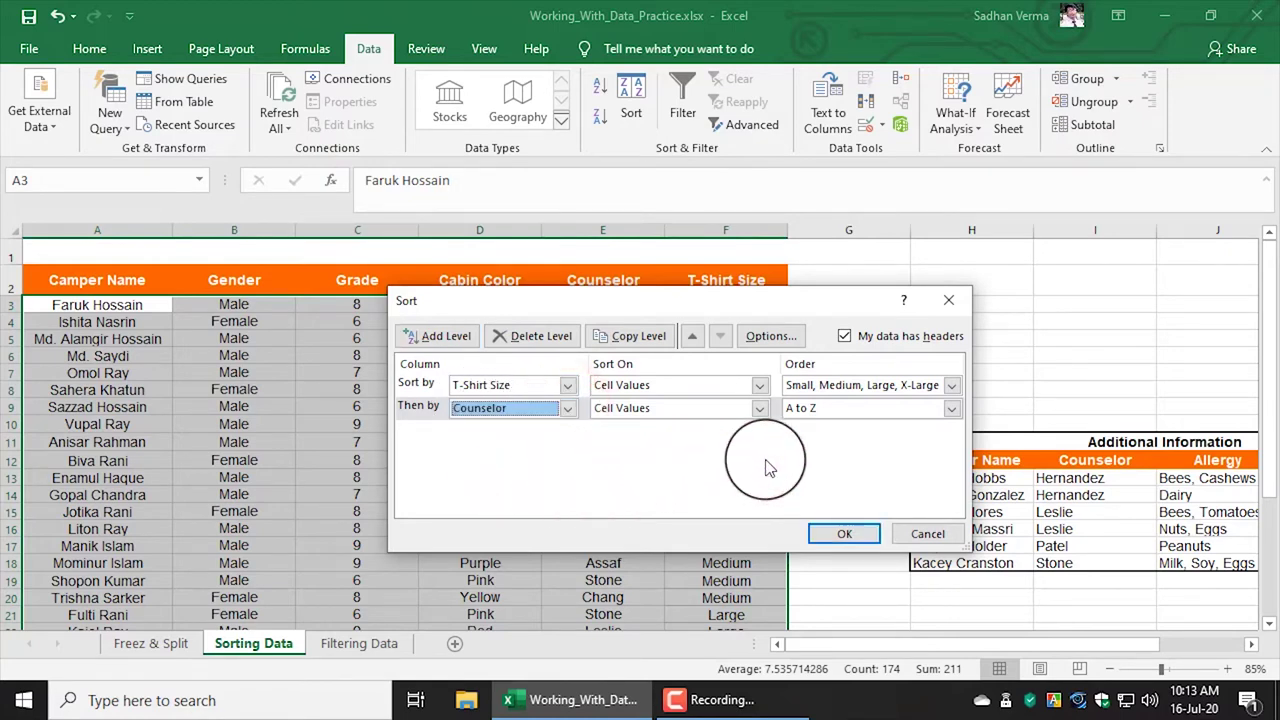
left_click_drag(768, 299, 770, 321)
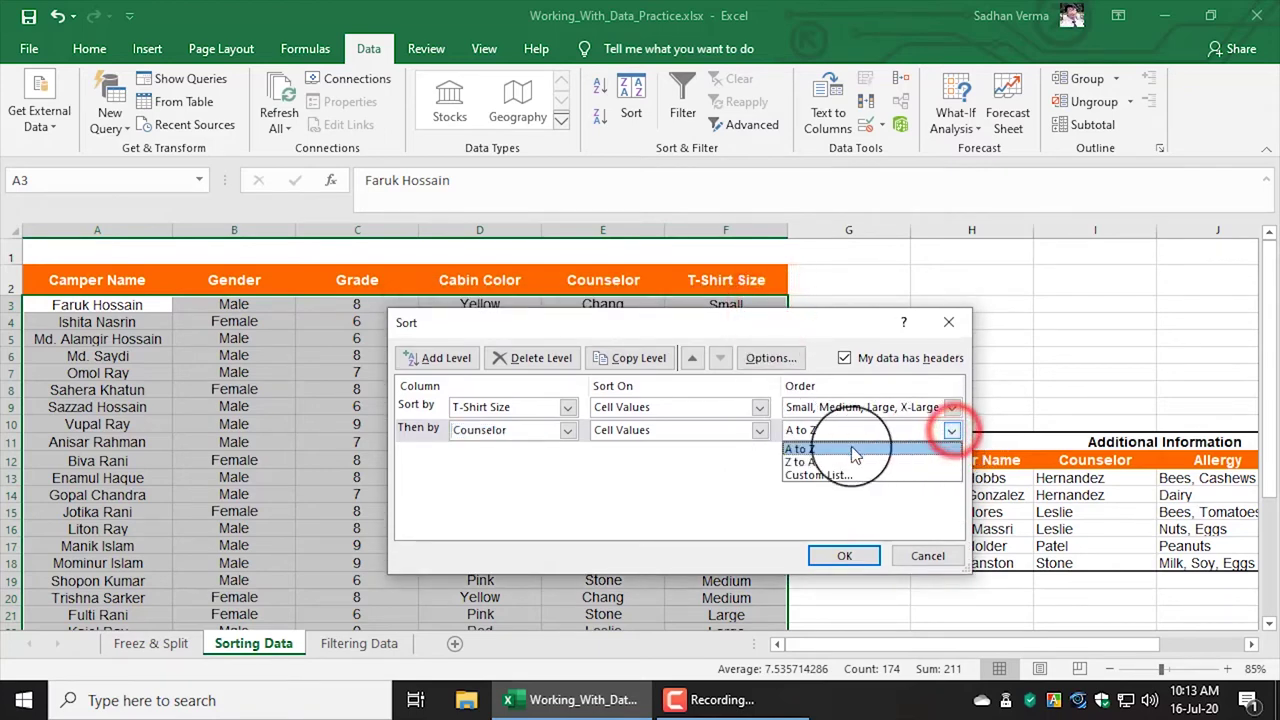
left_click(820, 449)
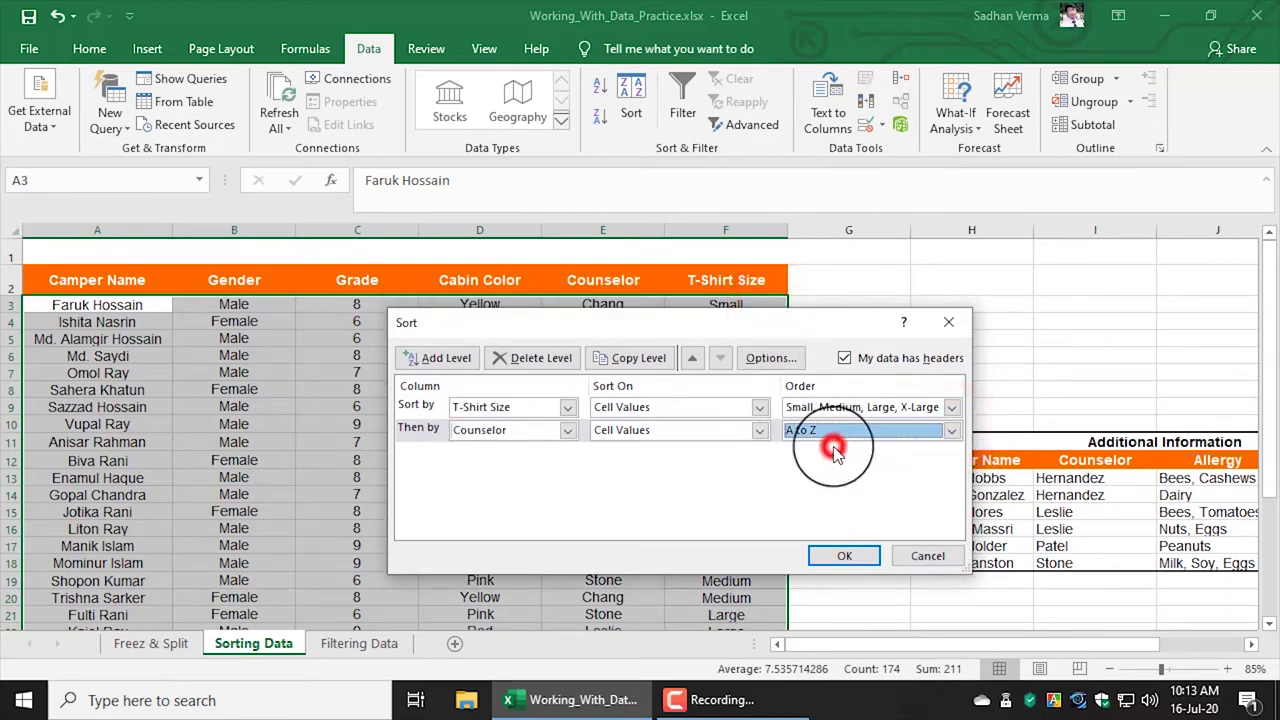
left_click(849, 554)
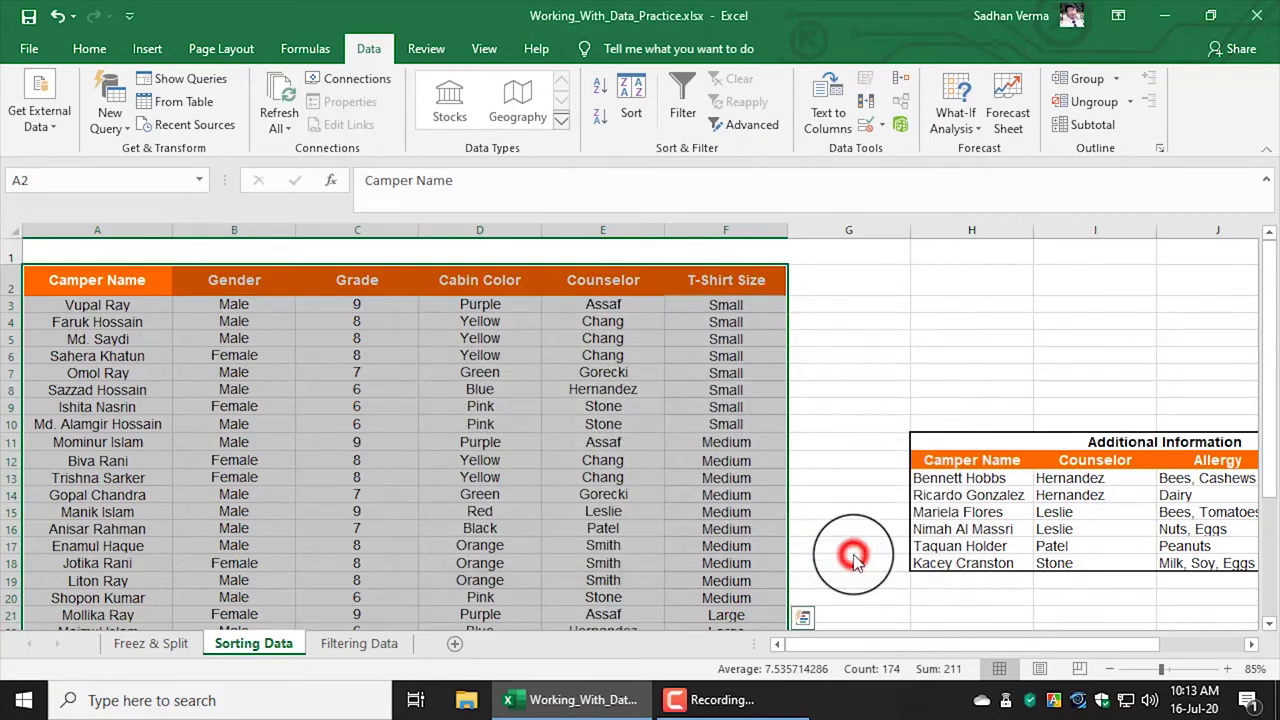
left_click(728, 422)
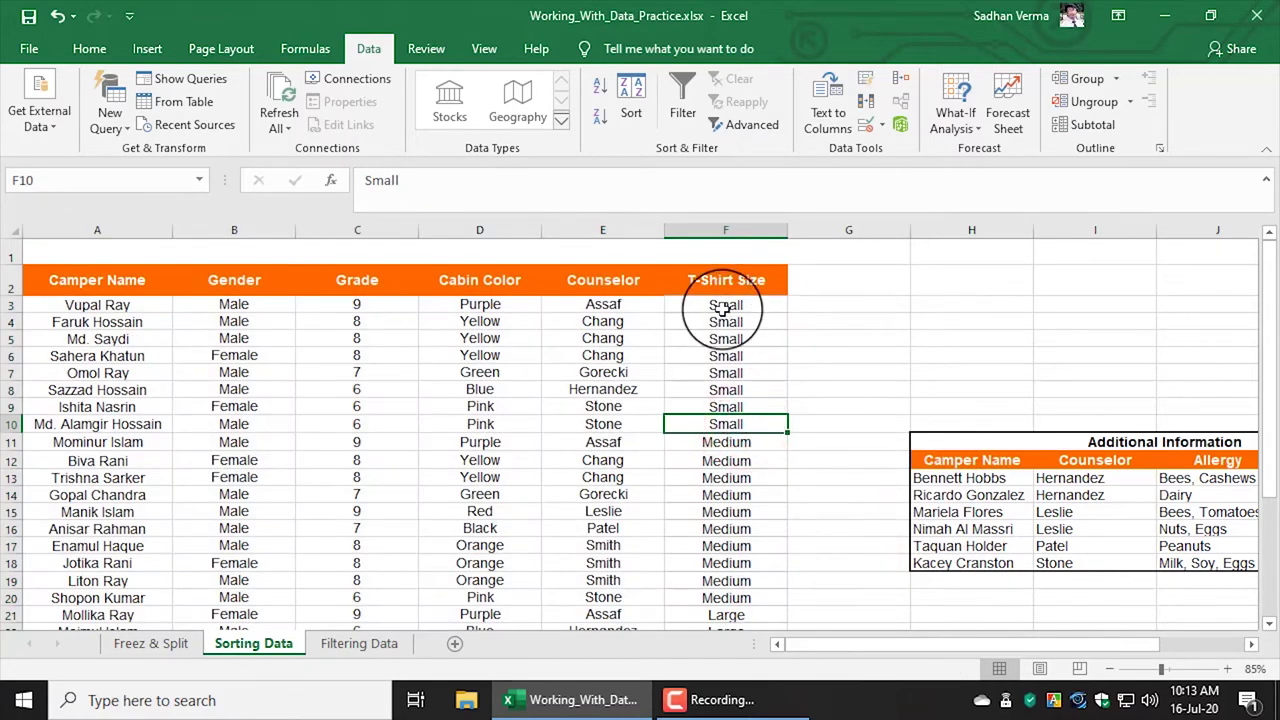
left_click_drag(725, 304, 731, 423)
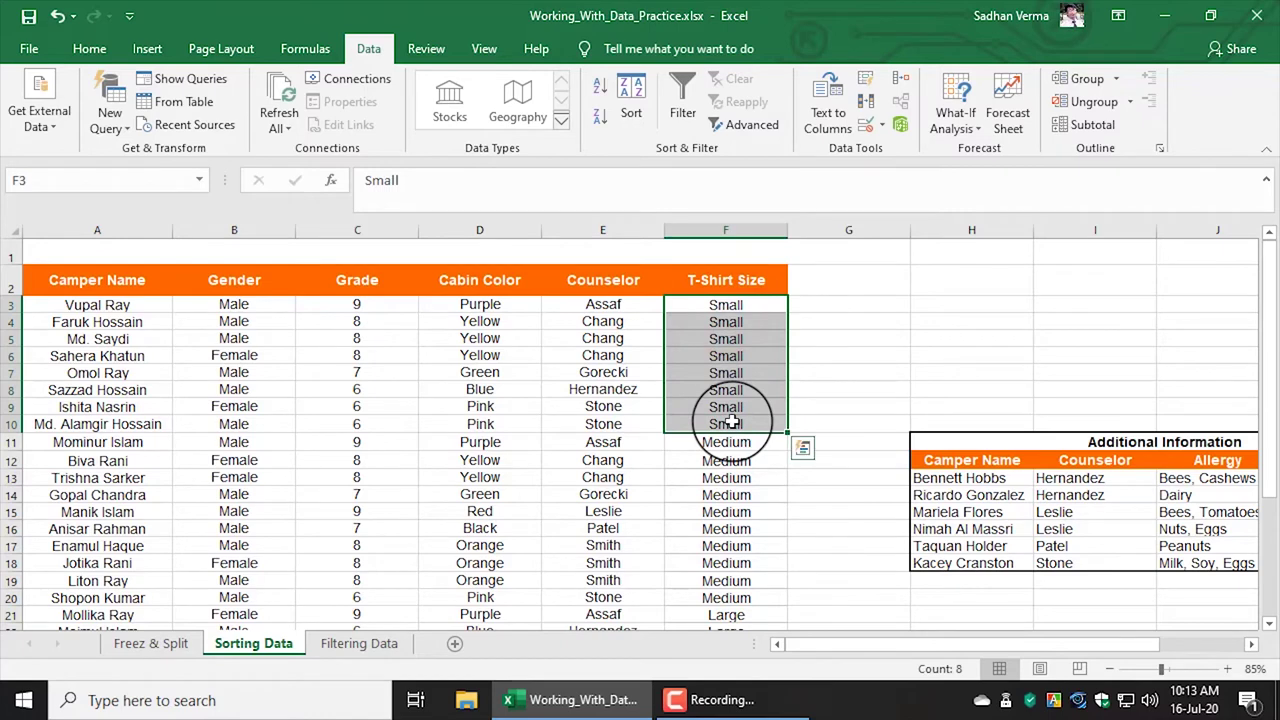
mouse_move(603, 304)
left_mouse_down()
mouse_move(603, 407)
mouse_move(620, 428)
left_mouse_up()
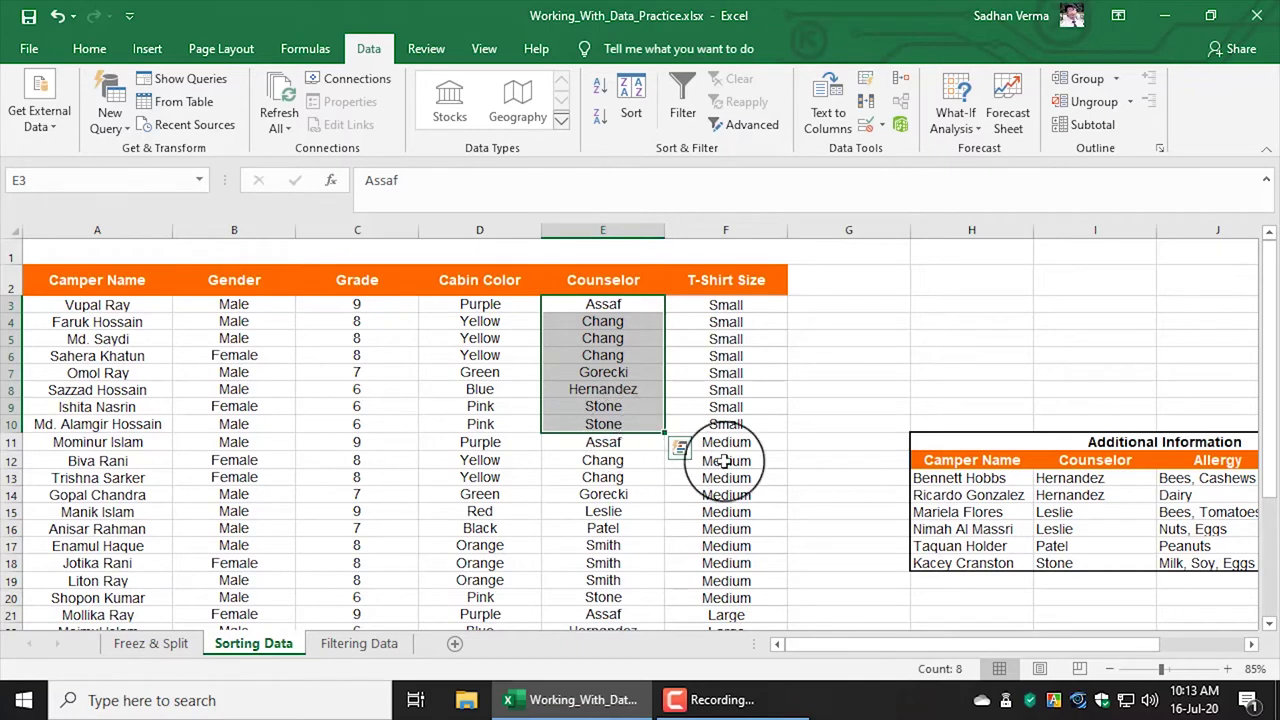
left_click_drag(737, 445, 737, 597)
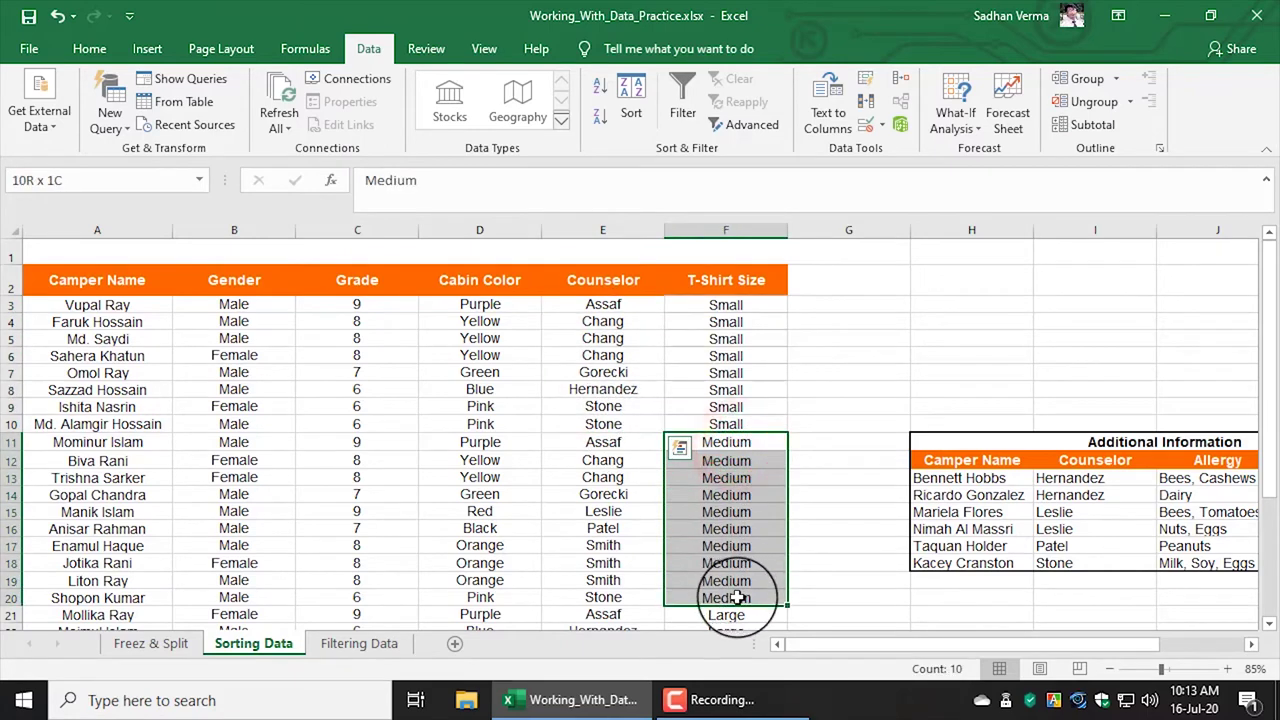
mouse_move(610, 442)
left_mouse_down()
mouse_move(630, 560)
mouse_move(621, 596)
left_mouse_up()
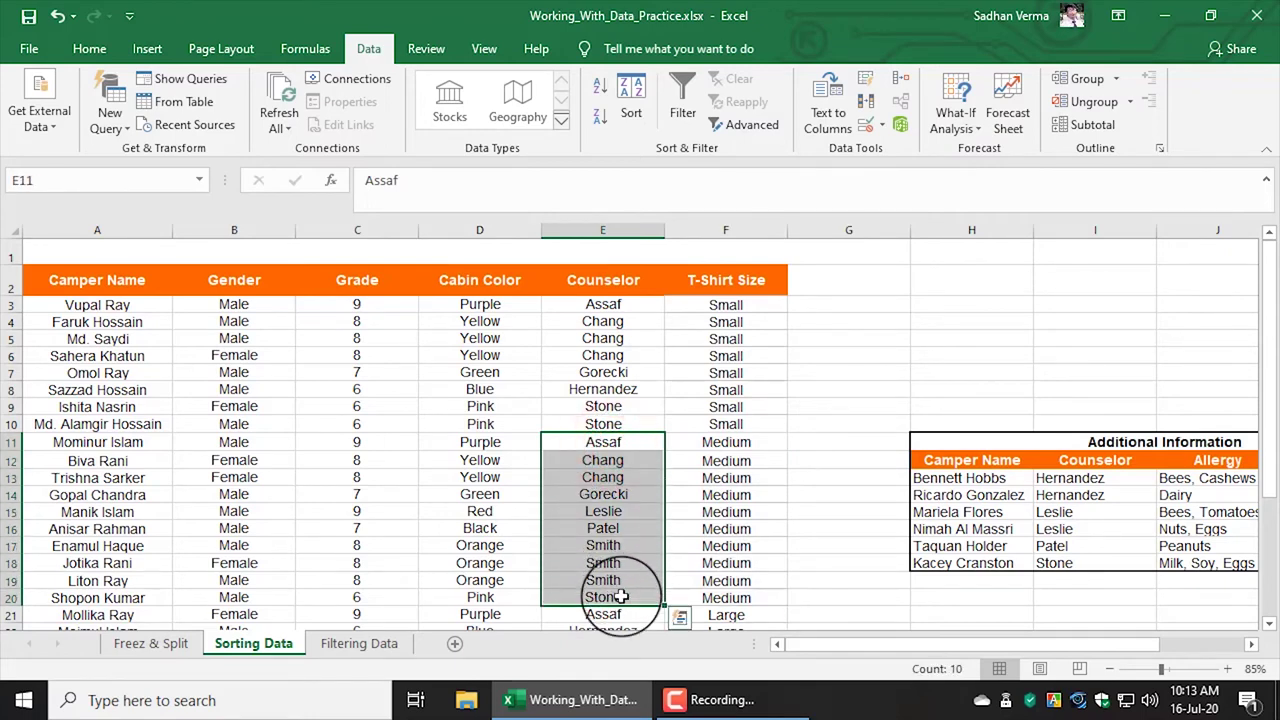
left_click(620, 527)
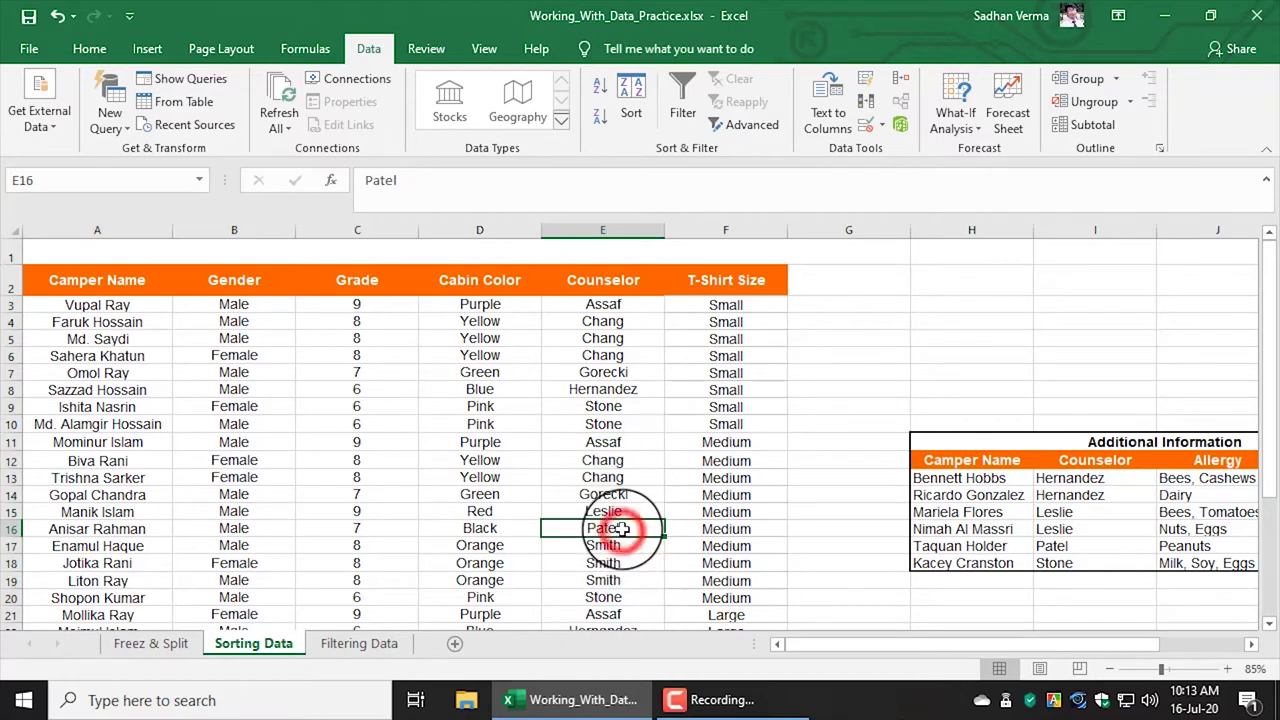
mouse_move(97, 304)
left_mouse_down()
mouse_move(428, 491)
mouse_move(443, 528)
left_mouse_up()
left_click(620, 389)
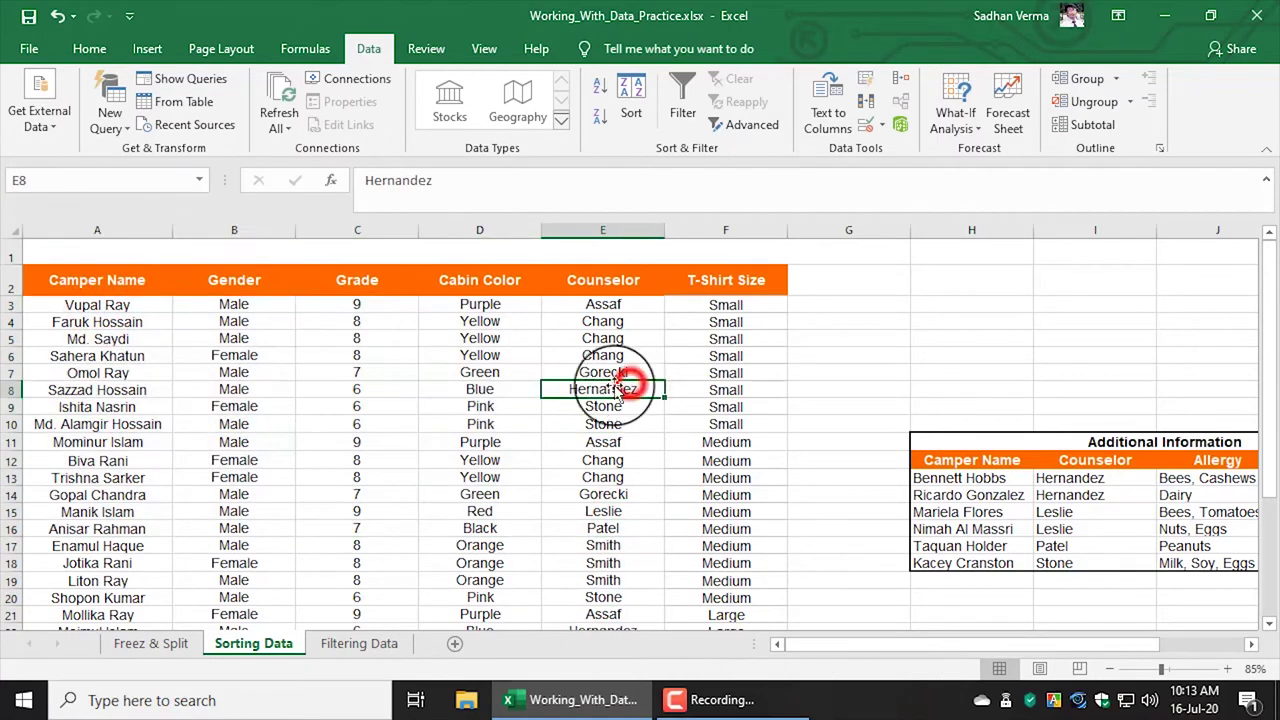
left_click(8, 305)
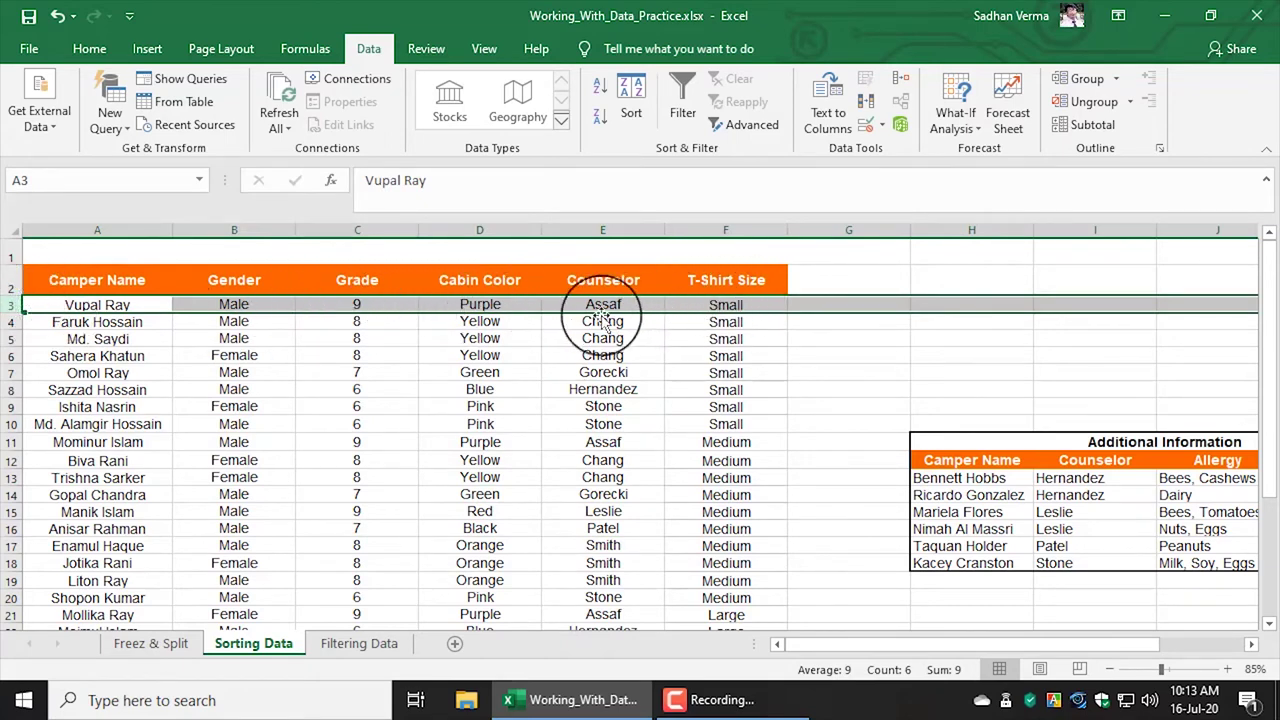
left_click(104, 305)
left_click(240, 303)
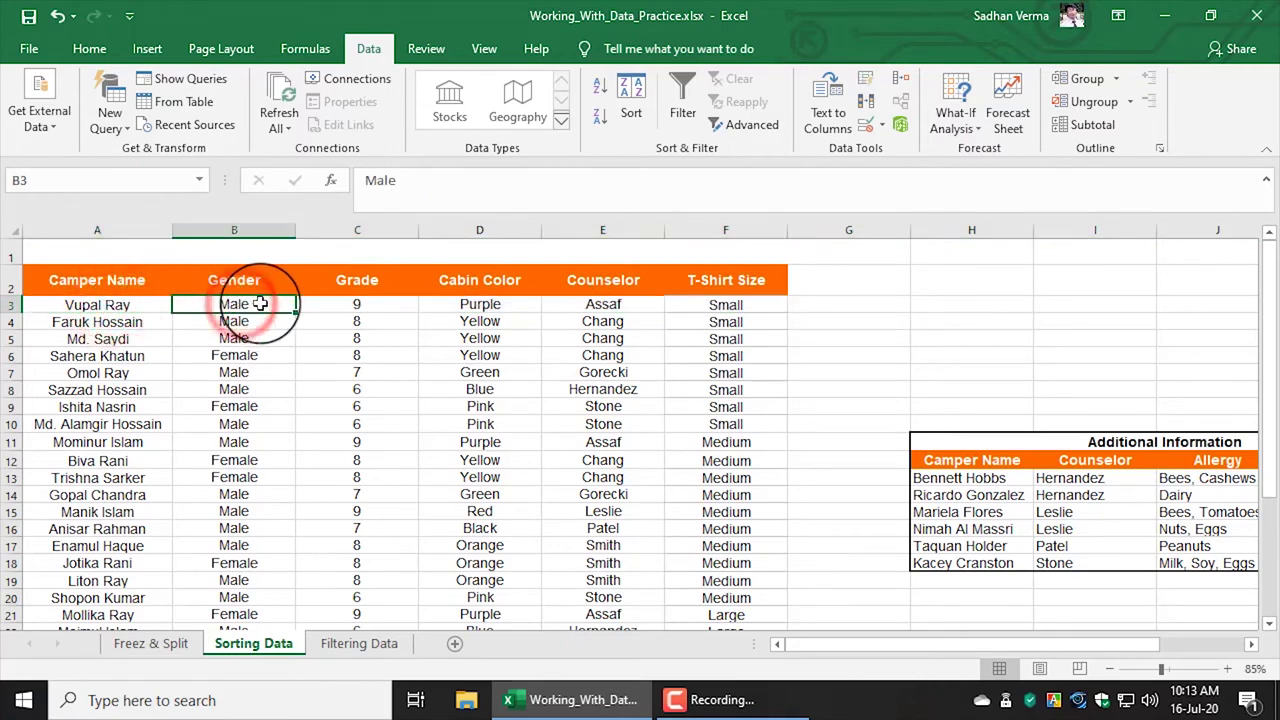
left_click(363, 303)
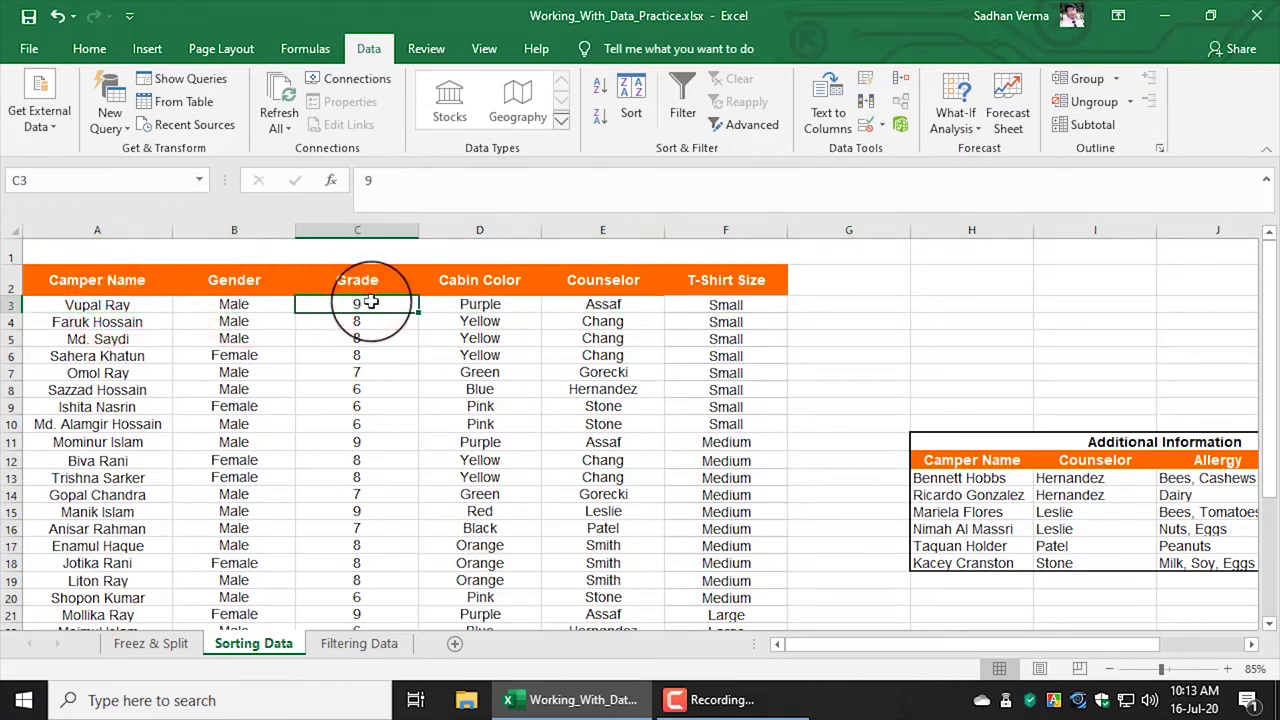
left_click(520, 306)
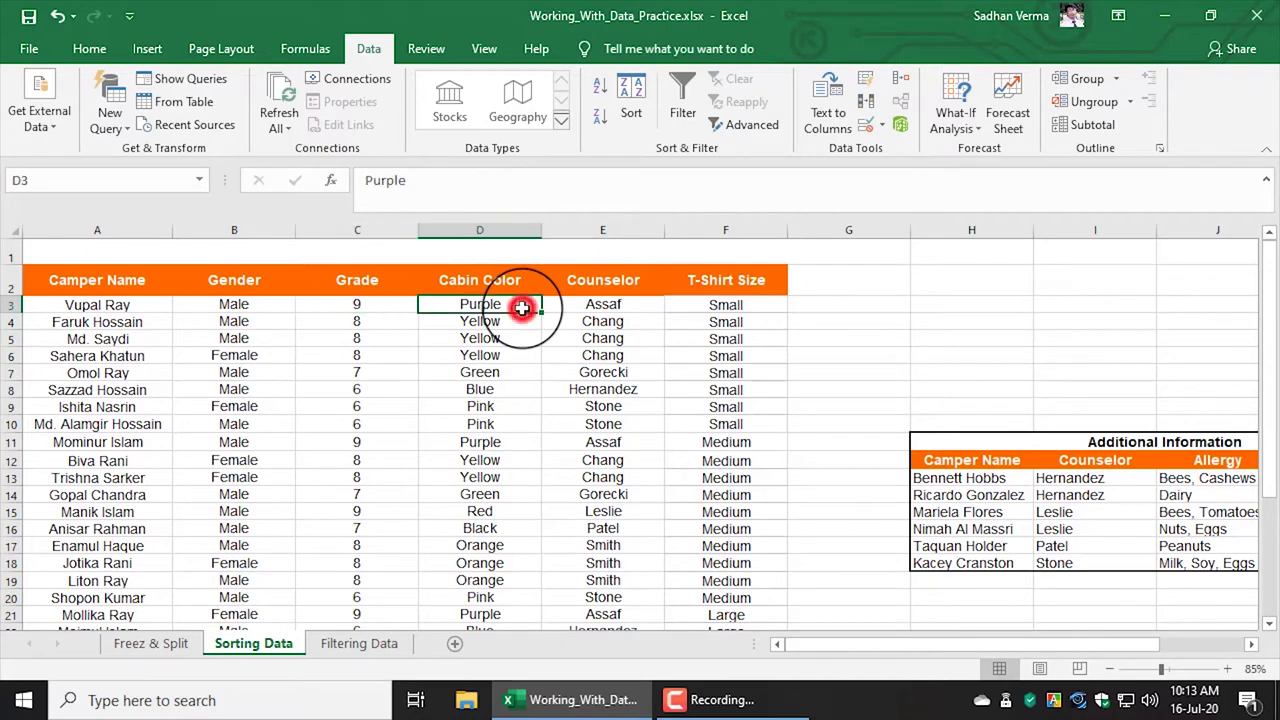
left_click(92, 390)
left_click(234, 390)
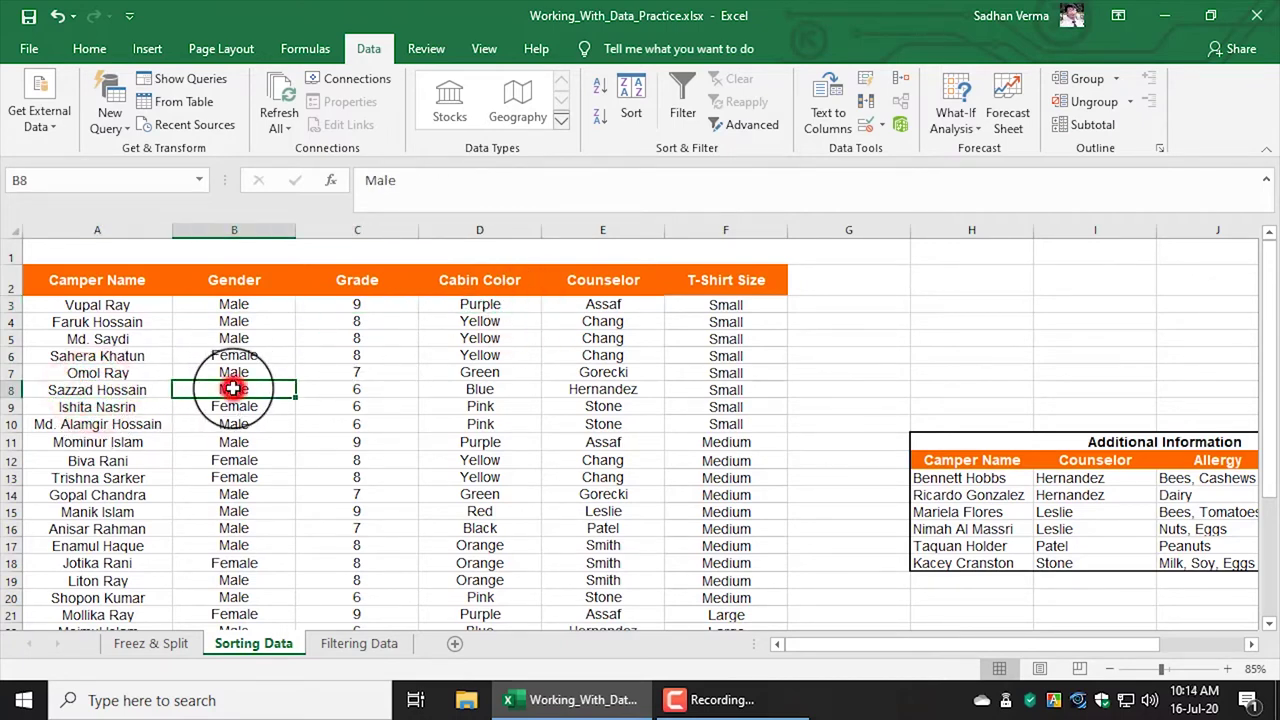
left_click(370, 392)
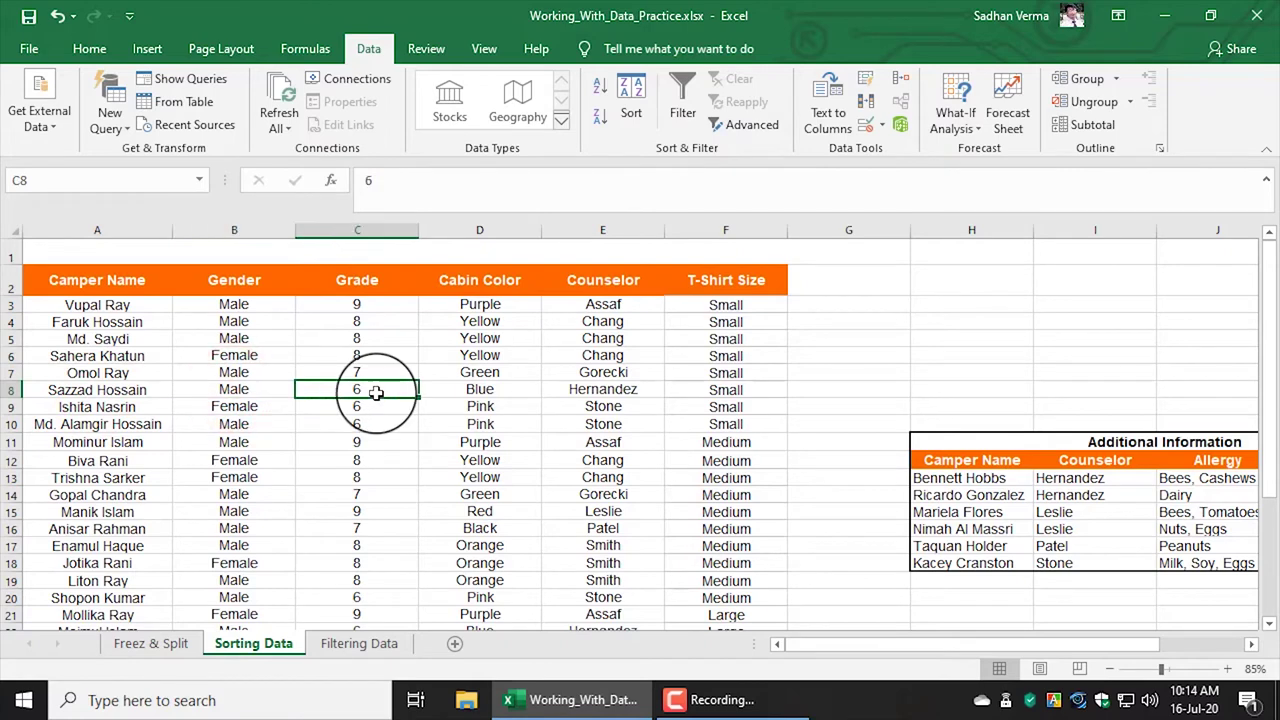
left_click(481, 393)
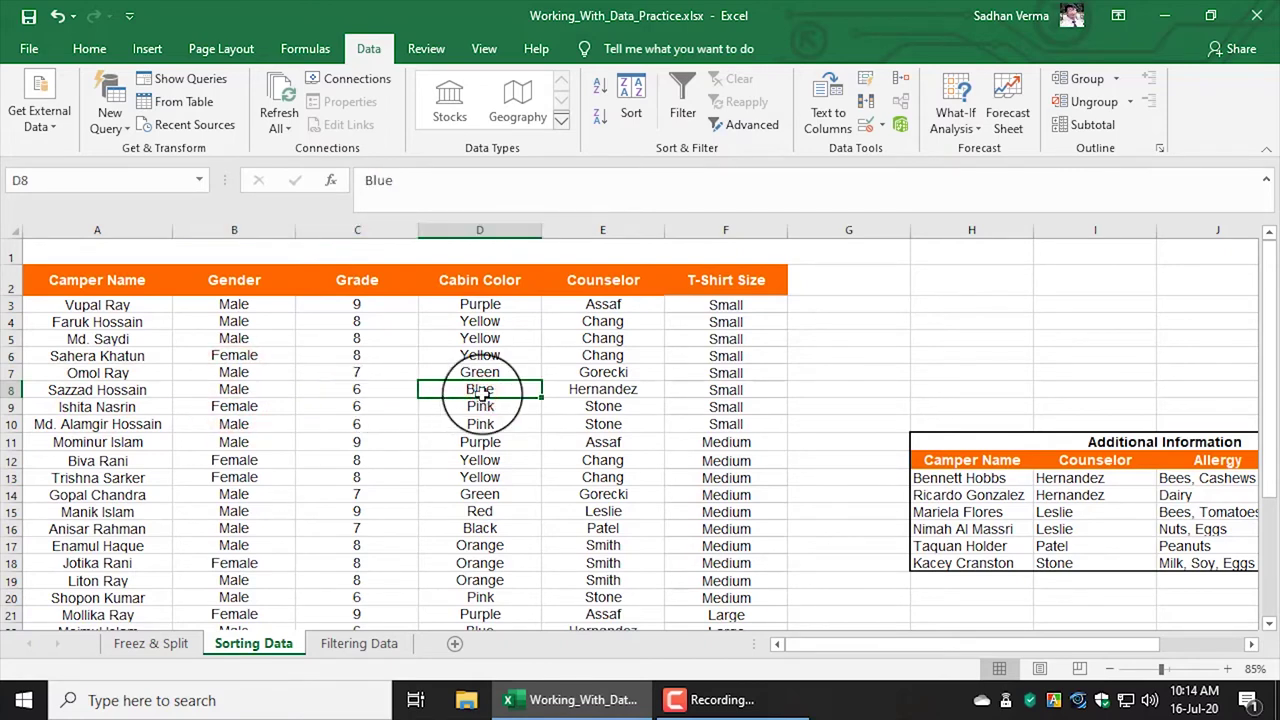
left_click(11, 390)
left_click(10, 407)
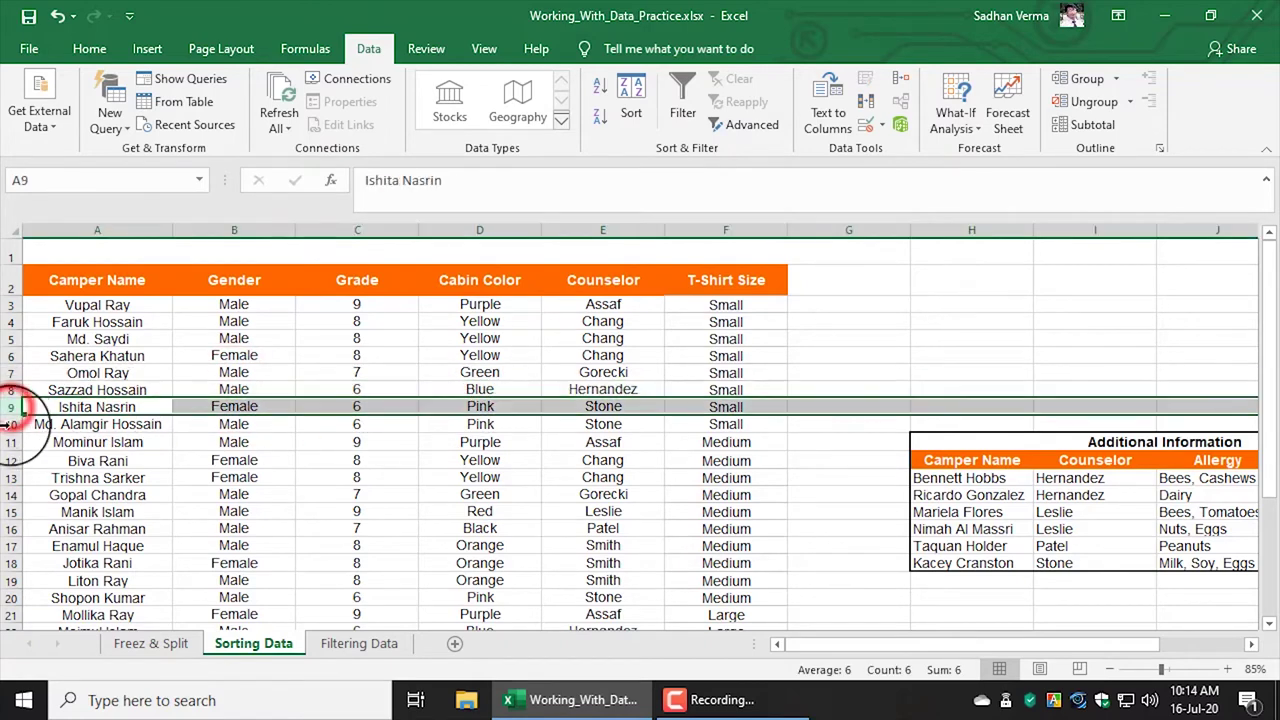
left_click(10, 424)
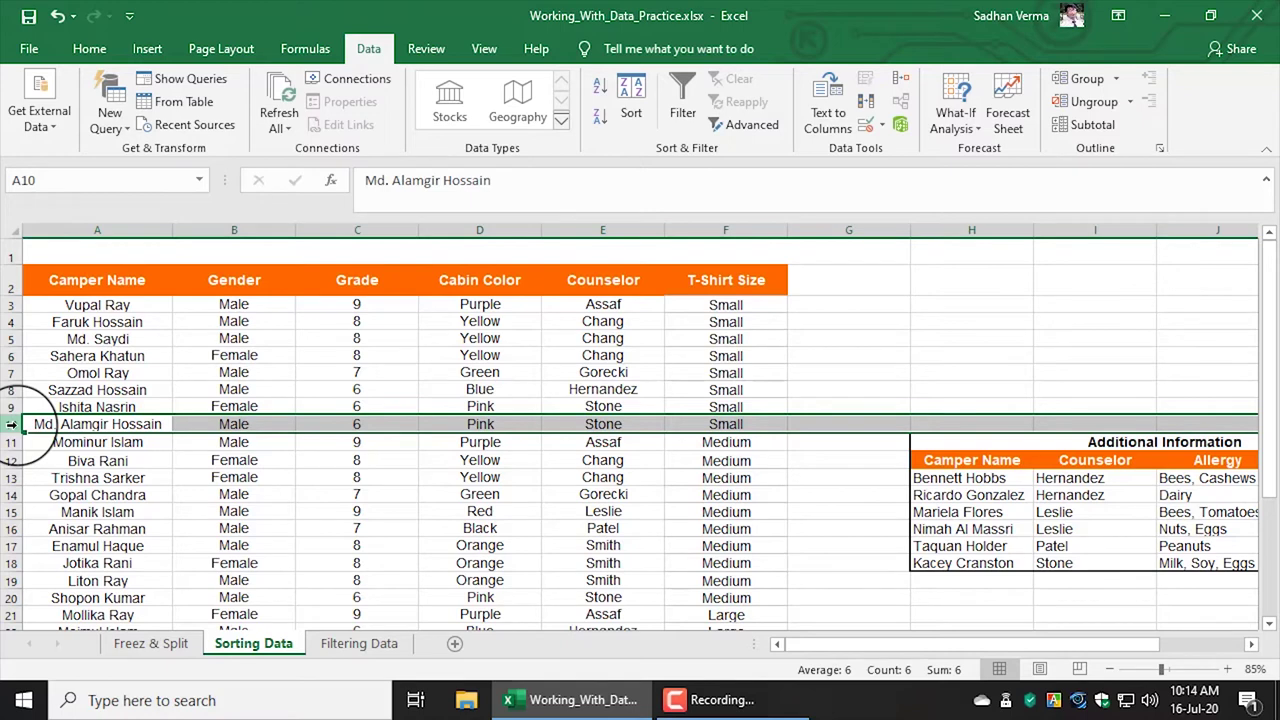
Step: Switch to the Filtering Data sheet and scroll through its loan items table
left_click(362, 643)
left_click(300, 414)
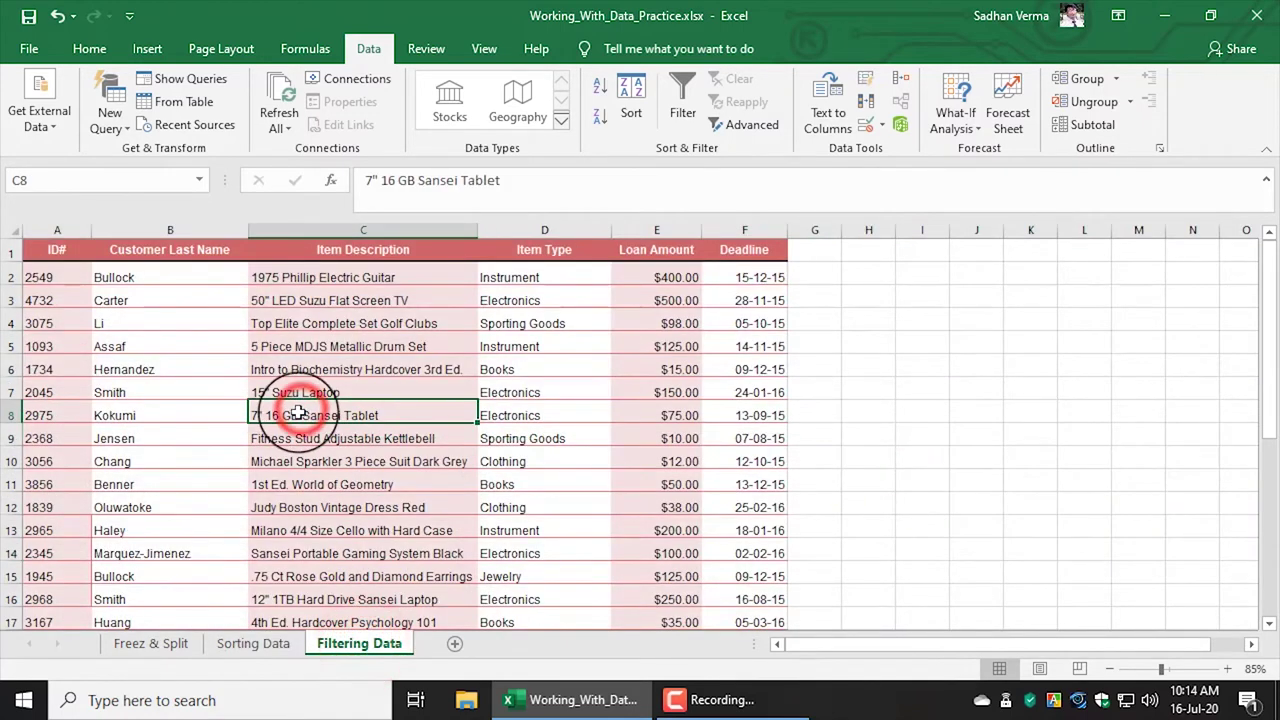
scroll(295, 465, "down", 2)
scroll(292, 468, "down", 3)
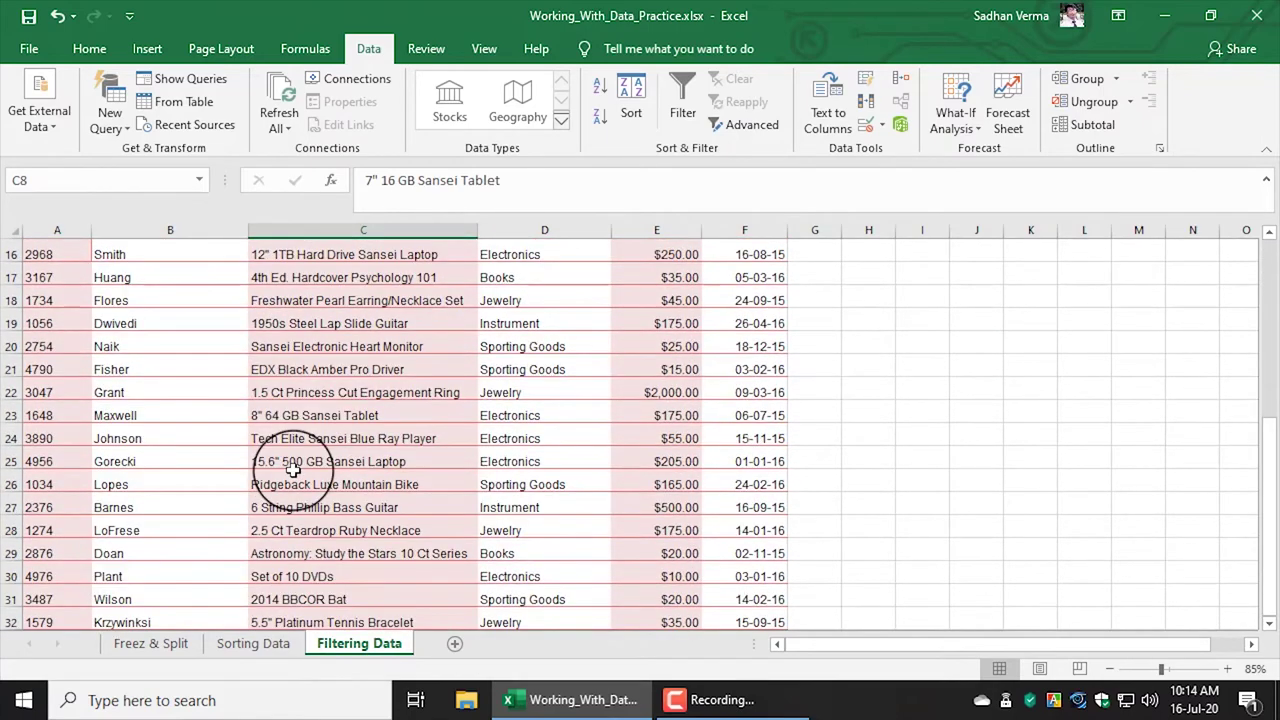
scroll(292, 468, "down", 2)
scroll(292, 468, "up", 3)
scroll(292, 468, "up", 3)
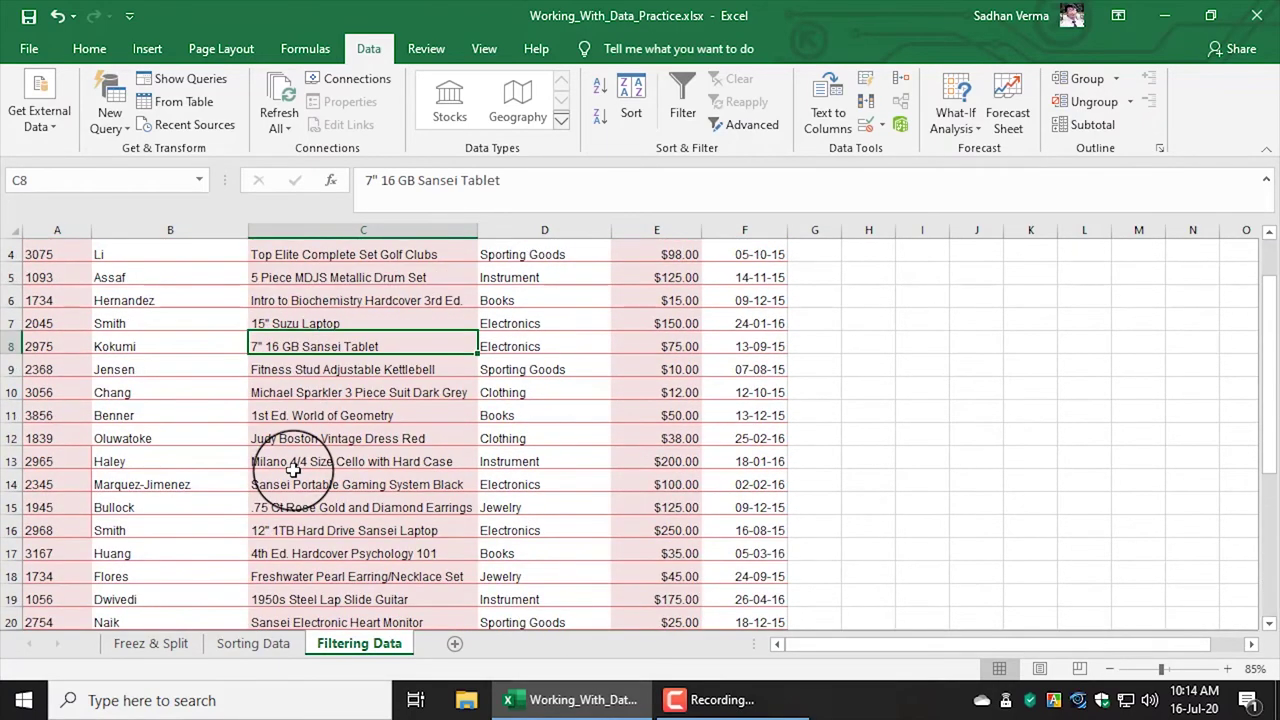
scroll(292, 468, "up", 1)
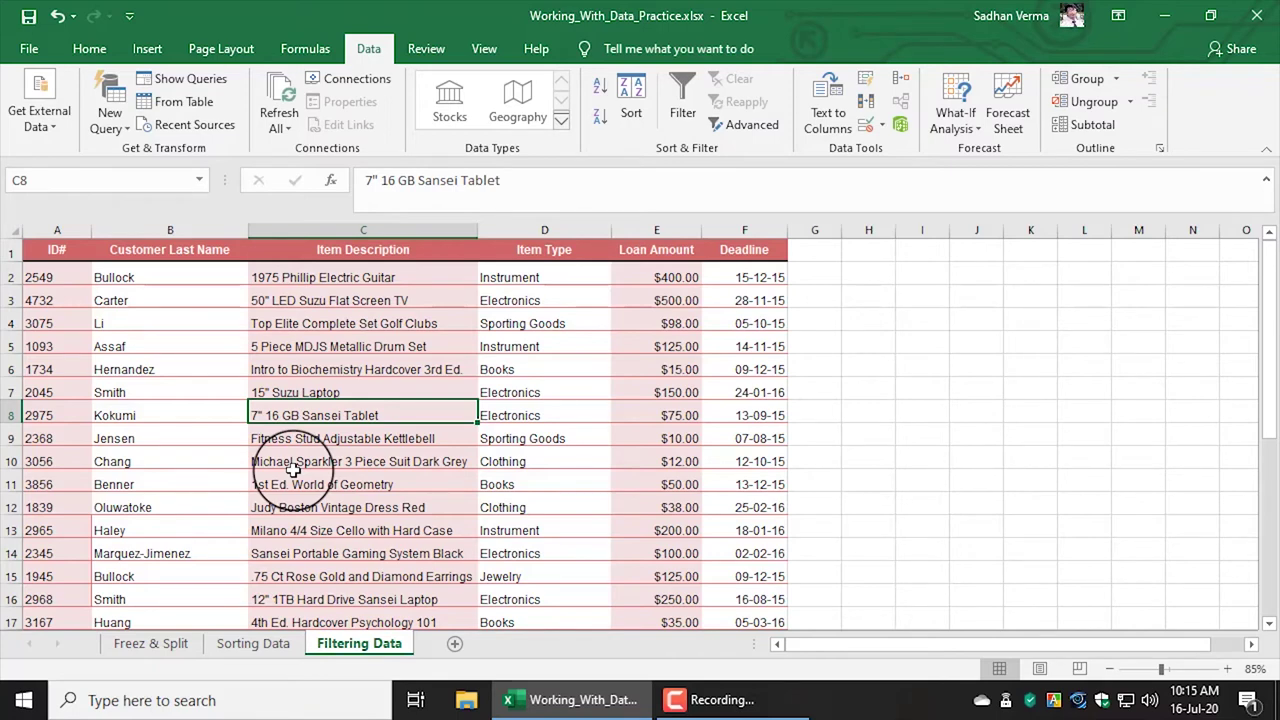
Step: Select the loan table range A1:F32 on the Filtering Data sheet
left_click_drag(57, 250, 766, 251)
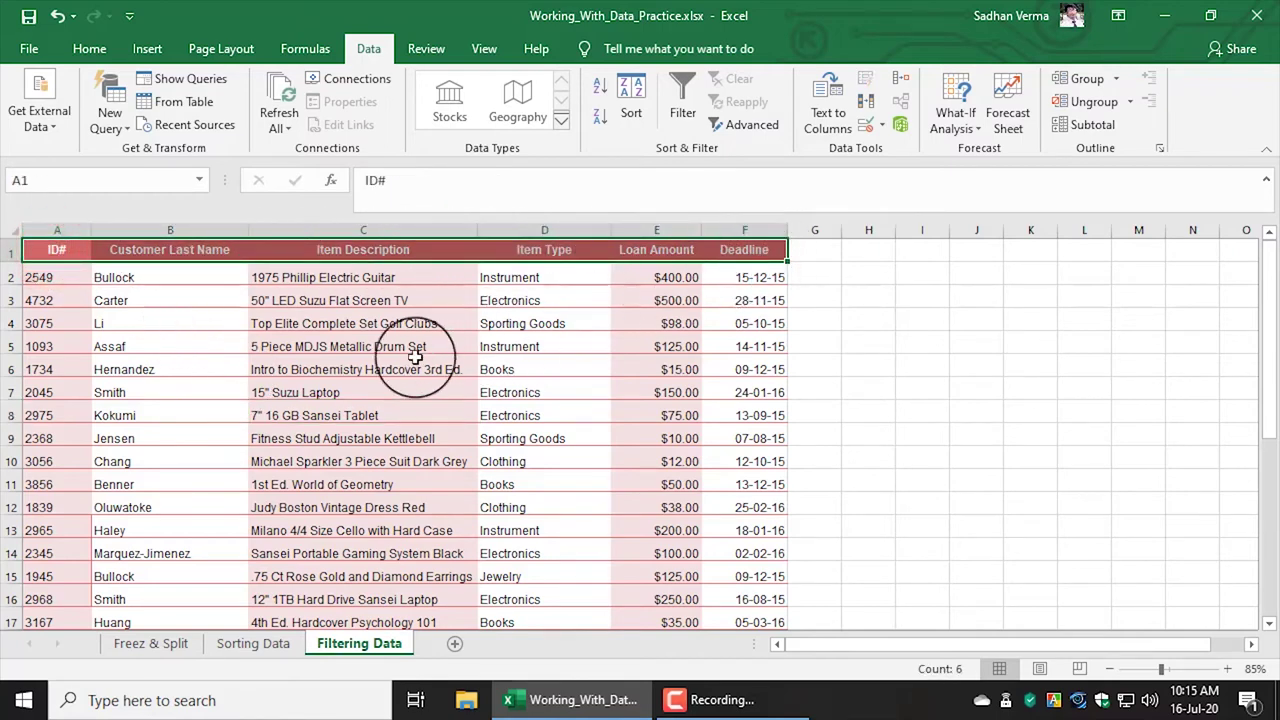
left_click(285, 348)
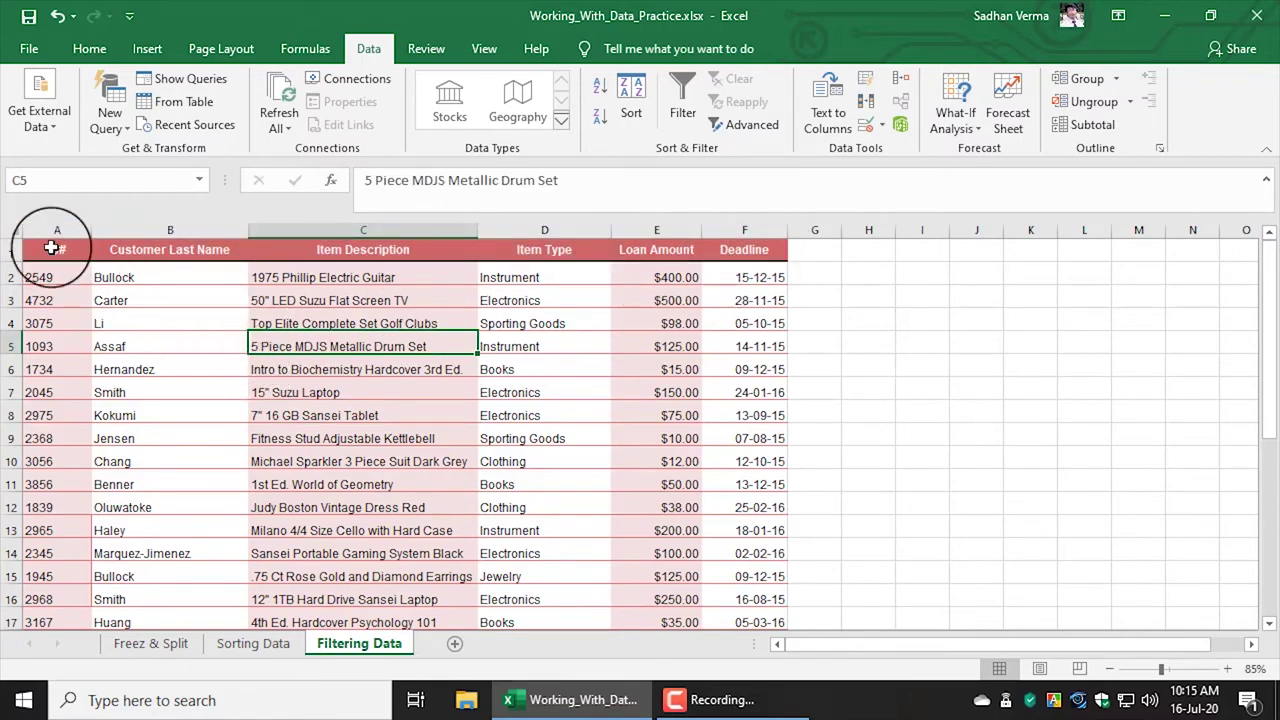
mouse_move(57, 250)
left_mouse_down()
mouse_move(551, 323)
mouse_move(748, 514)
mouse_move(746, 648)
mouse_move(750, 576)
left_mouse_up()
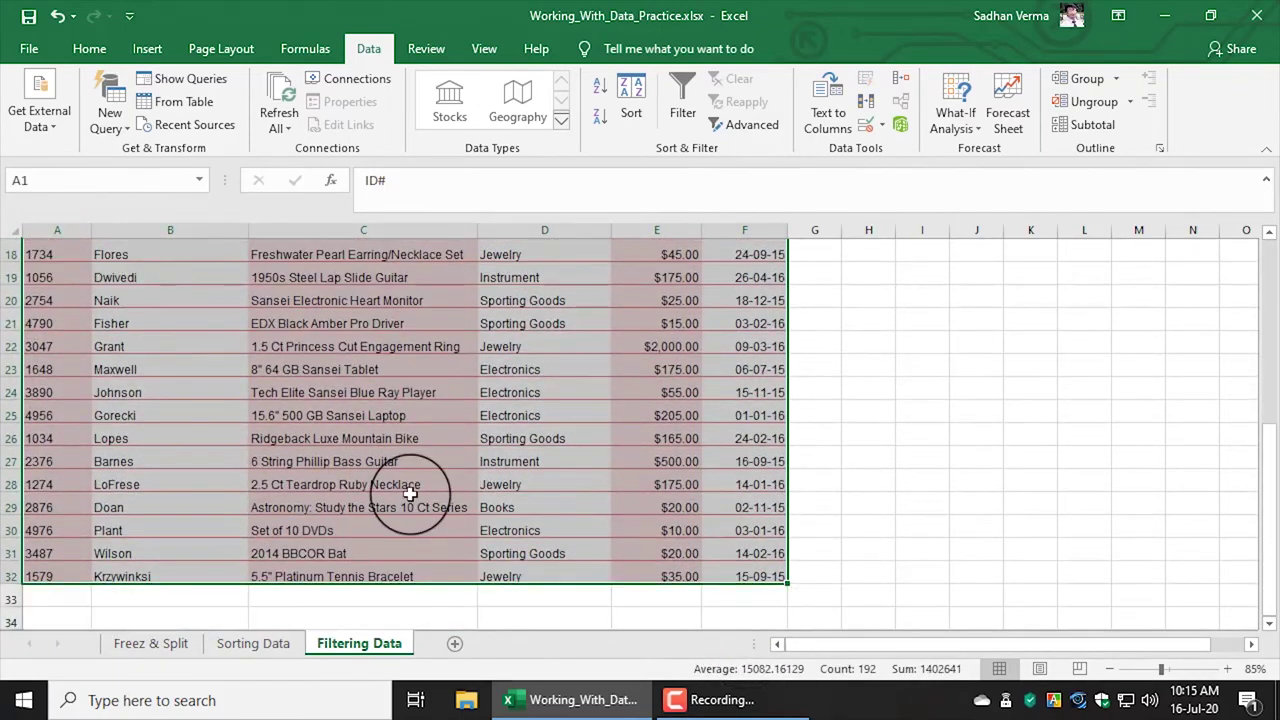
scroll(409, 492, "up", 6)
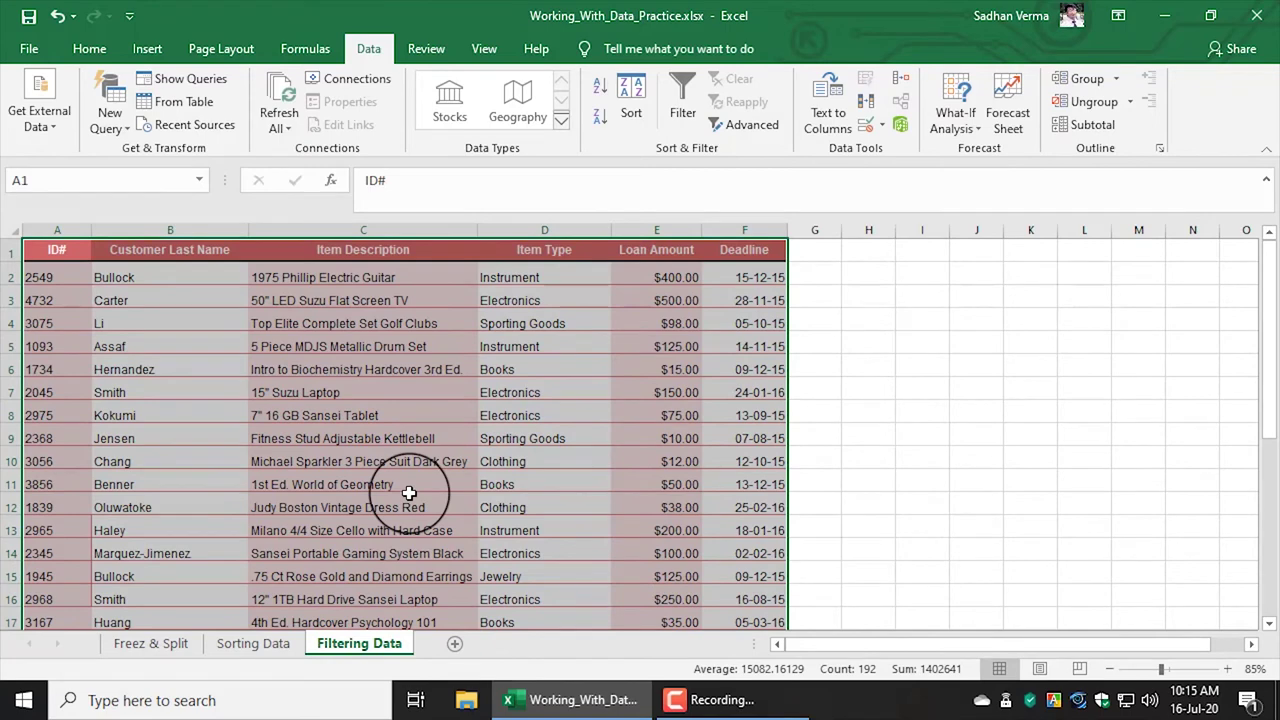
Step: Turn on Filter and preview the Item Description, Item Type and Loan Amount dropdowns
left_click(684, 104)
left_click(130, 298)
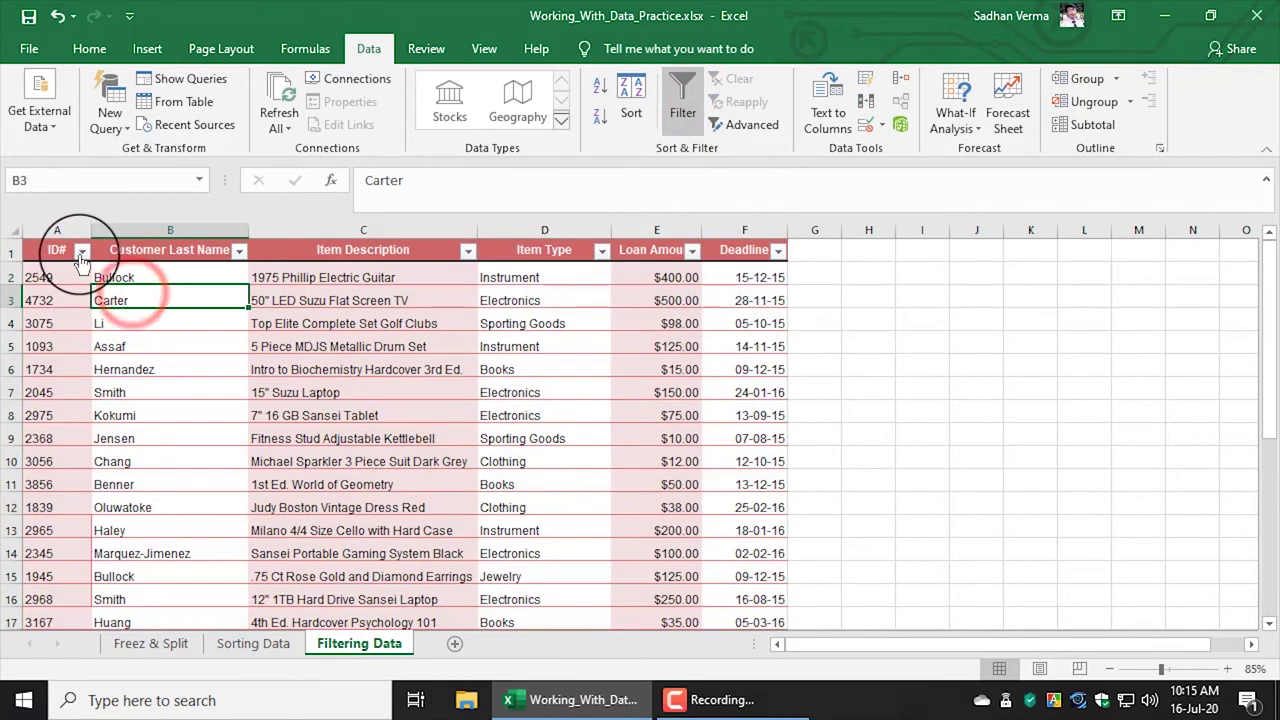
left_click(470, 252)
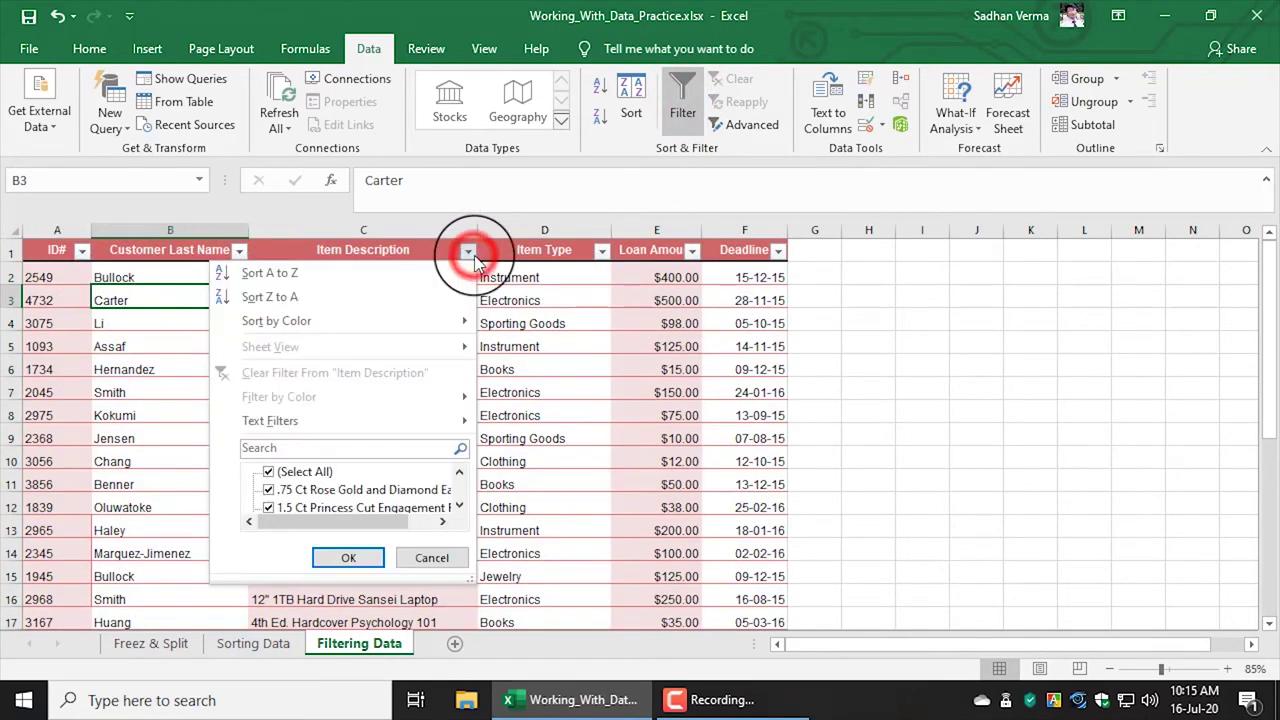
left_click(601, 250)
left_click(690, 251)
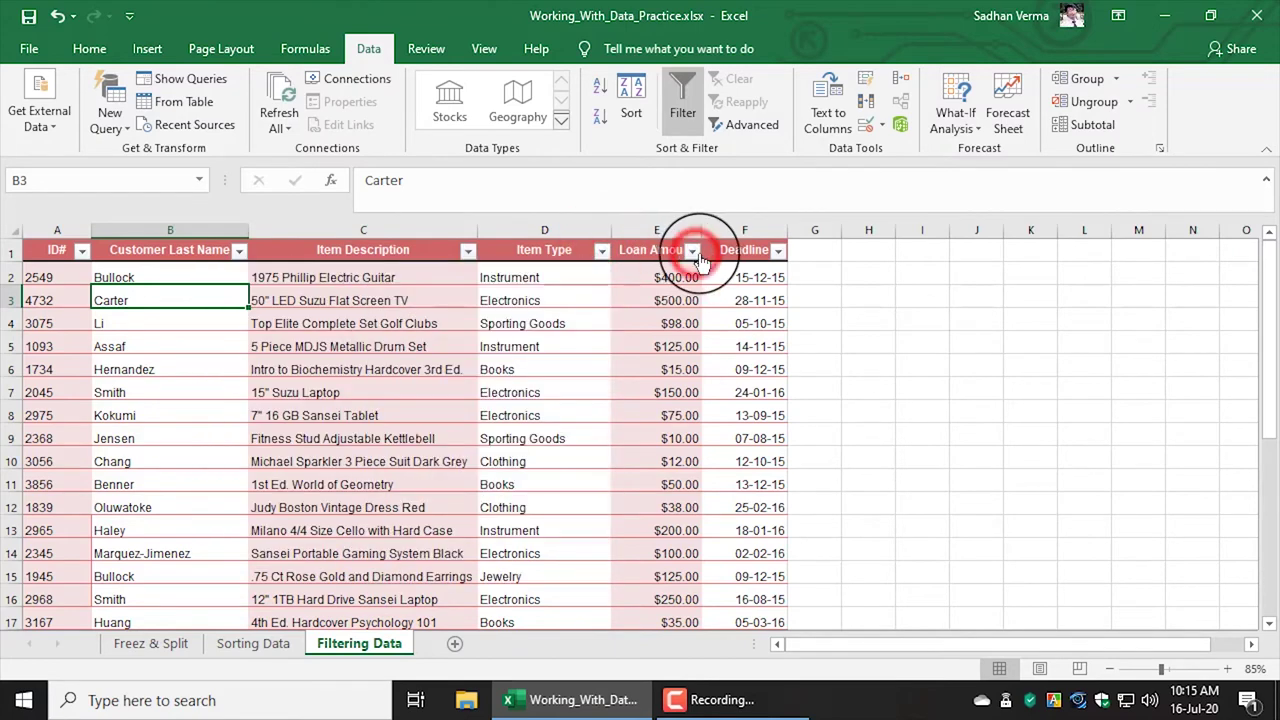
left_click(690, 251)
left_click(340, 310)
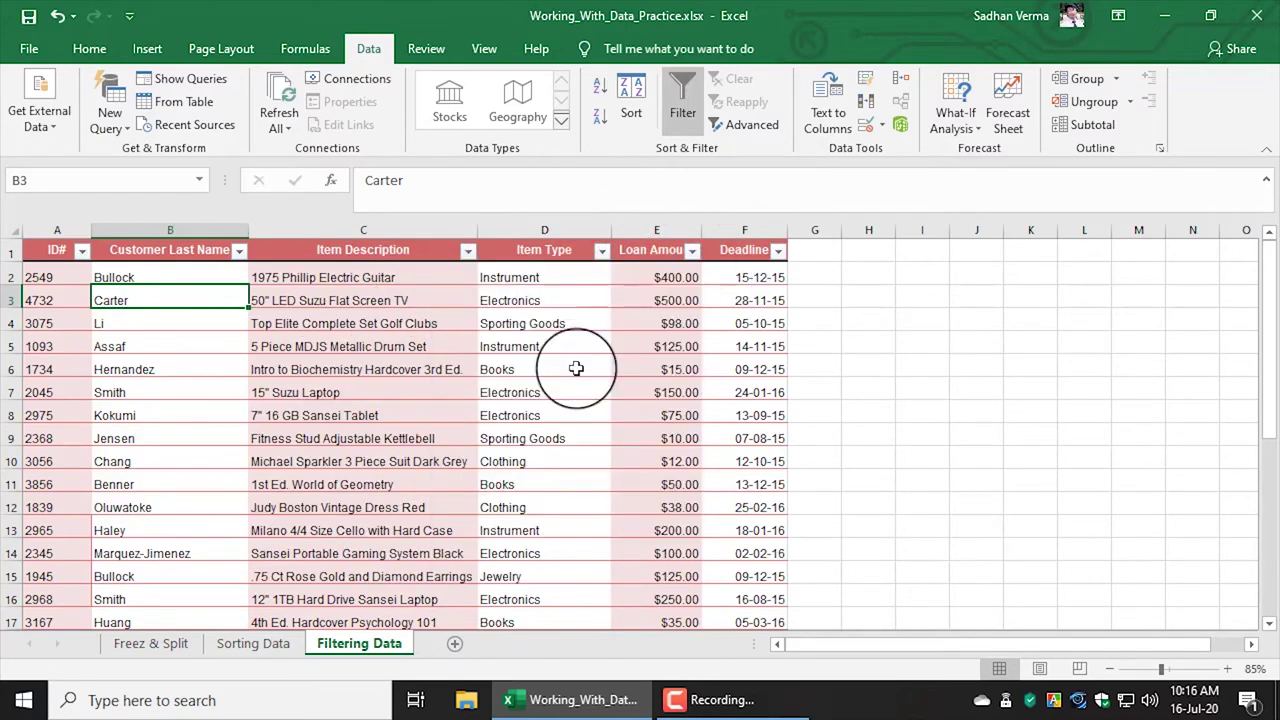
Step: Select Item Type entries in column D such as Instrument, Electronics, Books and Clothing
left_click(550, 278)
left_click_drag(550, 310, 537, 553)
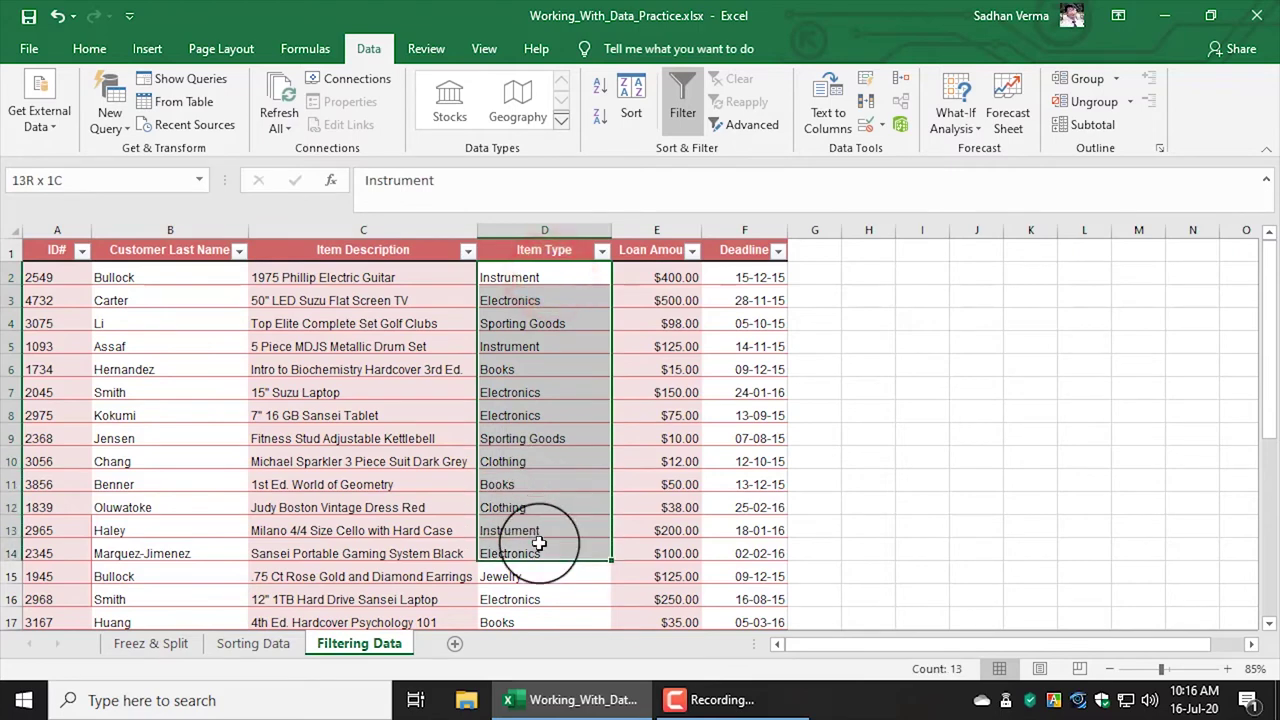
left_click(530, 280)
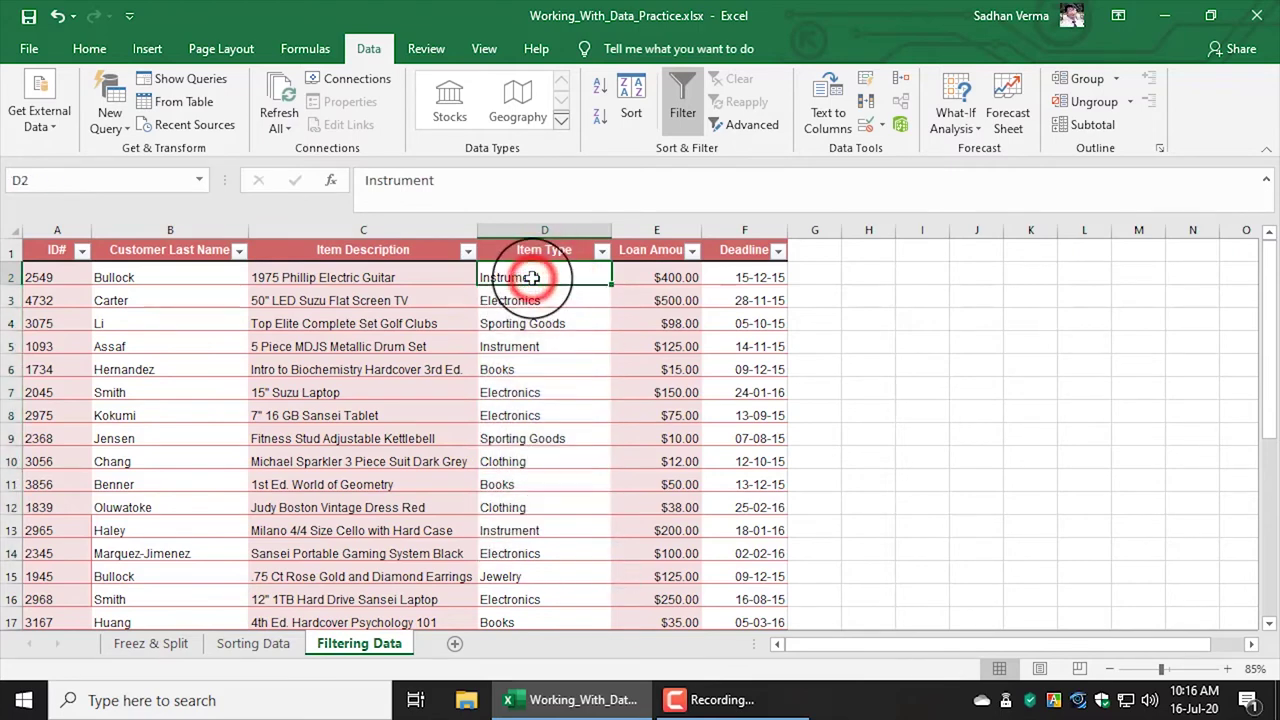
left_click(552, 300)
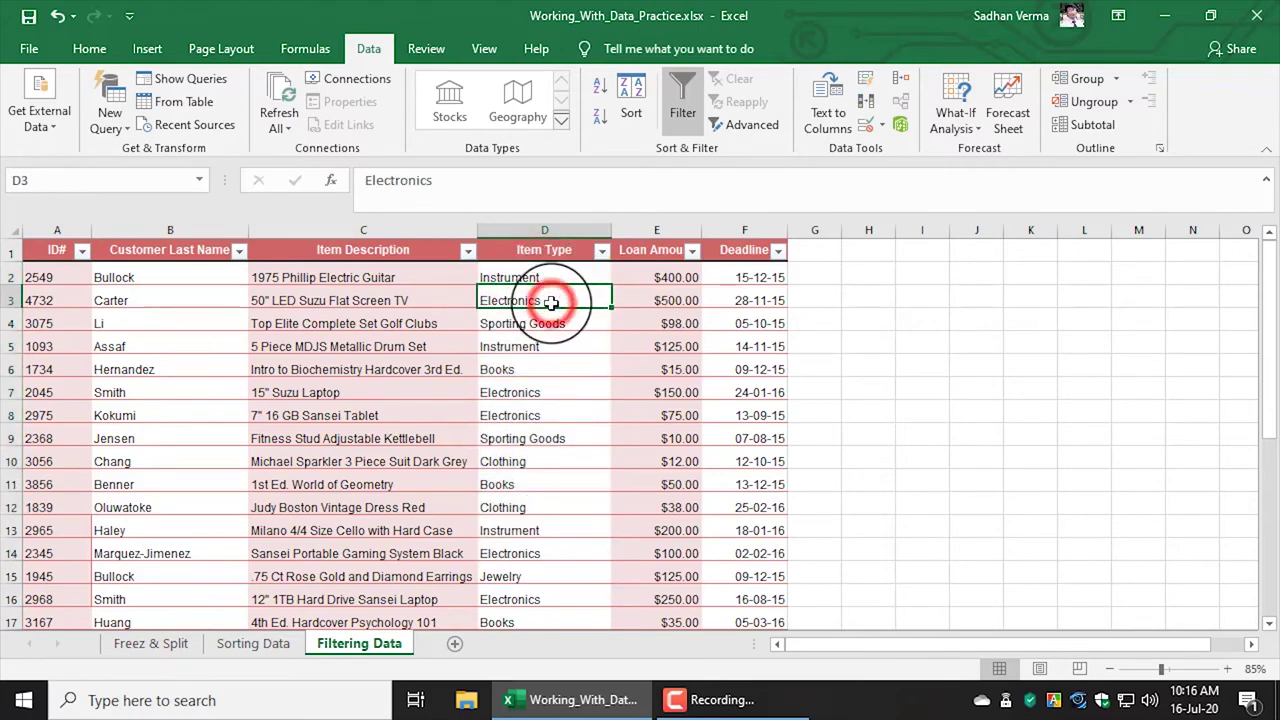
left_click(539, 371)
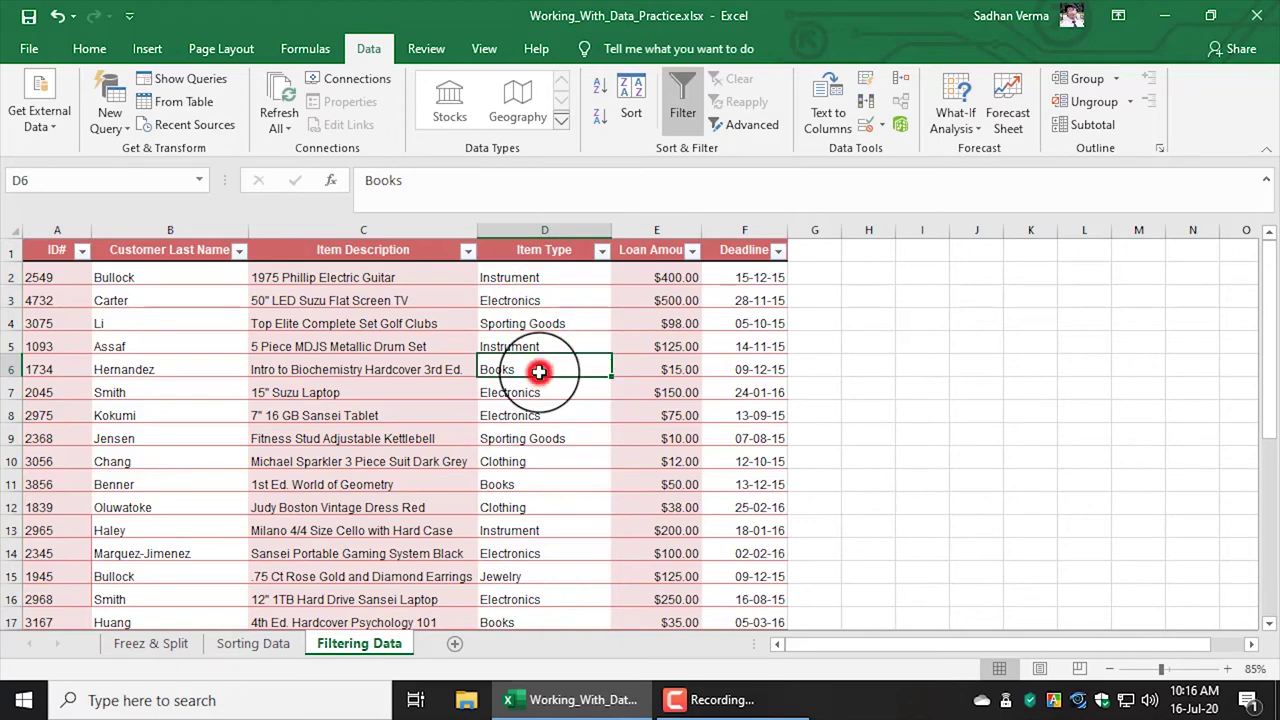
left_click(542, 463)
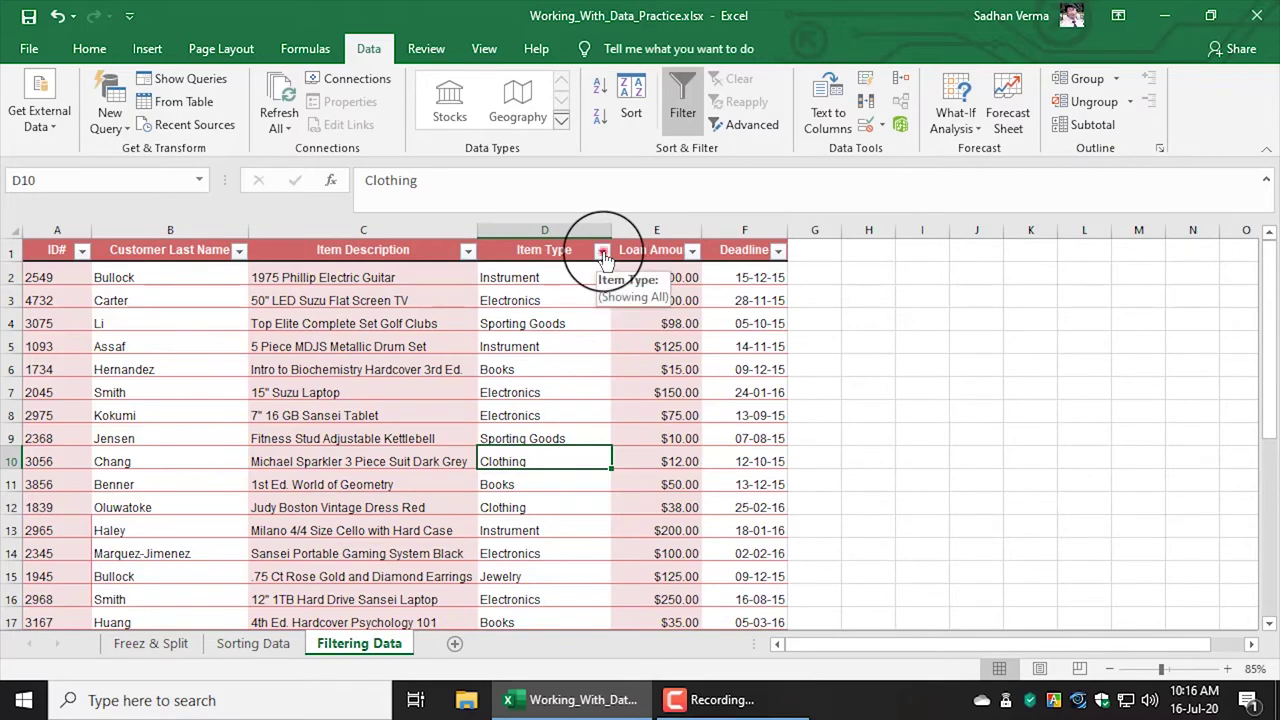
Step: Filter Item Type to Electronics only, leaving 9 of 31 records
left_click(602, 251)
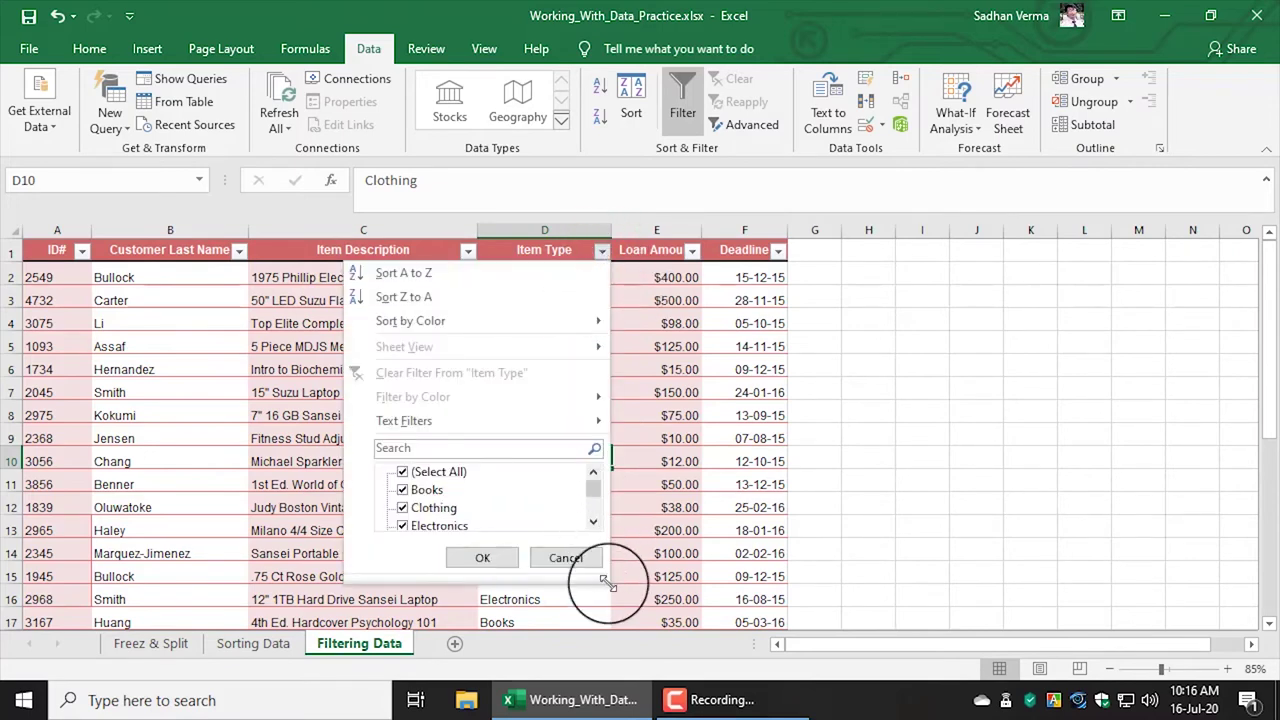
left_click_drag(605, 580, 613, 628)
scroll(445, 540, "down", 1)
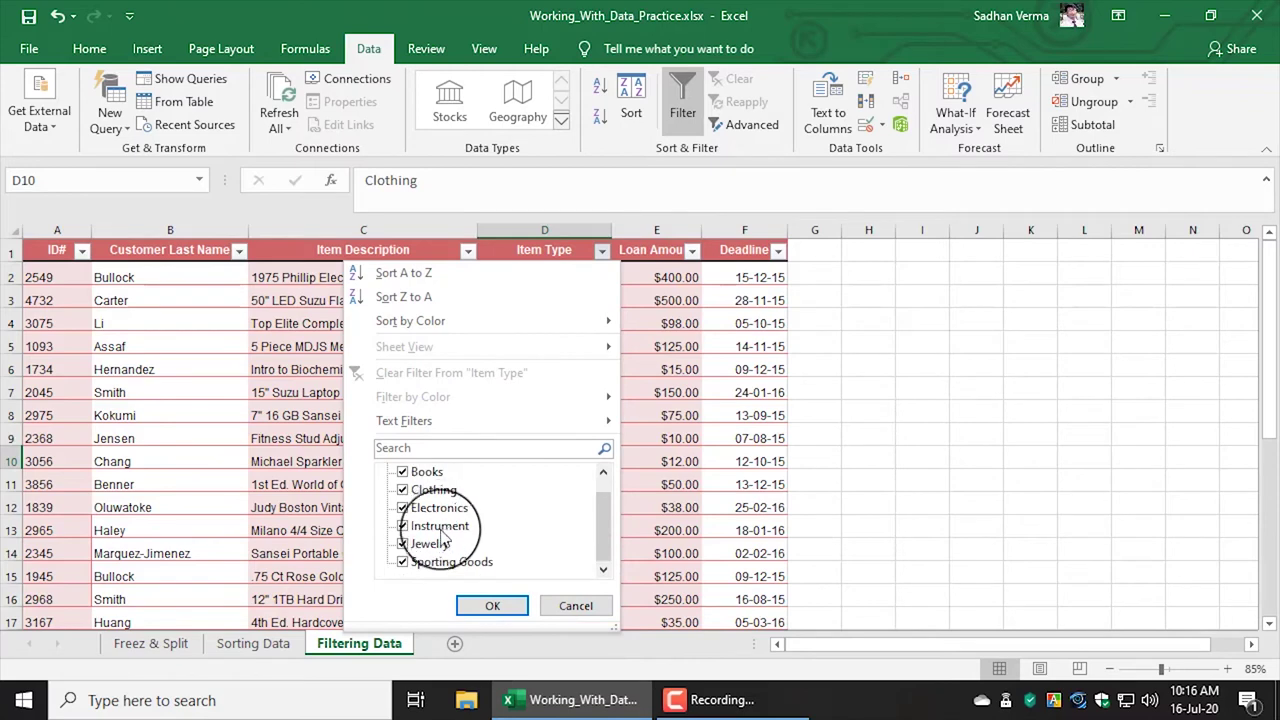
scroll(445, 540, "up", 1)
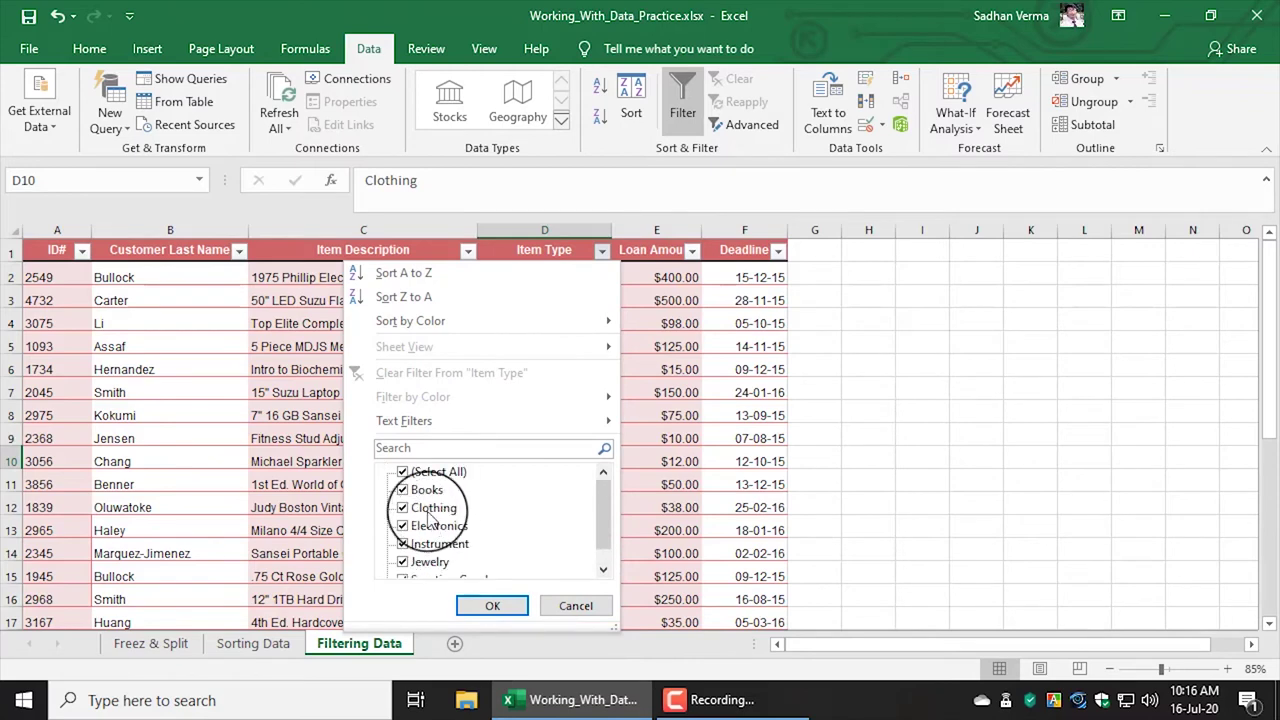
left_click(403, 473)
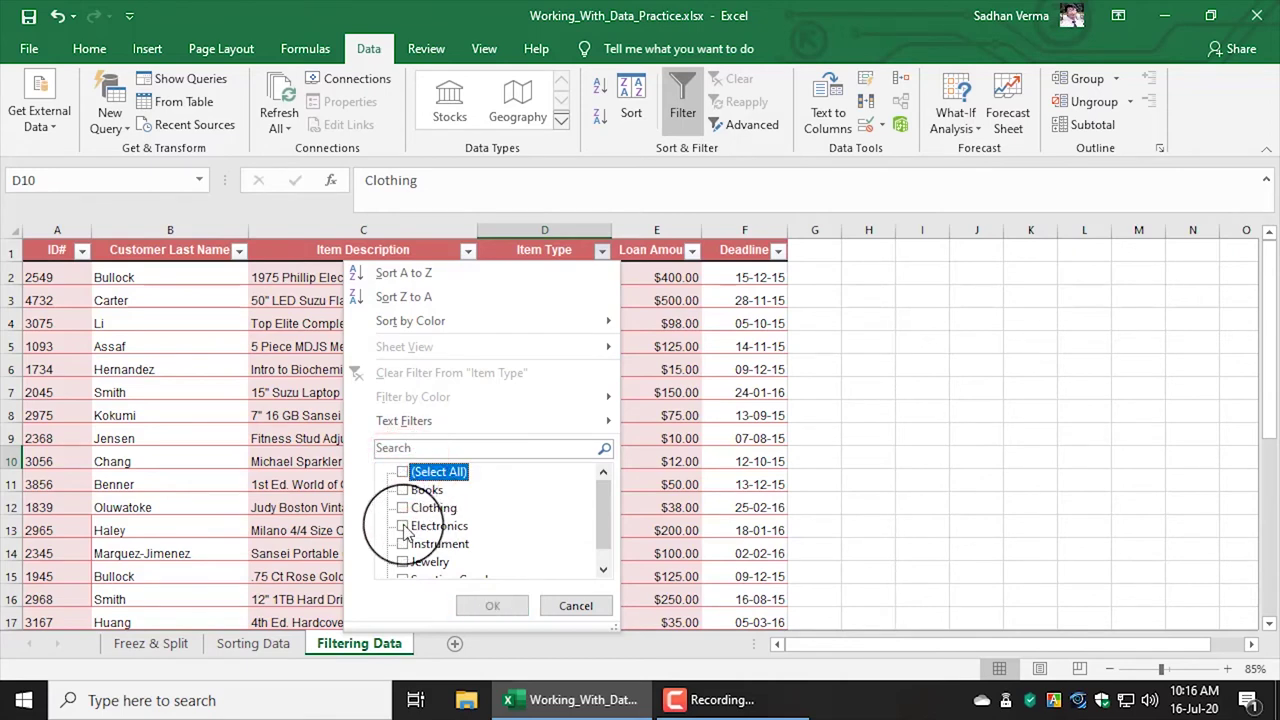
left_click(403, 527)
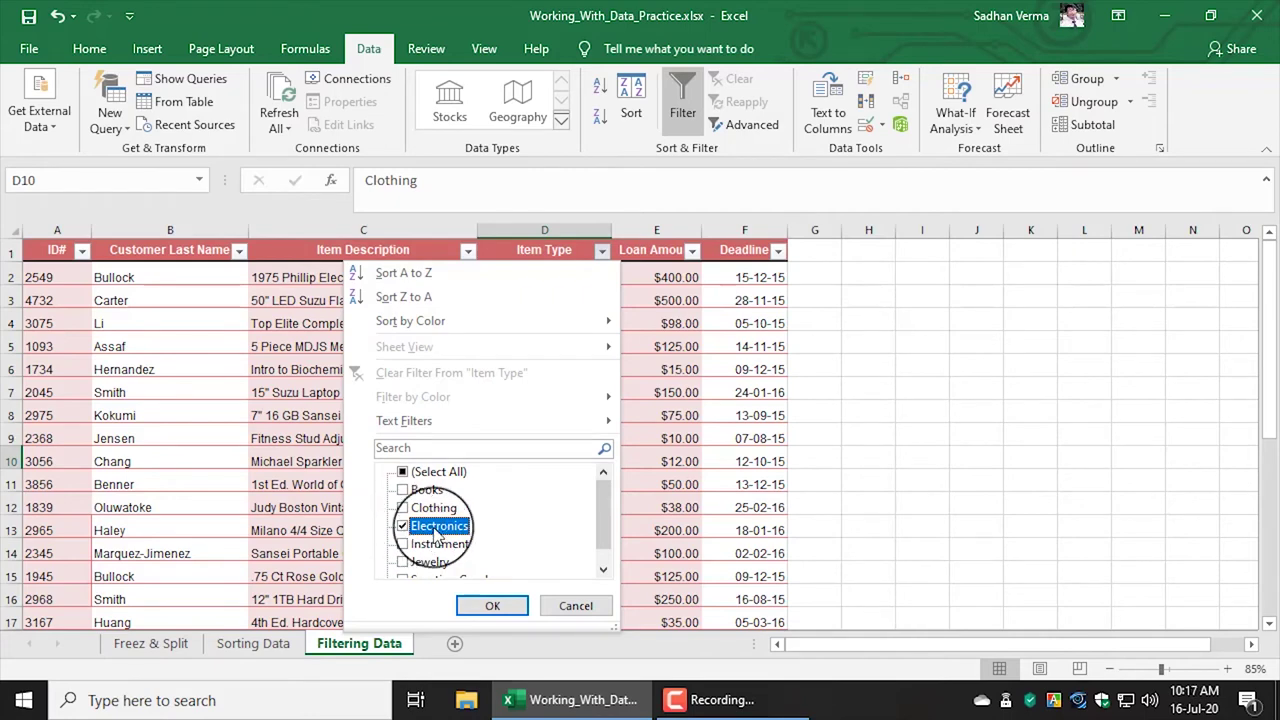
left_click(492, 606)
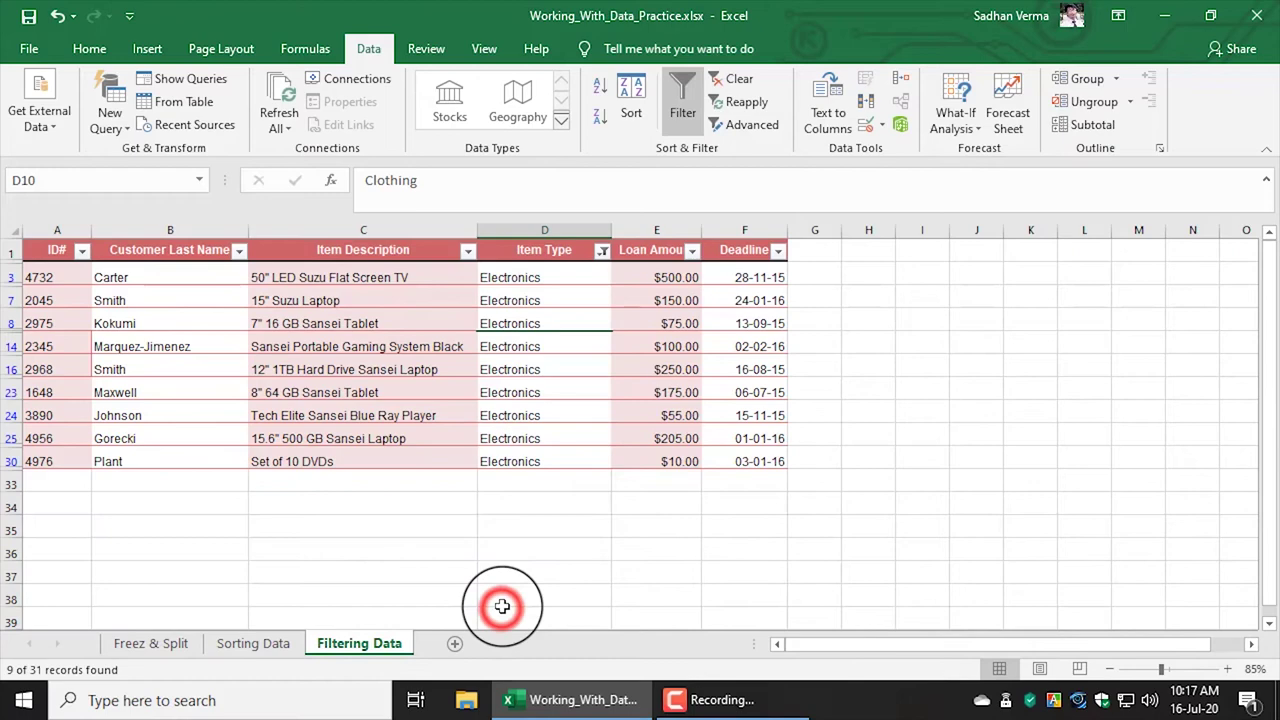
Step: Select the filtered Electronics rows of the table
left_click(571, 416)
left_click_drag(540, 277, 524, 461)
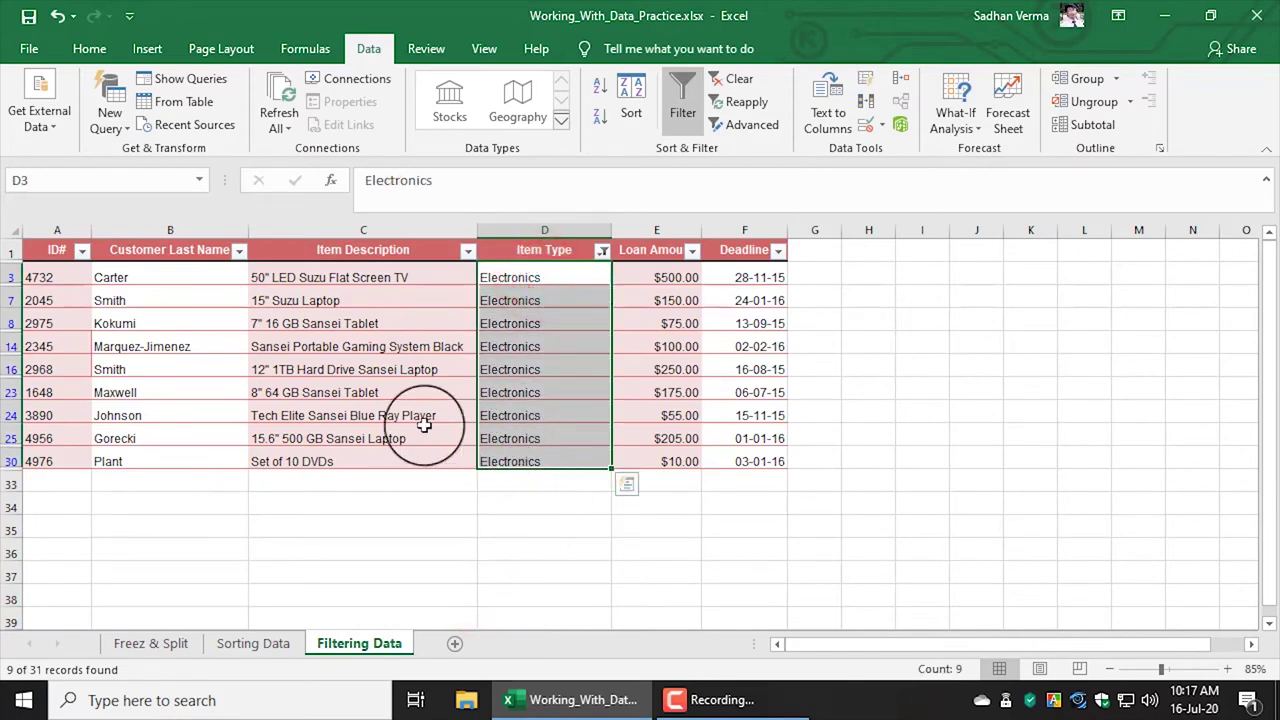
mouse_move(42, 277)
left_mouse_down()
mouse_move(311, 323)
mouse_move(766, 461)
left_mouse_up()
left_click(510, 405)
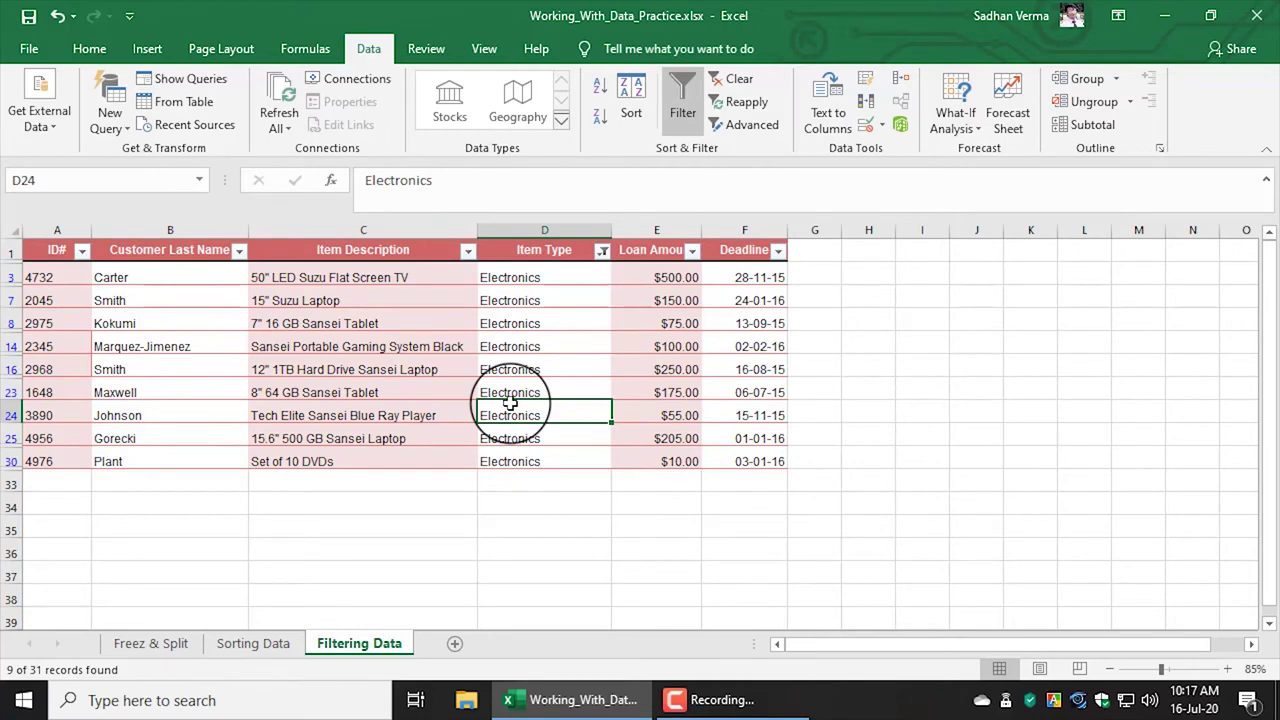
Step: Clear the Electronics filter from Item Type so all 31 records return
left_click(605, 252)
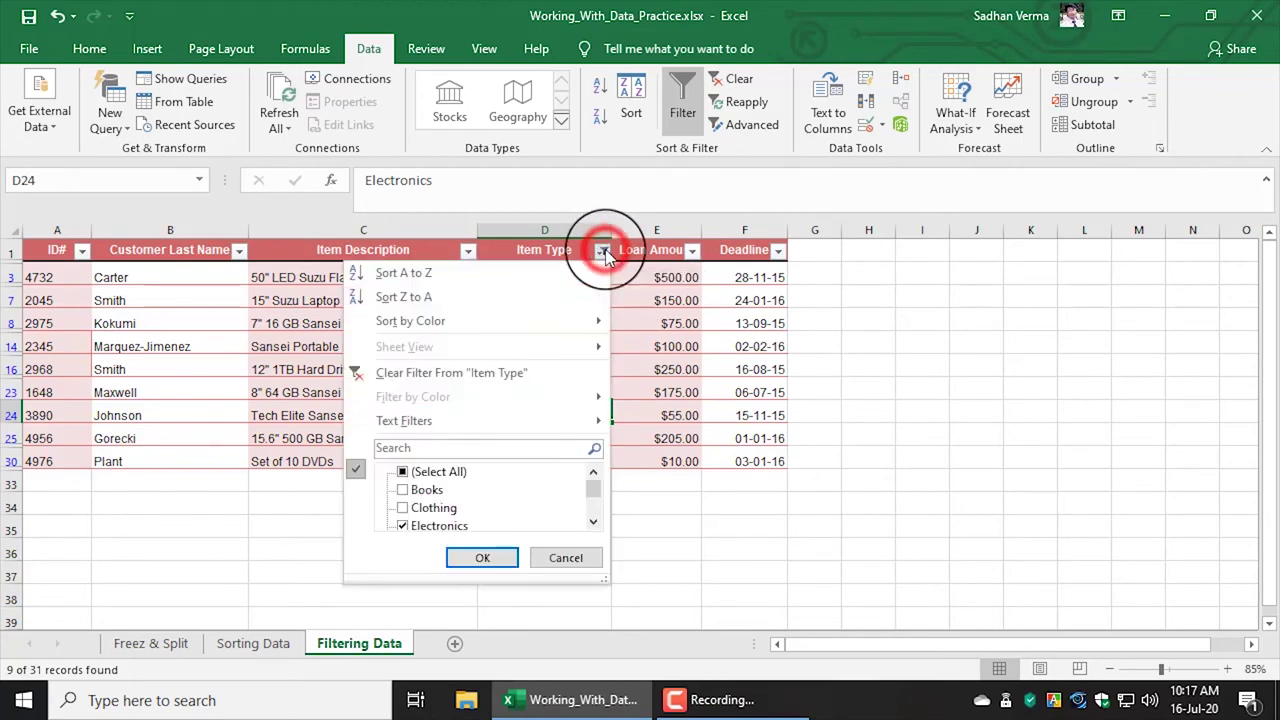
left_click(605, 252)
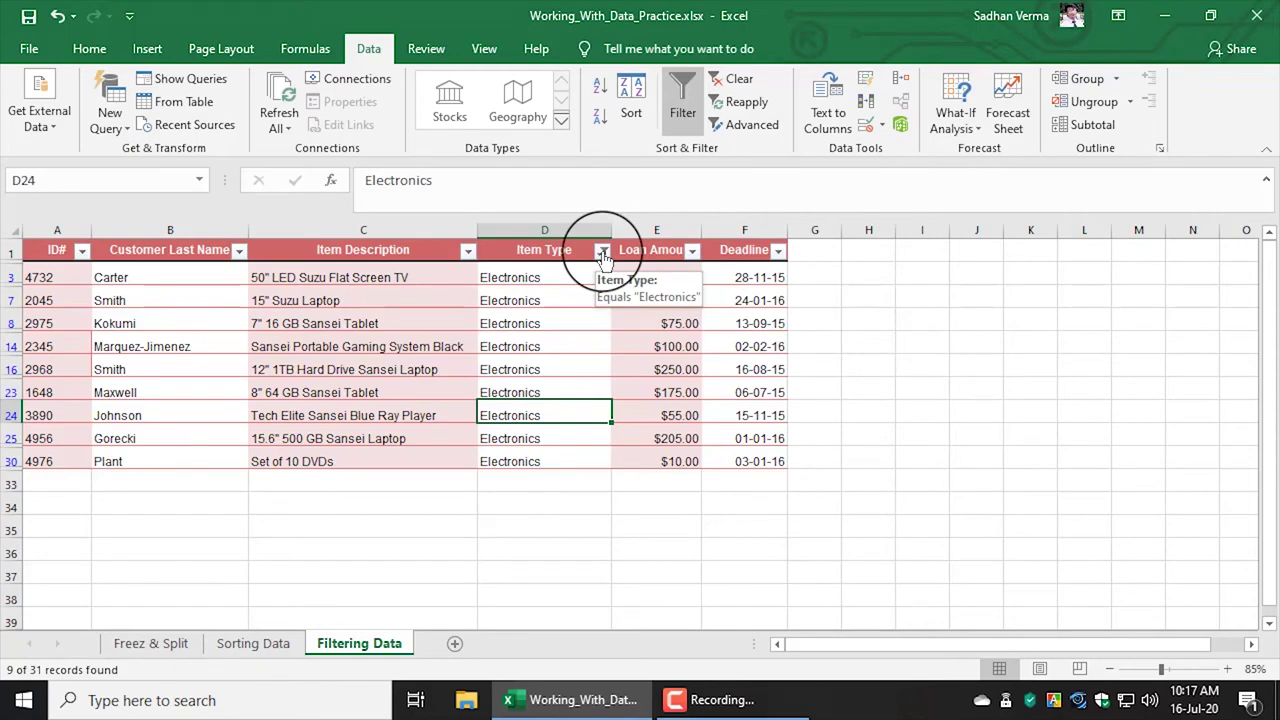
left_click(603, 251)
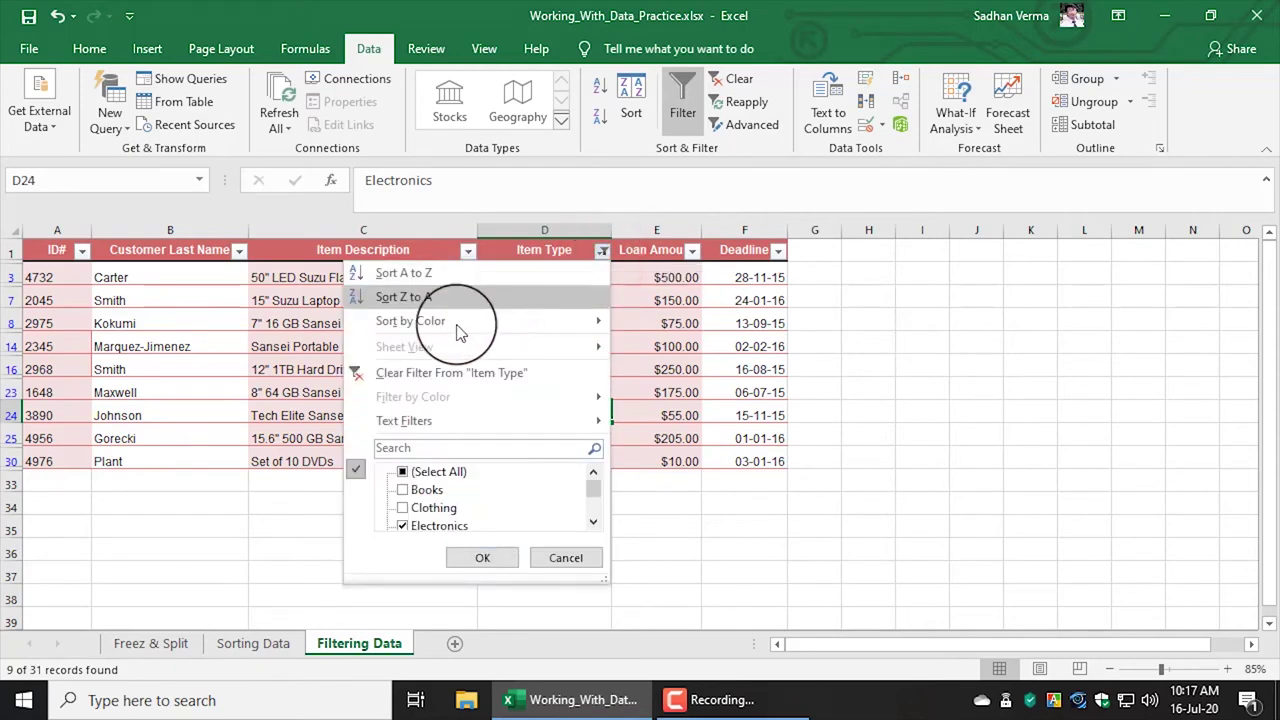
left_click(488, 374)
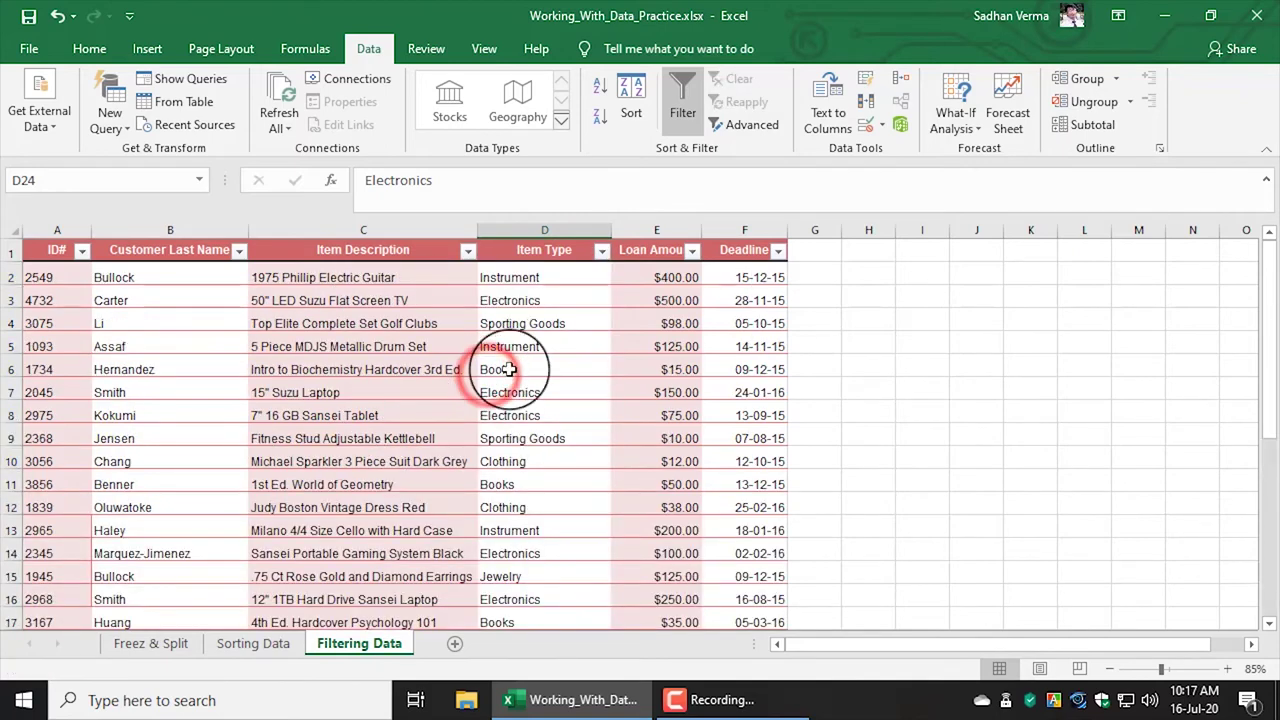
left_click(548, 345)
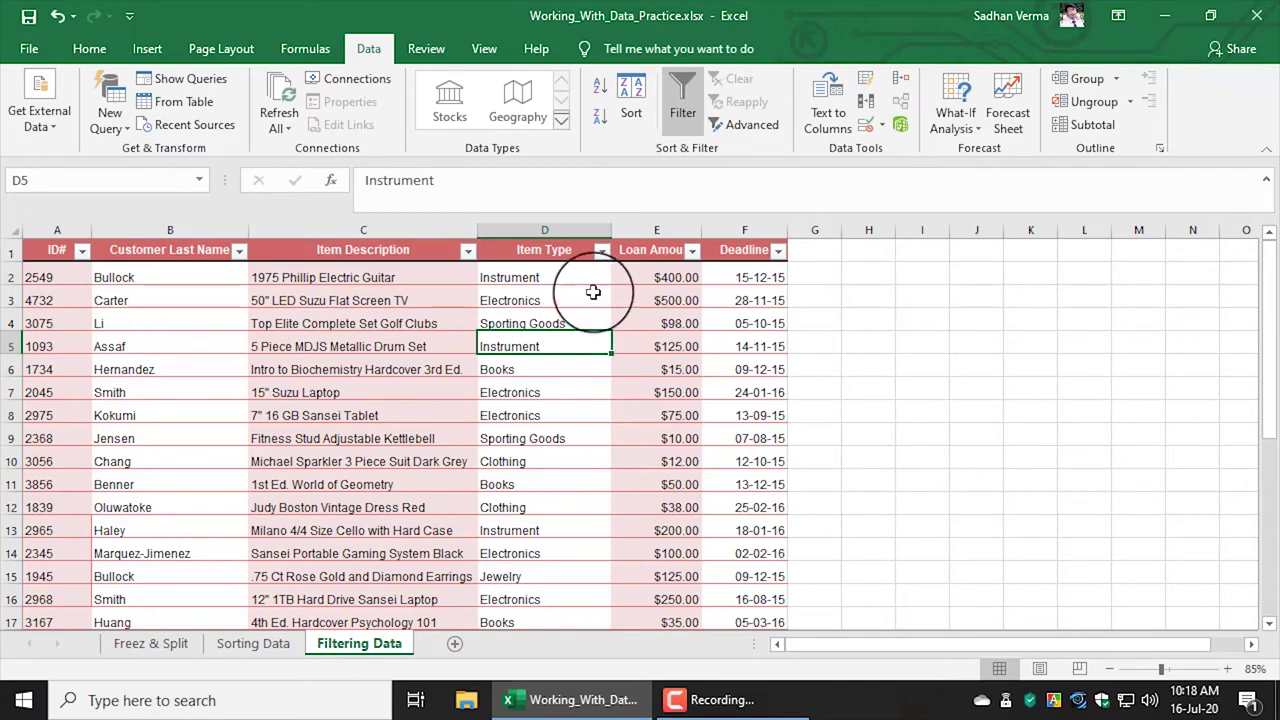
Step: Filter Item Type to Electronics and select the visible loan amounts to see their sum
left_click(601, 250)
left_click(402, 471)
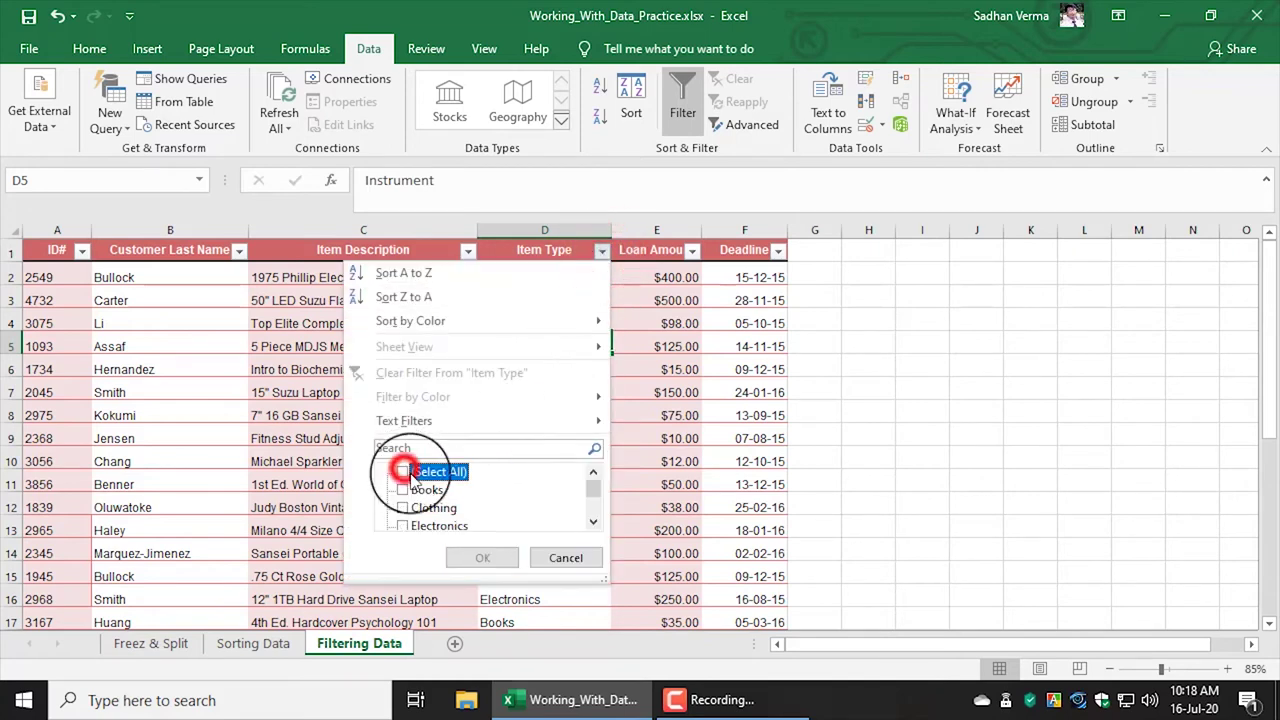
left_click(403, 527)
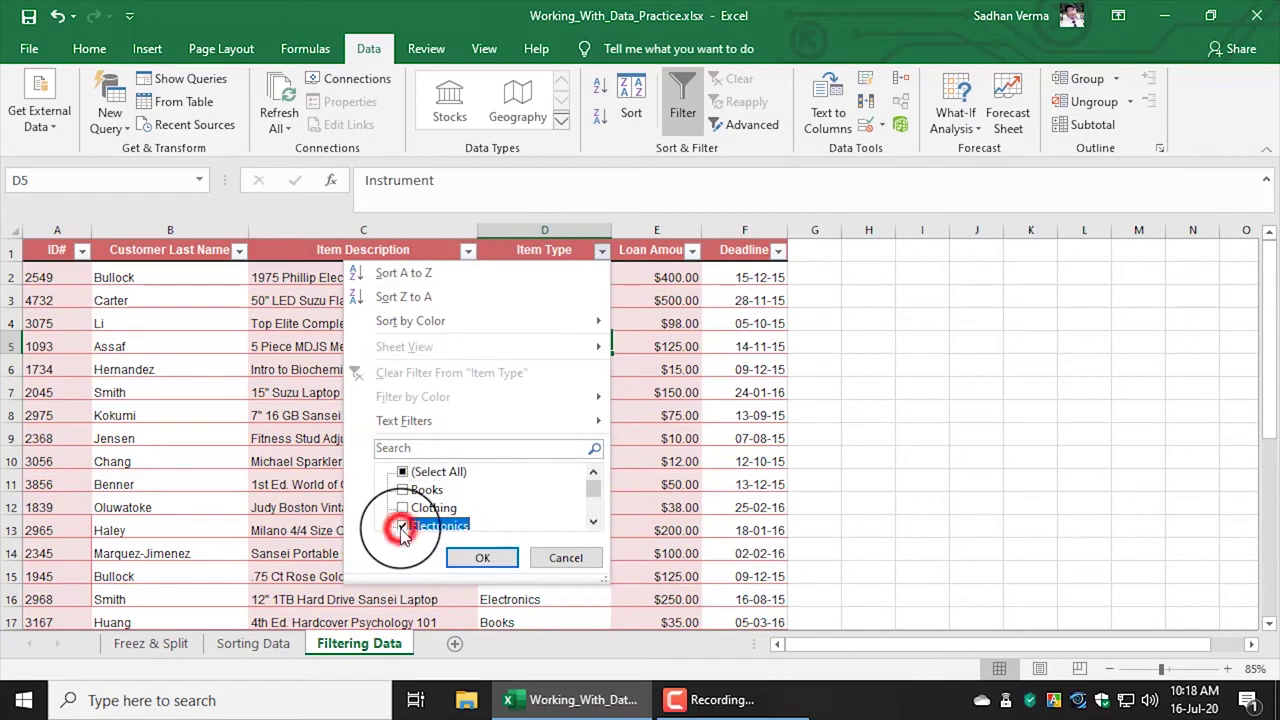
left_click(482, 557)
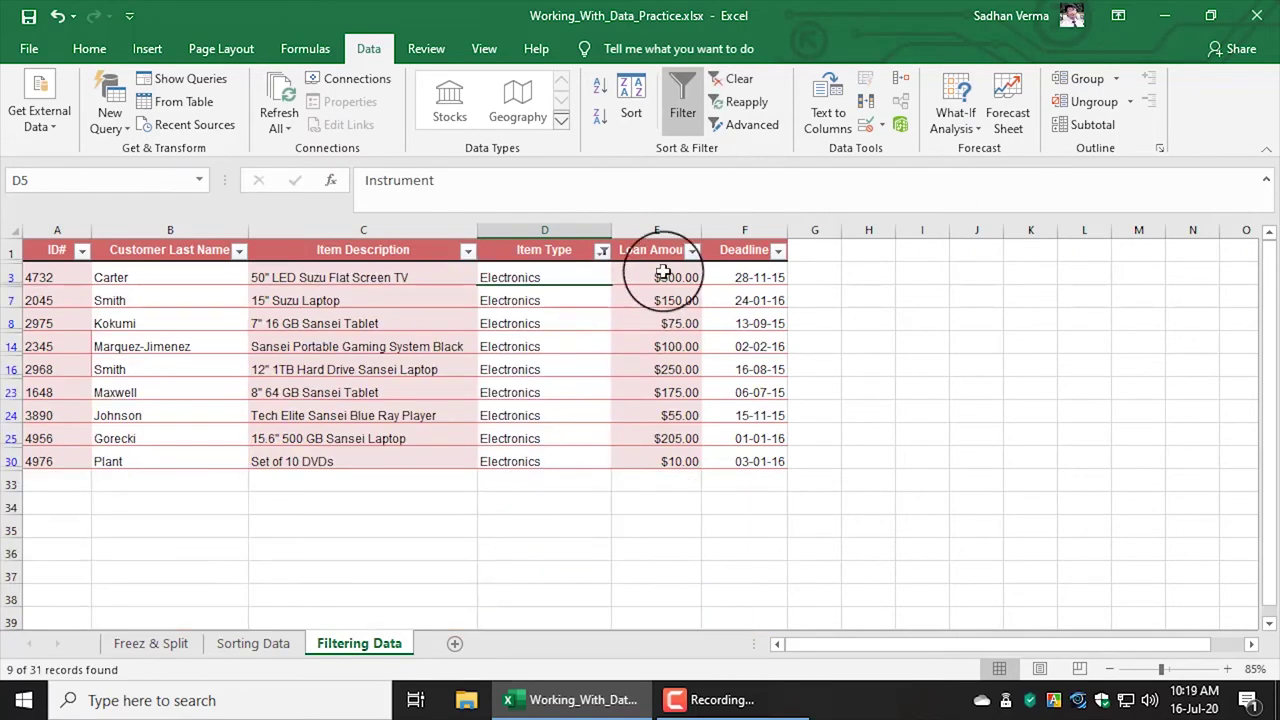
left_click_drag(662, 272, 660, 461)
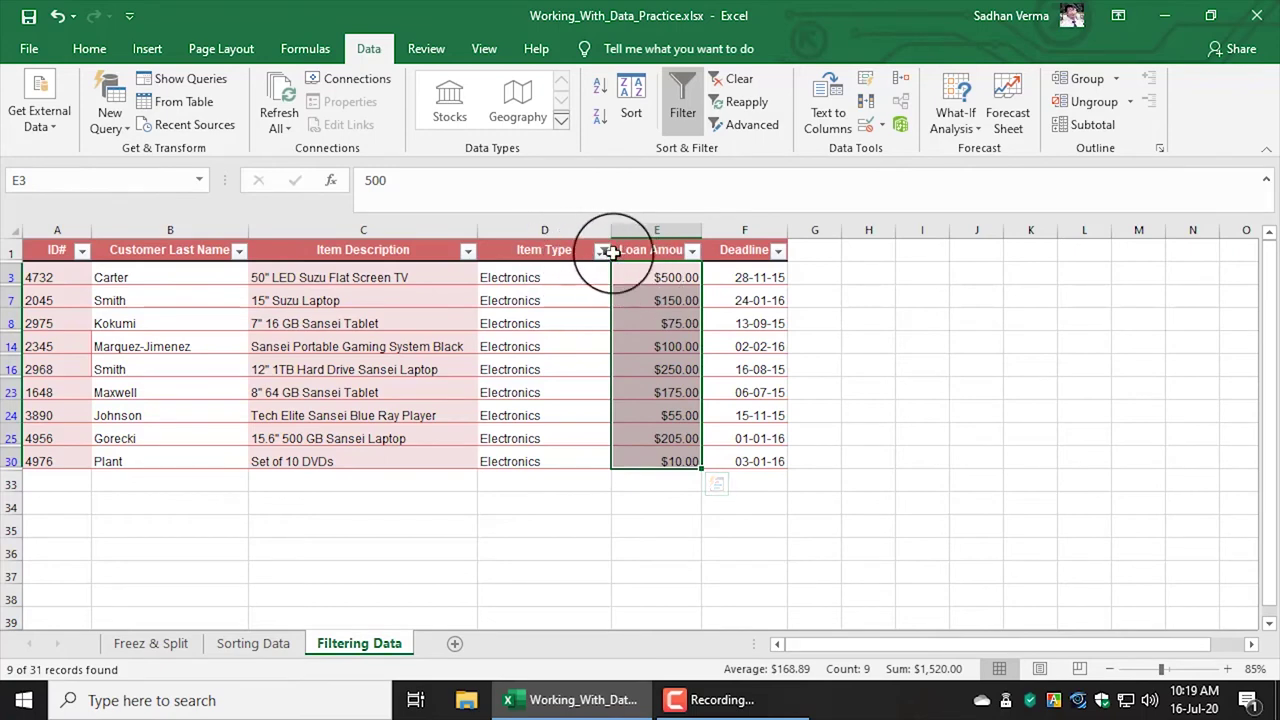
Step: Add a Loan Amount Greater Than 300 number filter
left_click(693, 251)
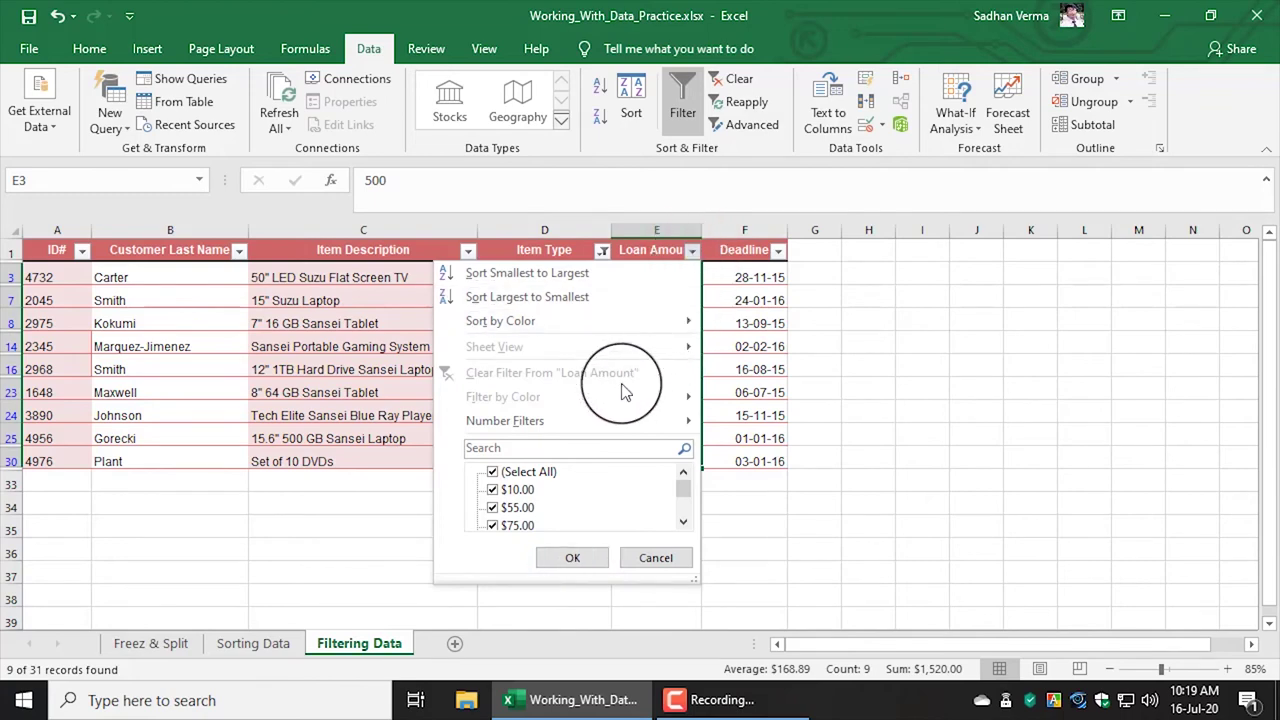
left_click(577, 425)
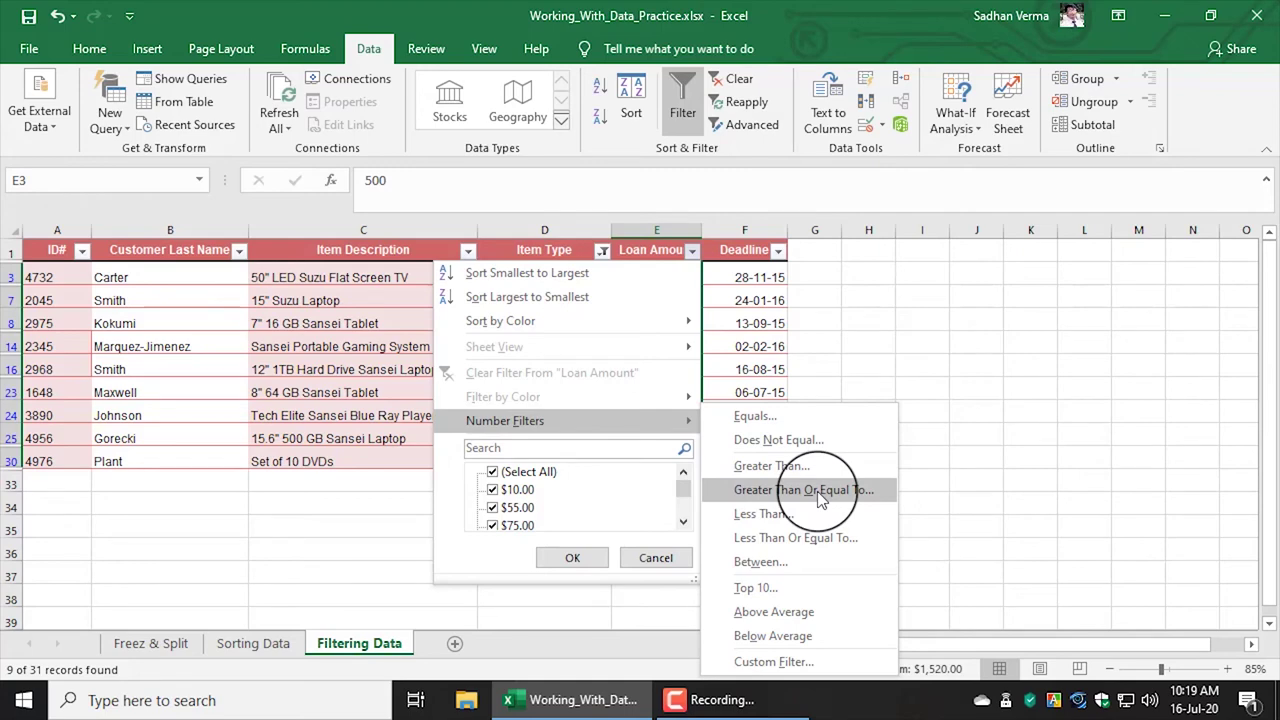
left_click(787, 467)
left_click(622, 405)
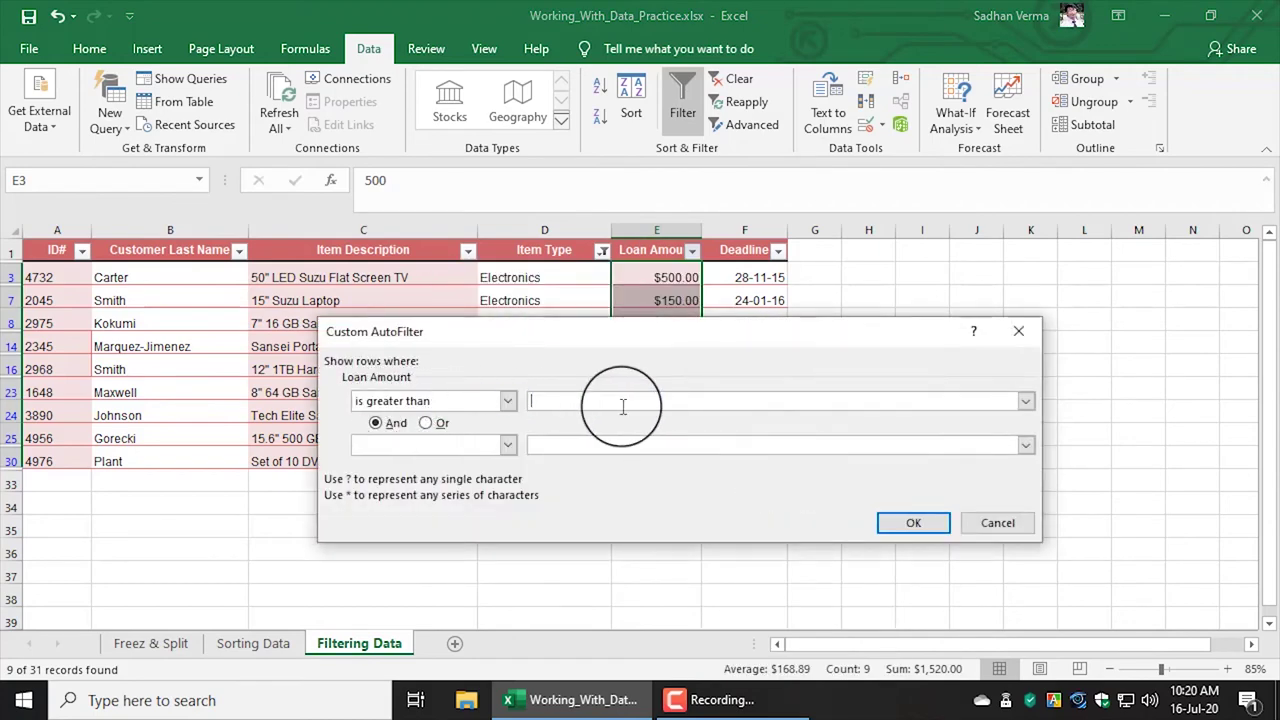
type("300")
left_click(913, 522)
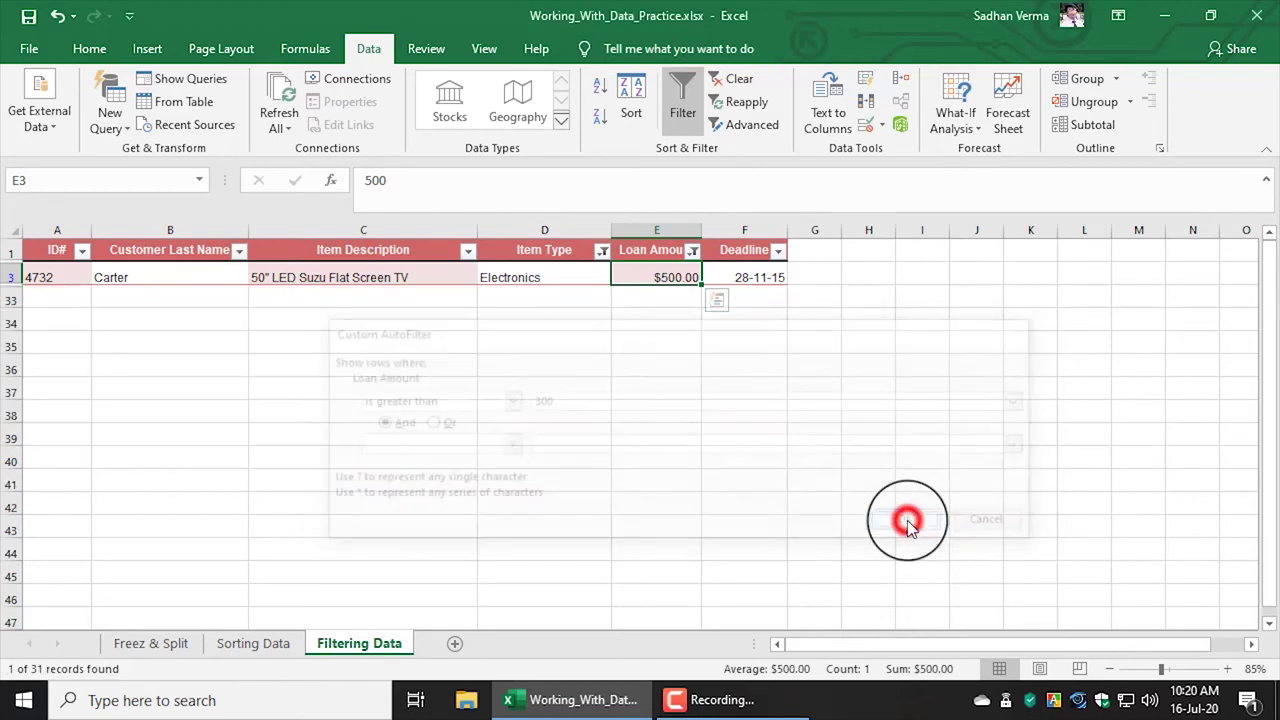
Step: Inspect the remaining $500.00 flat-screen TV record's cells in row 3
left_click(664, 278)
left_click(142, 275)
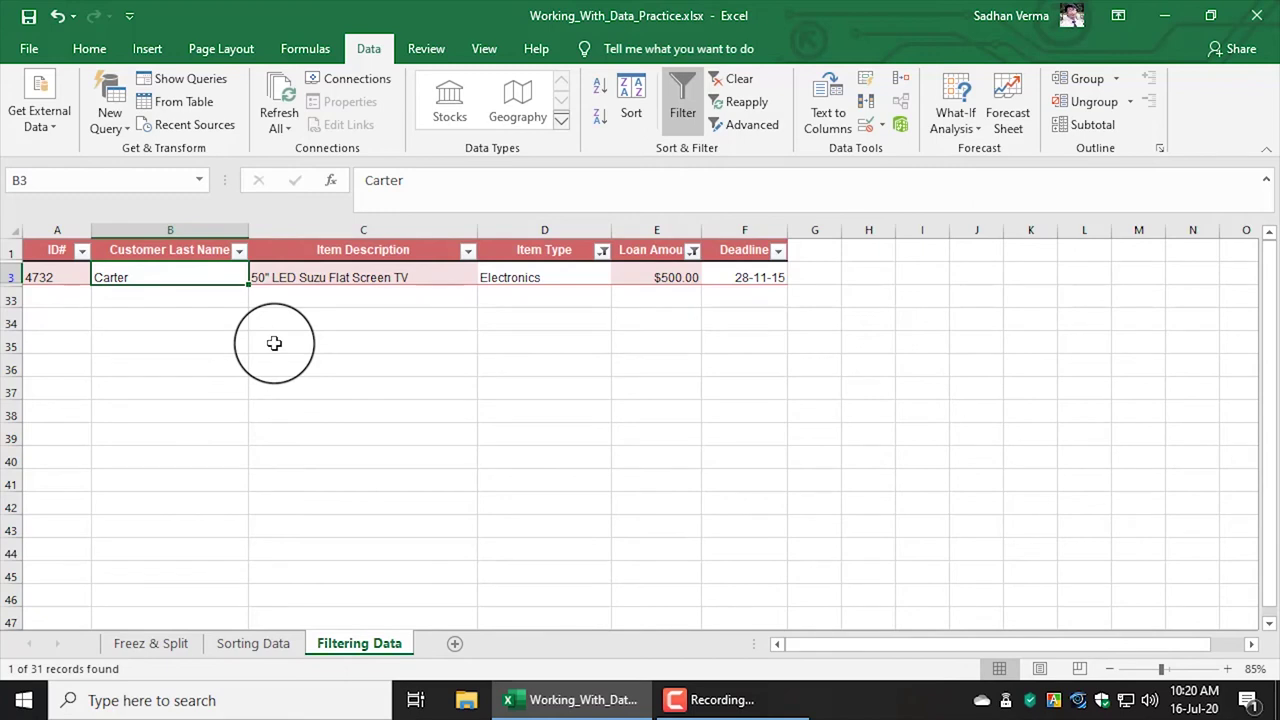
left_click(366, 277)
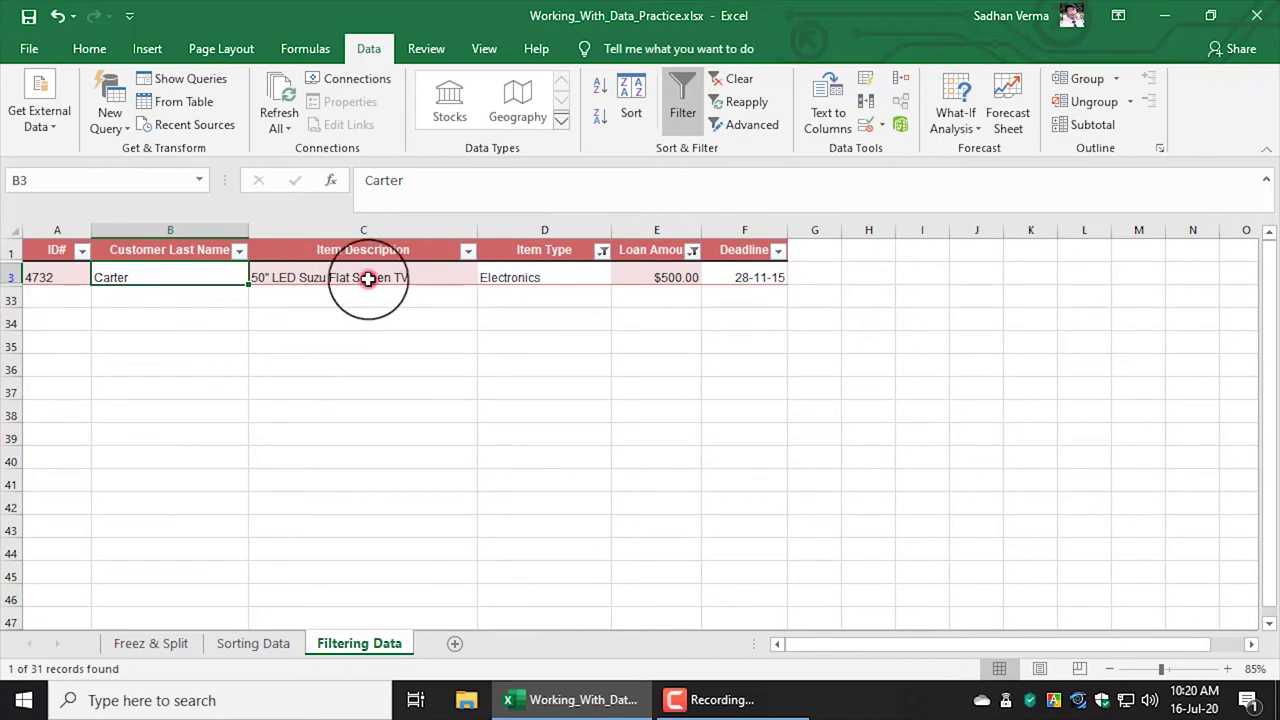
left_click(537, 277)
left_click(664, 277)
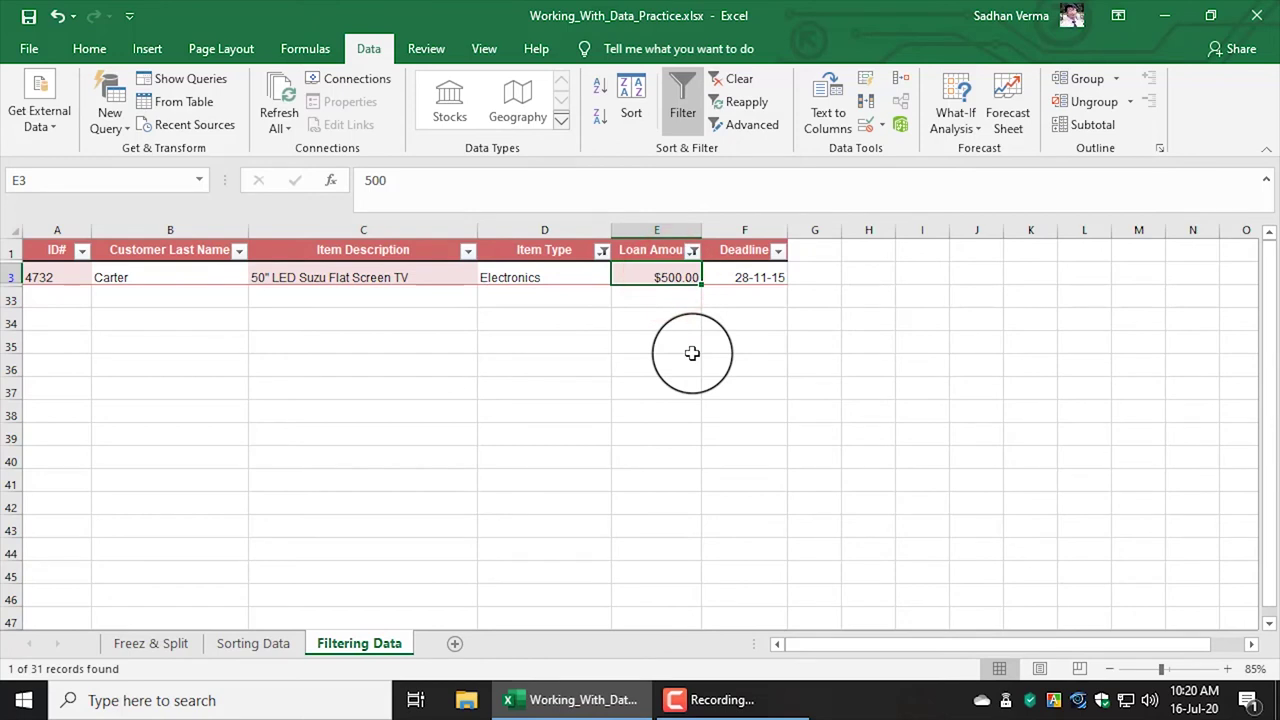
left_click(692, 250)
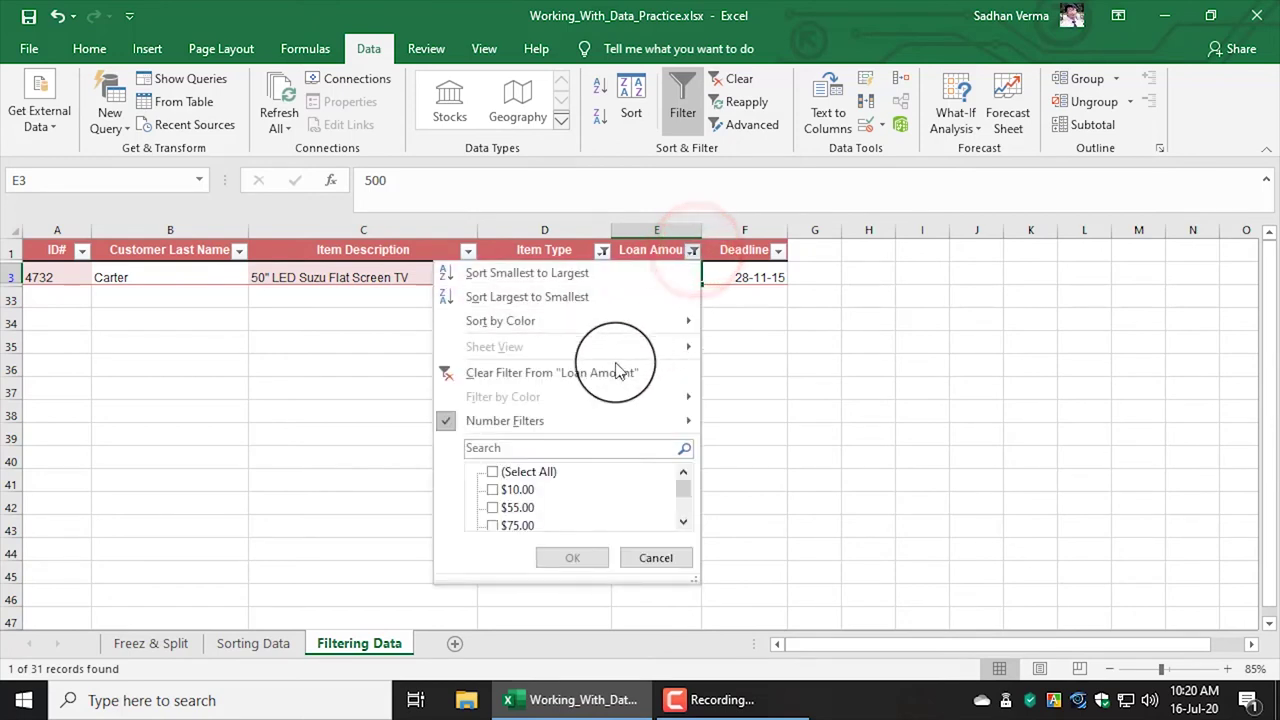
Step: Clear the Loan Amount filter, restoring all 9 Electronics records
left_click(518, 376)
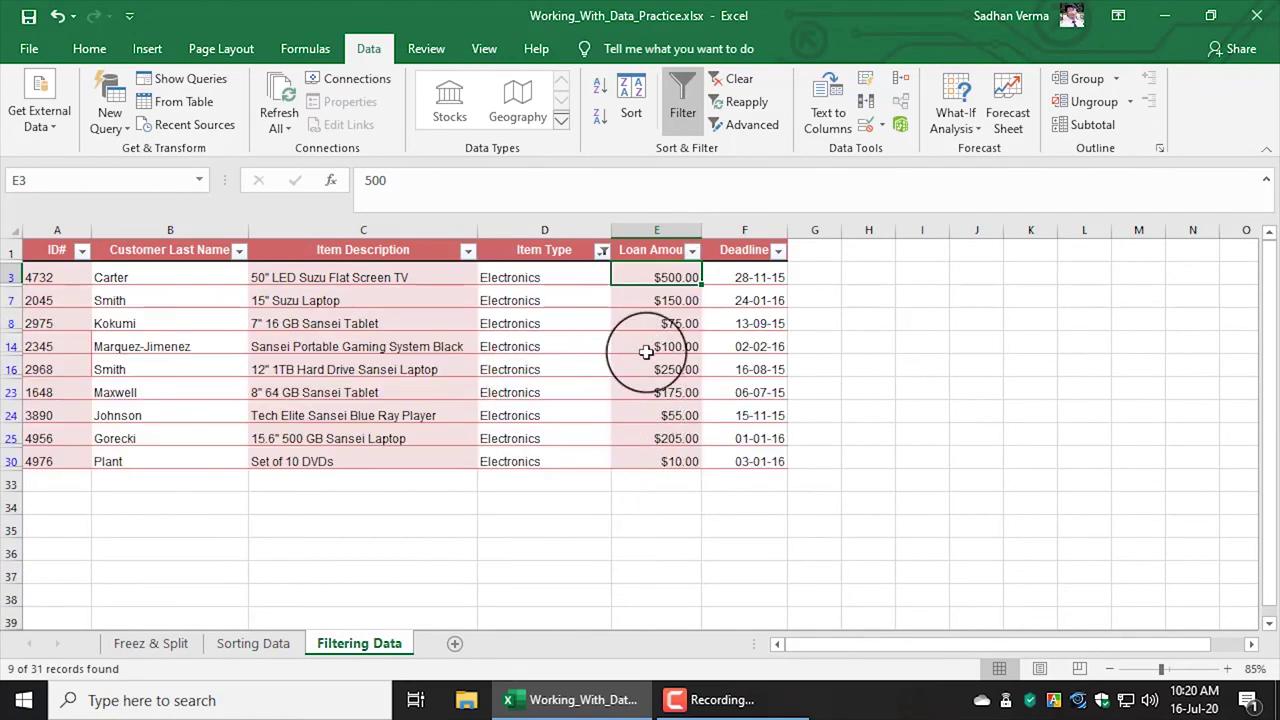
left_click(550, 282)
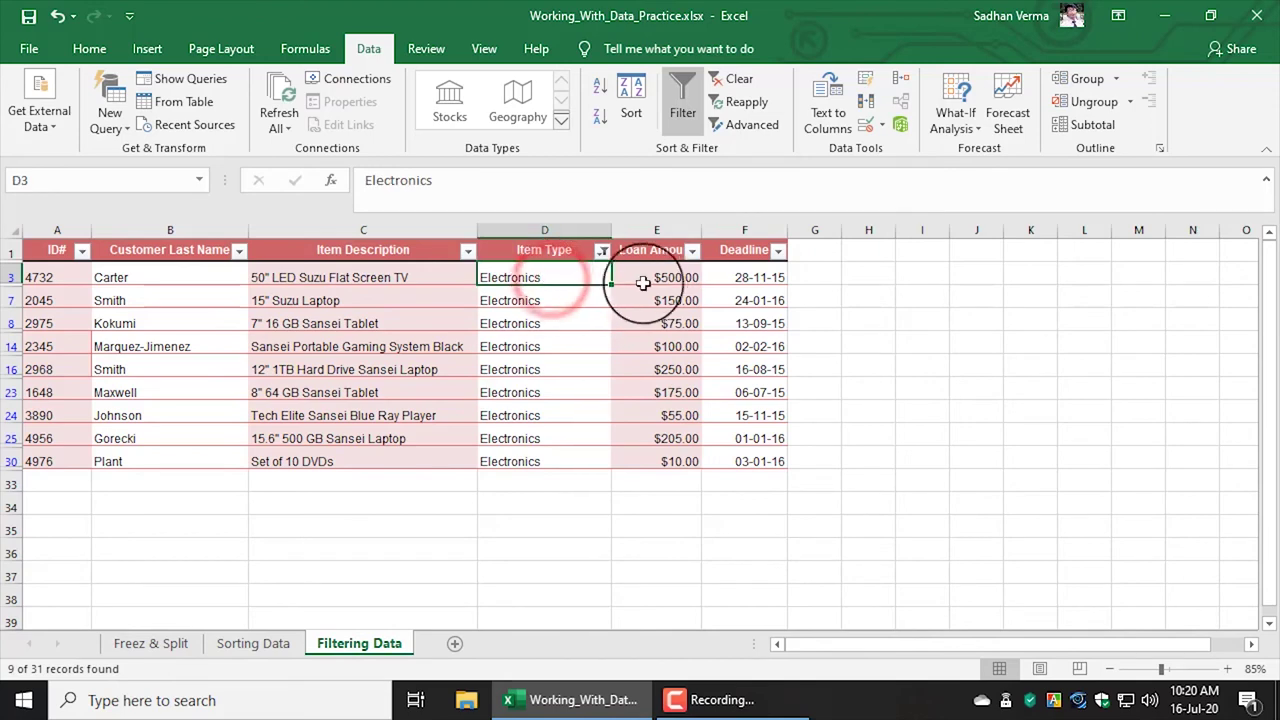
left_click(647, 278)
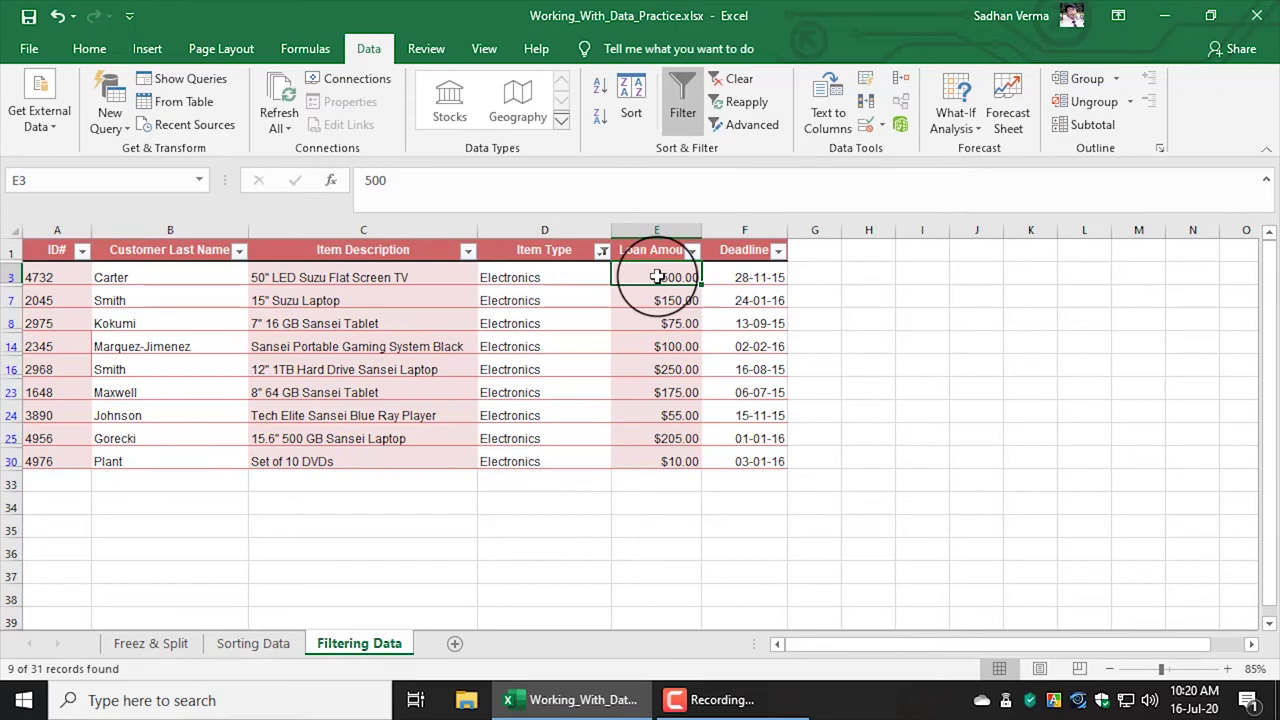
Step: Clear the Item Type filter to show all 31 records, then select column C
left_click(602, 250)
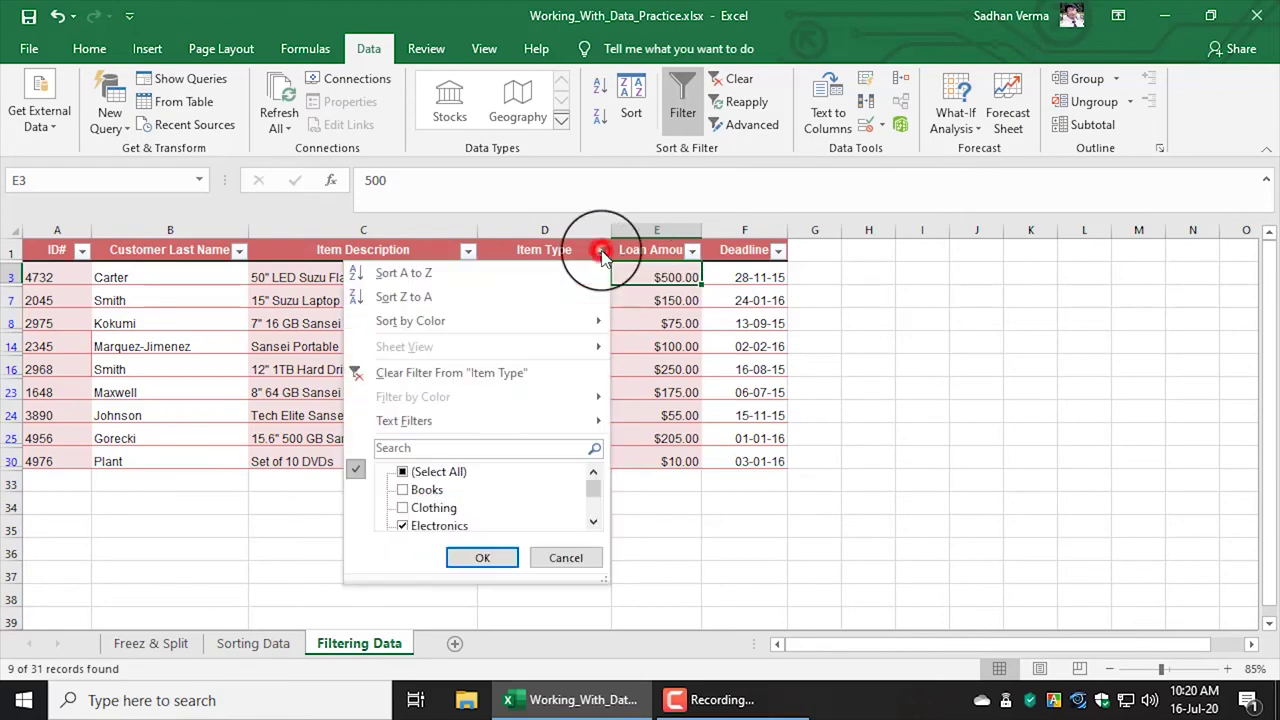
left_click(503, 376)
left_click(583, 388)
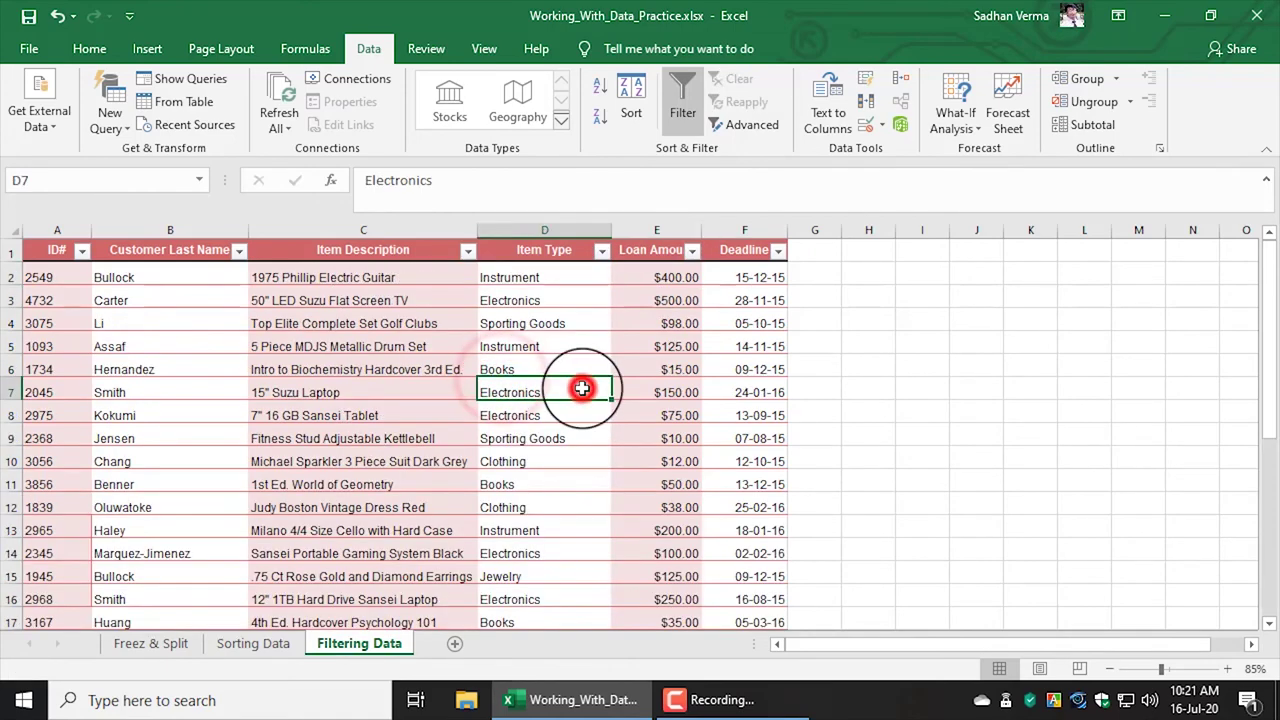
left_click(420, 415)
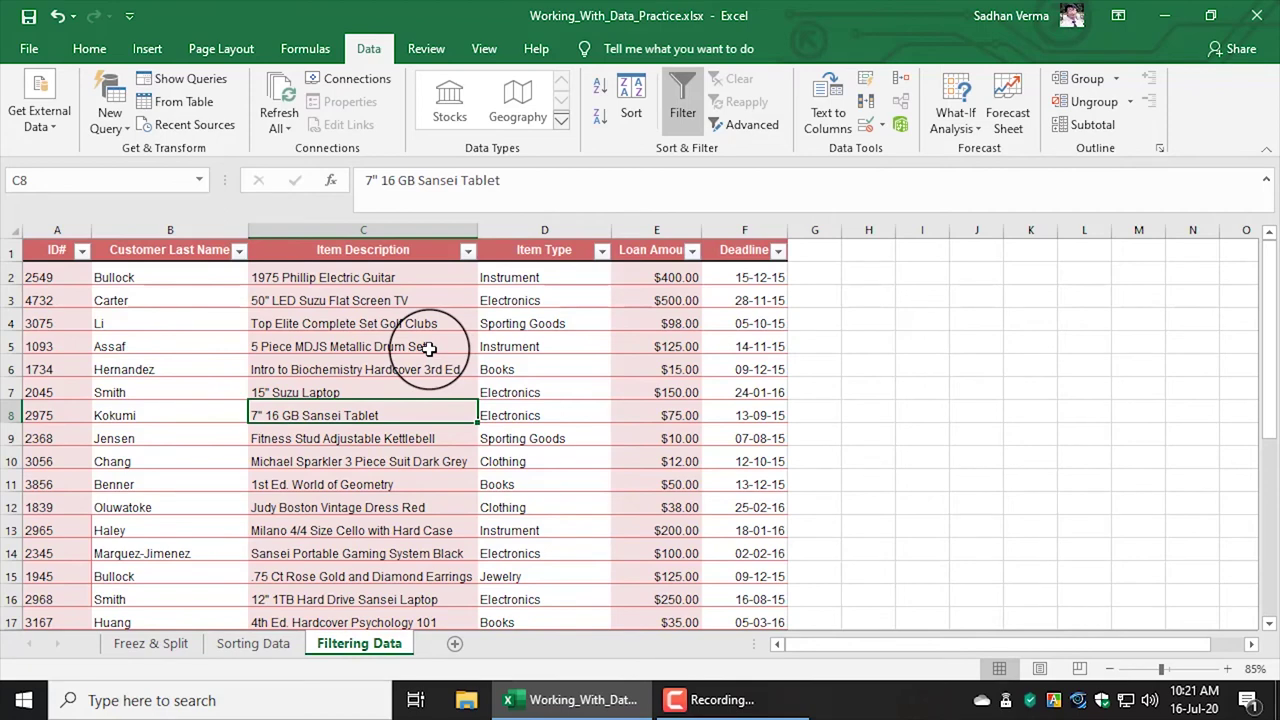
left_click(379, 232)
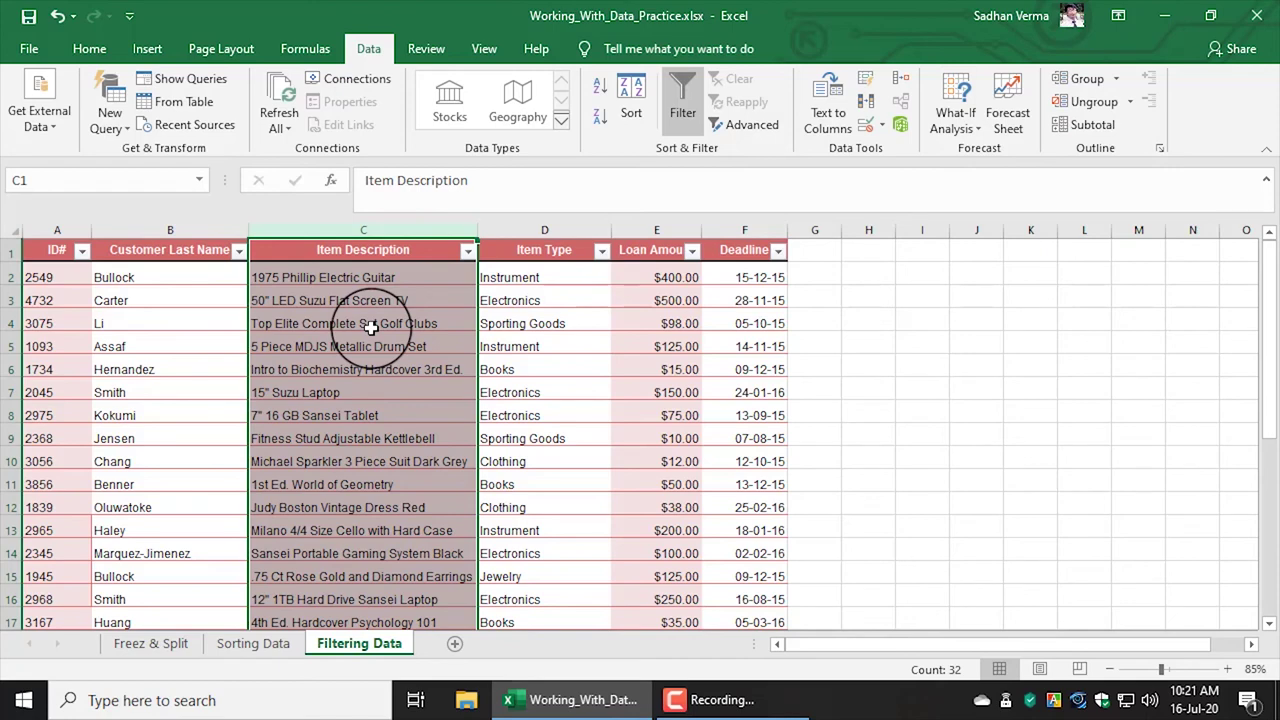
Step: Search Item Description for 'Laptop' to show the 3 laptop loans, then clear it
left_click(467, 251)
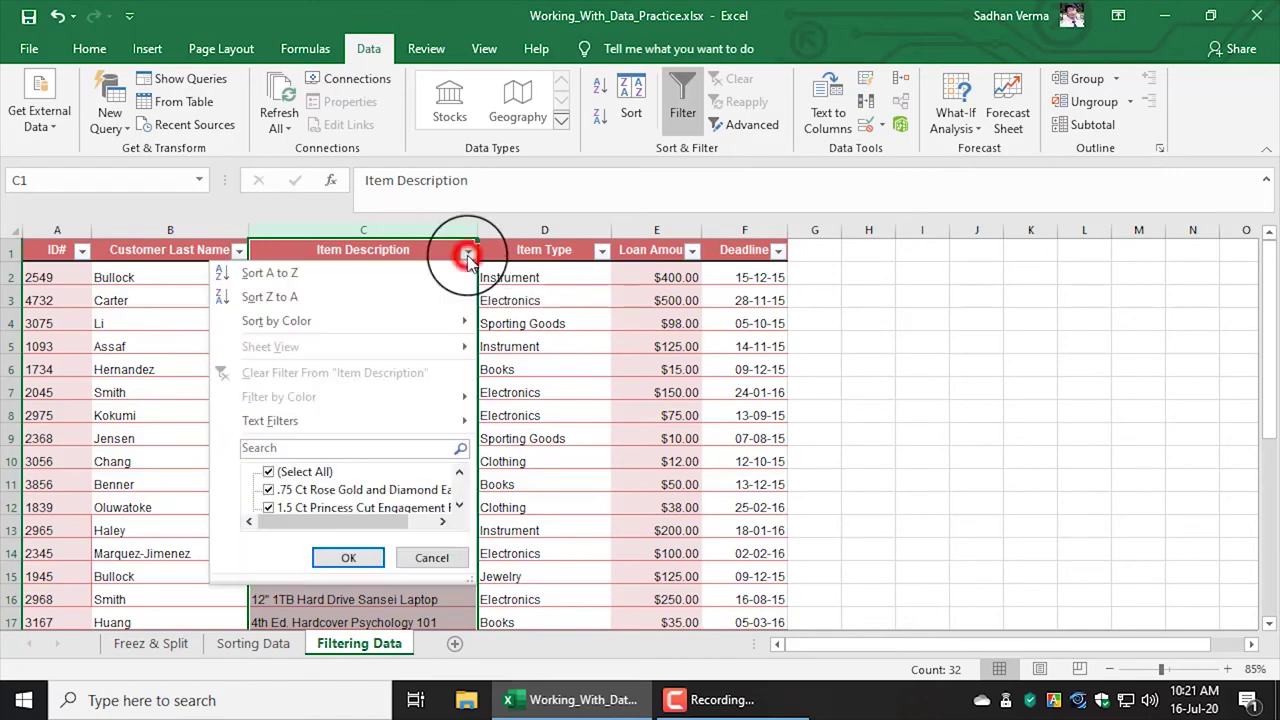
left_click(351, 446)
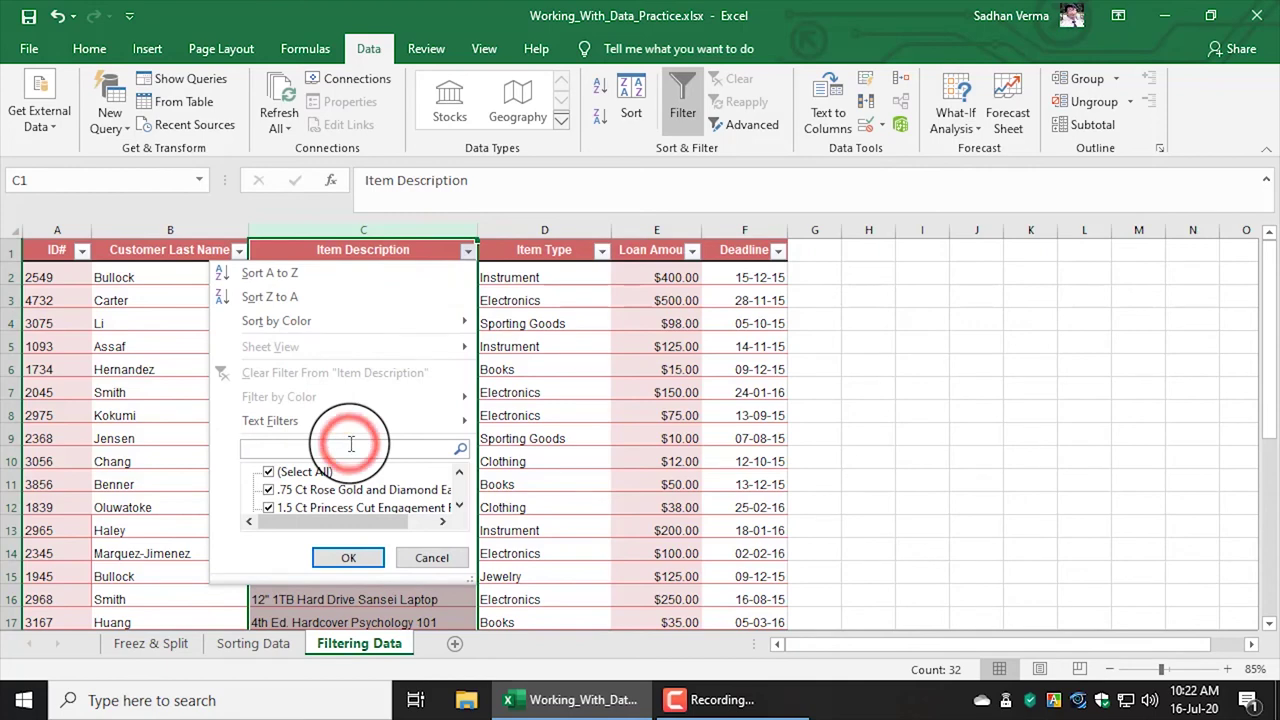
type("Laptop")
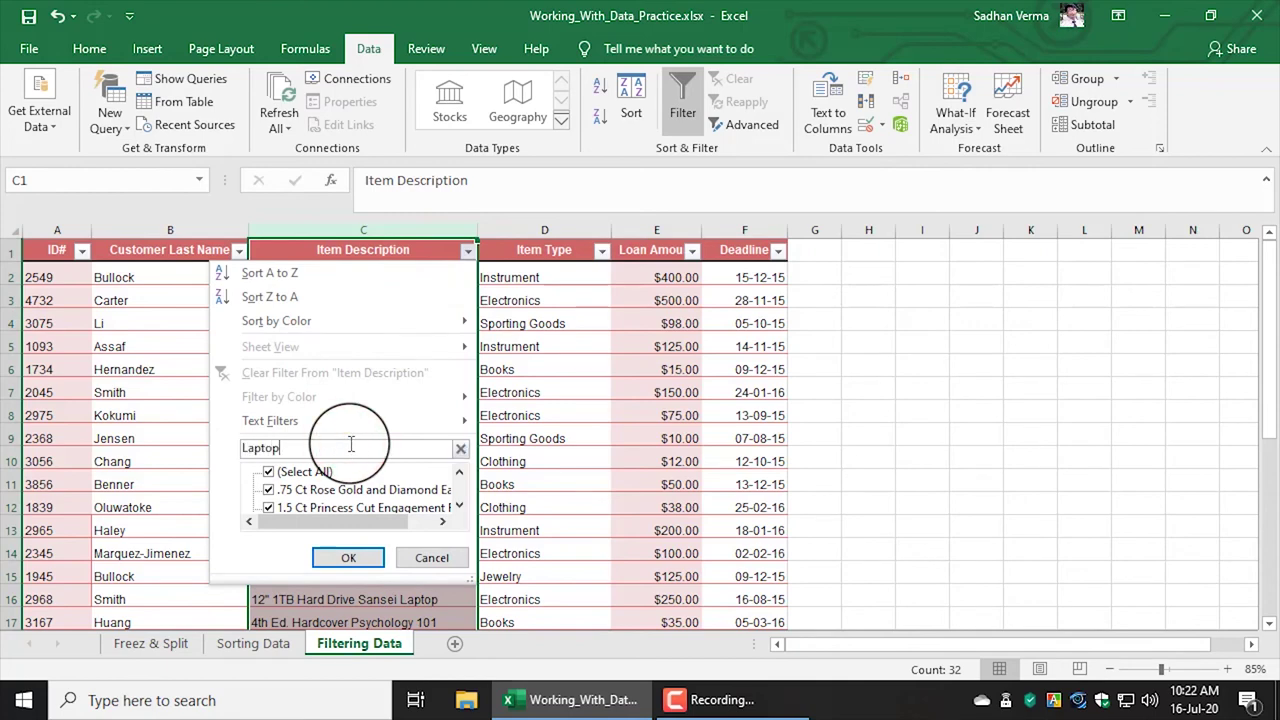
left_click(350, 557)
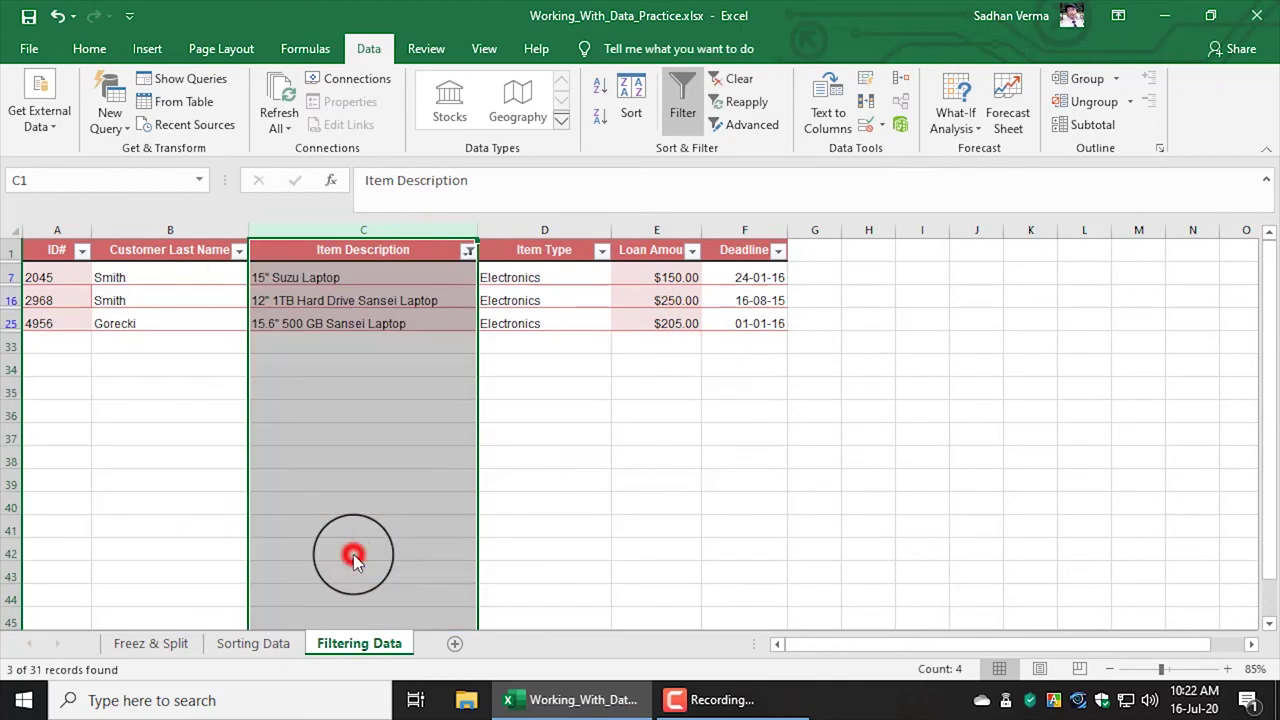
left_click(381, 303)
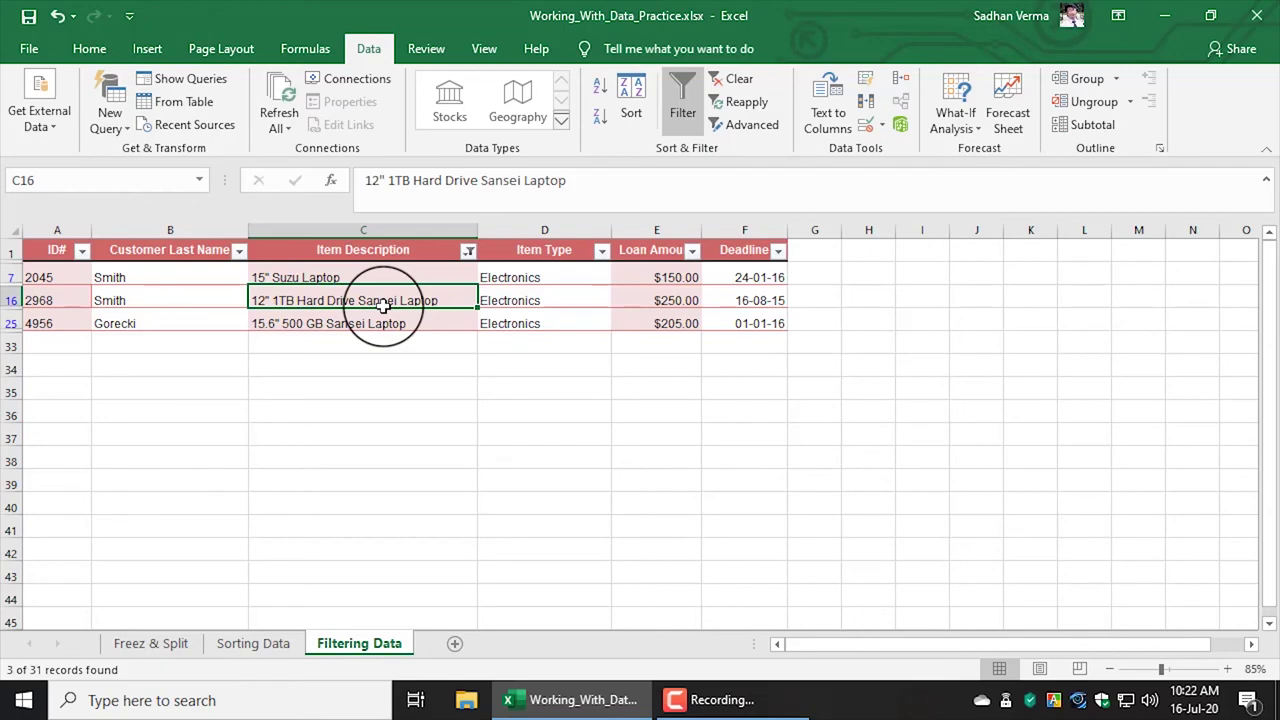
key("alt+Down")
left_click(381, 373)
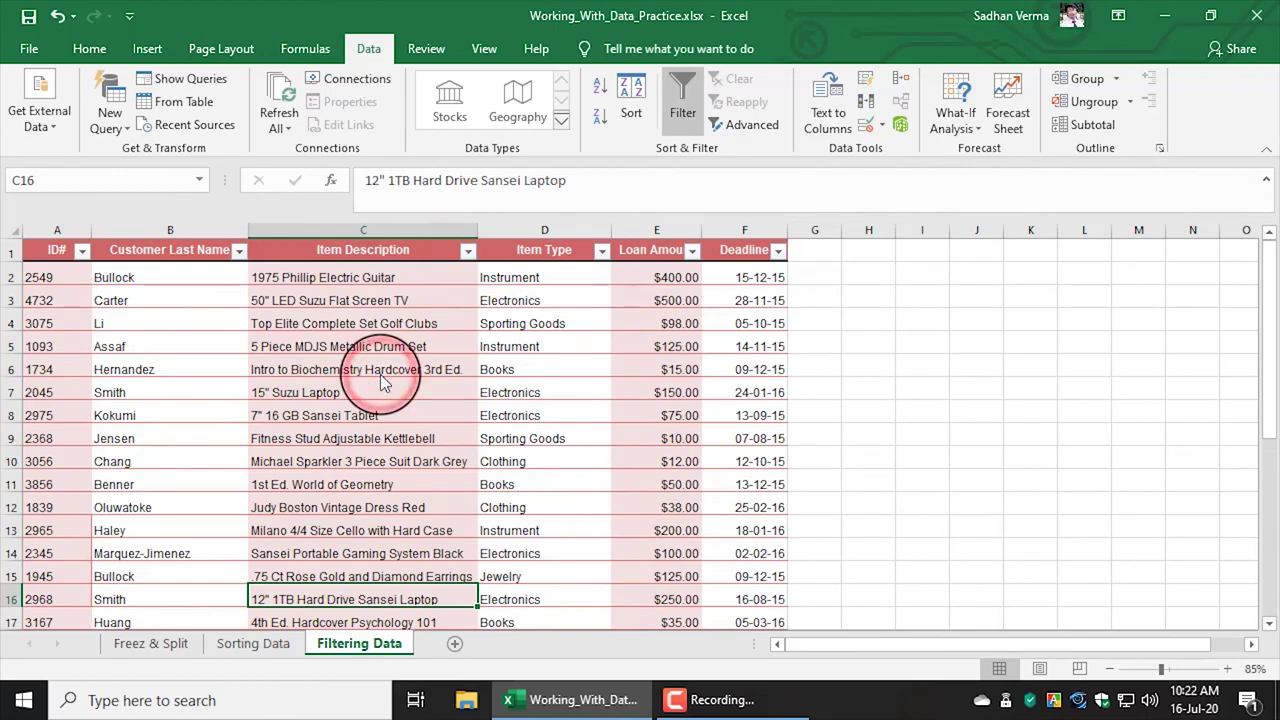
left_click(449, 394)
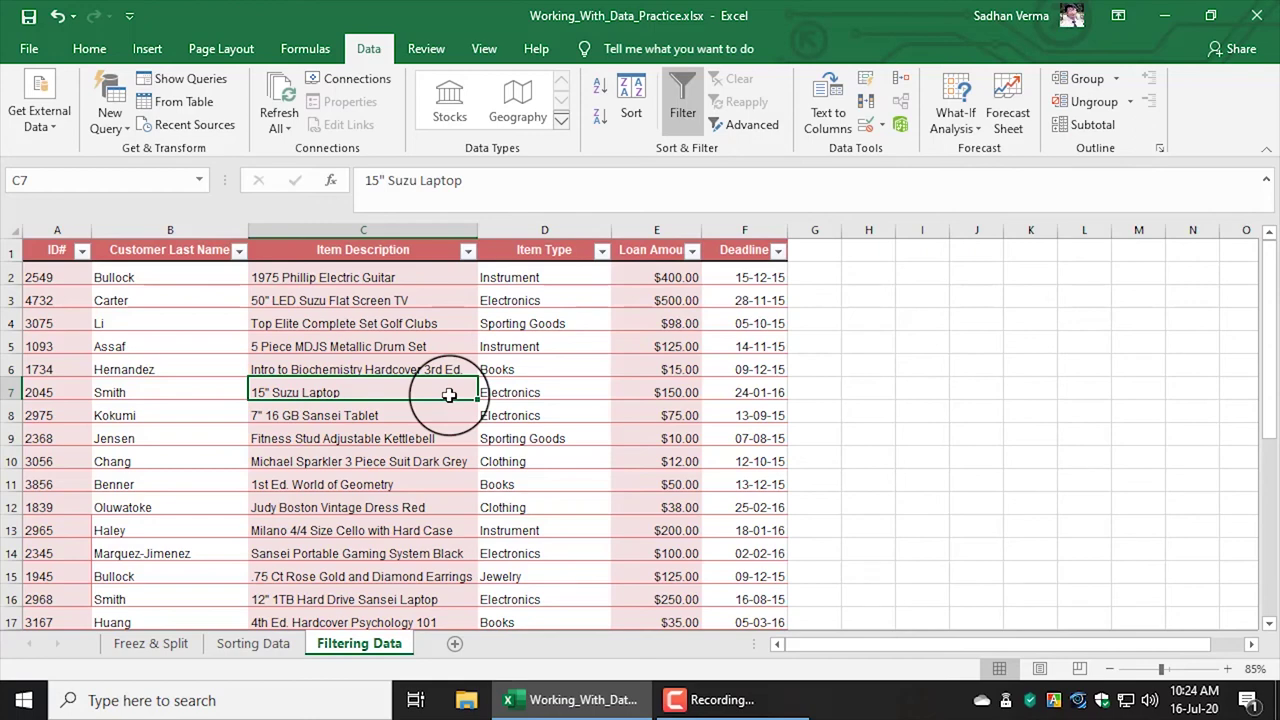
left_click(383, 280)
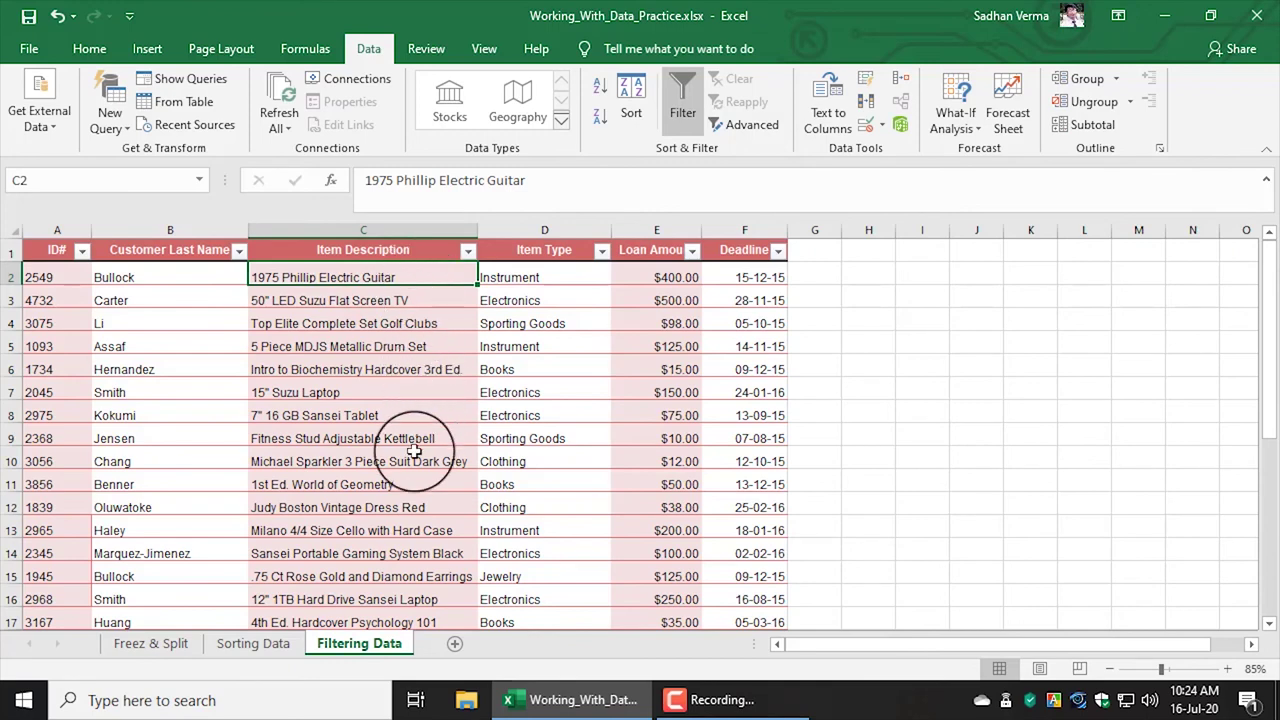
left_click(338, 392)
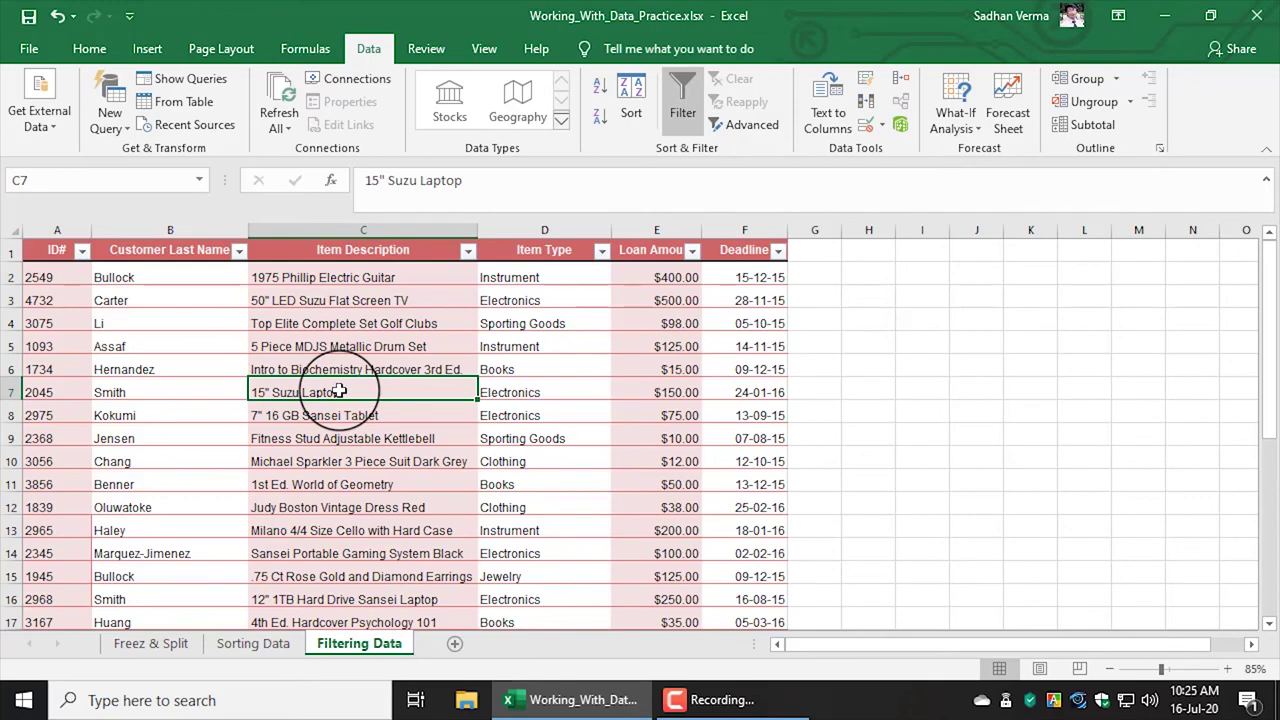
Step: Filter Item Description to exclude entries containing Laptop and Guitar
left_click(468, 251)
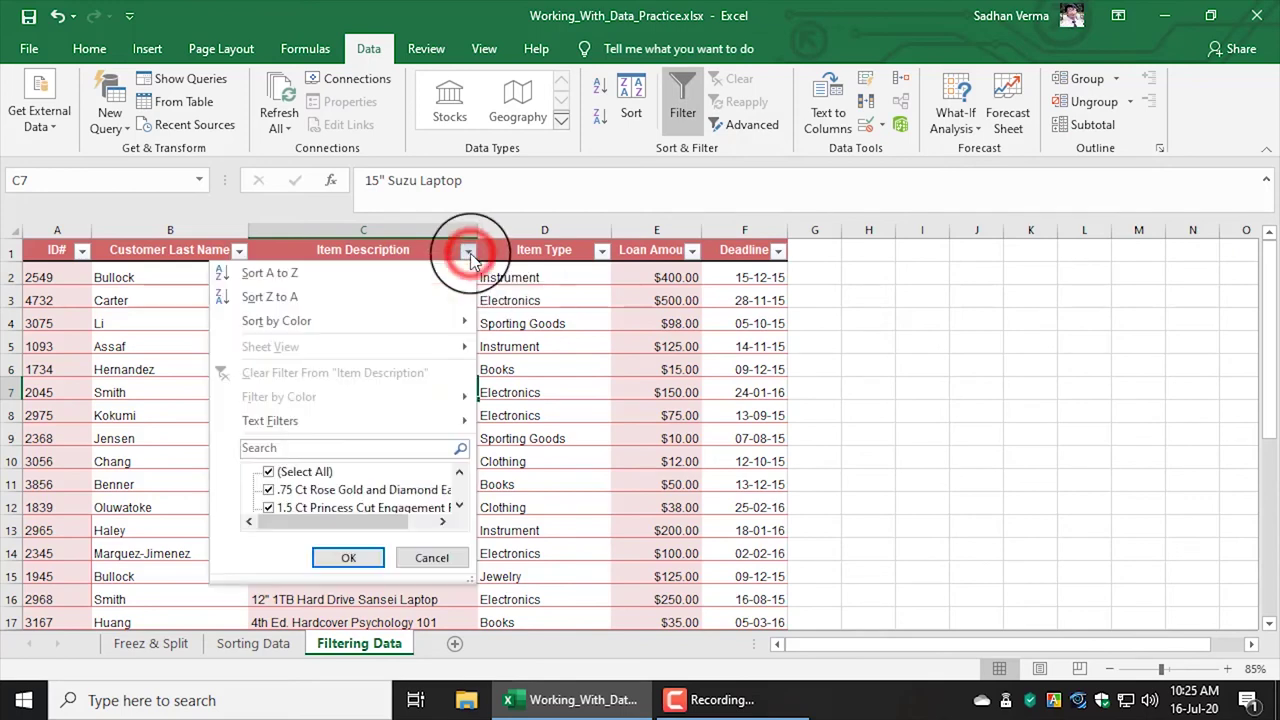
left_click(385, 422)
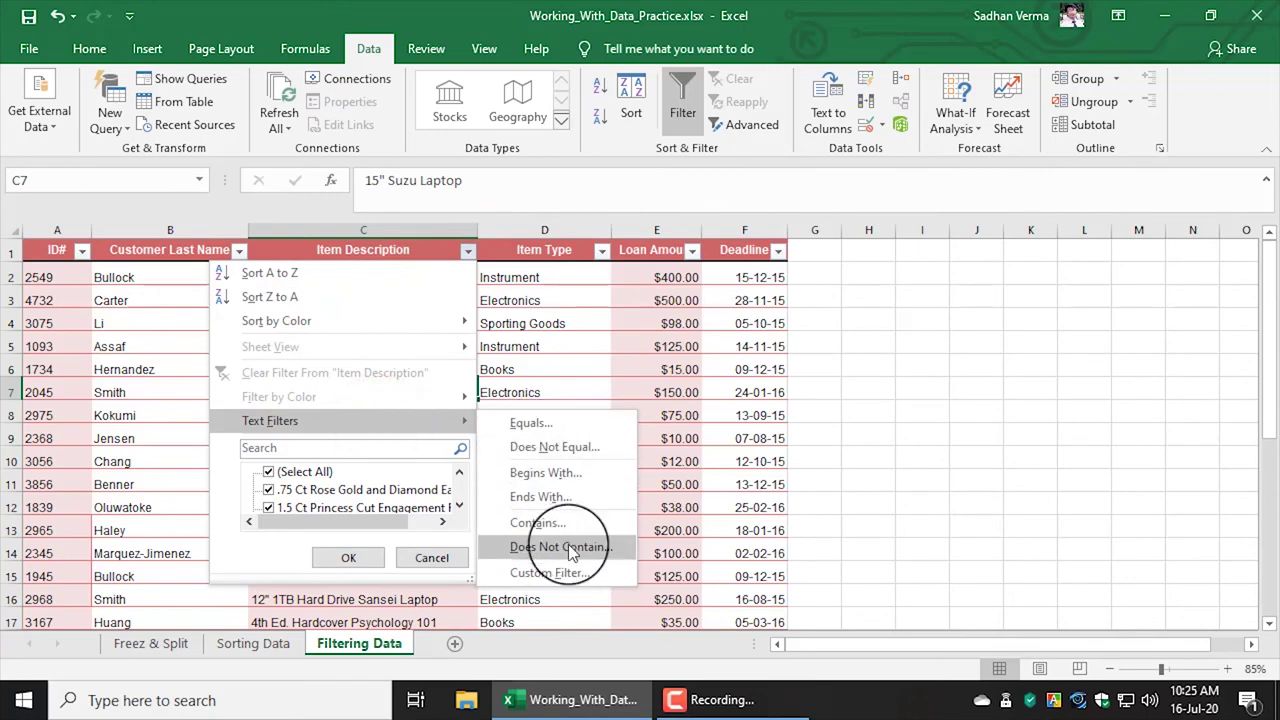
left_click(568, 546)
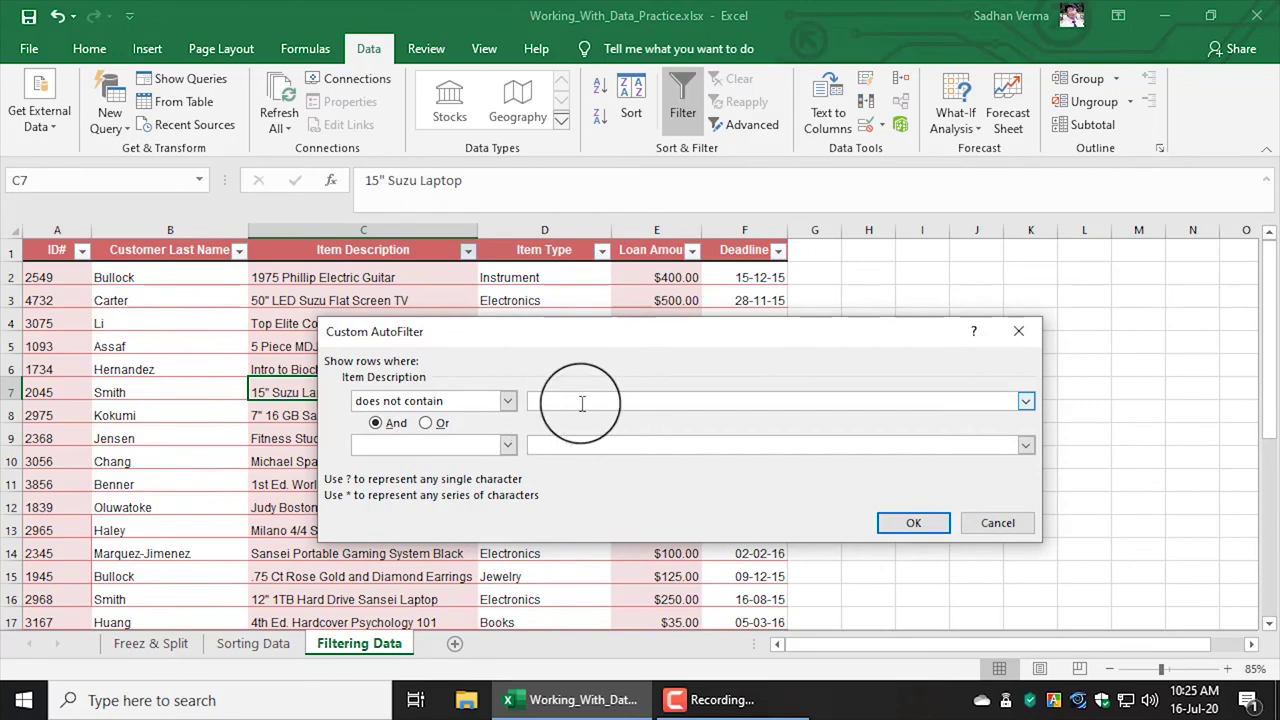
type("Lap")
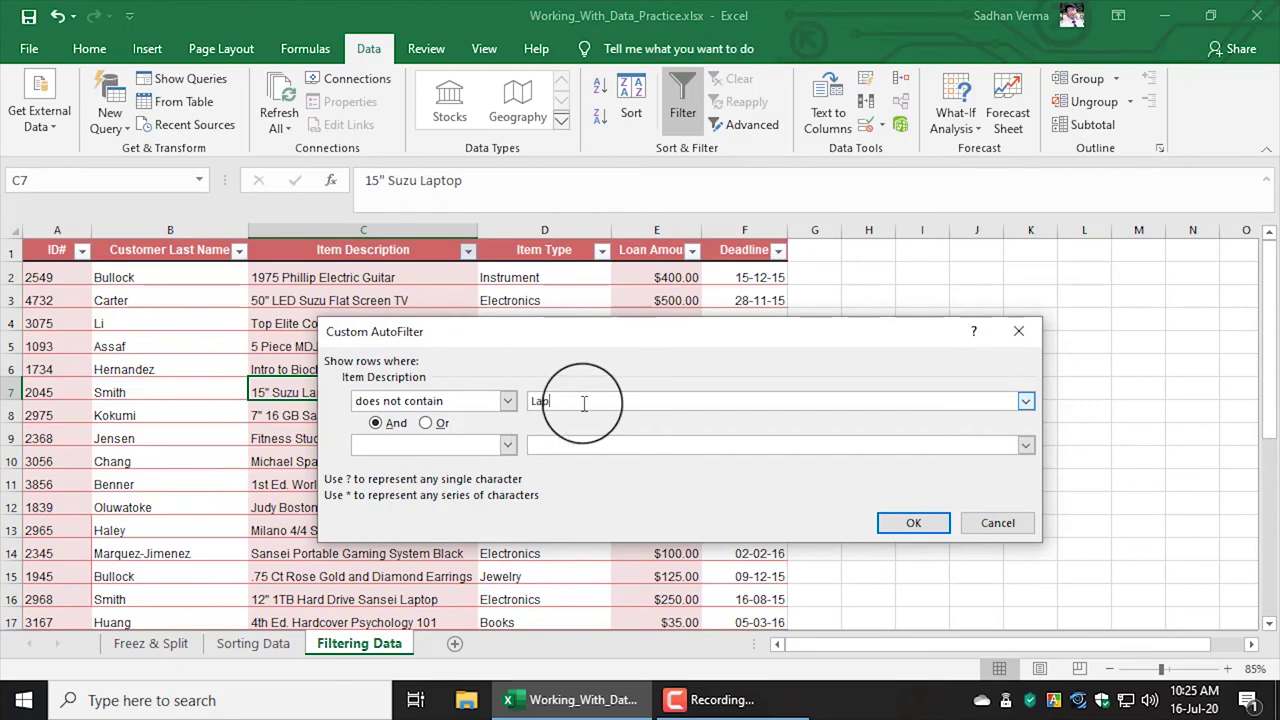
type("top")
left_click(507, 446)
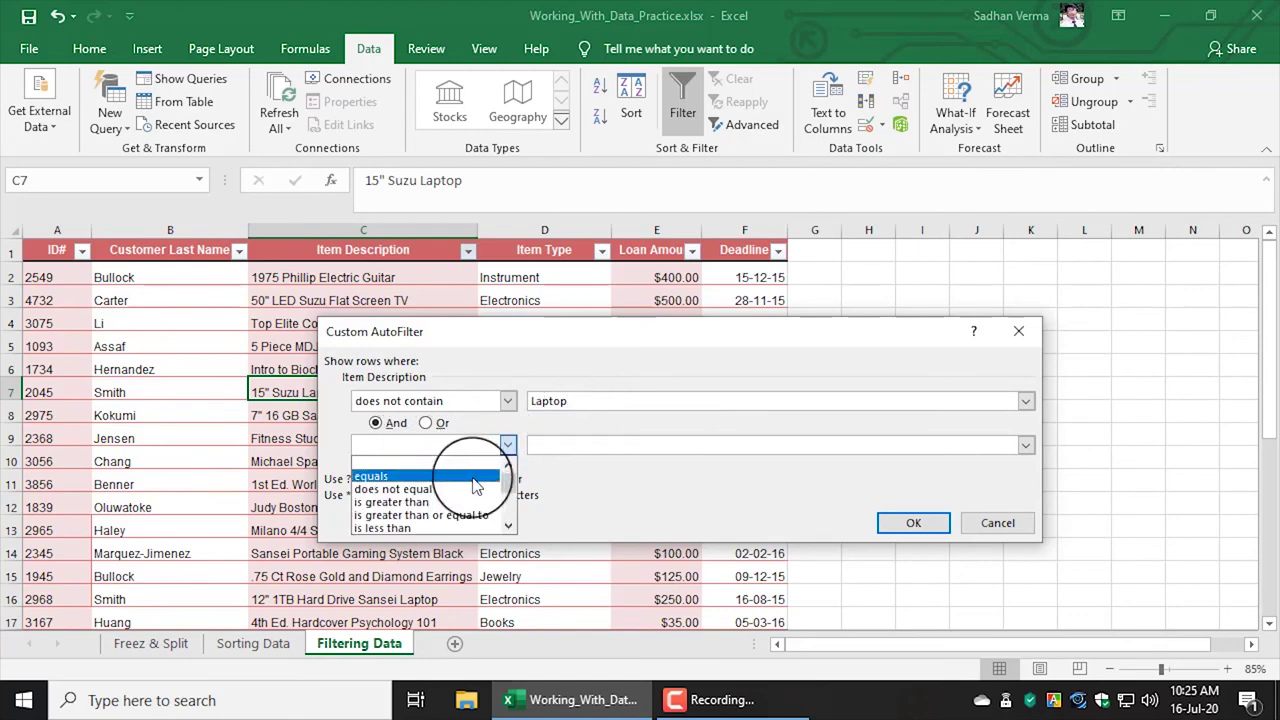
scroll(490, 518, "down", 2)
left_click(420, 527)
left_click(590, 445)
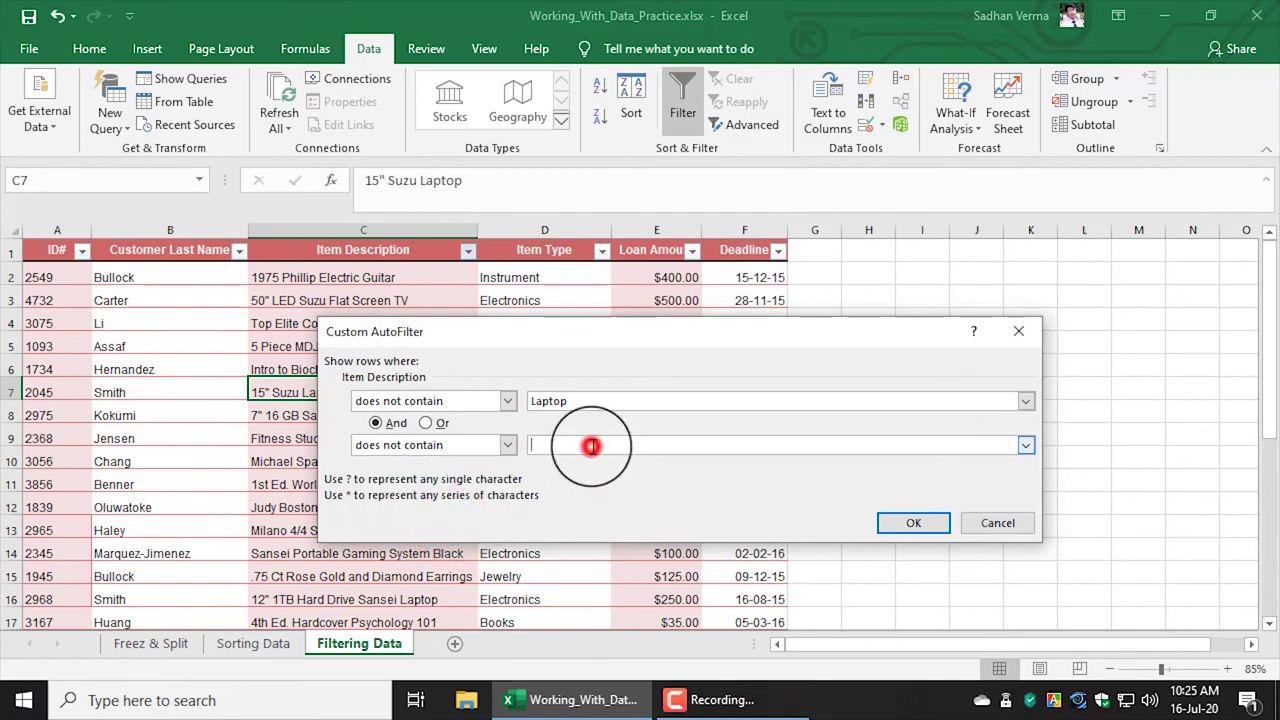
type("Guitar")
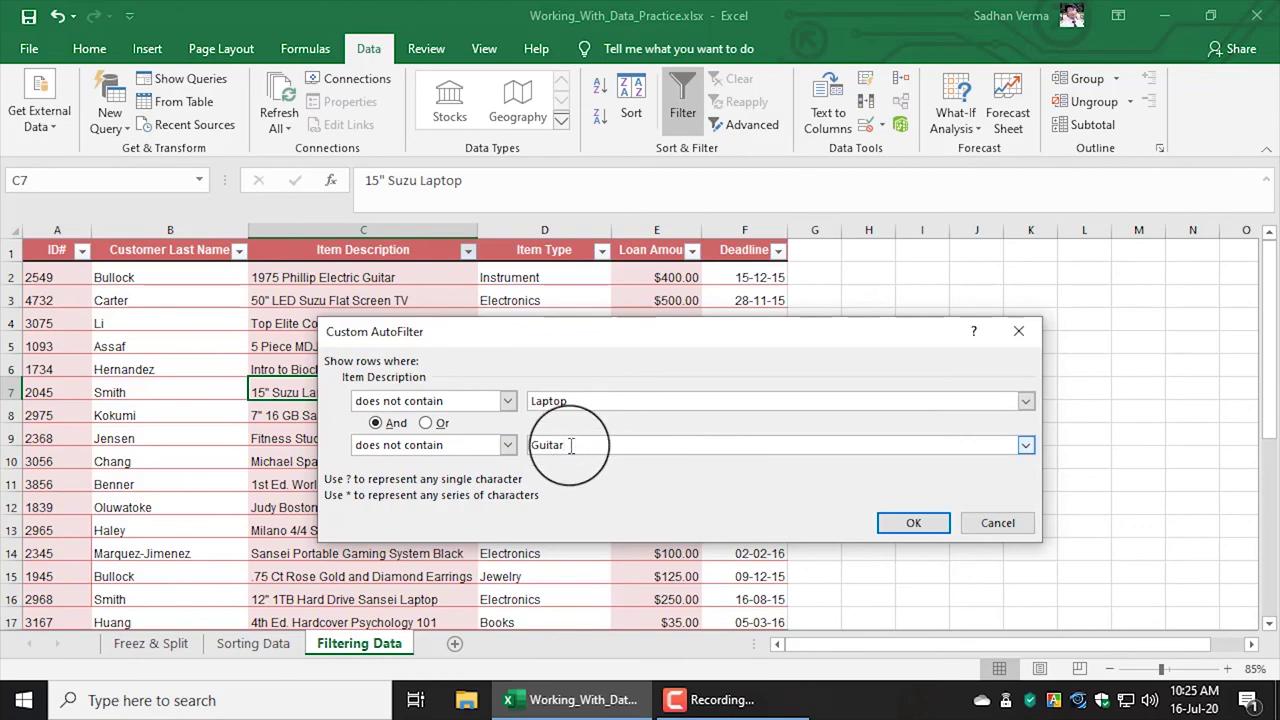
left_click(913, 522)
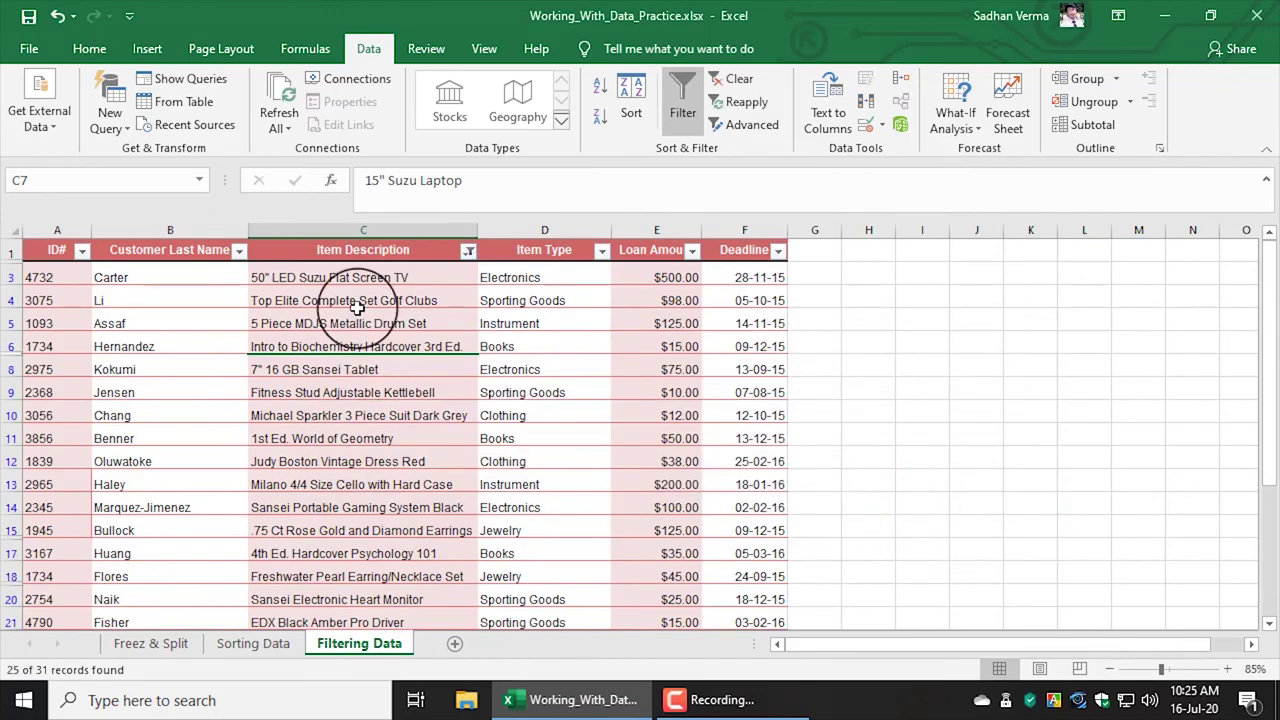
Step: Scroll through the 25 remaining records to review the filtered results
scroll(389, 540, "down", 2)
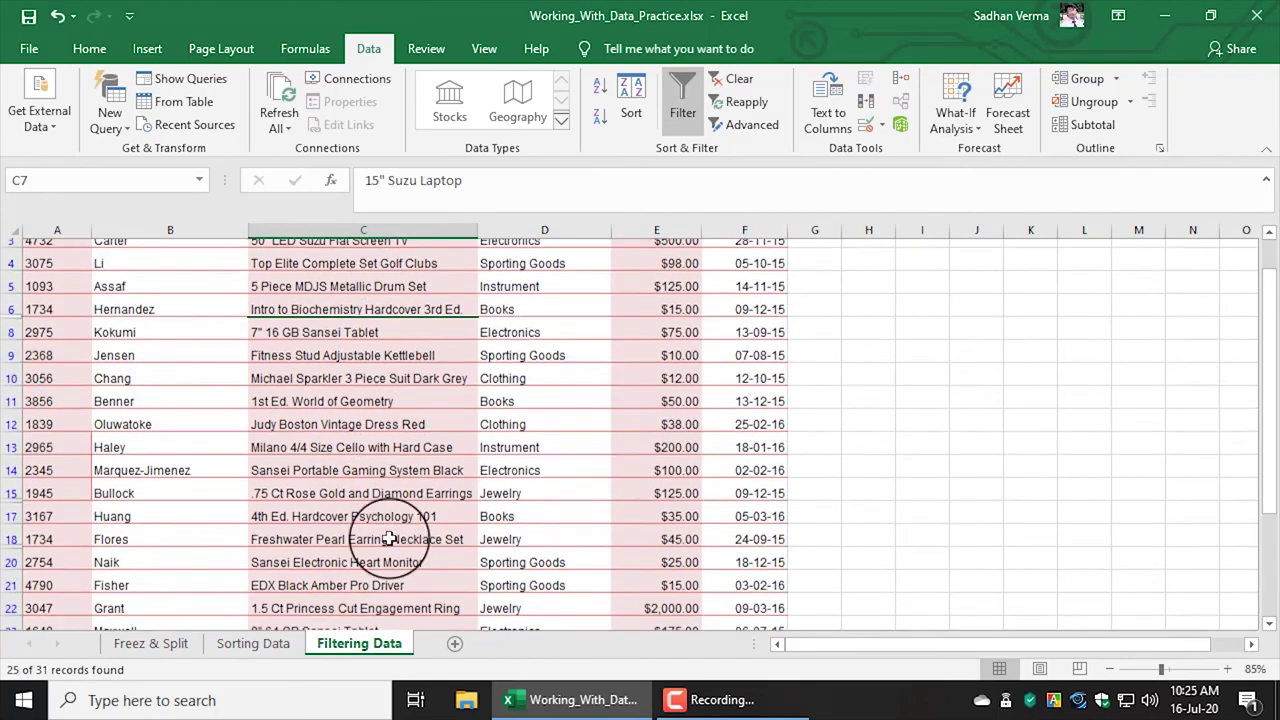
scroll(389, 540, "down", 1)
scroll(389, 540, "down", 1)
scroll(389, 540, "down", 1)
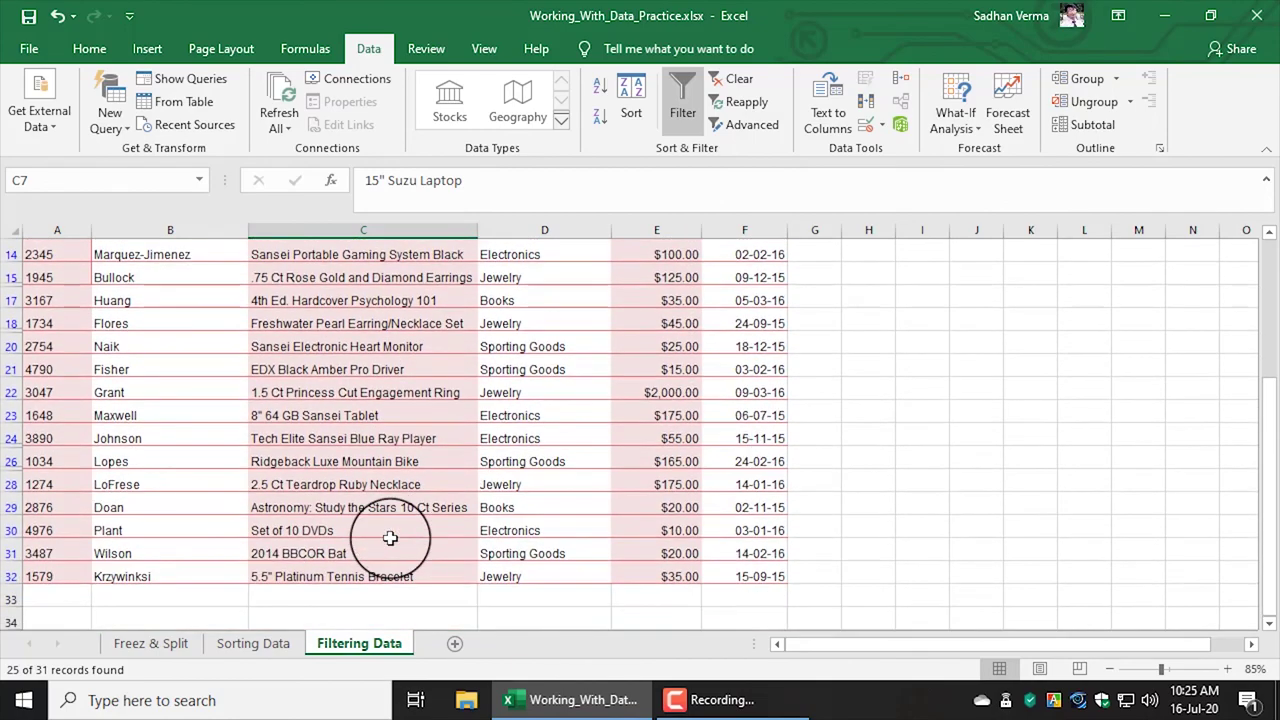
scroll(389, 540, "up", 4)
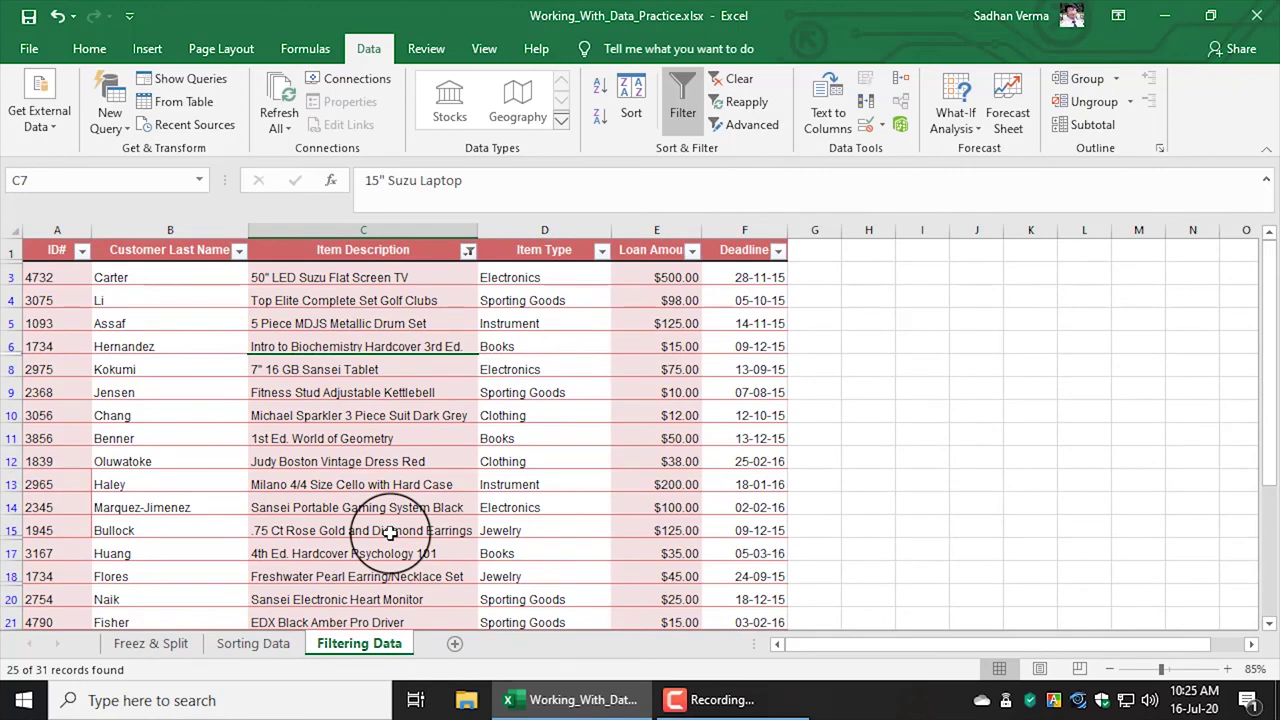
Step: Clear the Item Description filter to show all 31 loans, then review the IDs in column A
left_click(467, 251)
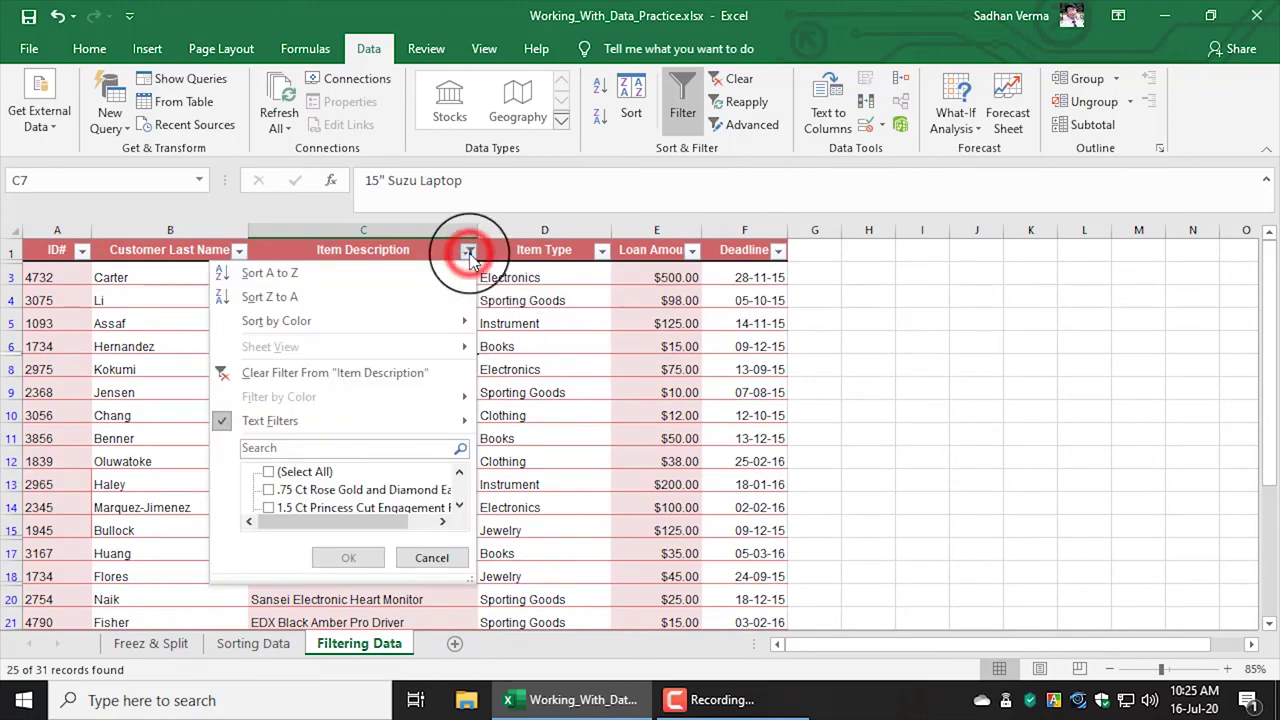
left_click(389, 378)
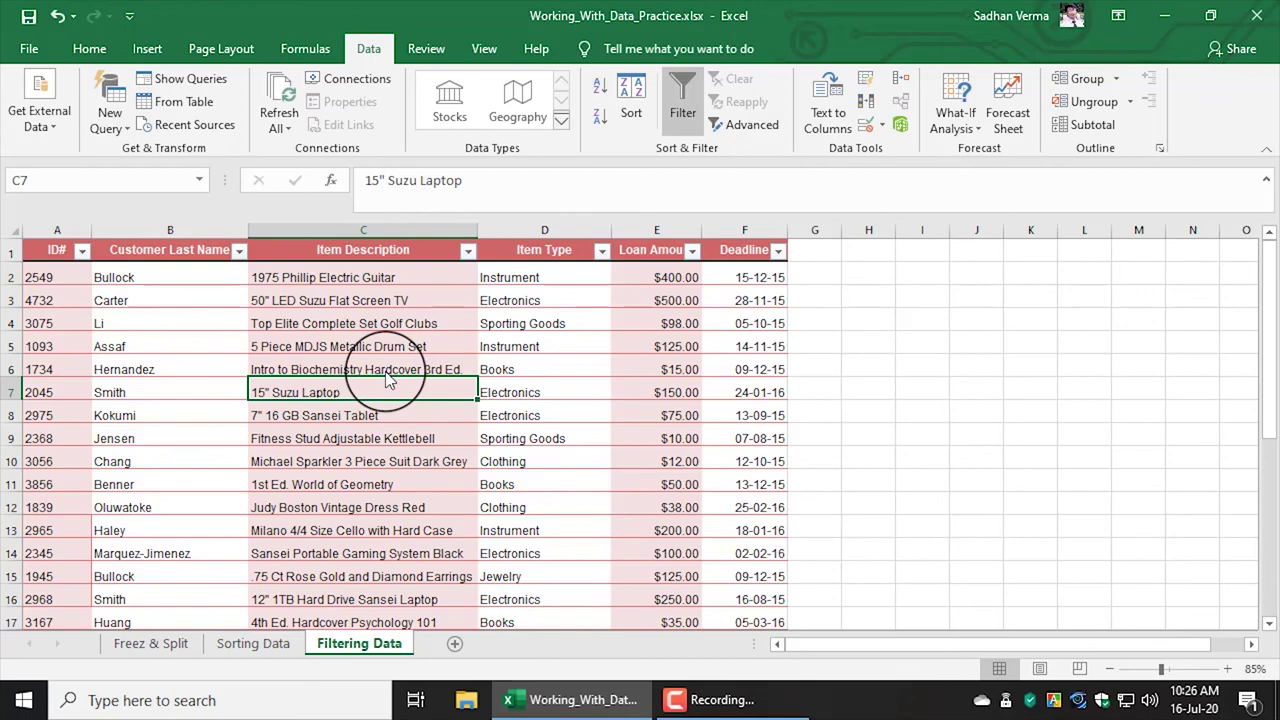
left_click_drag(40, 277, 45, 461)
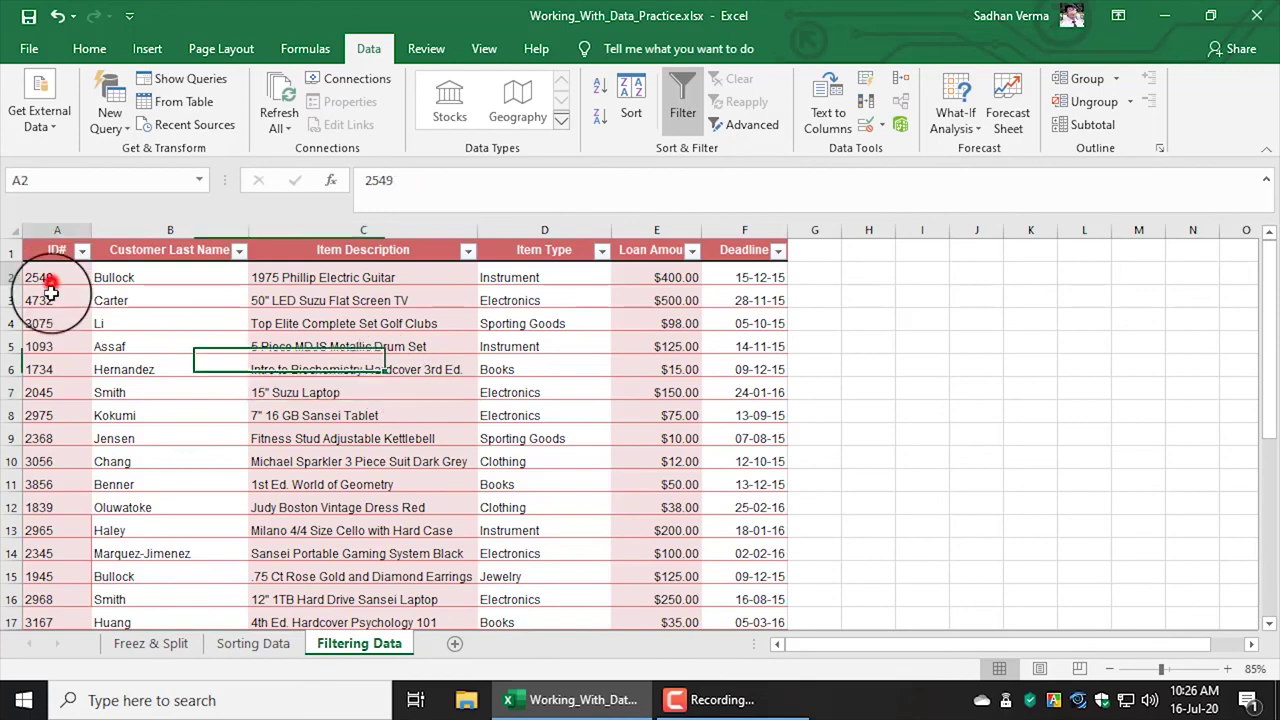
left_click(55, 461)
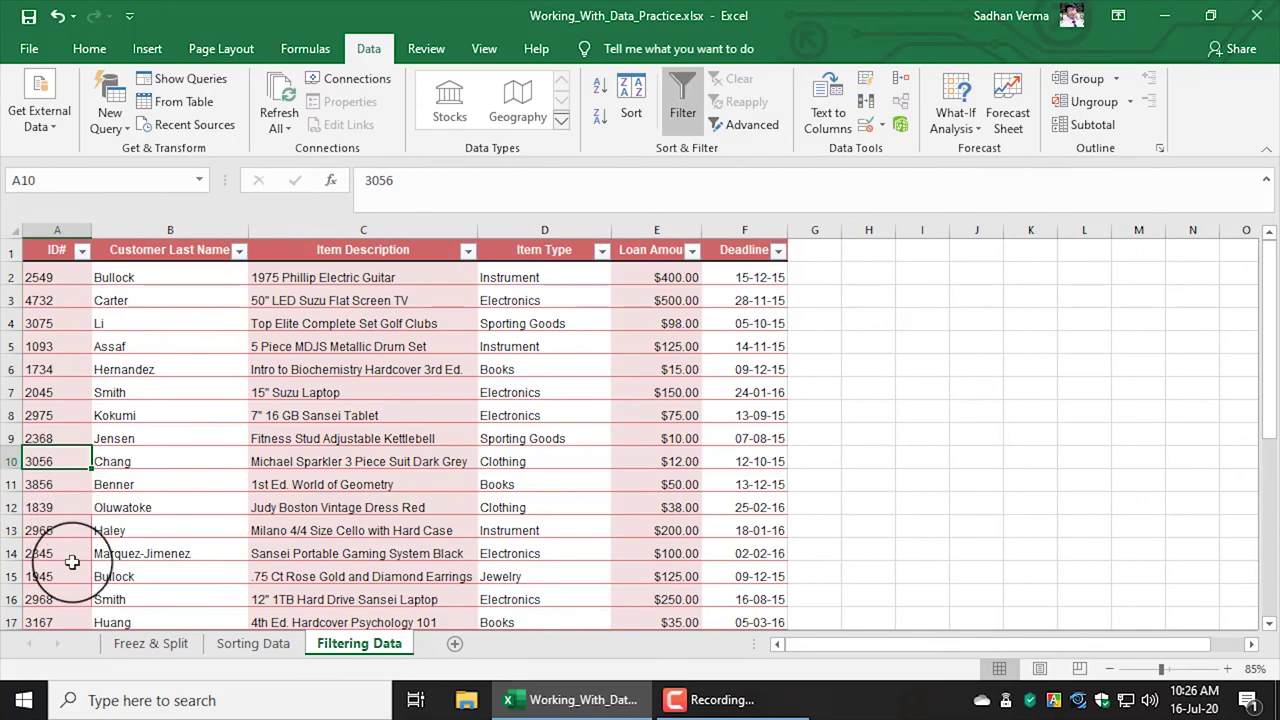
scroll(71, 562, "down", 1)
scroll(71, 562, "down", 1)
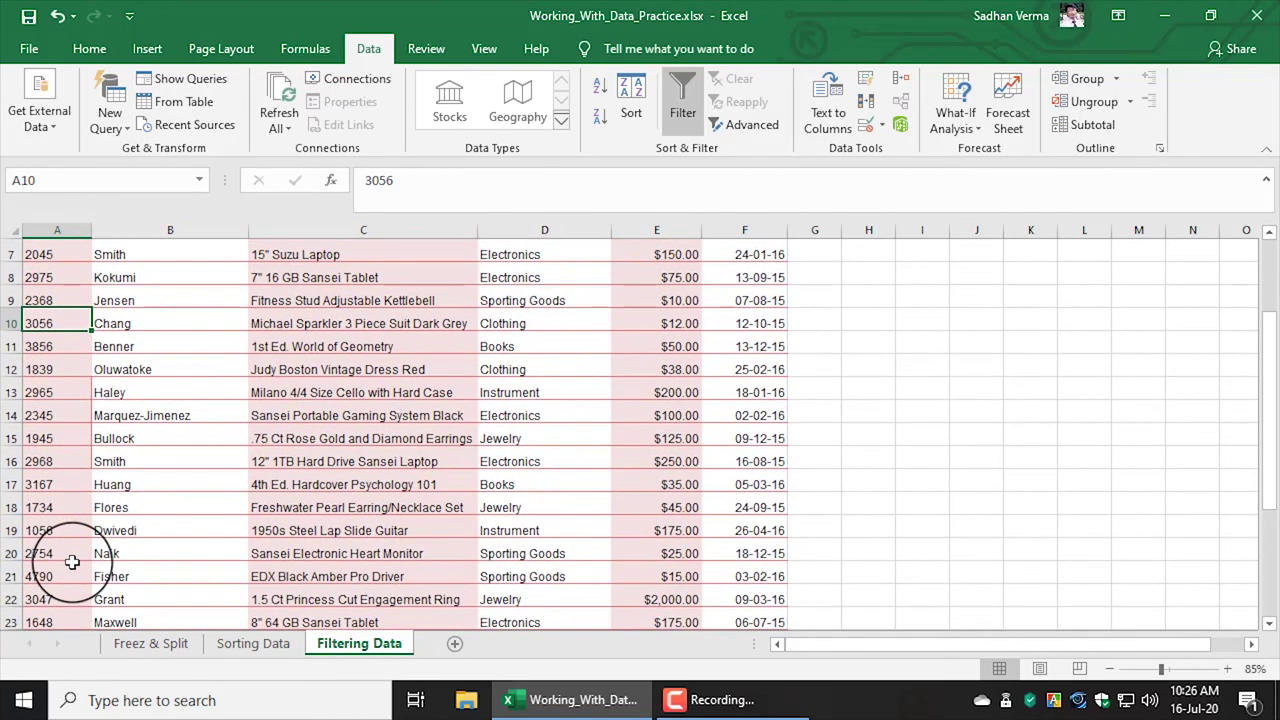
scroll(73, 560, "up", 2)
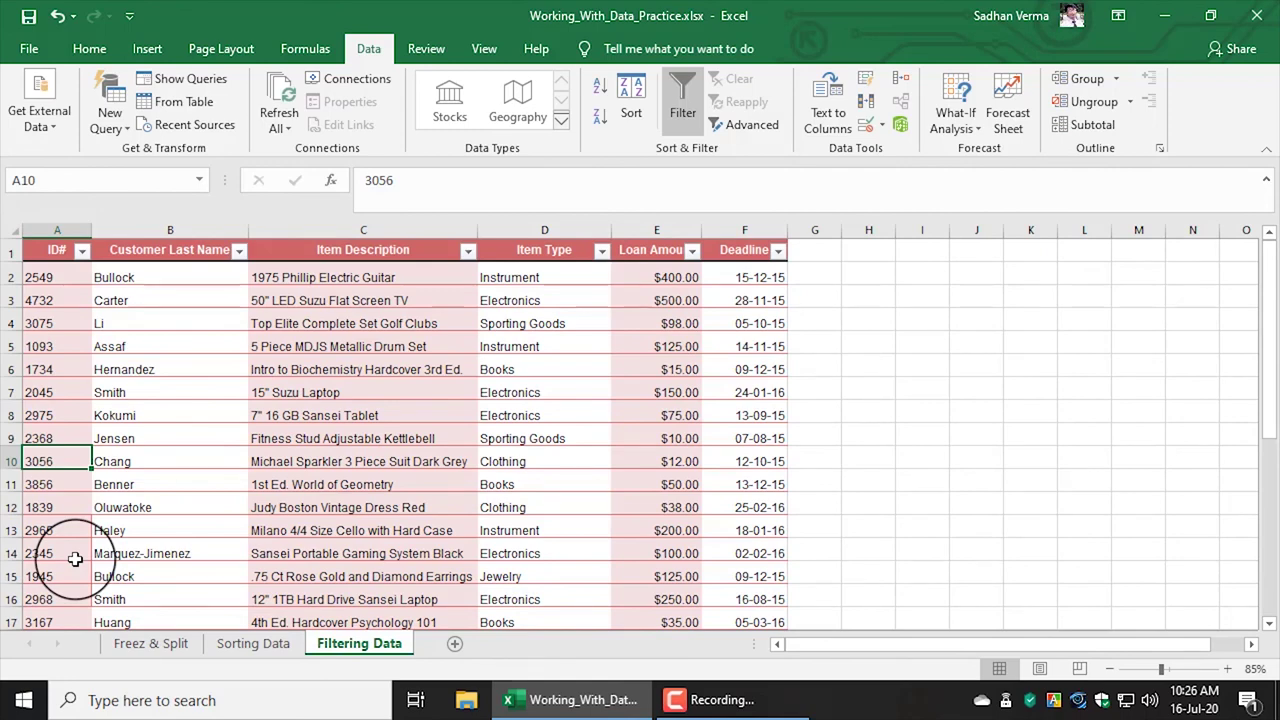
Step: Apply a Between number filter on ID# from 2500 to 3000, leaving 6 records
left_click(83, 252)
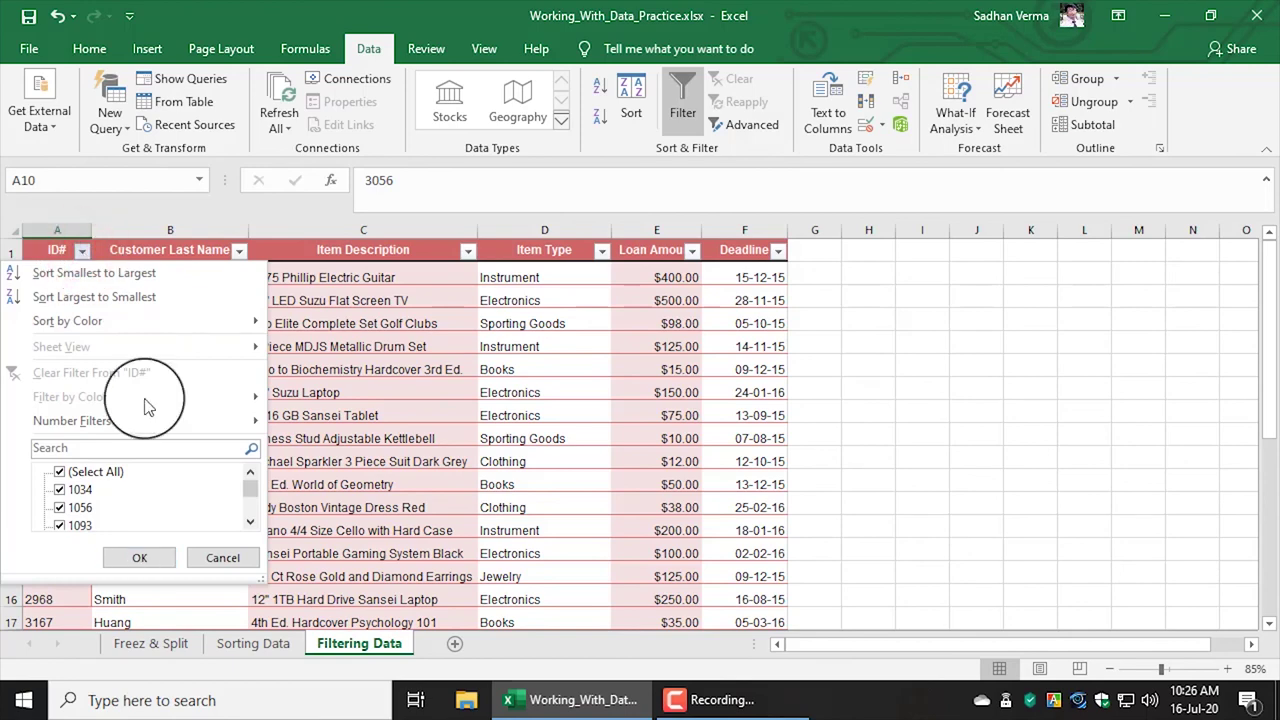
left_click(167, 427)
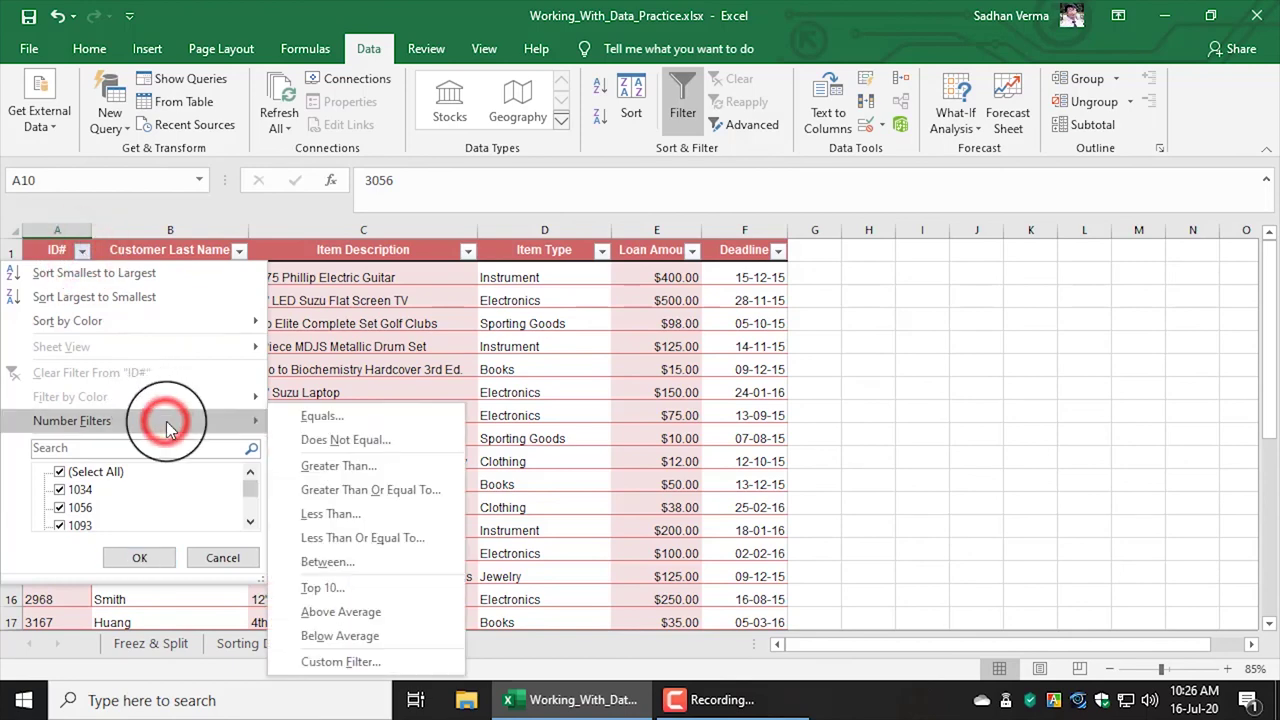
left_click(346, 556)
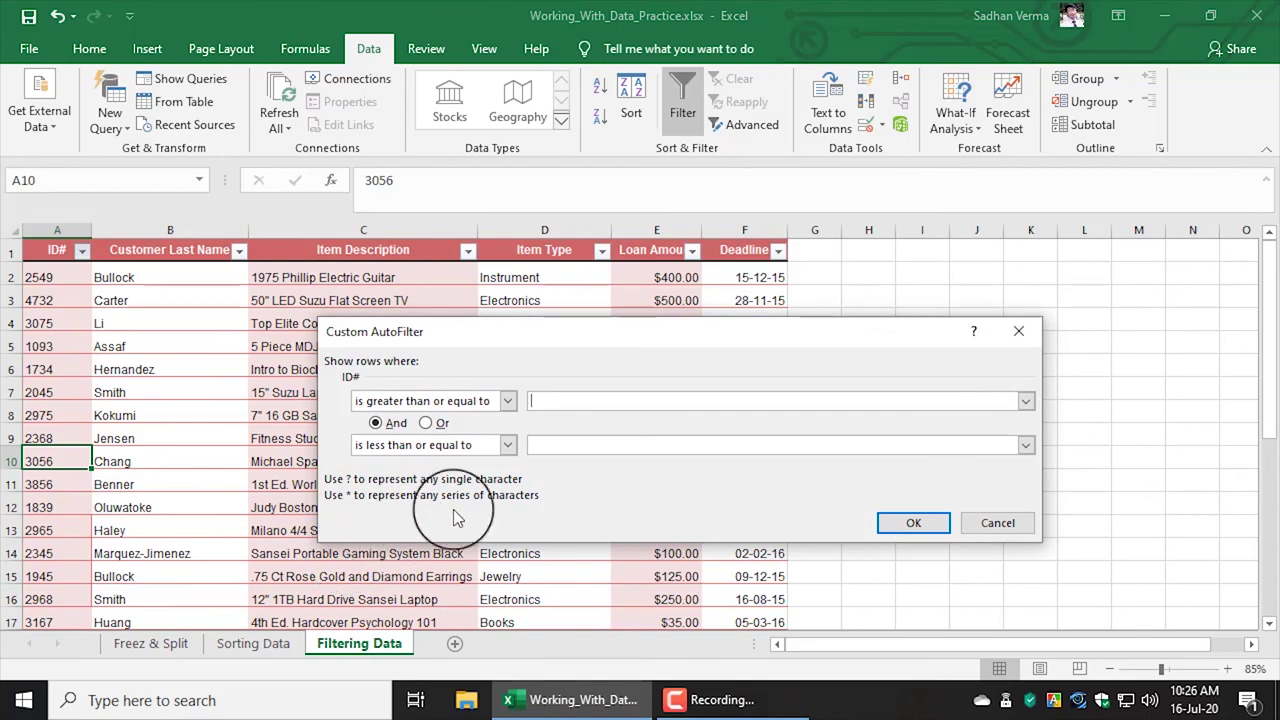
type("2")
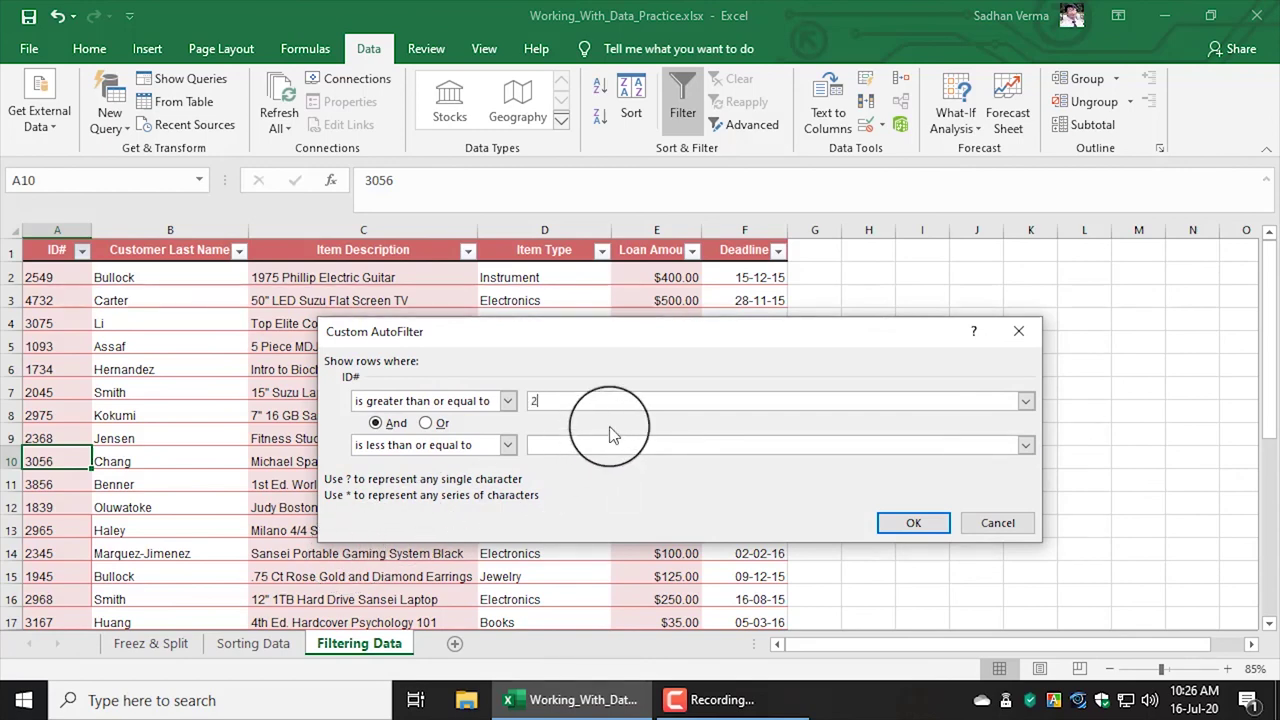
type("500")
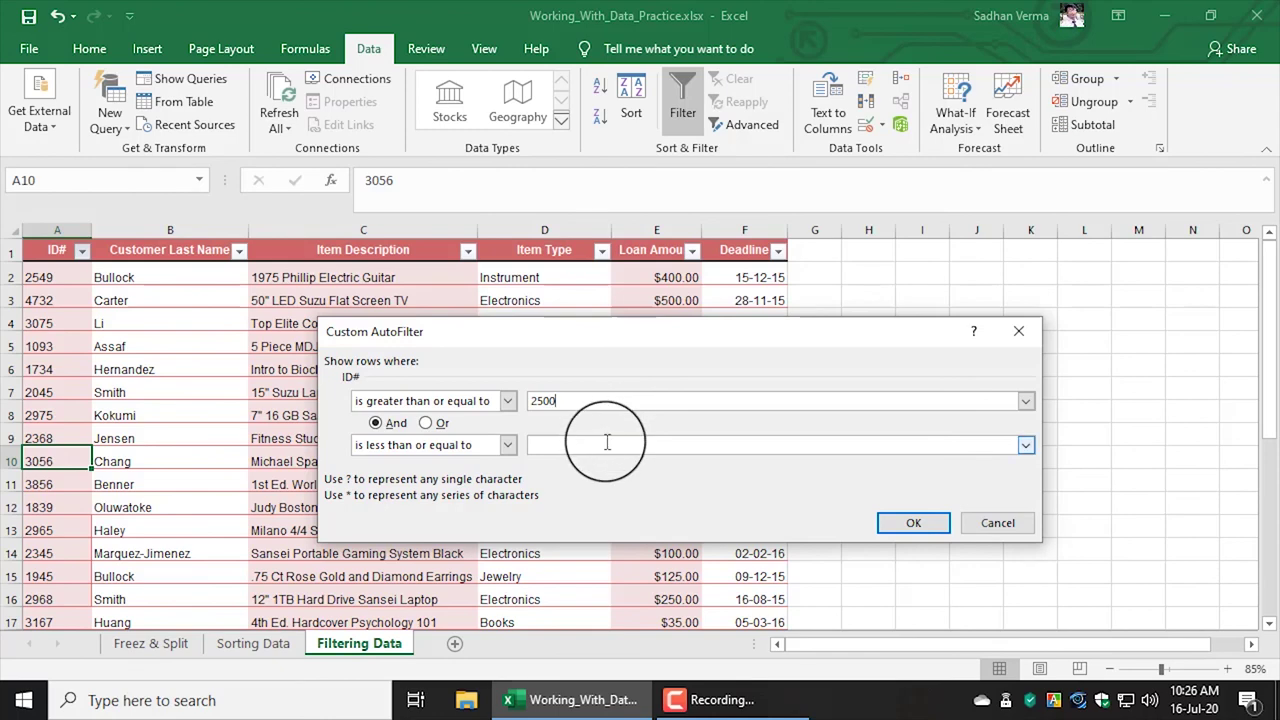
left_click(608, 442)
type("3000")
left_click(913, 525)
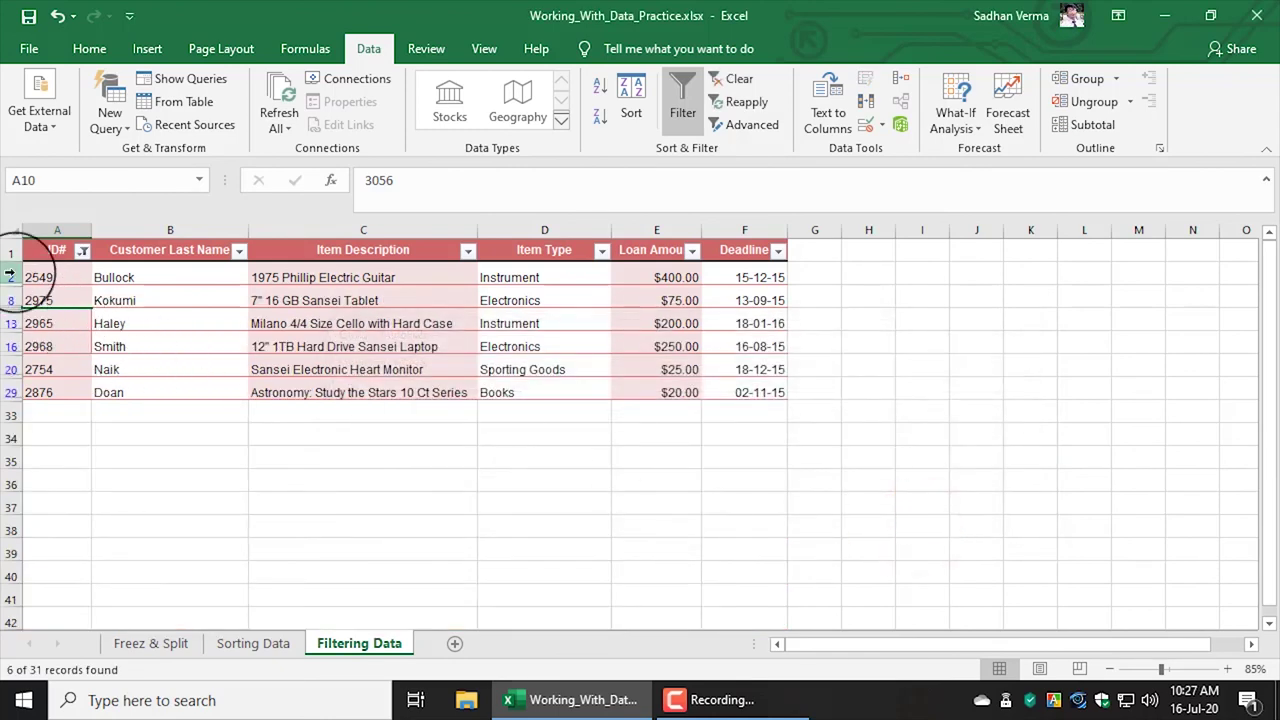
left_click_drag(11, 277, 12, 392)
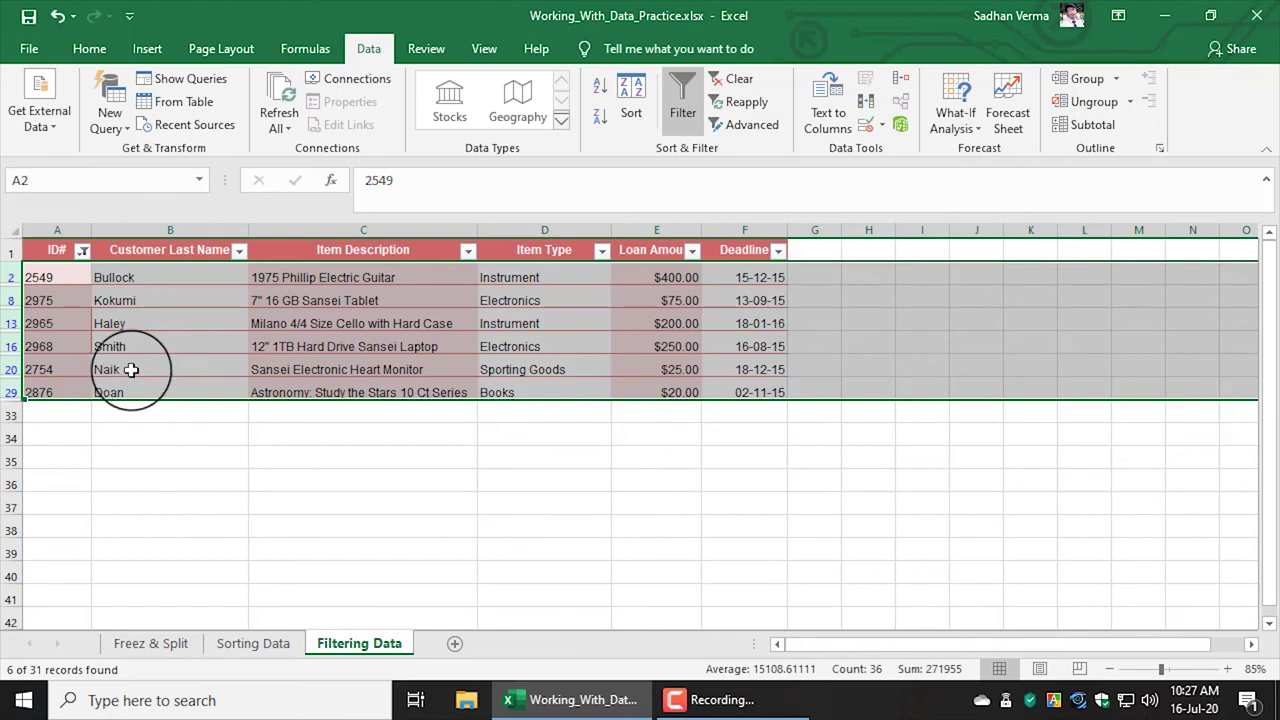
Step: Clear the ID# filter to restore all 31 records, then select the Deadline dates F2:F13
left_click(82, 250)
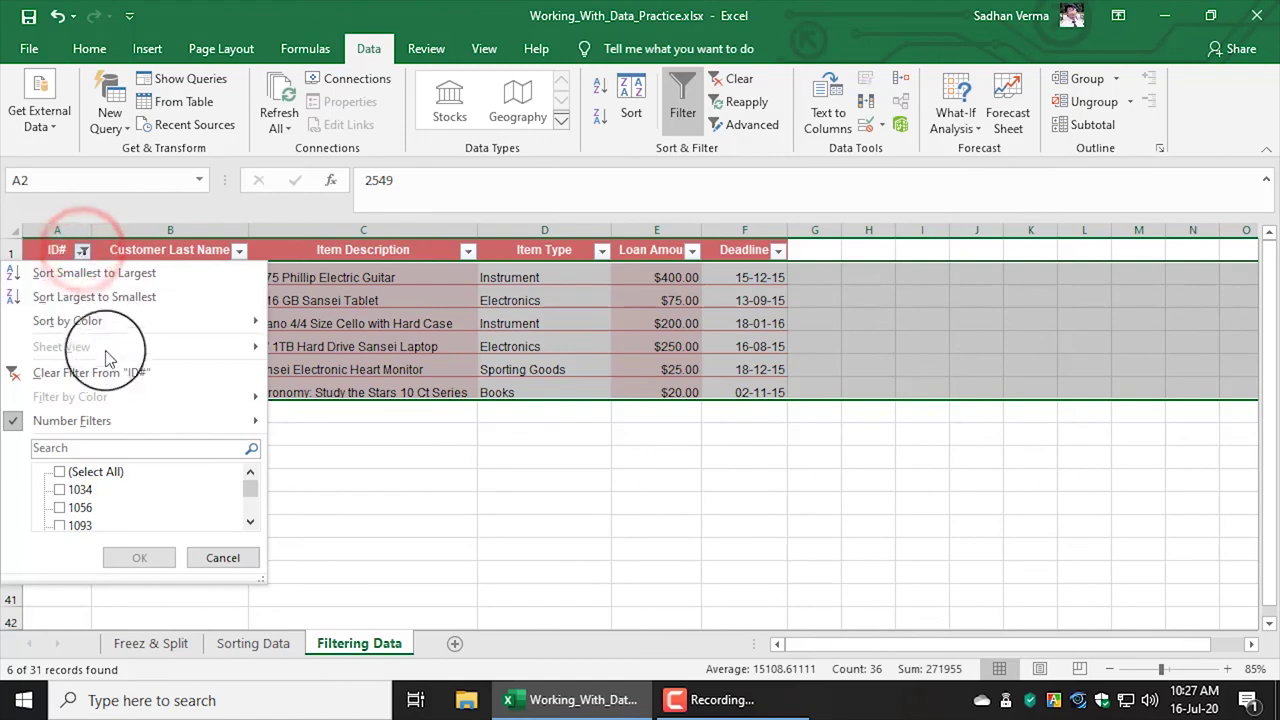
left_click(110, 378)
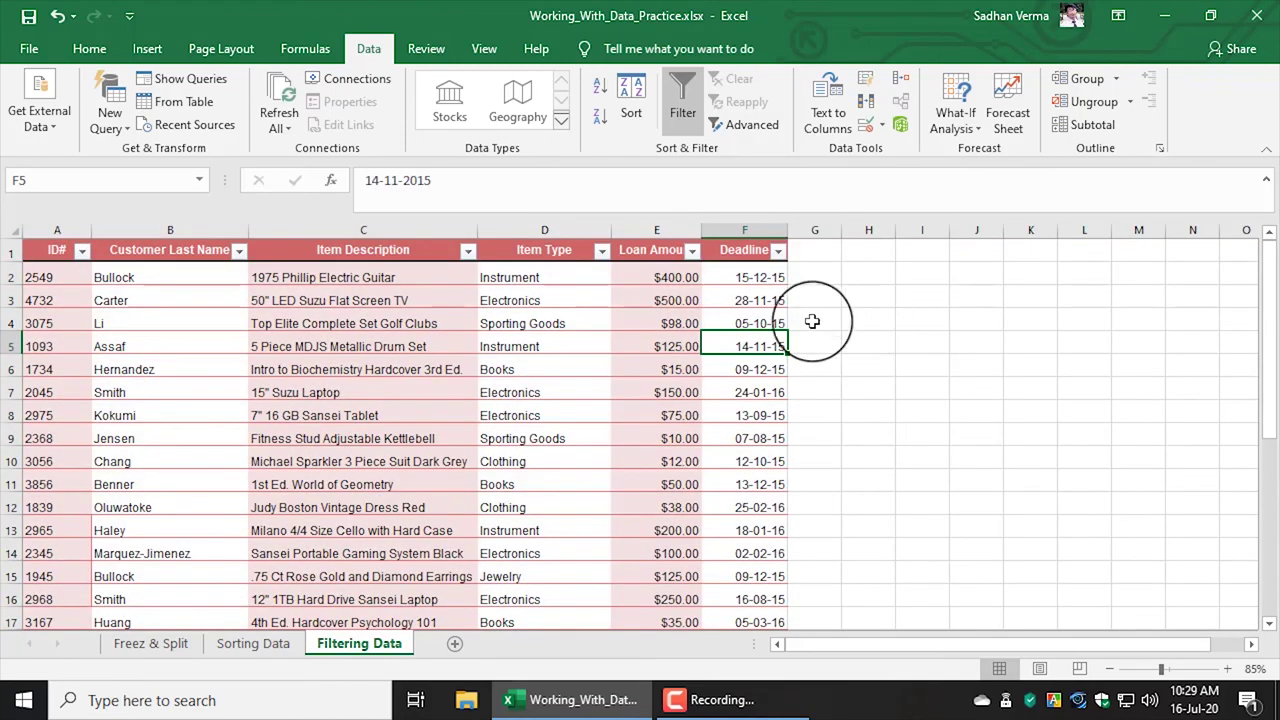
left_click(766, 277)
left_click_drag(766, 277, 757, 530)
left_click(749, 458)
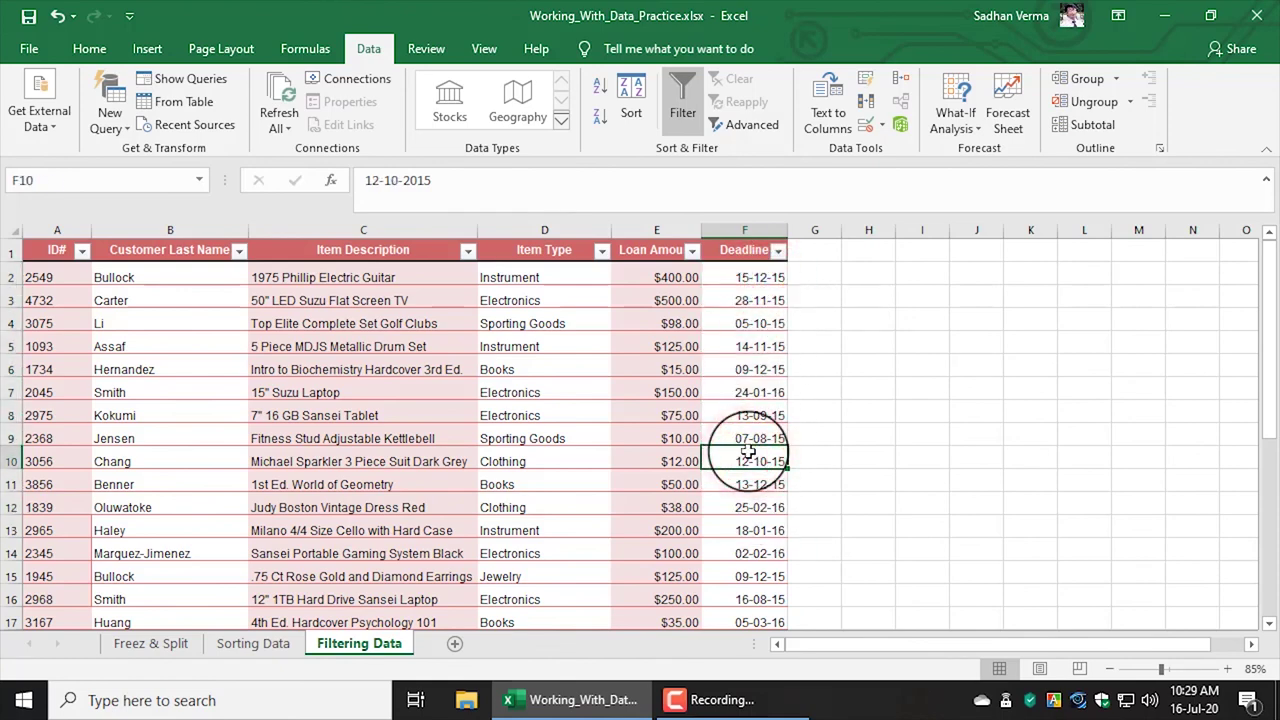